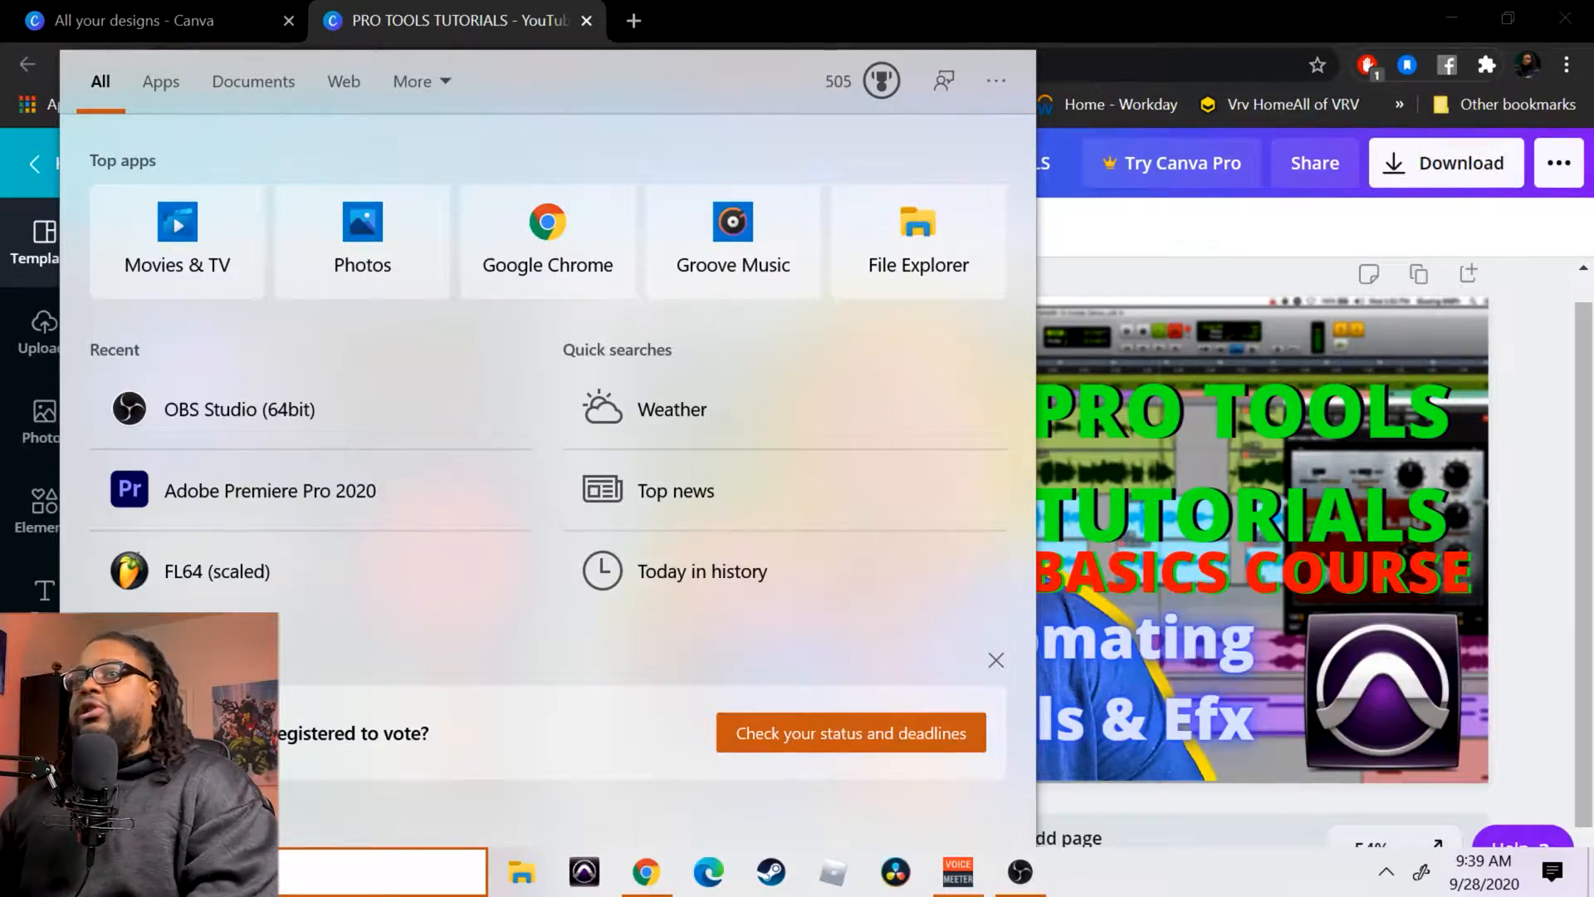
Launch Adobe Photoshop CC 2019 and open the recent photo IMG_1667.jpg.
type("pho")
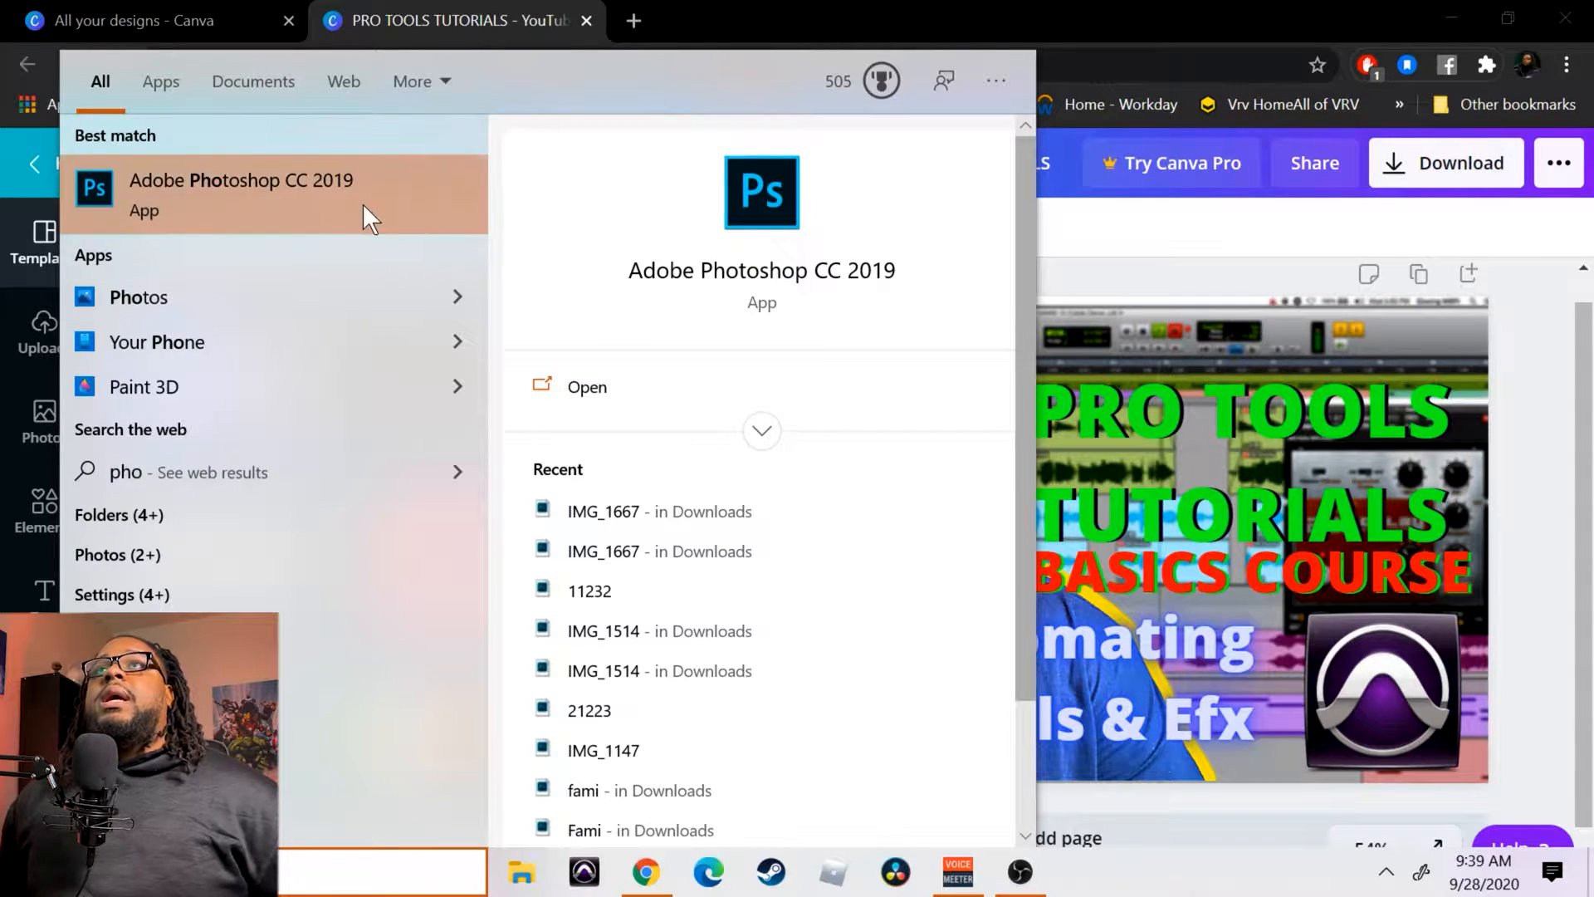
left_click(366, 204)
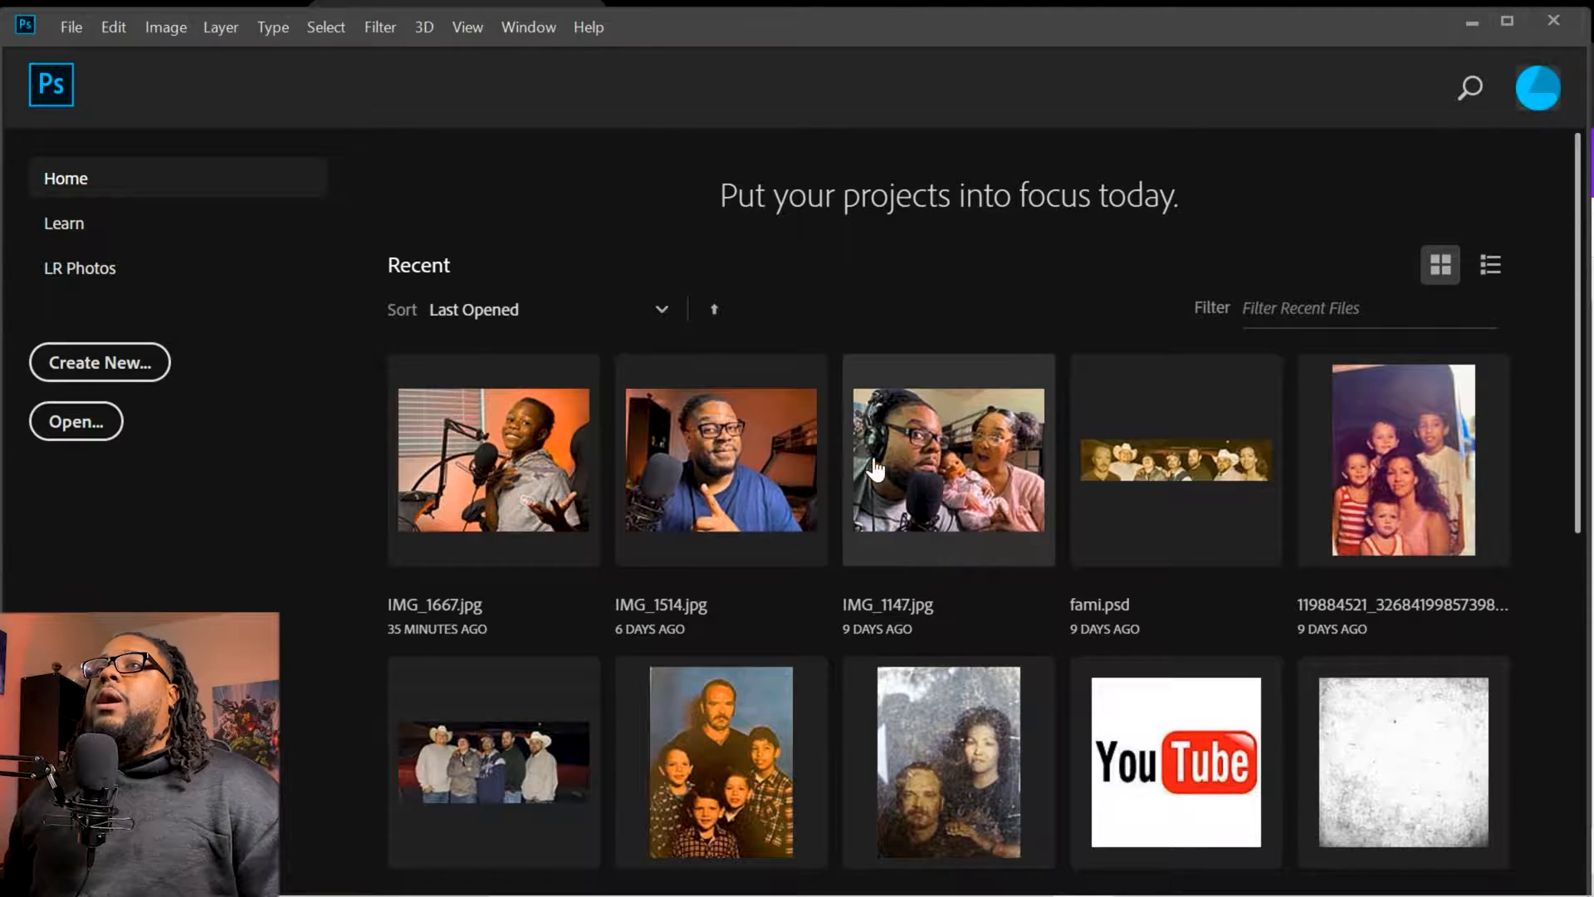
left_click(502, 465)
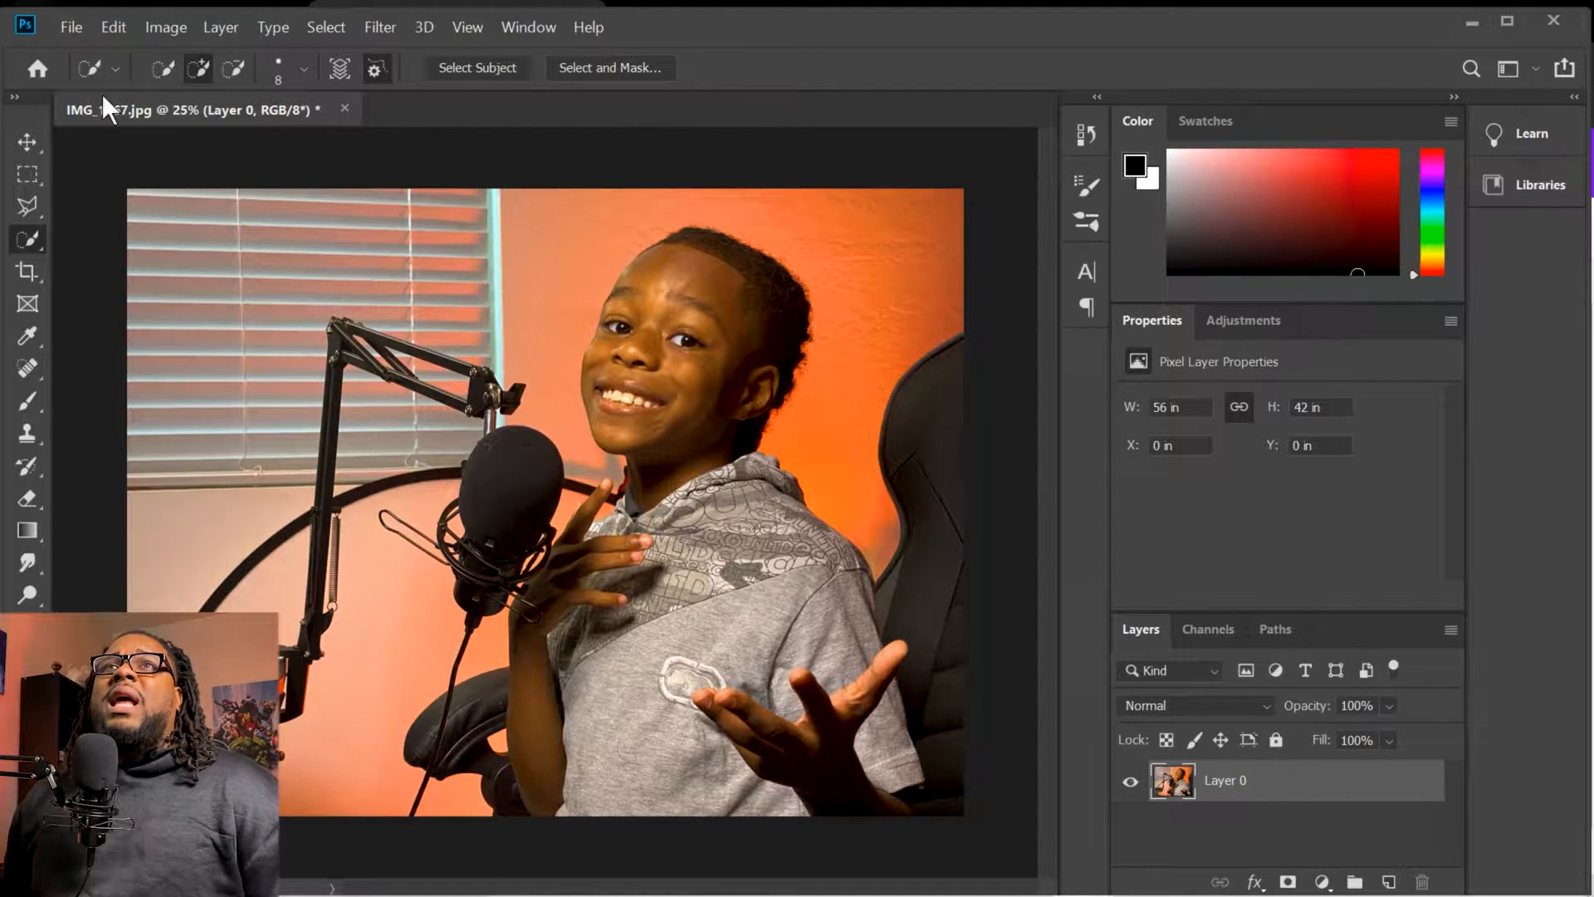
Select the window blinds and orange wall around the boy and microphone arm with the Quick Selection Tool and delete them.
right_click(33, 246)
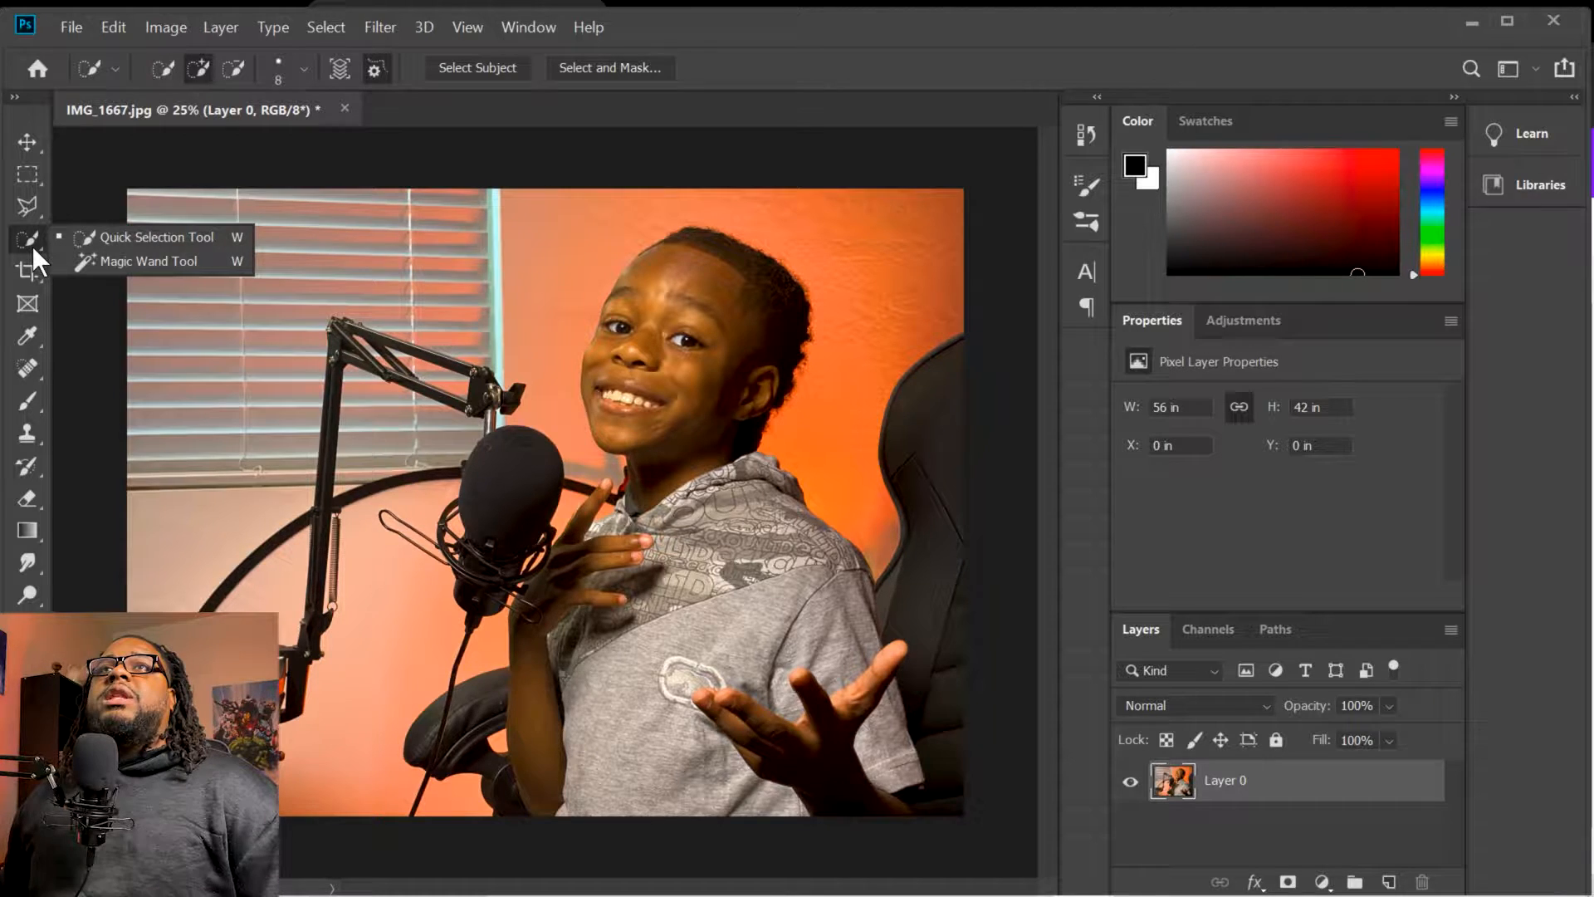
left_click(117, 240)
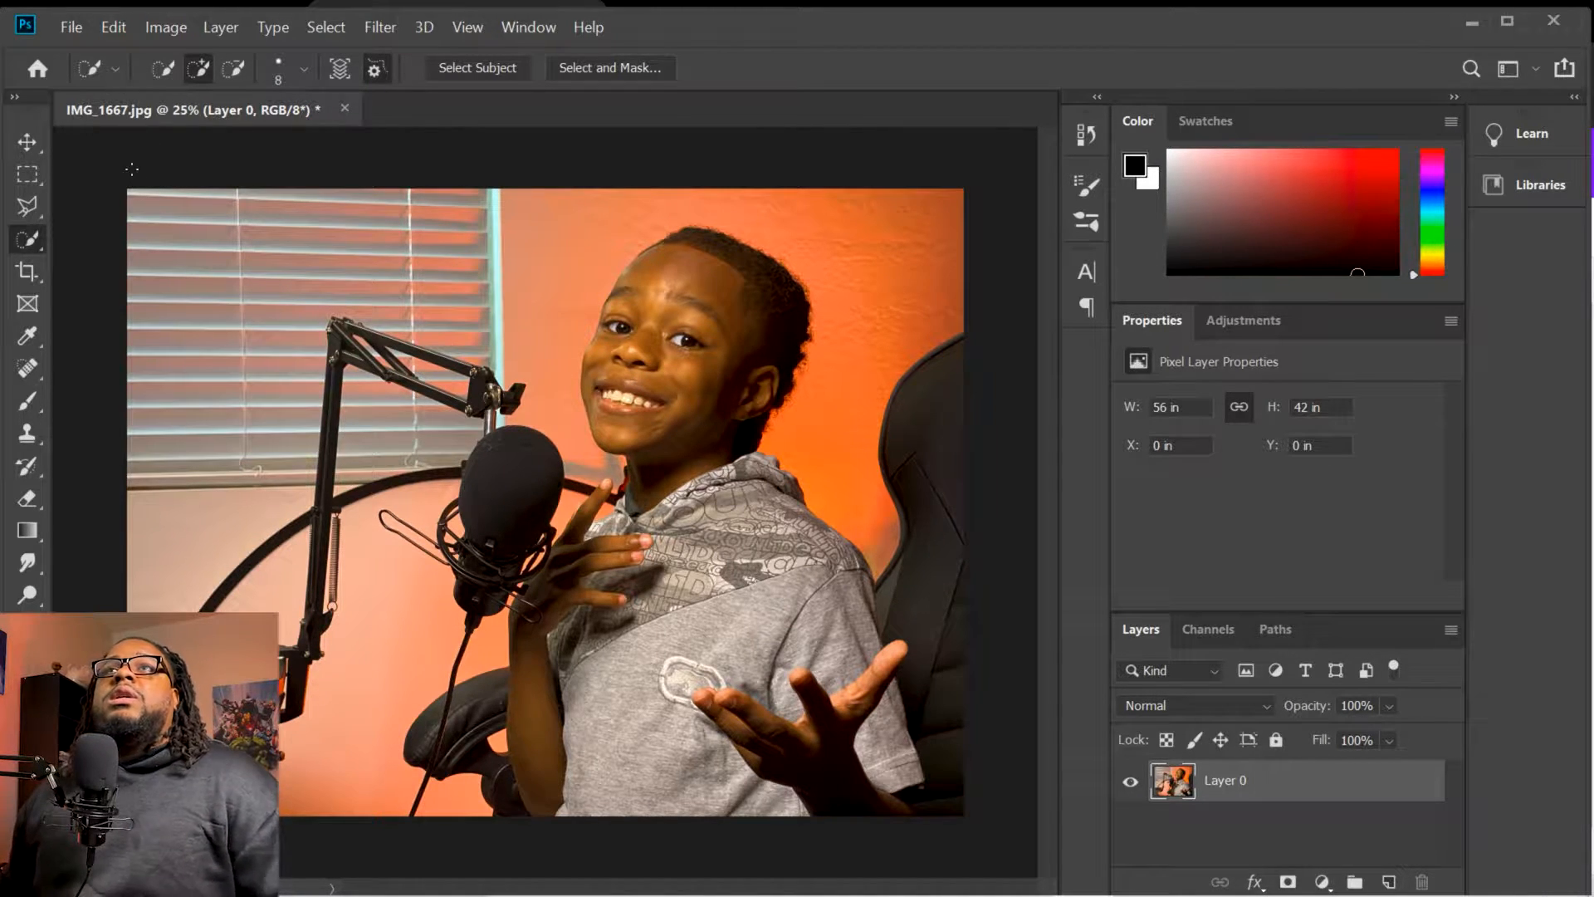
mouse_move(137, 222)
left_mouse_down()
mouse_move(143, 323)
mouse_move(183, 436)
mouse_move(250, 465)
mouse_move(266, 531)
mouse_move(259, 471)
left_mouse_up()
mouse_move(279, 397)
left_mouse_down()
mouse_move(365, 312)
mouse_move(245, 265)
mouse_move(348, 253)
mouse_move(339, 197)
mouse_move(486, 250)
mouse_move(482, 314)
mouse_move(537, 348)
left_mouse_up()
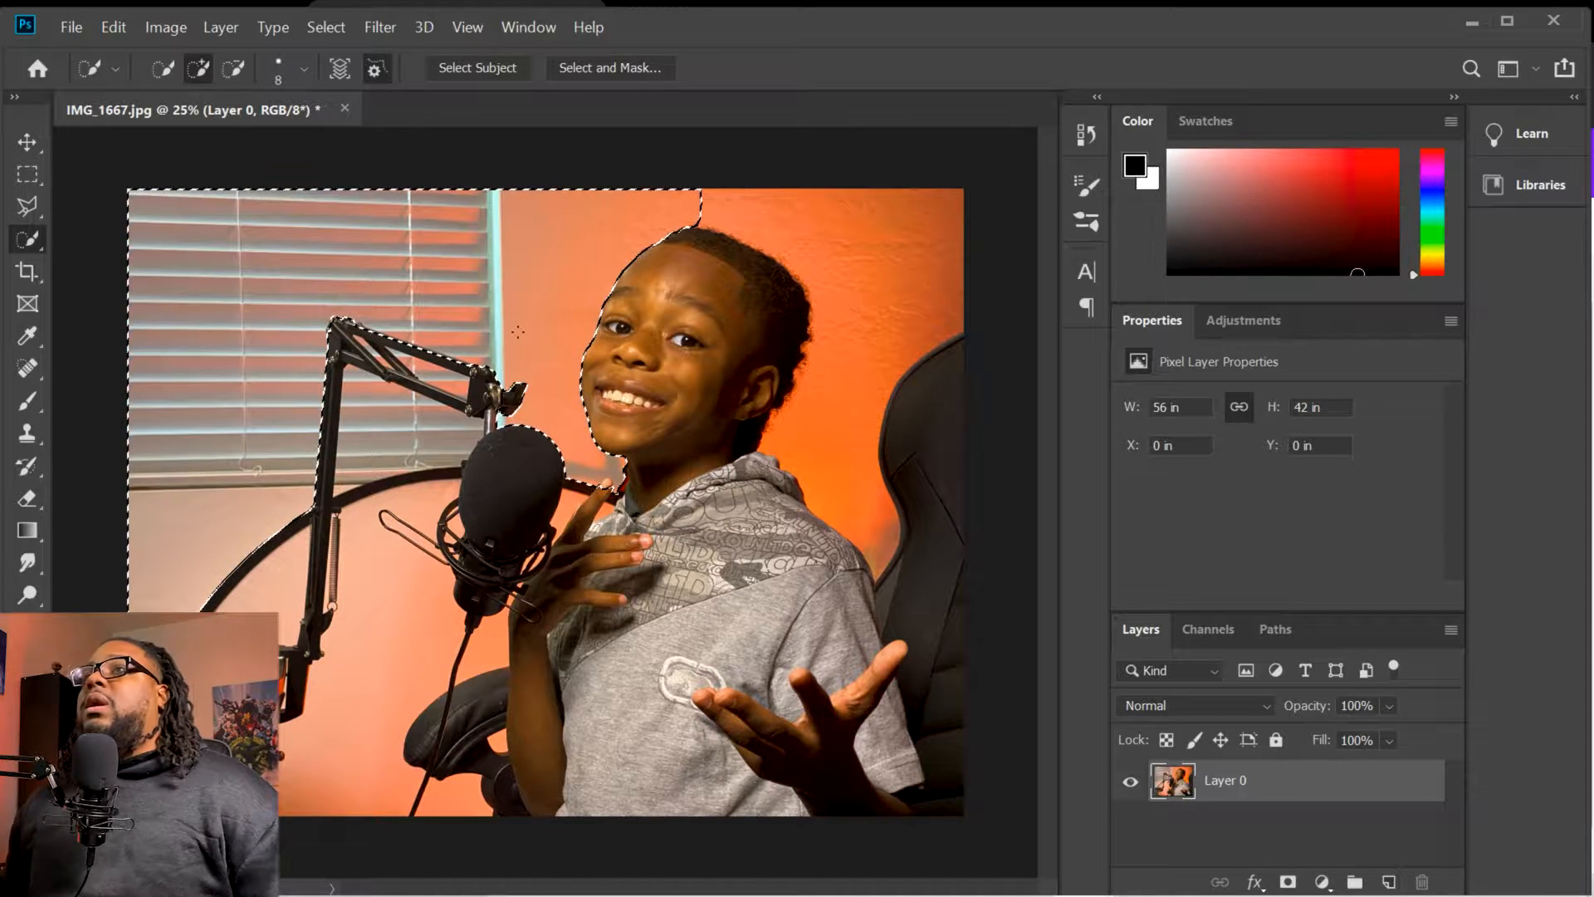
left_click_drag(732, 197, 860, 275)
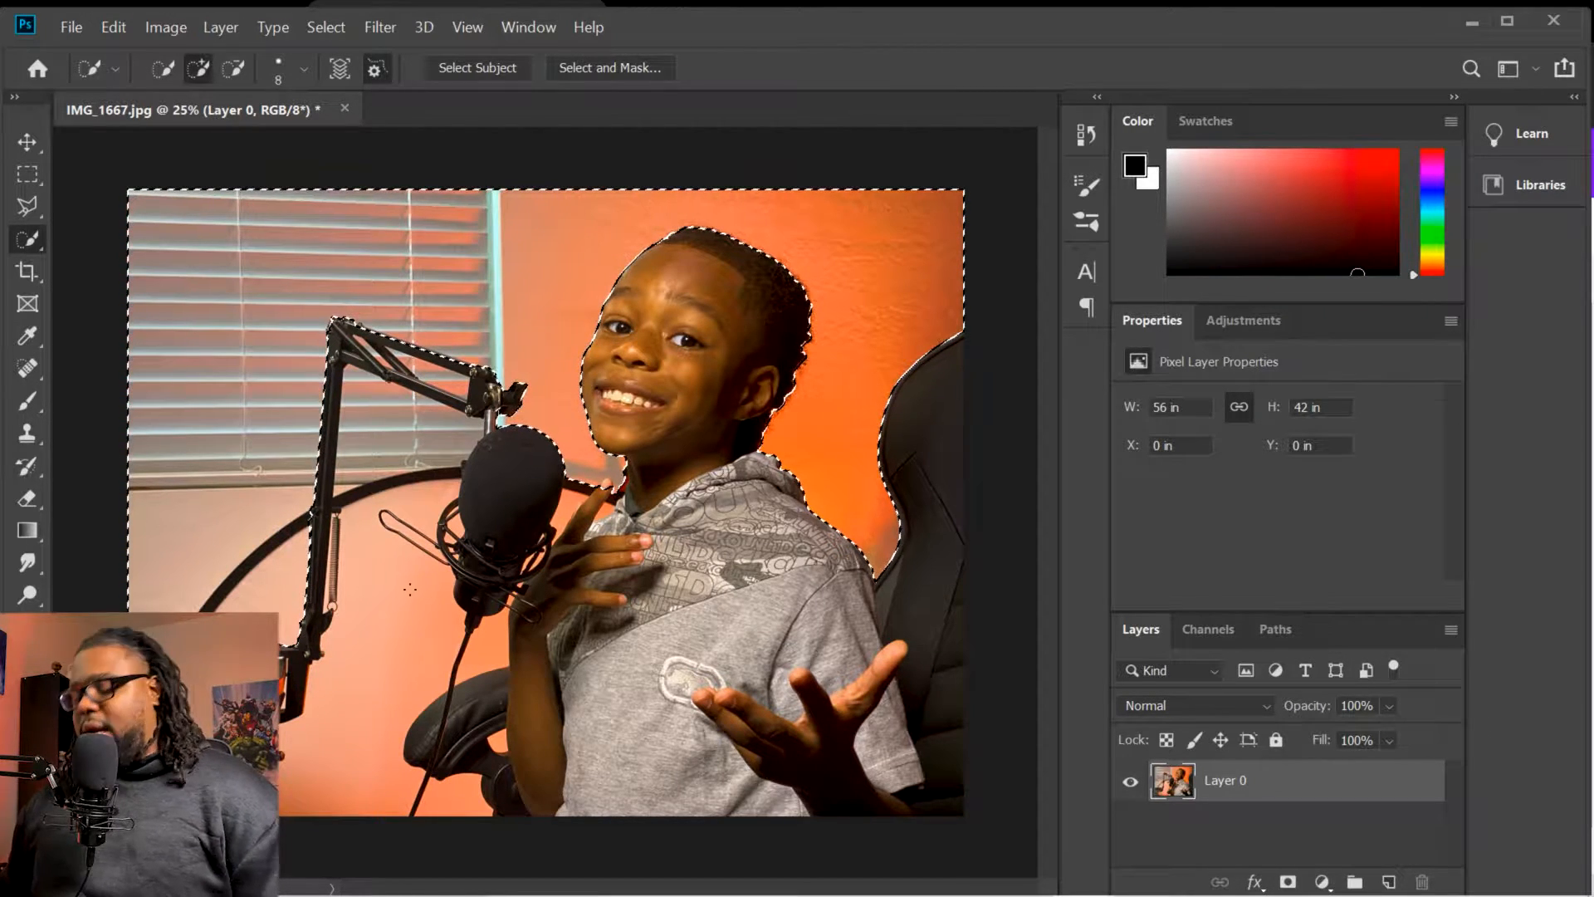
key("alt")
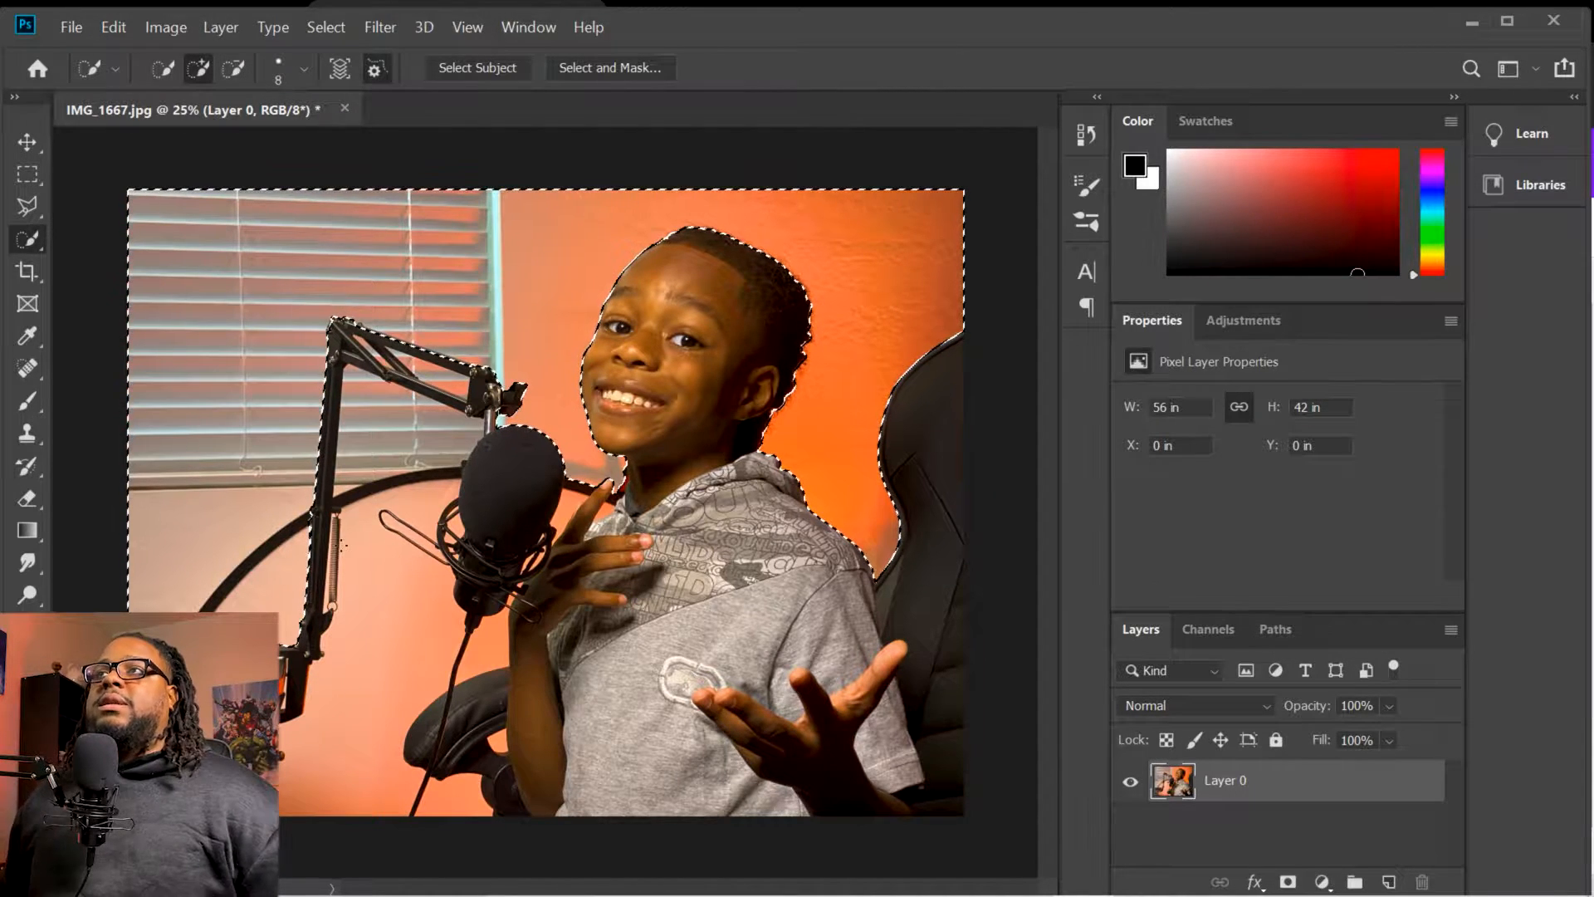
key("Delete")
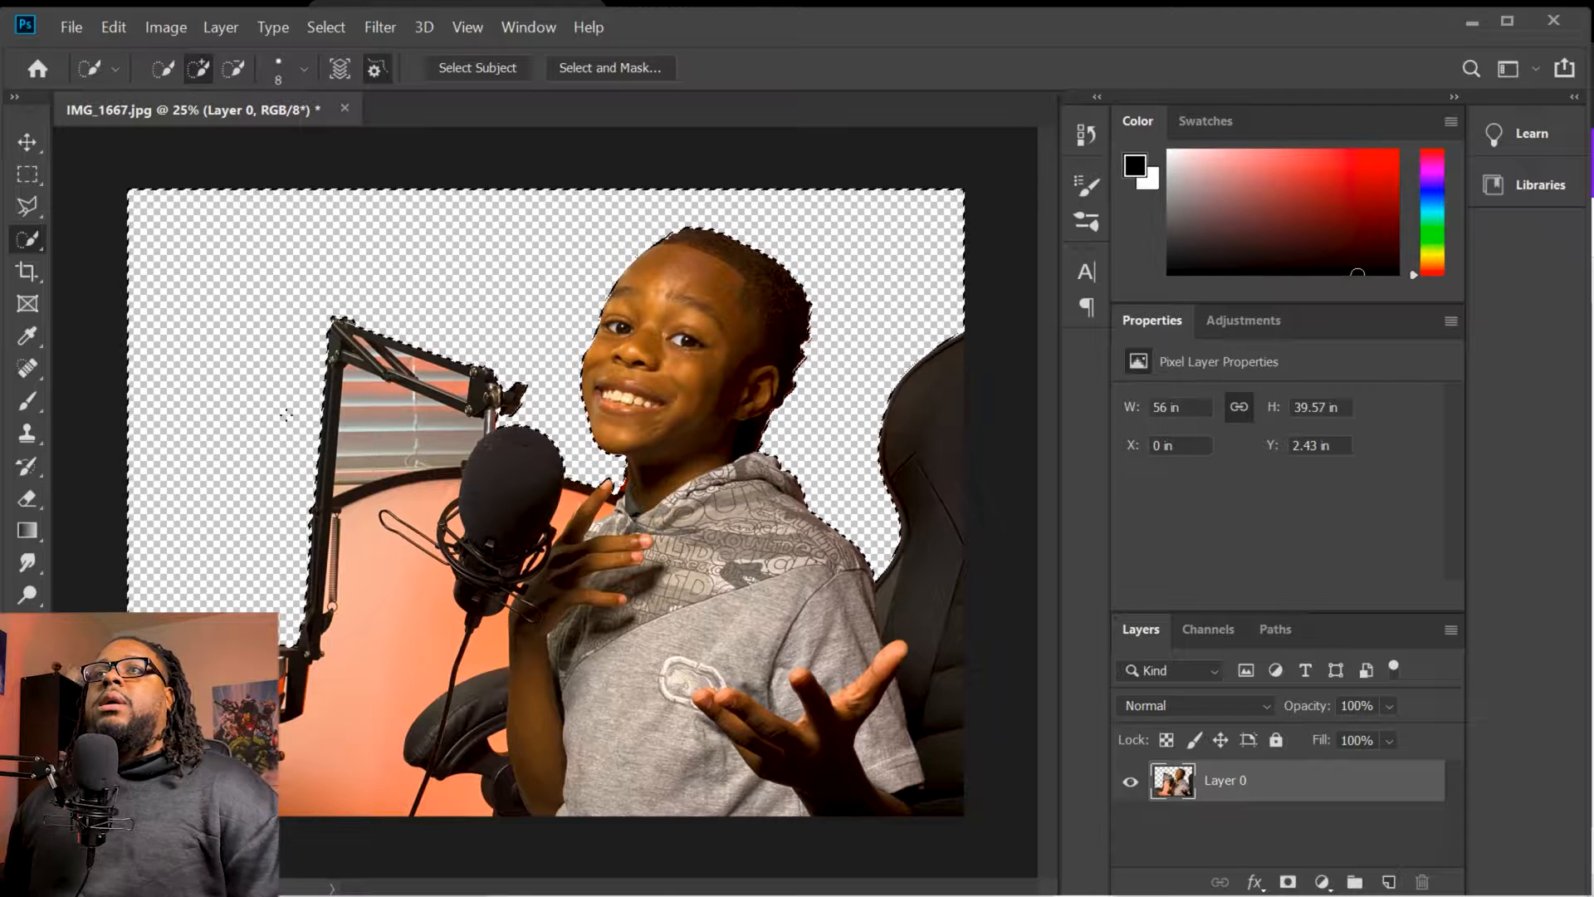
Select and delete the background enclosed between the microphone arm and the boy, including the gaps inside the arm's upper section.
mouse_move(397, 429)
left_mouse_down()
mouse_move(422, 504)
mouse_move(361, 477)
mouse_move(398, 576)
left_mouse_up()
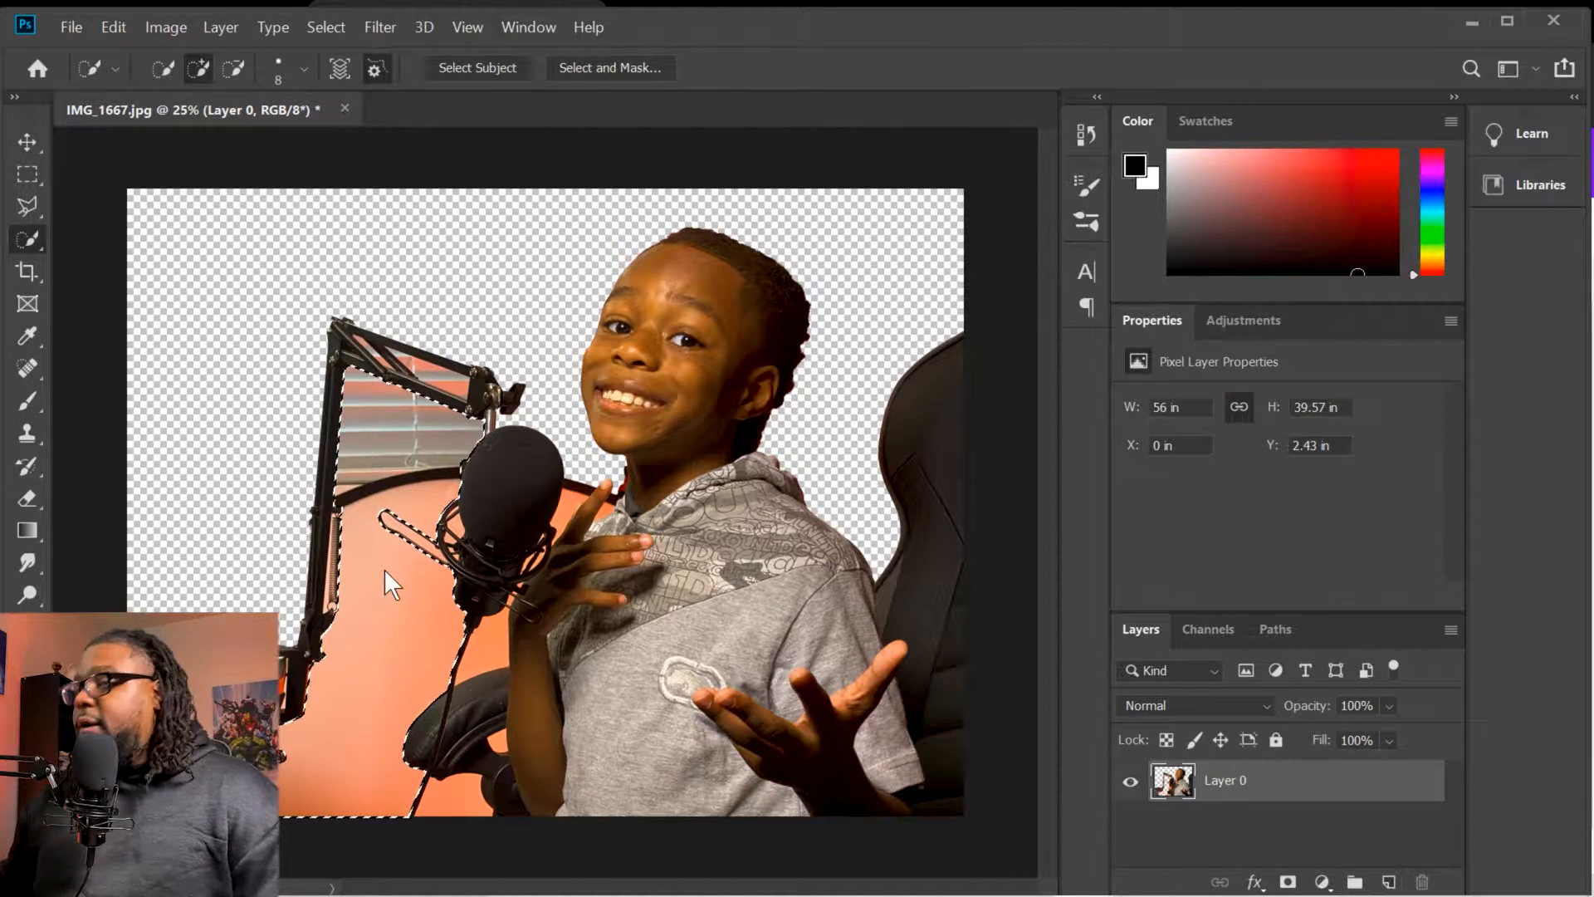
key("Delete")
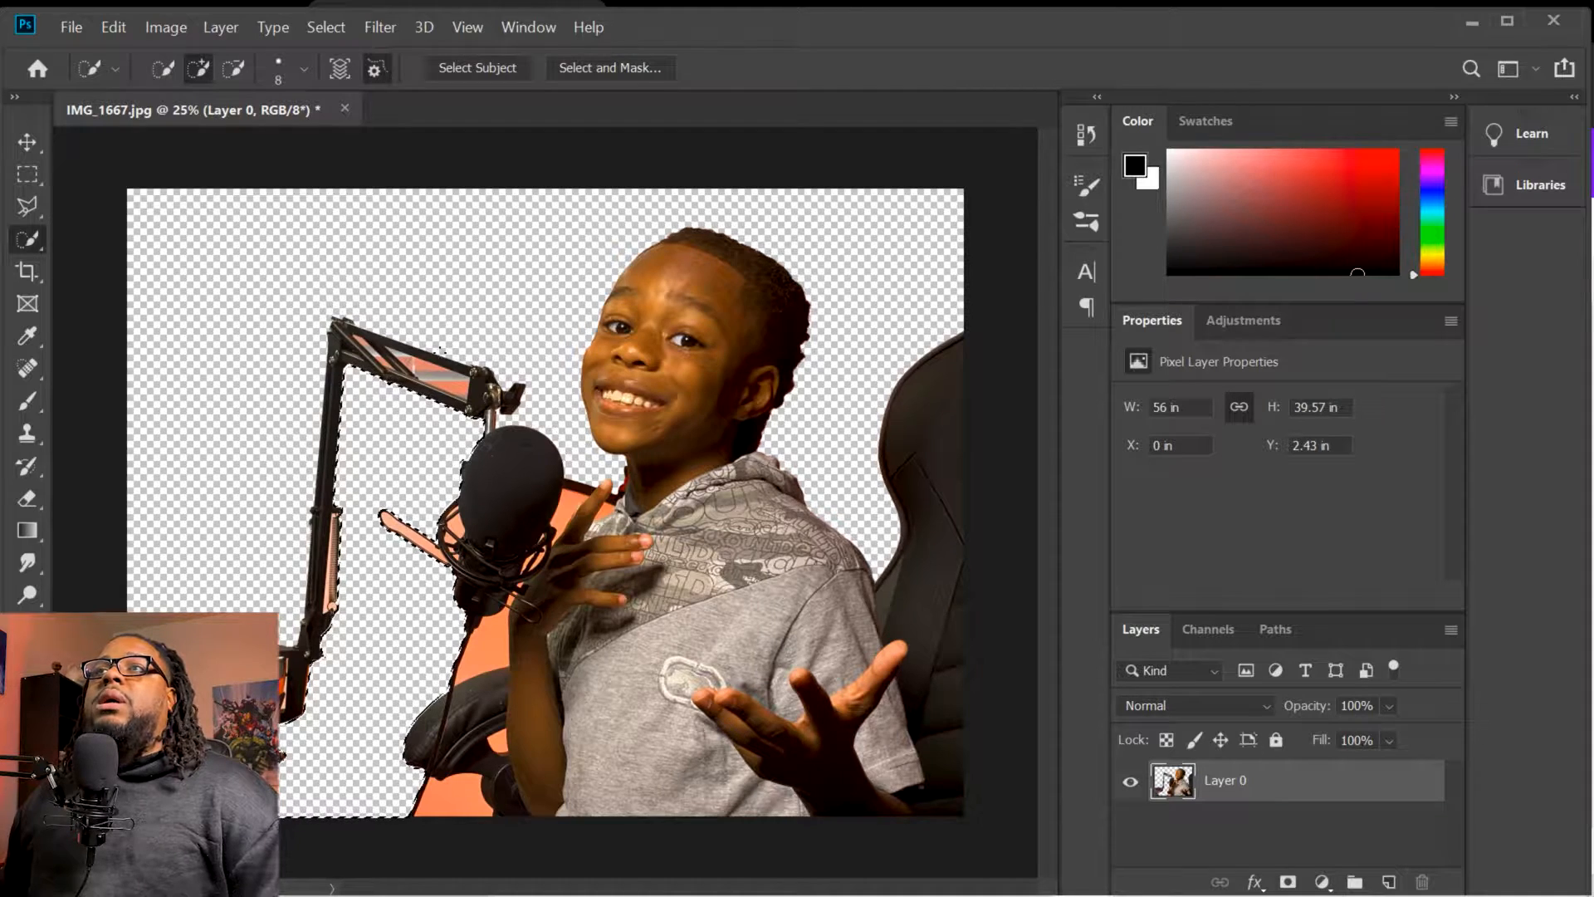
left_click_drag(407, 362, 441, 384)
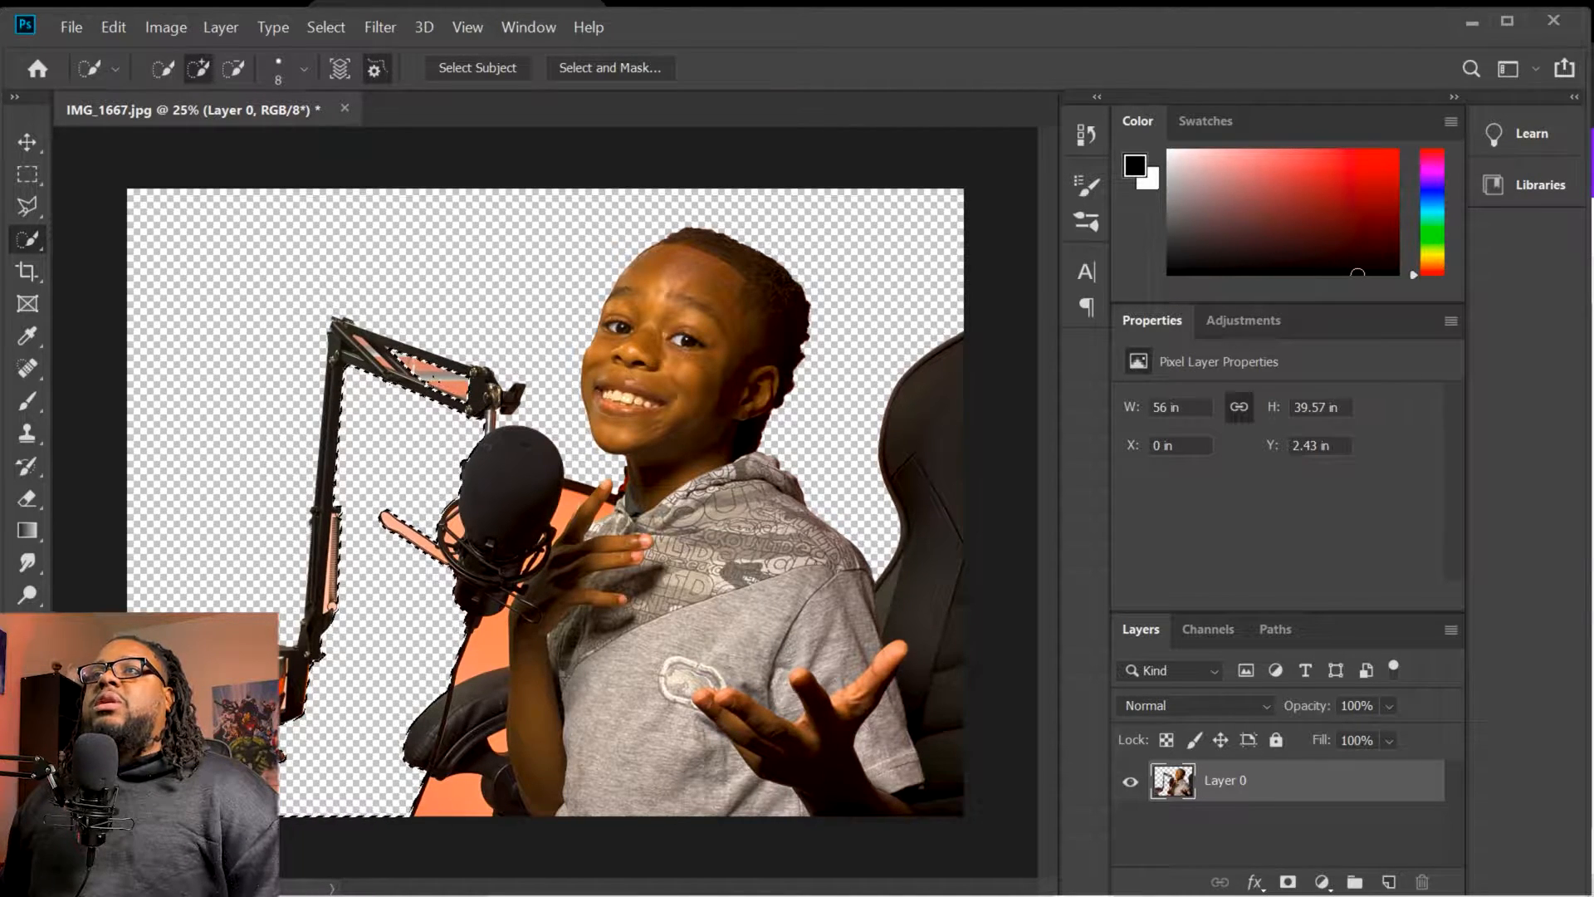
key("Delete")
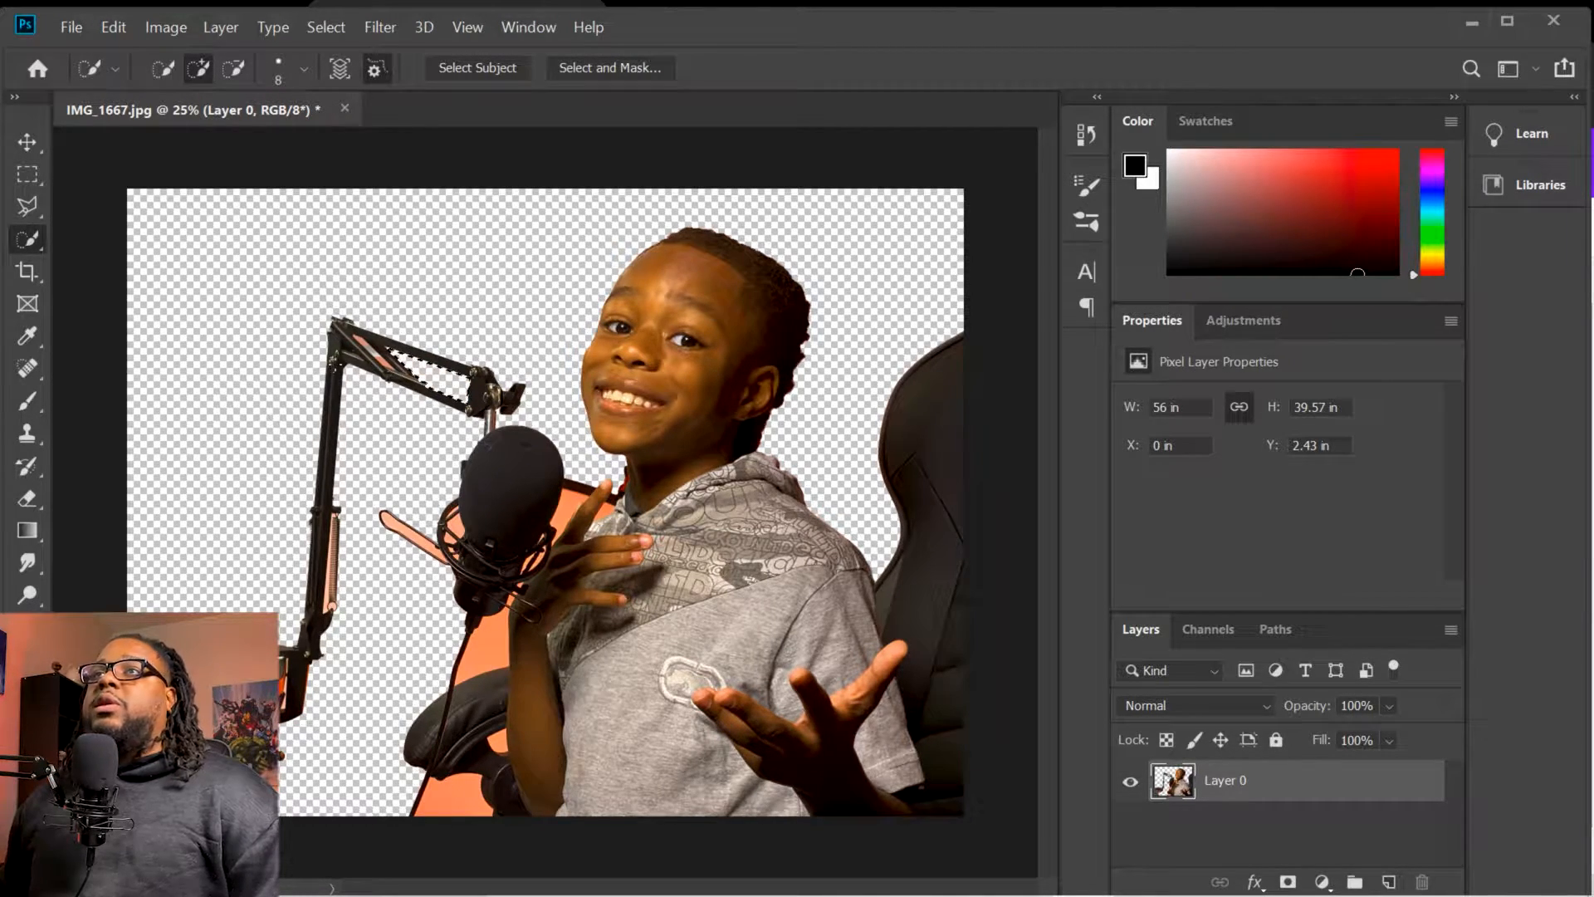
left_click_drag(360, 339, 386, 364)
key("Delete")
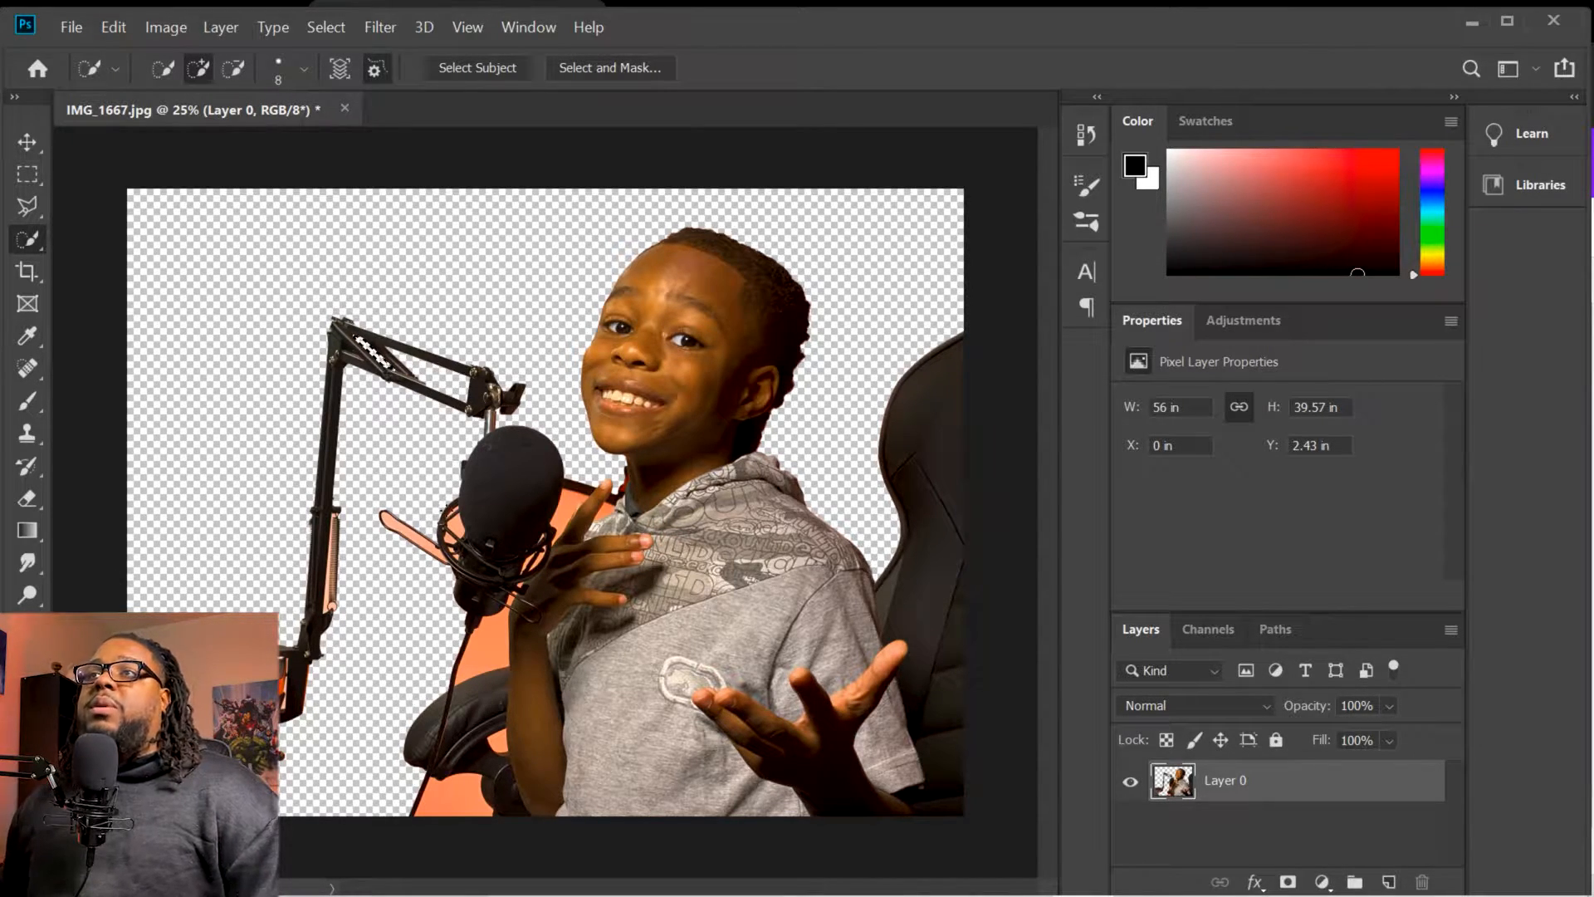
Select and delete the leftover background patches around the chair's armrest and below the microphone.
mouse_move(443, 790)
left_mouse_down()
mouse_move(478, 785)
mouse_move(448, 797)
left_mouse_up()
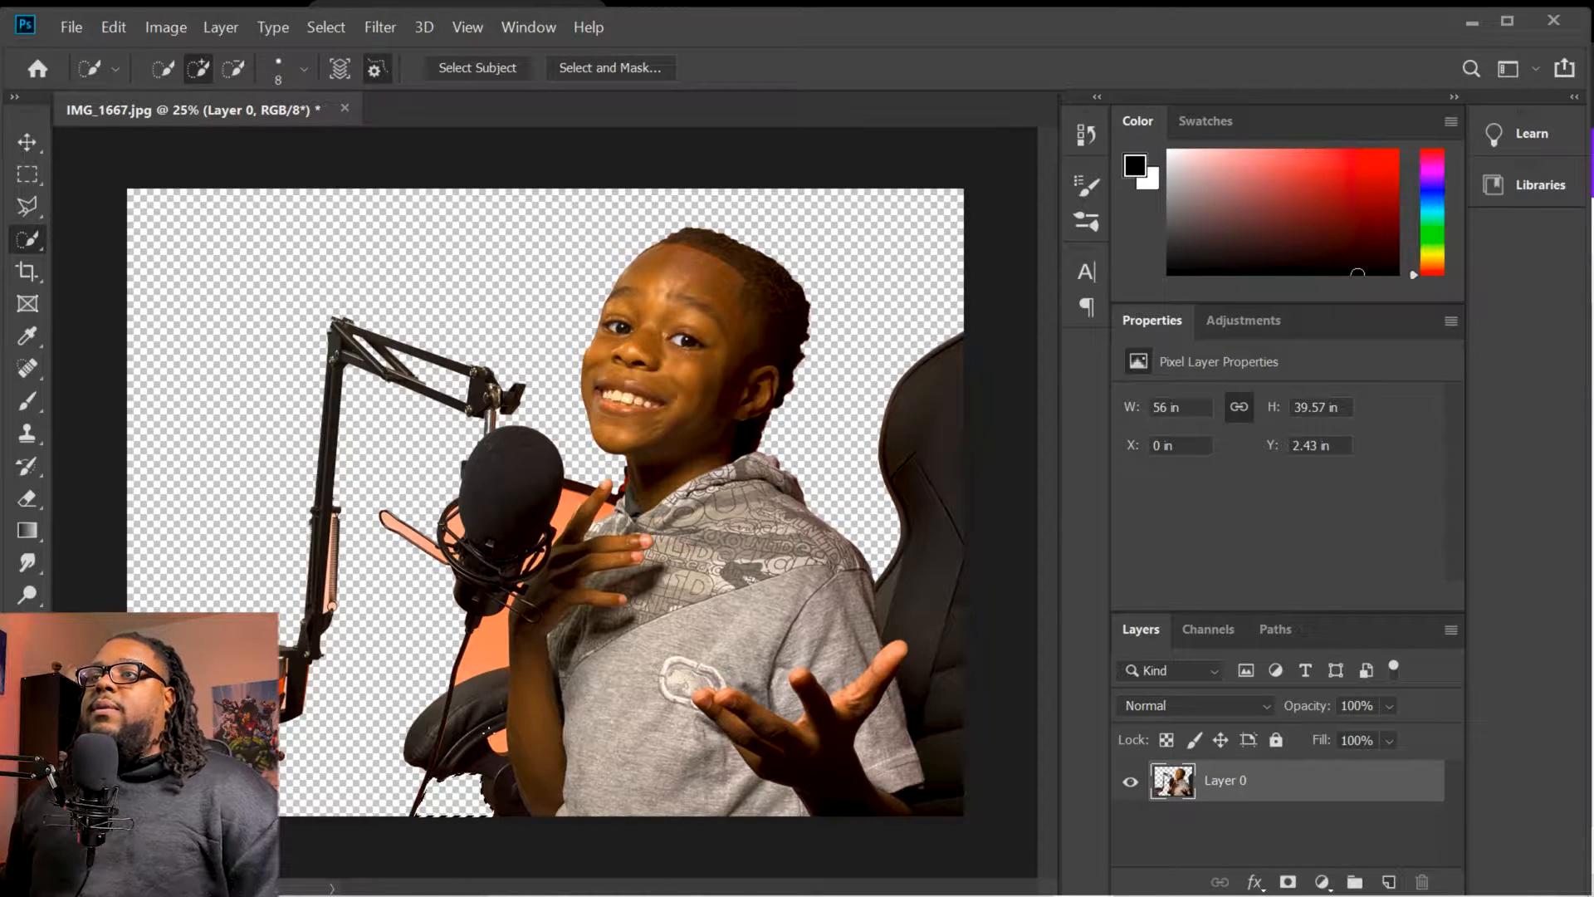
key("ctrl+d")
left_click(497, 740)
key("Delete")
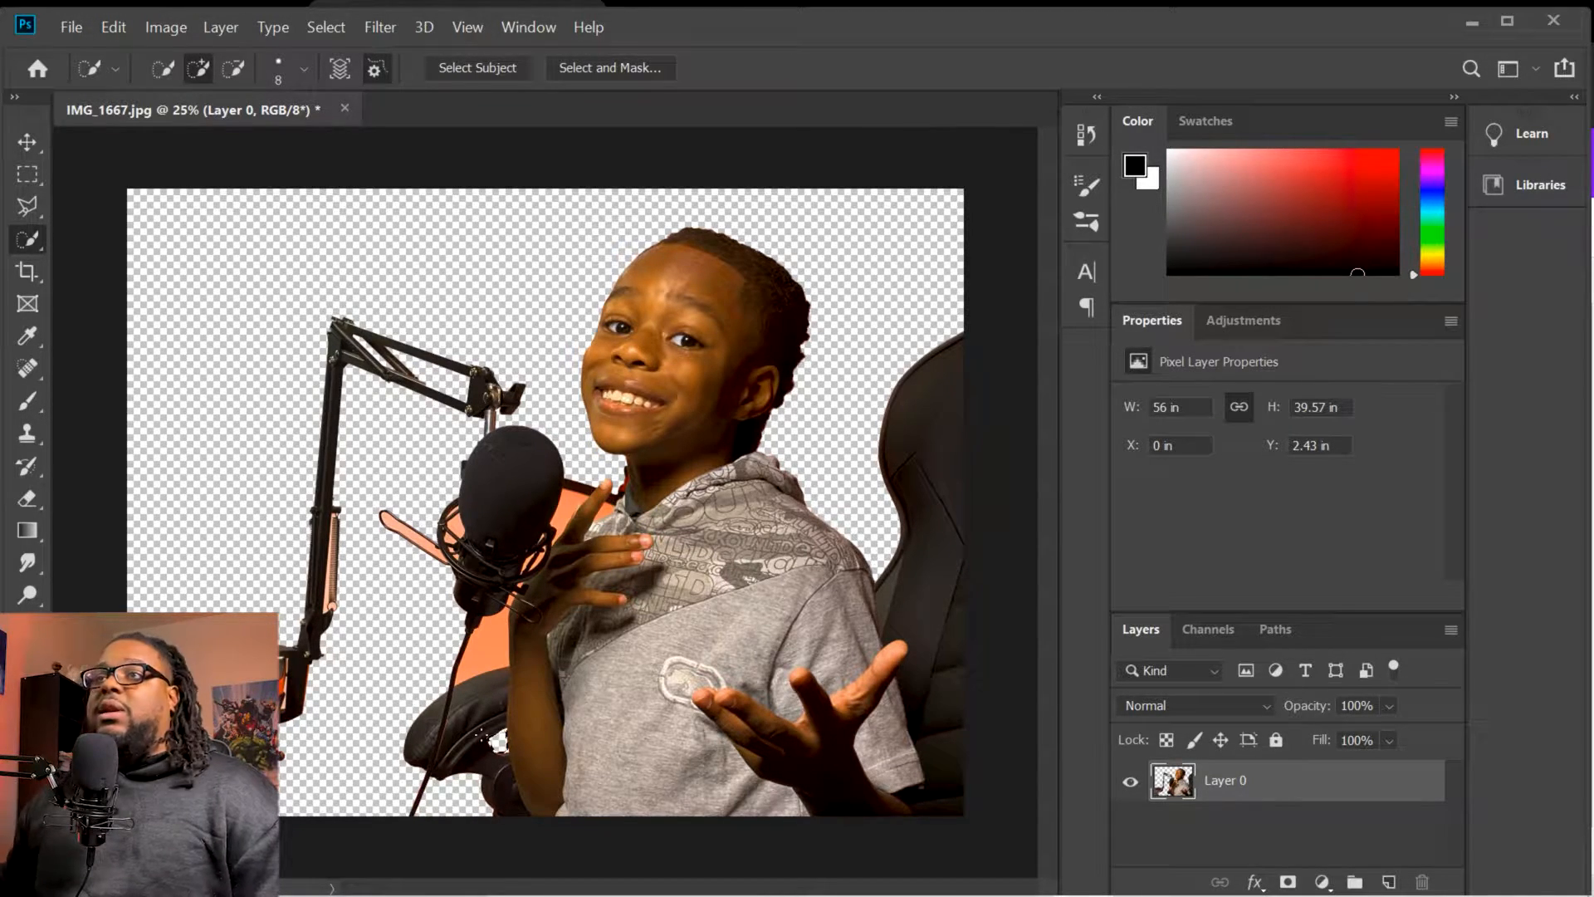
left_click(490, 644)
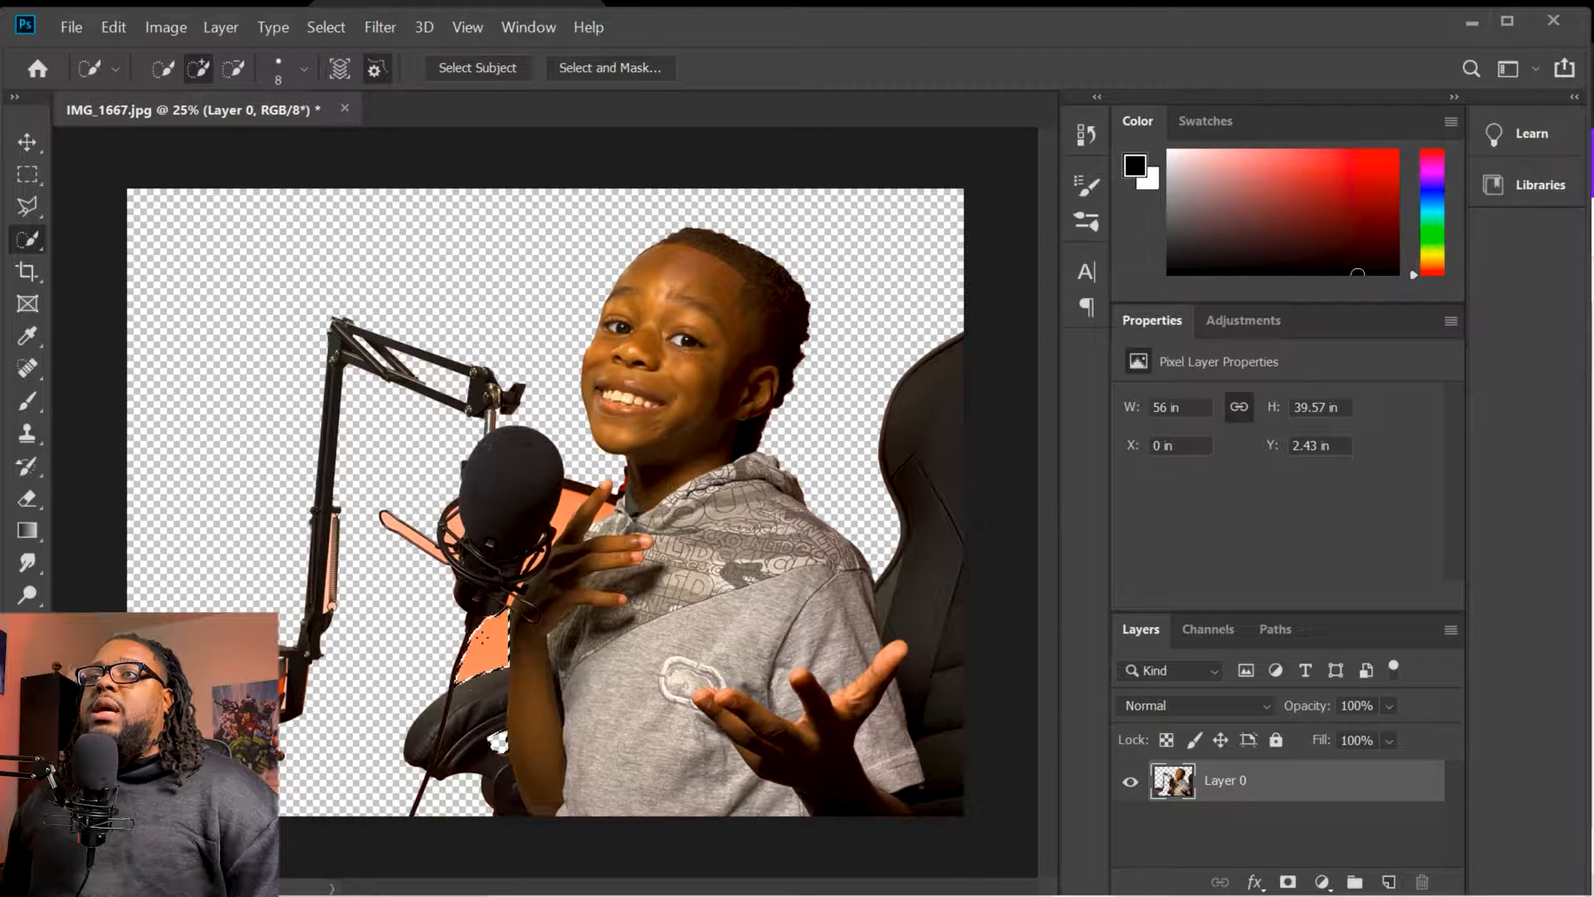
key("Delete")
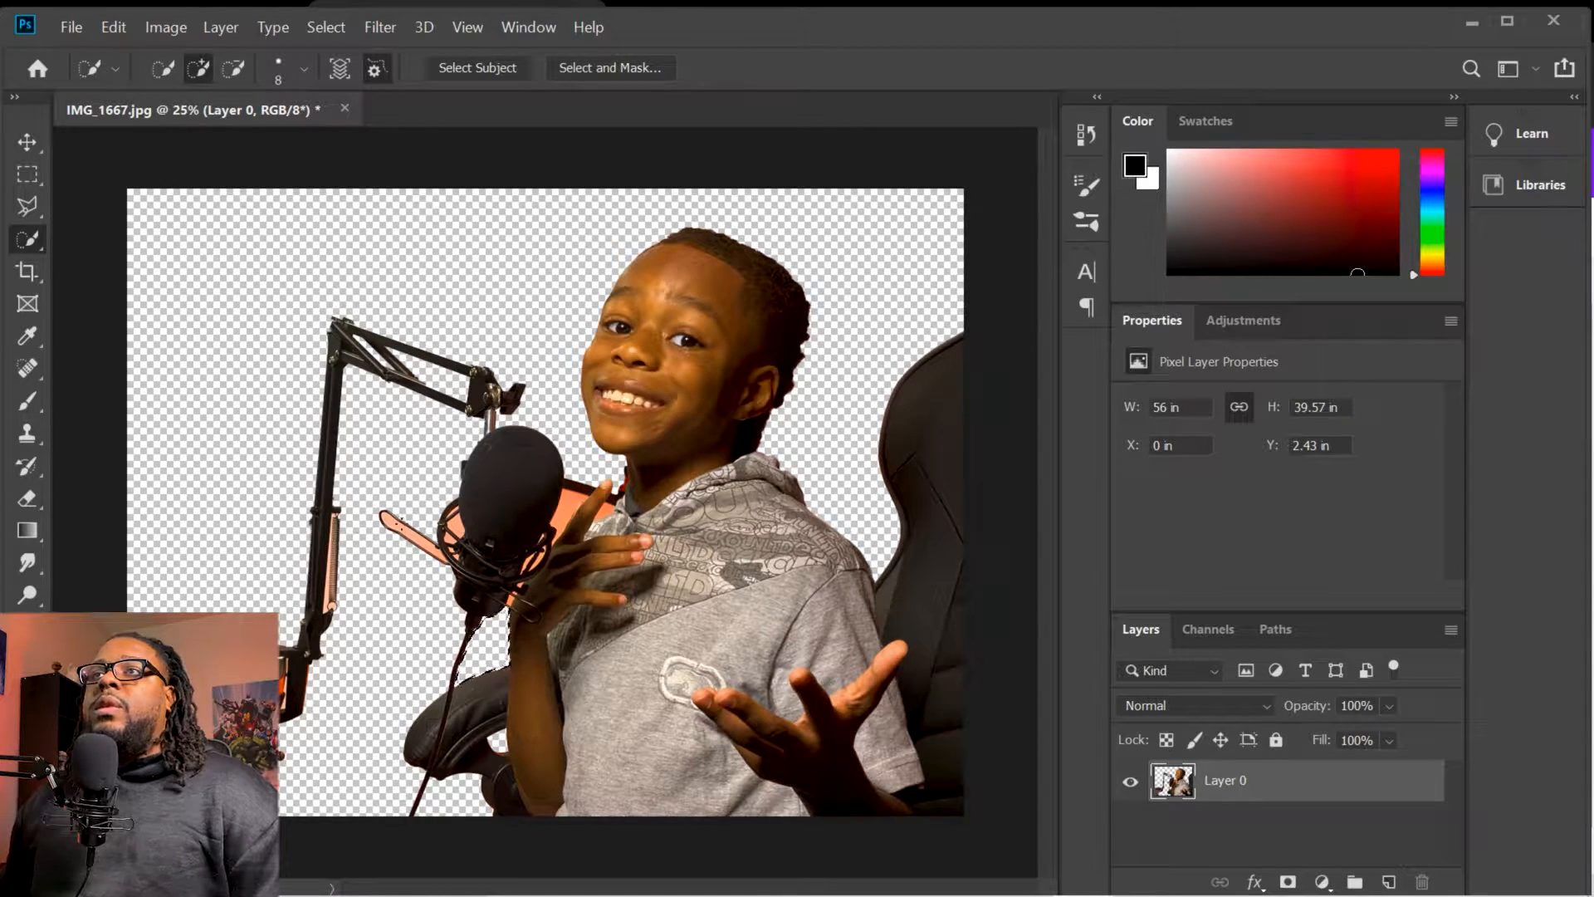
Select and delete the background inside the thin loop beside the microphone and between the microphone and the boy's collar.
left_click_drag(387, 519, 445, 557)
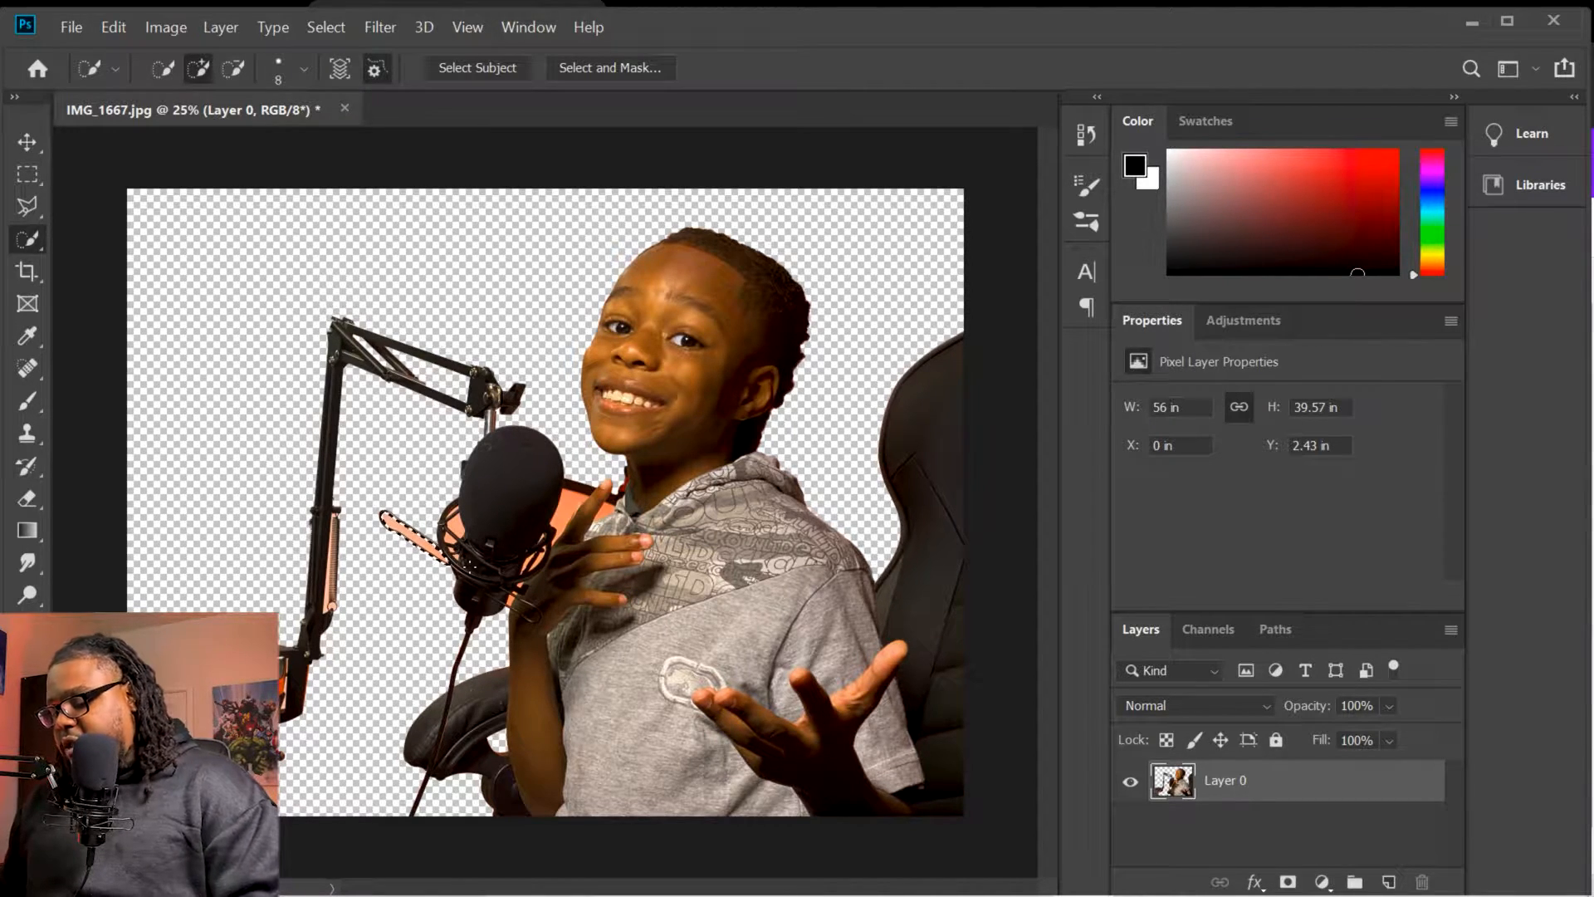
key("Delete")
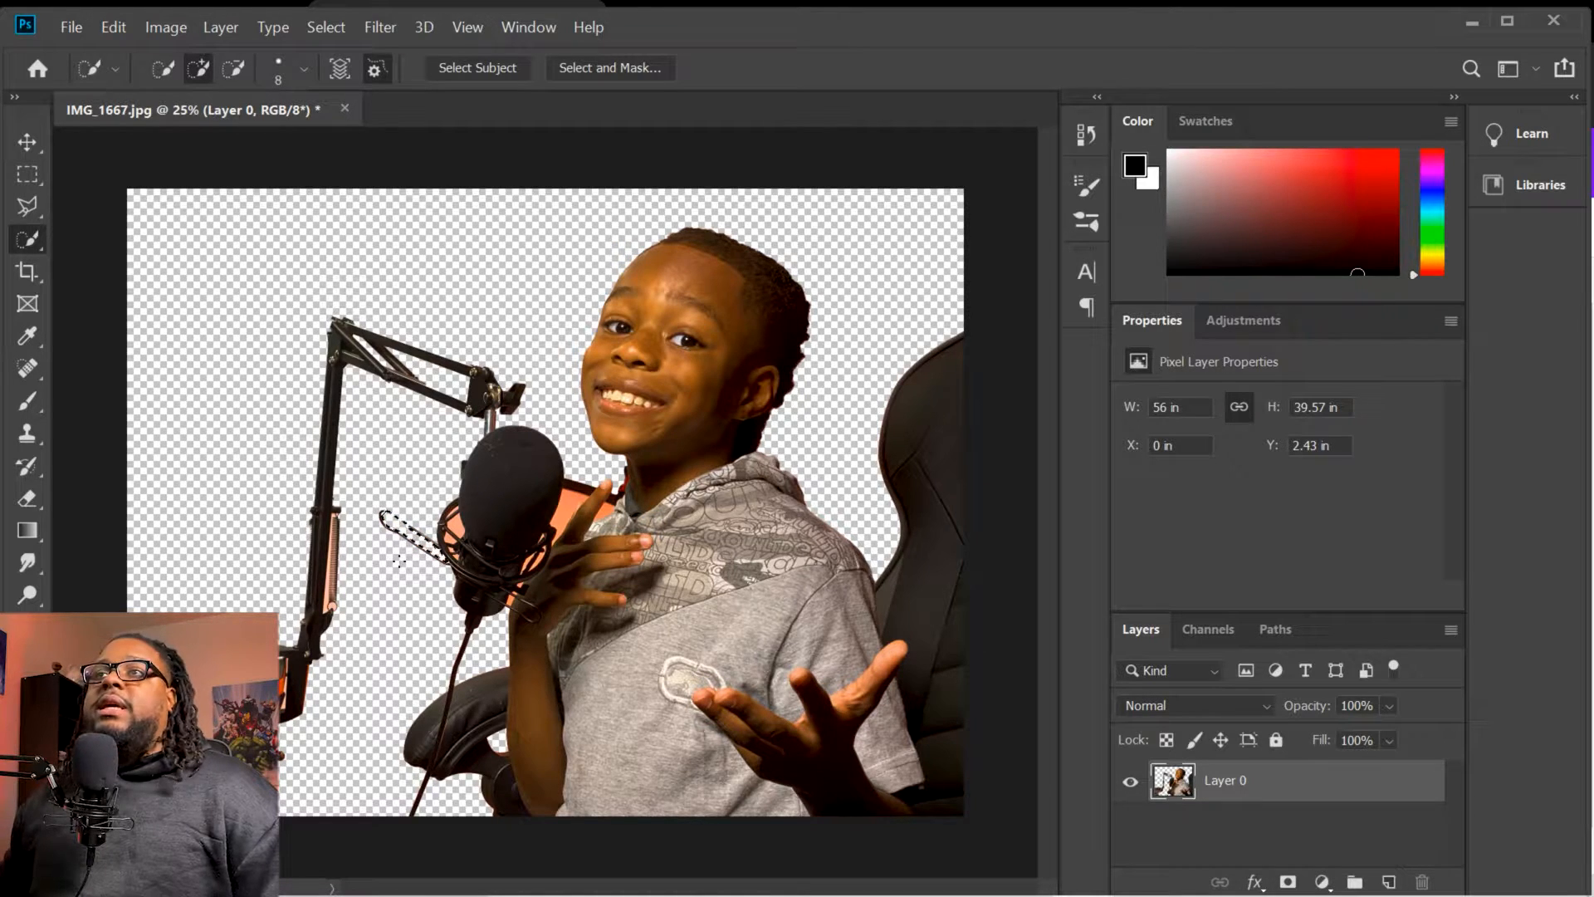
left_click(570, 509)
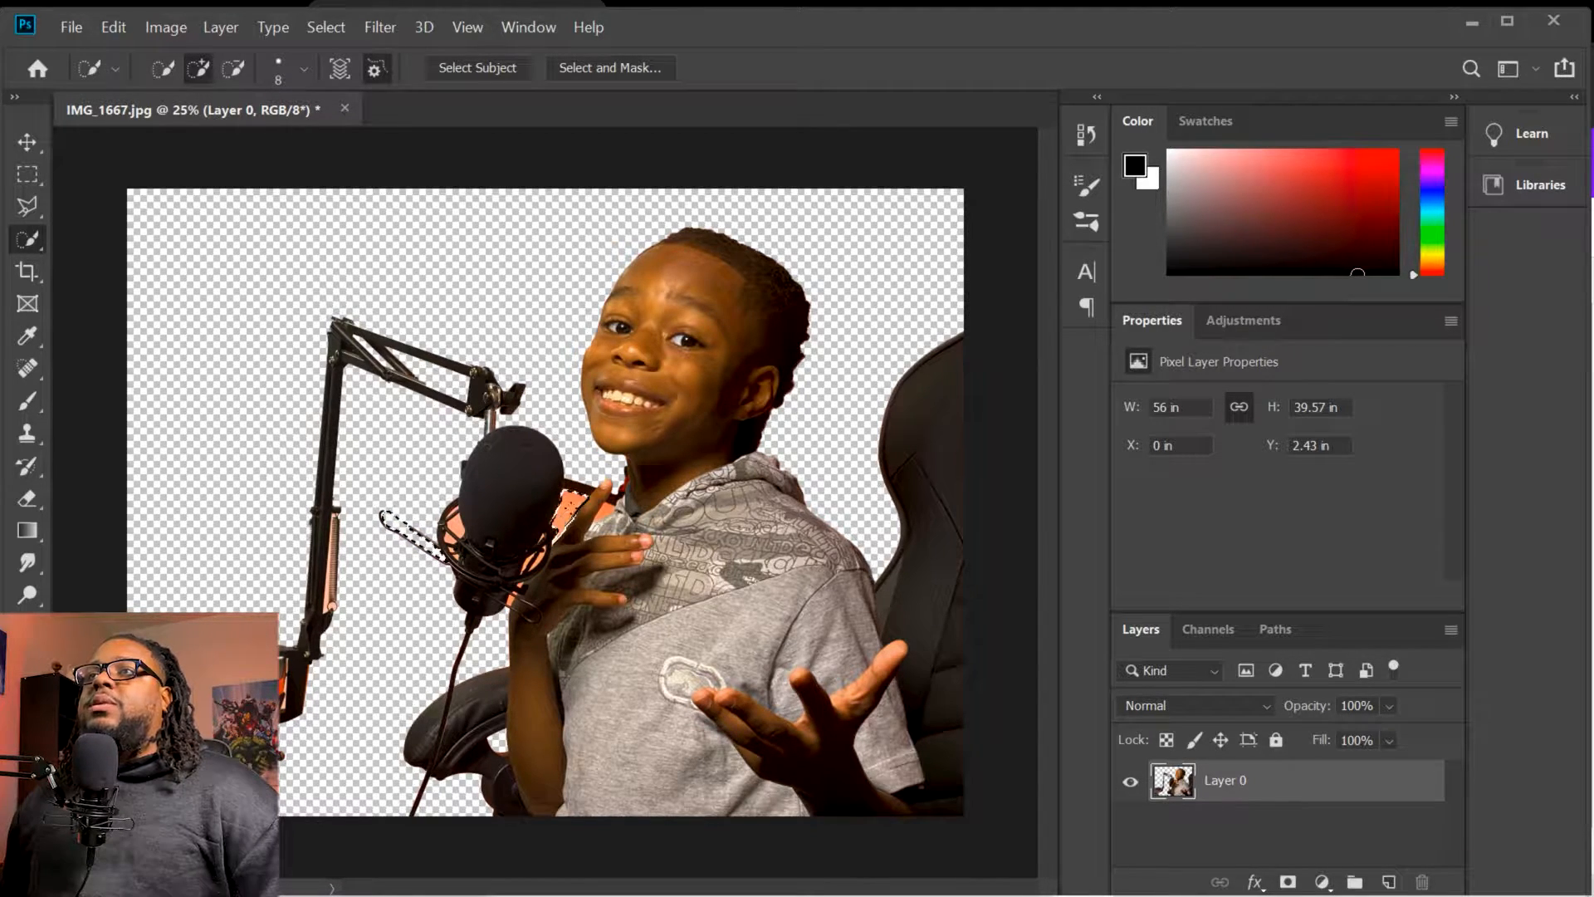
key("Delete")
left_click(608, 510)
key("Delete")
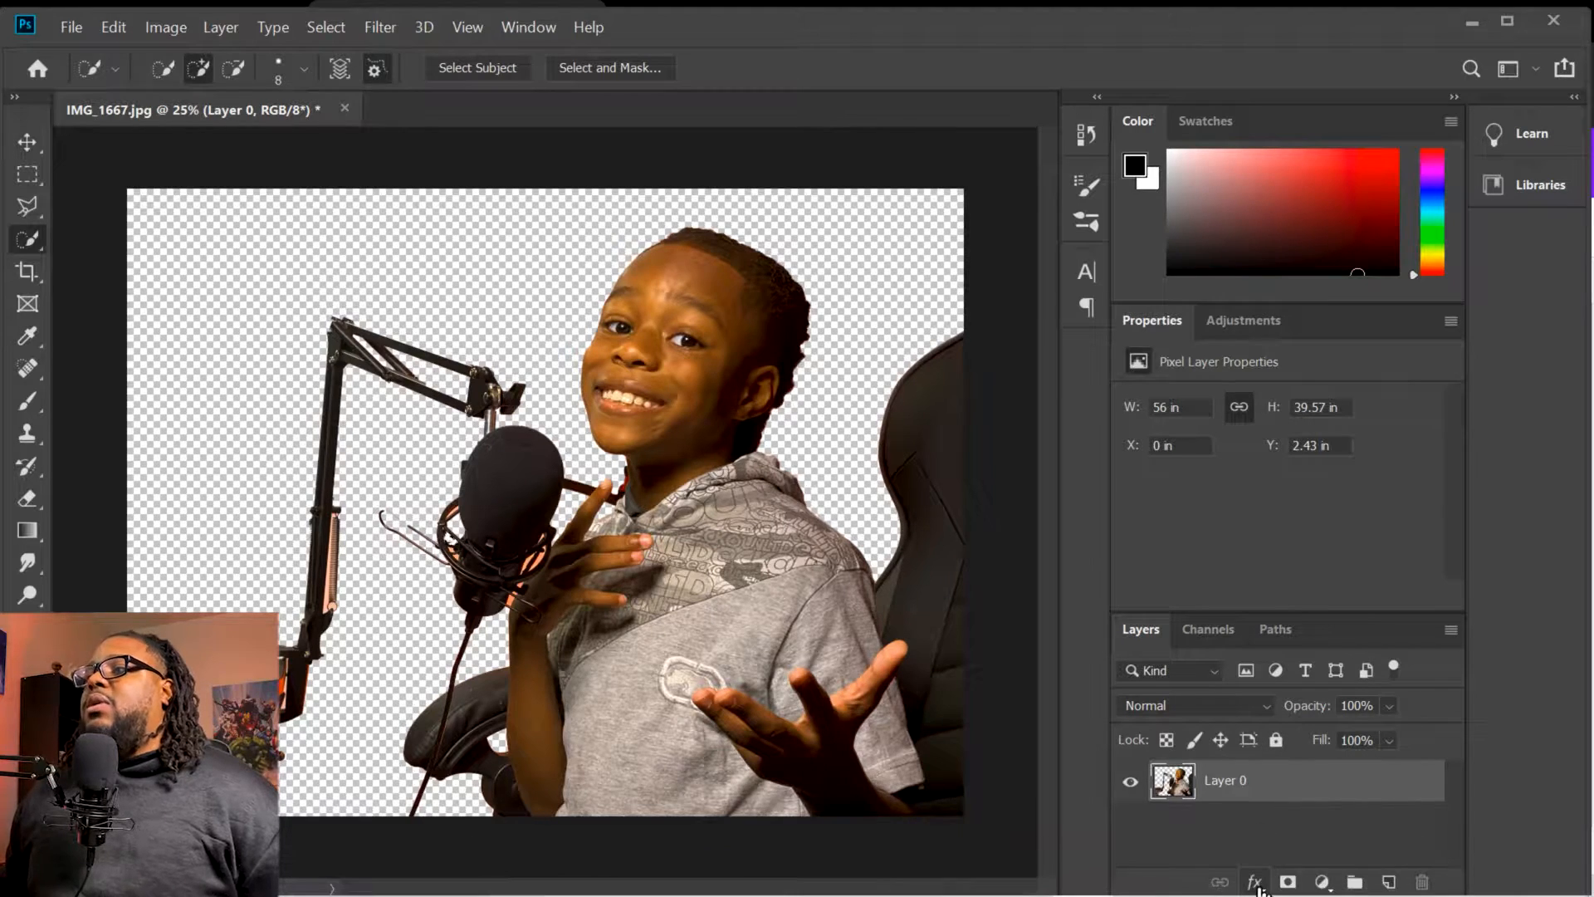
Add an Outer Glow layer style to the cut-out on Layer 0, keeping its settings open beside the image.
left_click(1255, 883)
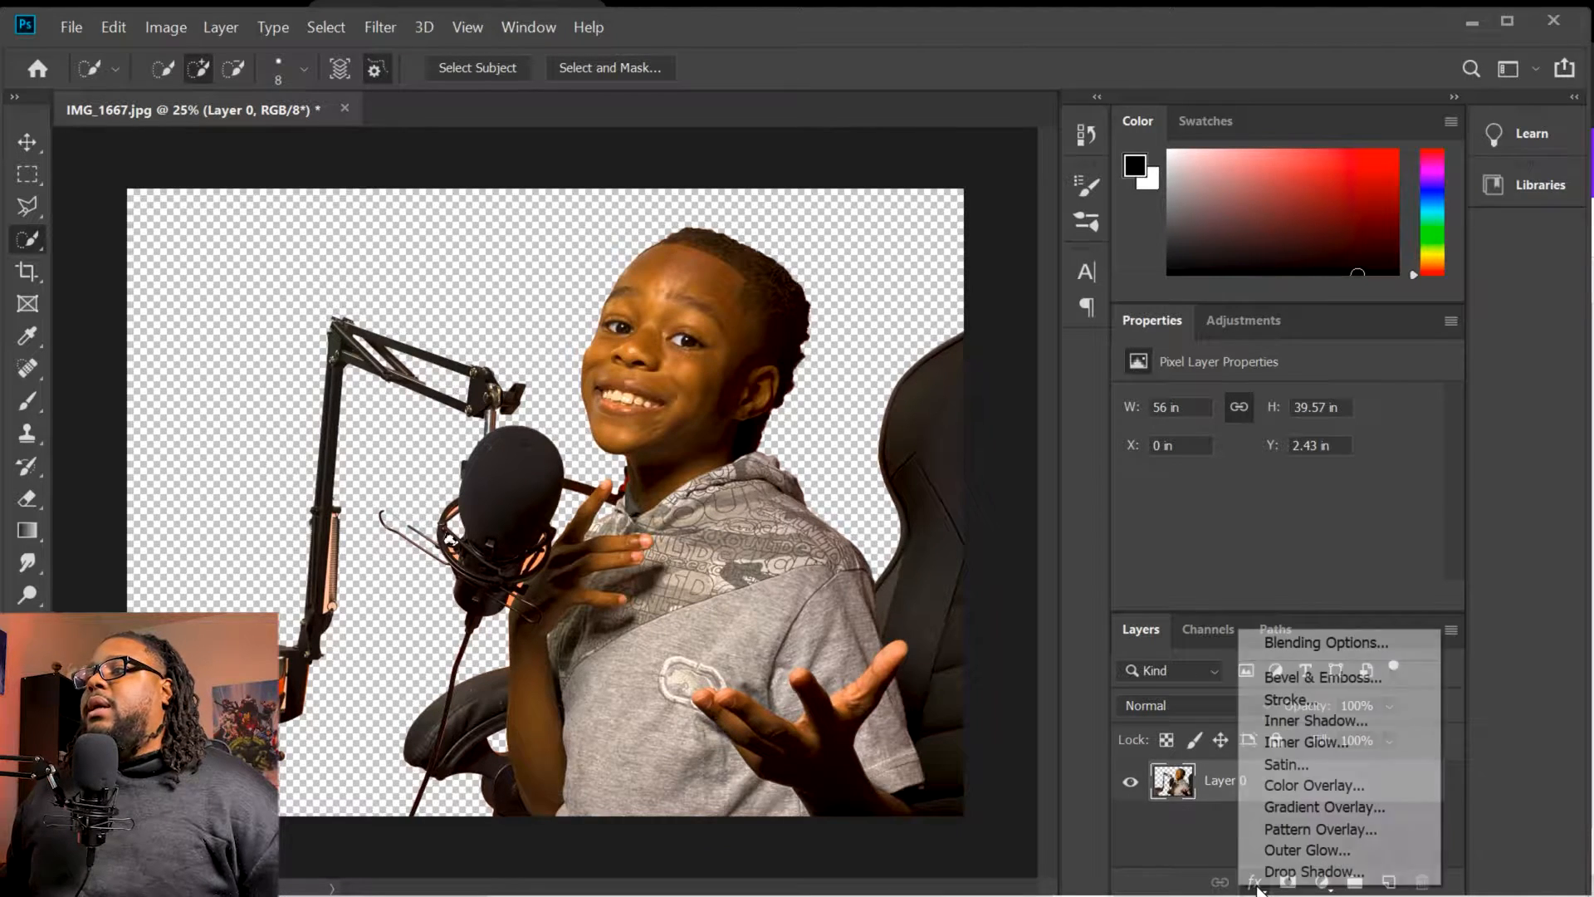
left_click(1299, 851)
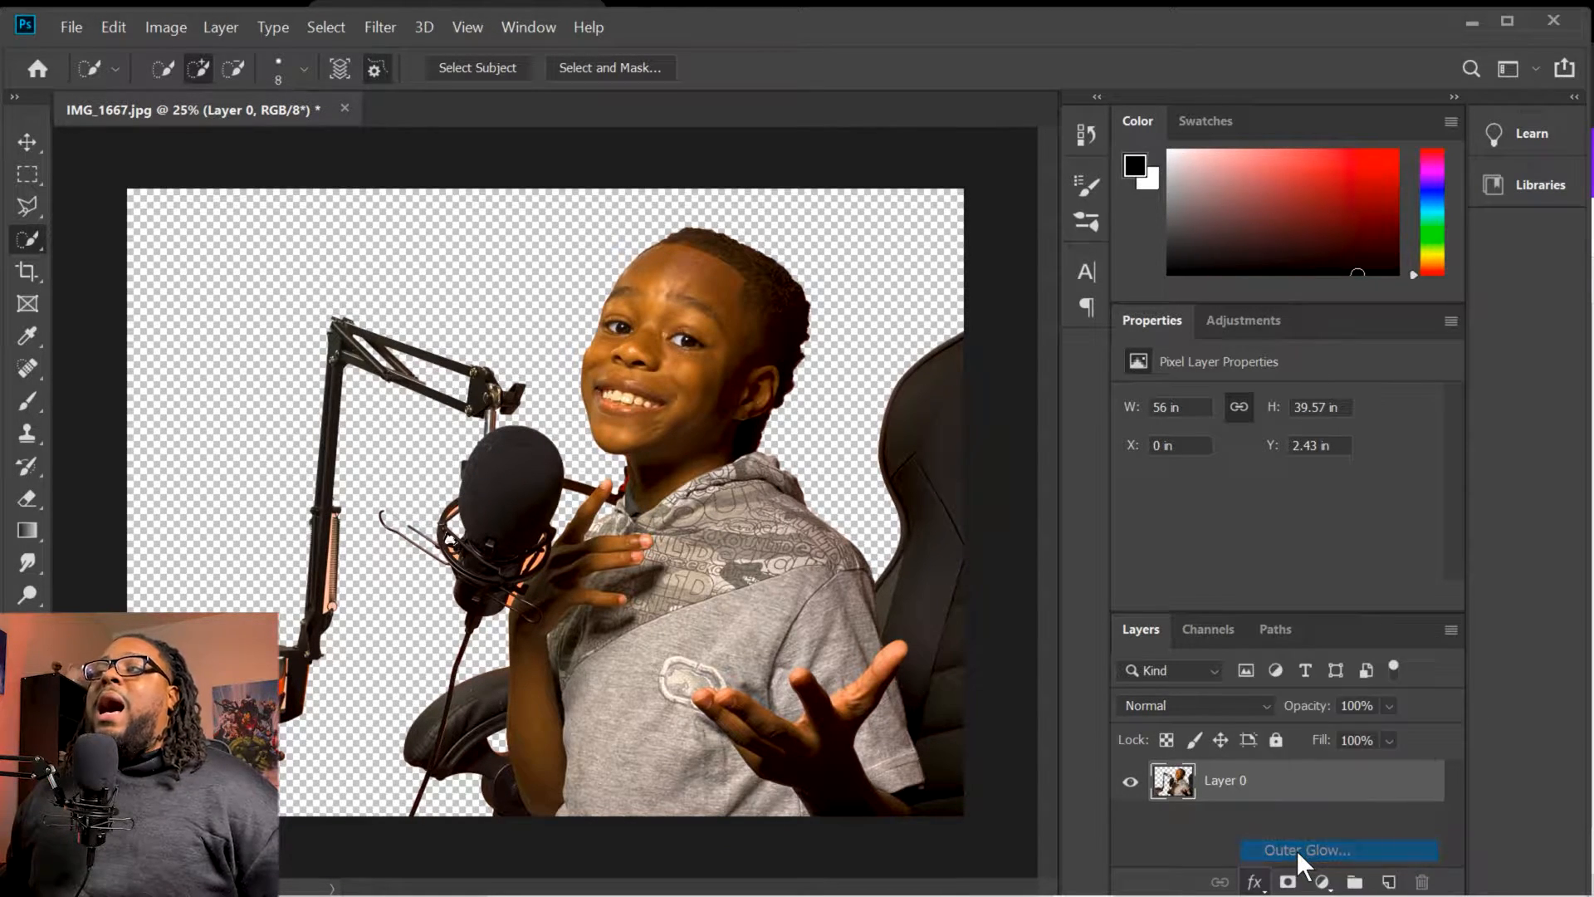
left_click_drag(676, 286, 1129, 233)
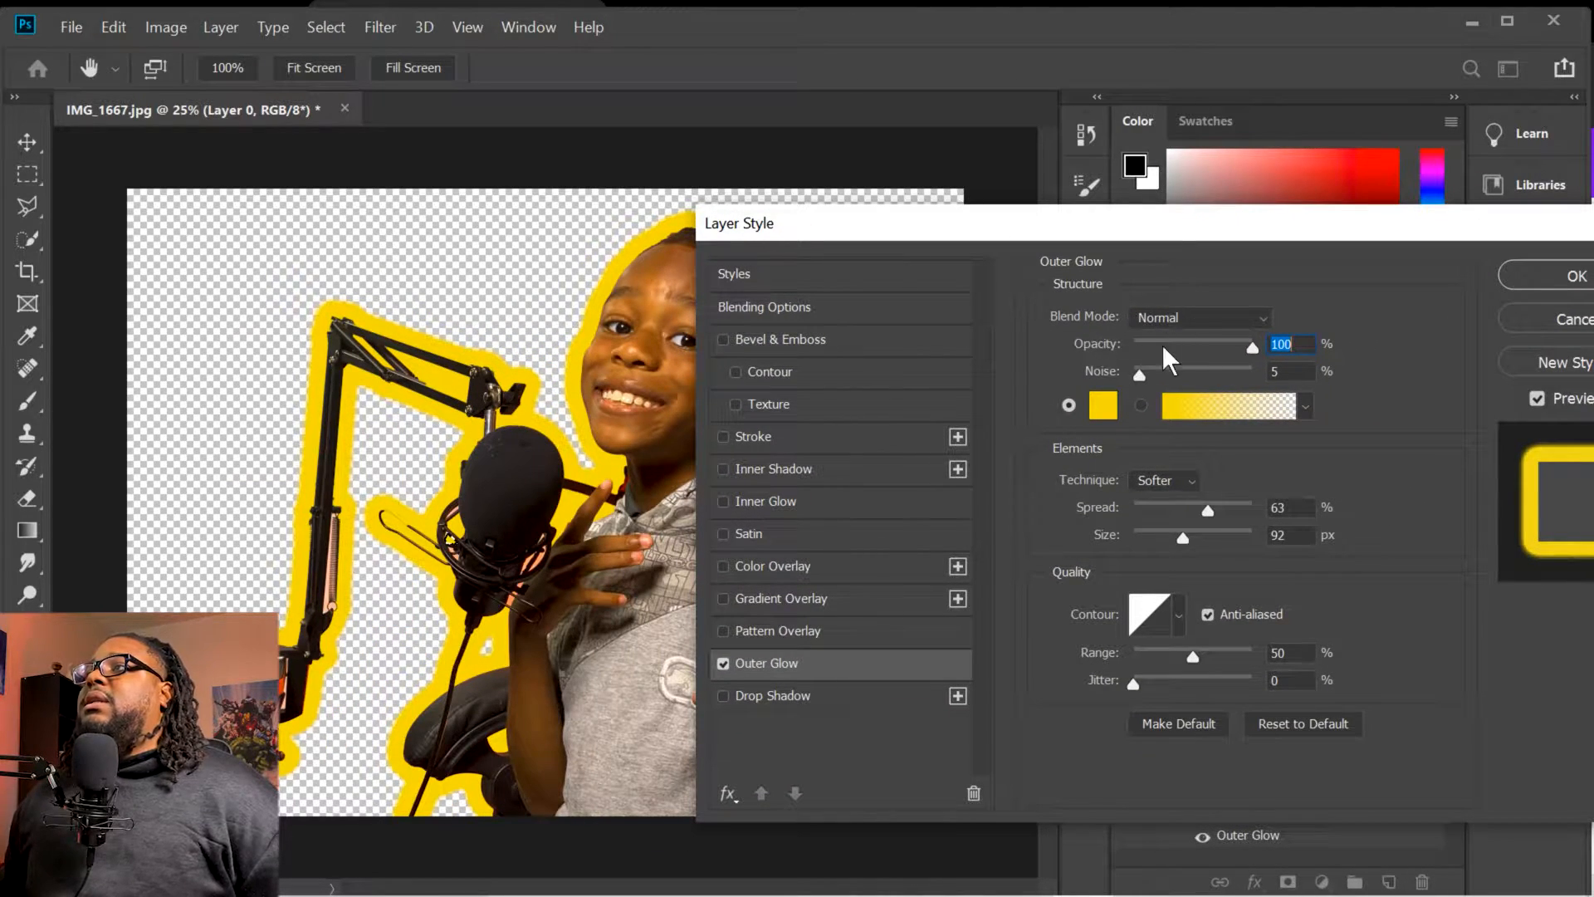
left_click_drag(1171, 238, 1254, 235)
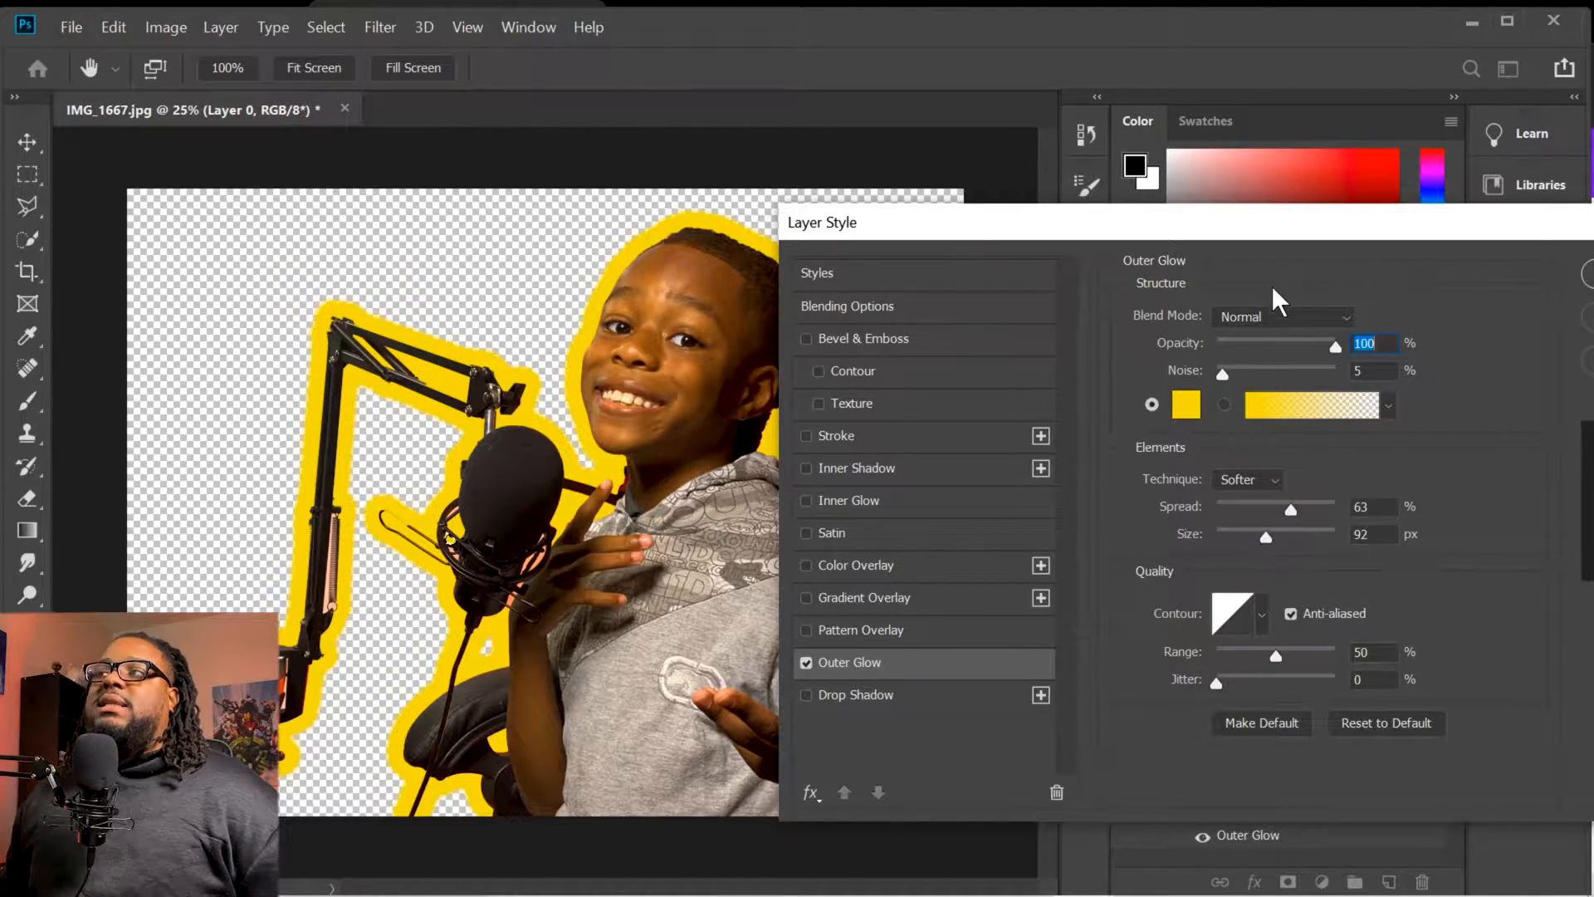
left_click_drag(1287, 243, 1030, 448)
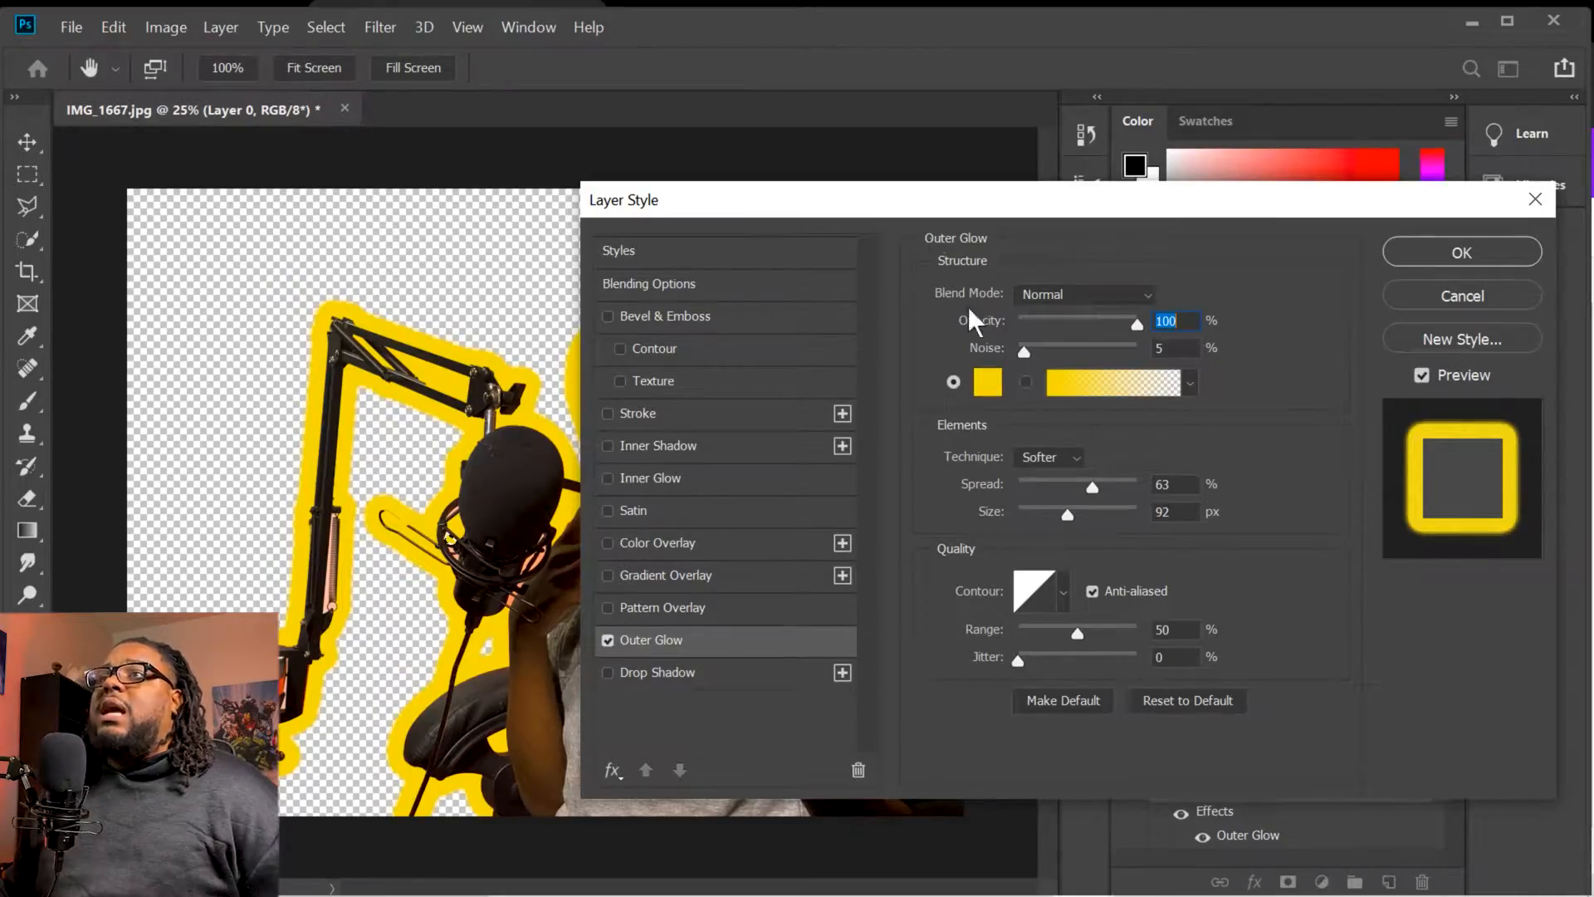
left_click_drag(921, 217, 1113, 218)
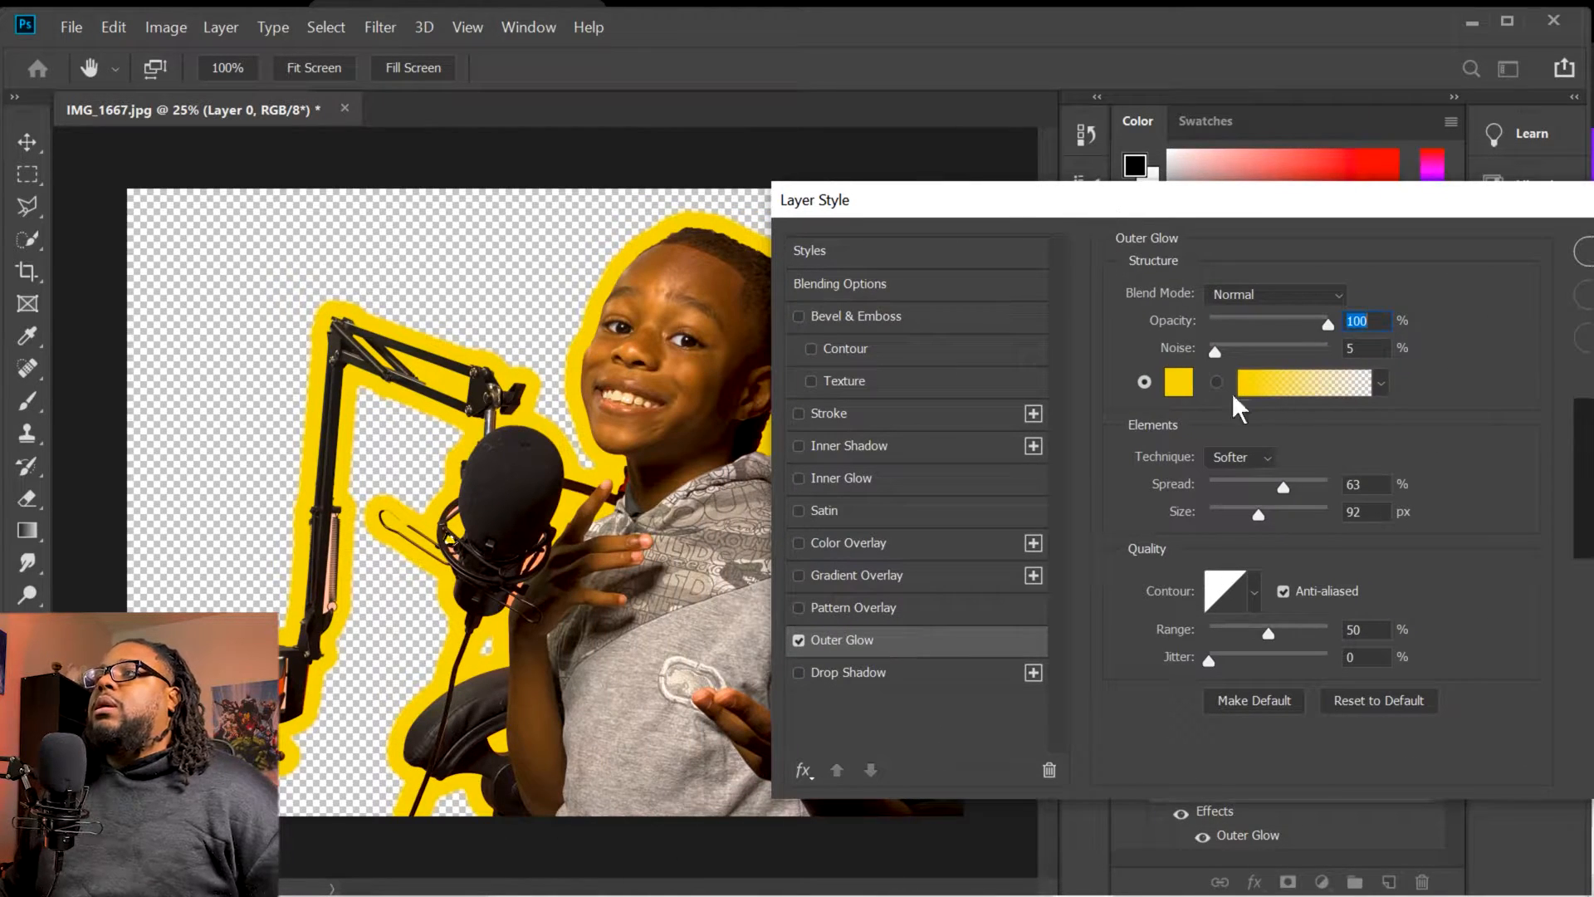
left_click_drag(1247, 230, 915, 296)
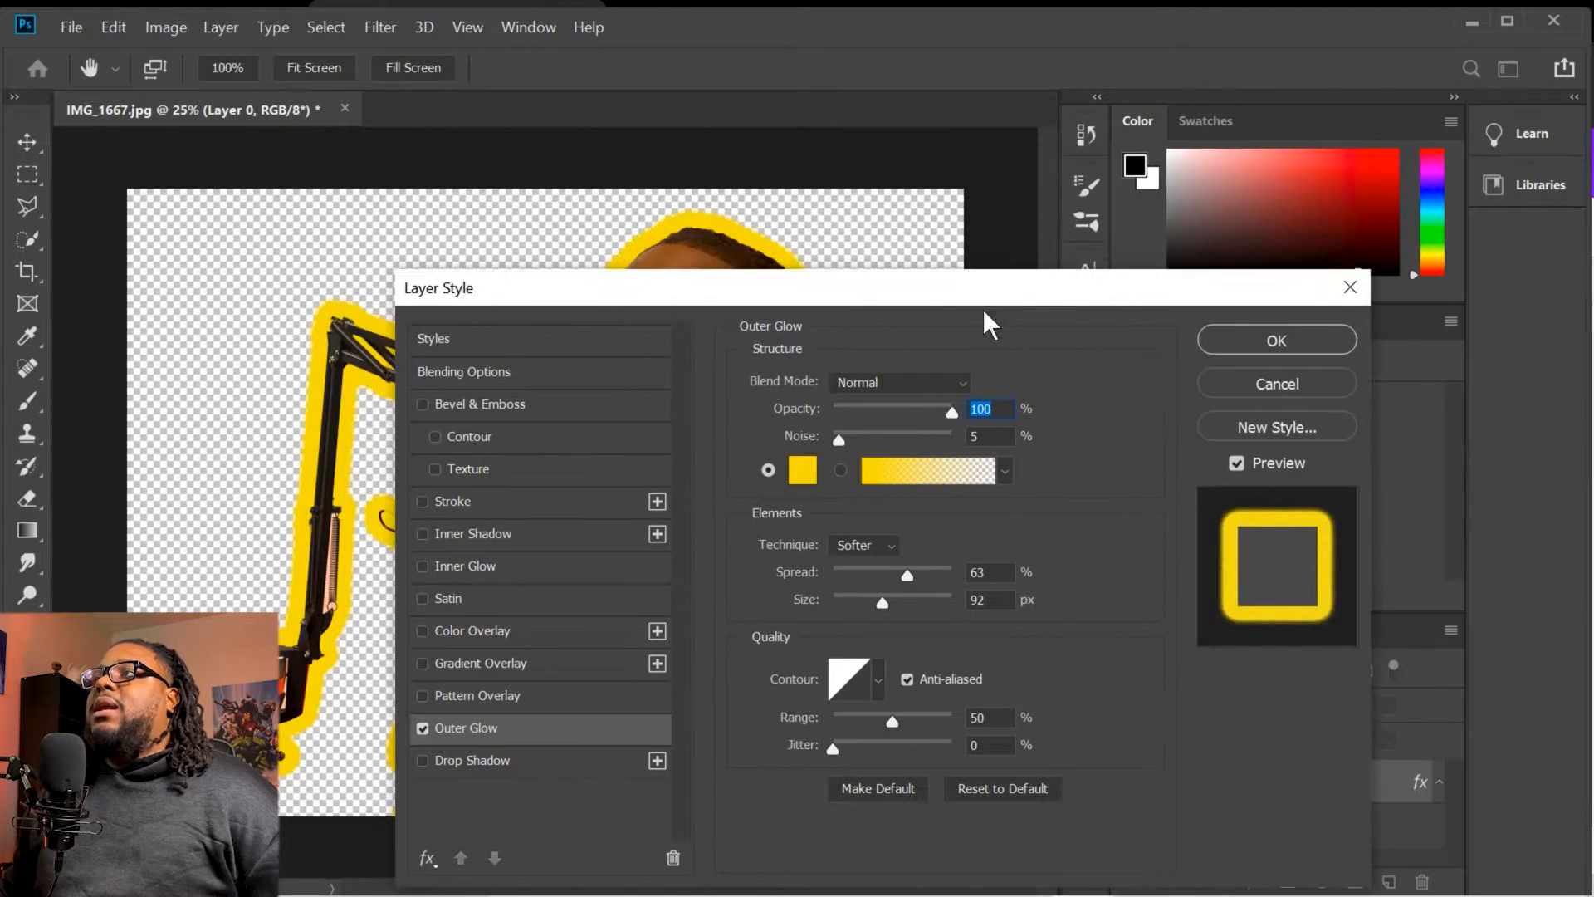
Try the outer glow in yellow-orange f4d028, apply the layer style, and undo it.
left_click(802, 470)
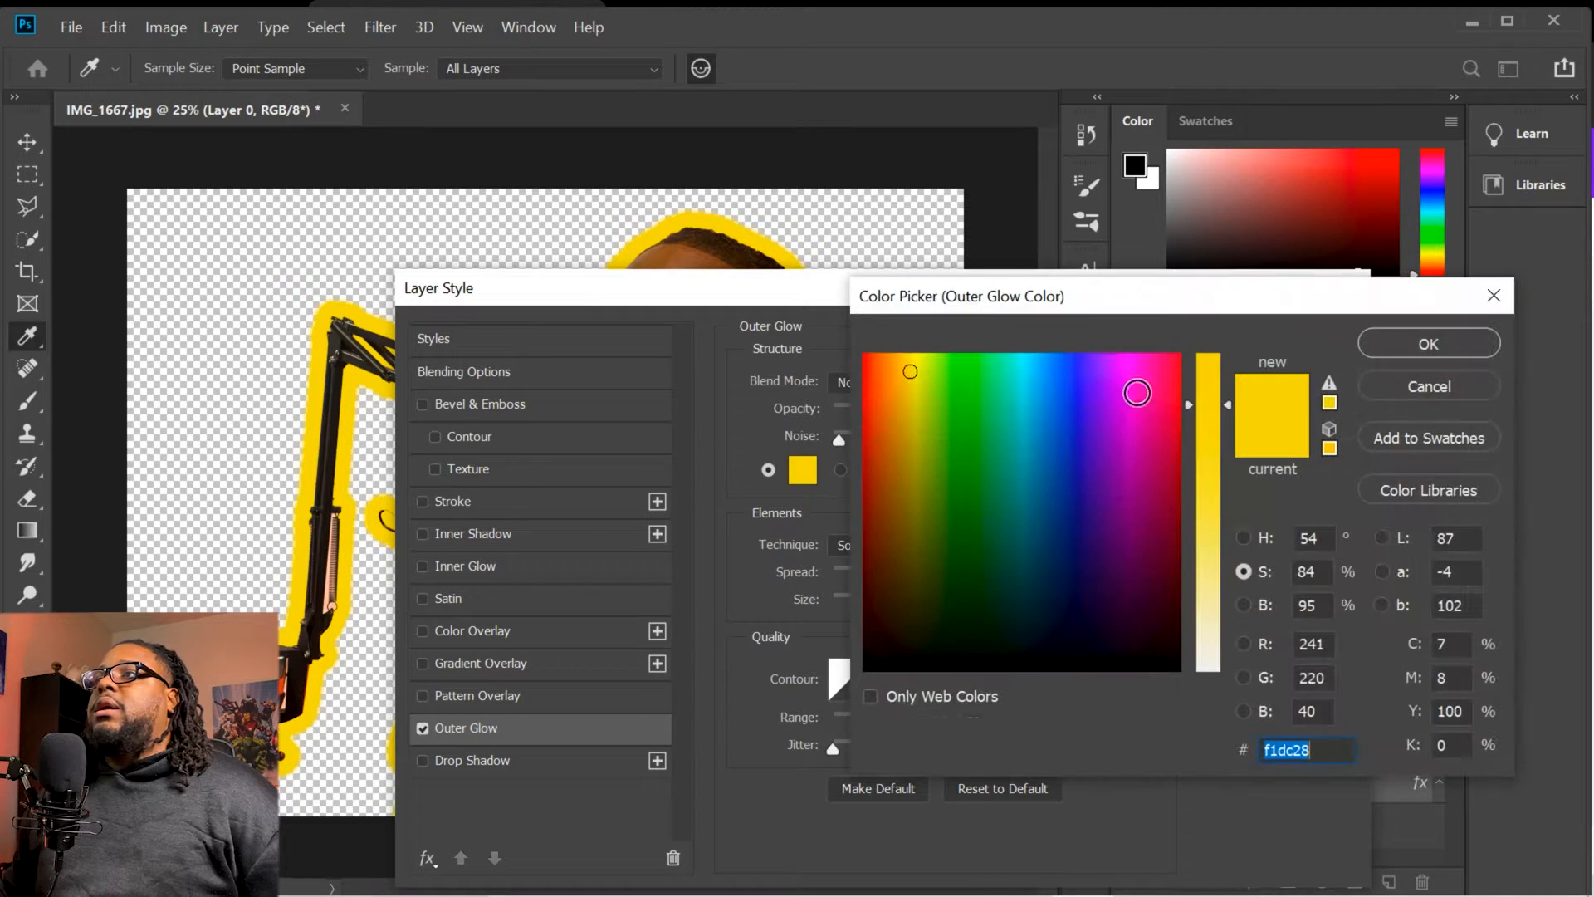
left_click_drag(913, 374, 909, 368)
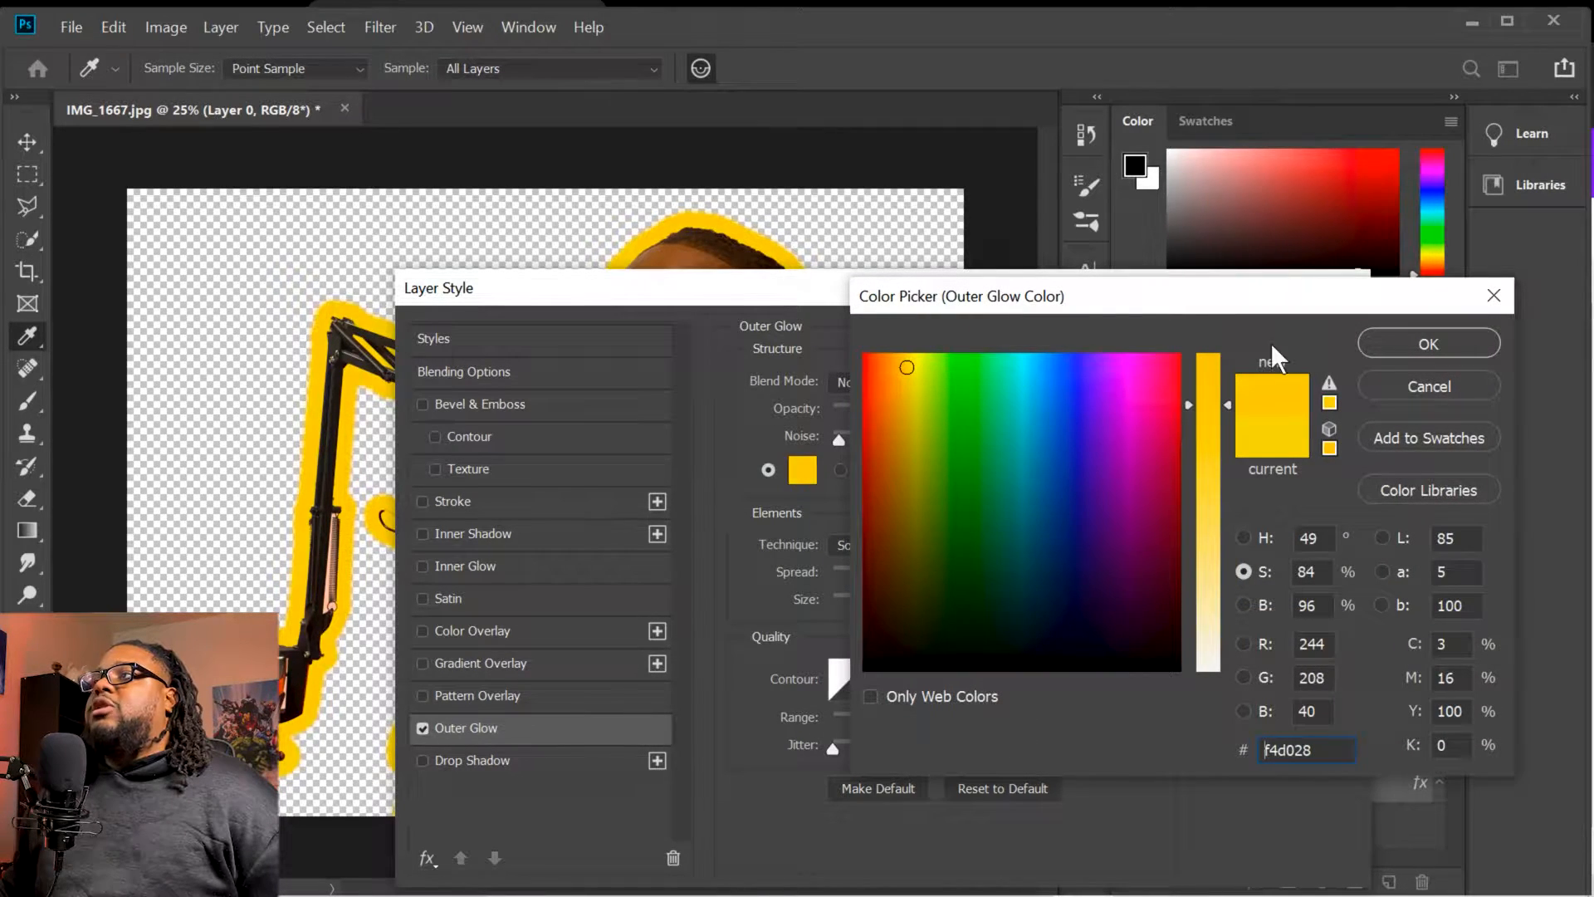
left_click(1385, 339)
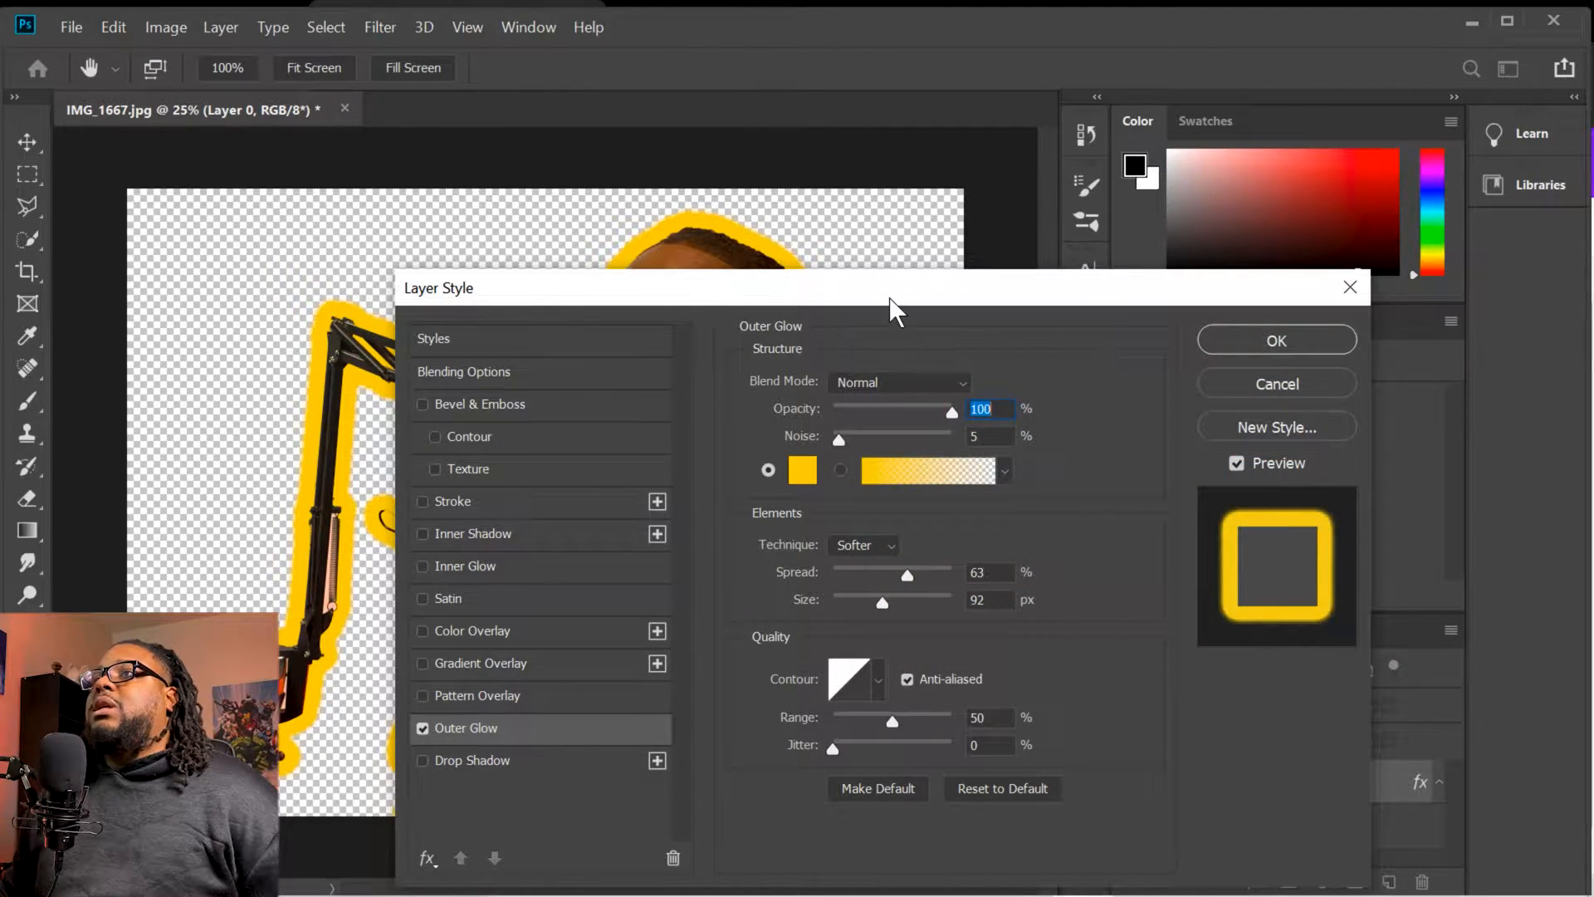
left_click(1247, 335)
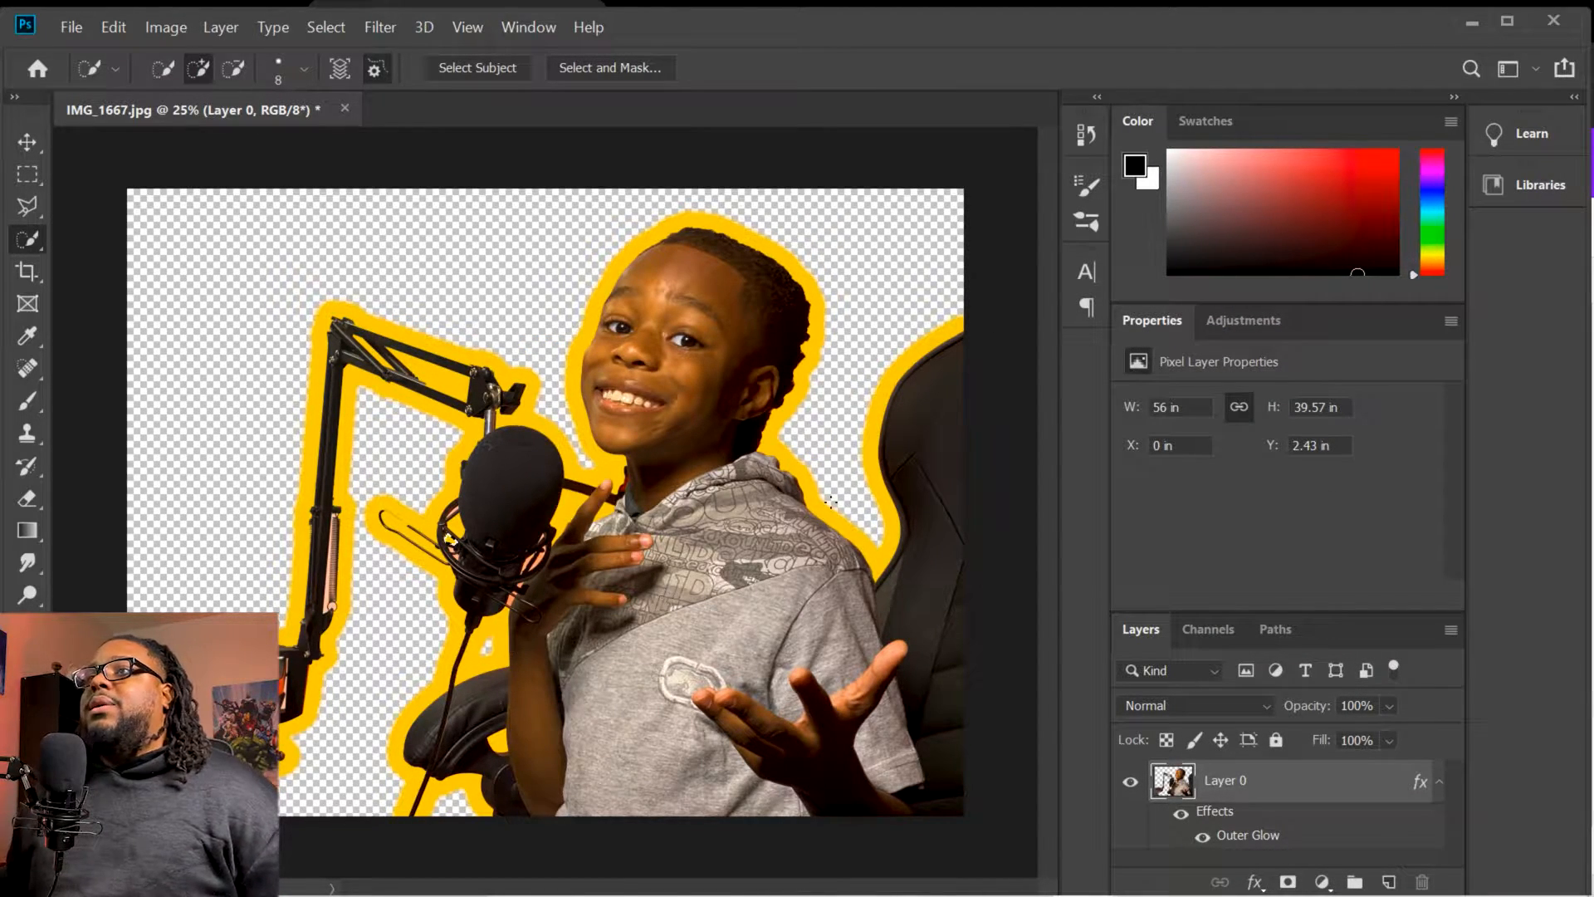
key("ctrl+z")
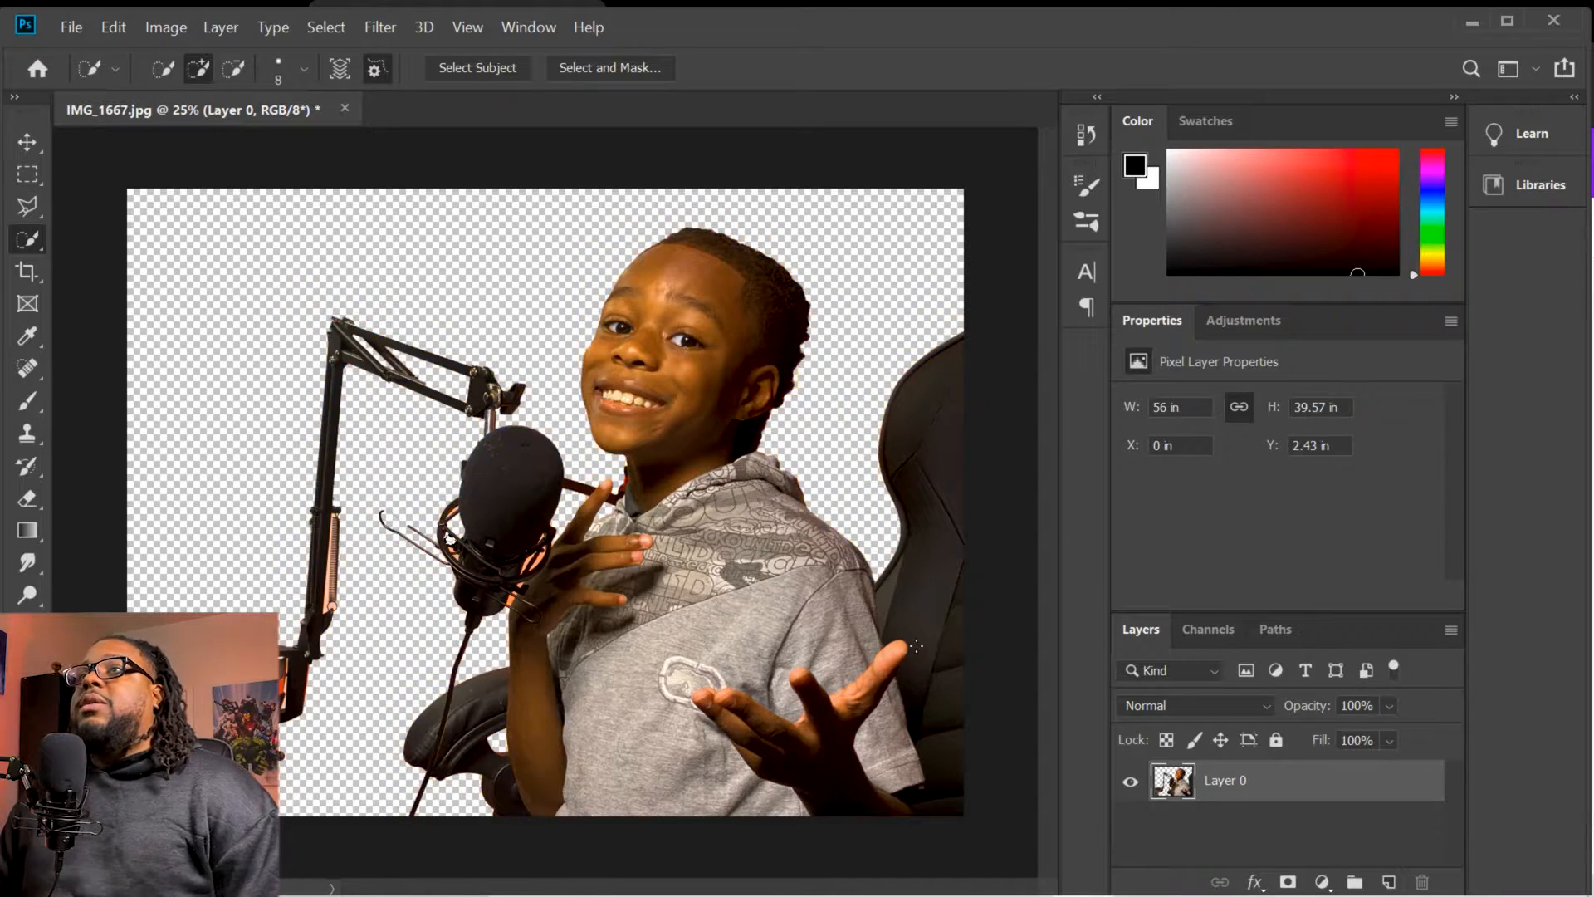
Start the Camera Raw Filter on the cut-out and set Clarity to +22, Saturation to +6 and Vibrance to +3.
key("super")
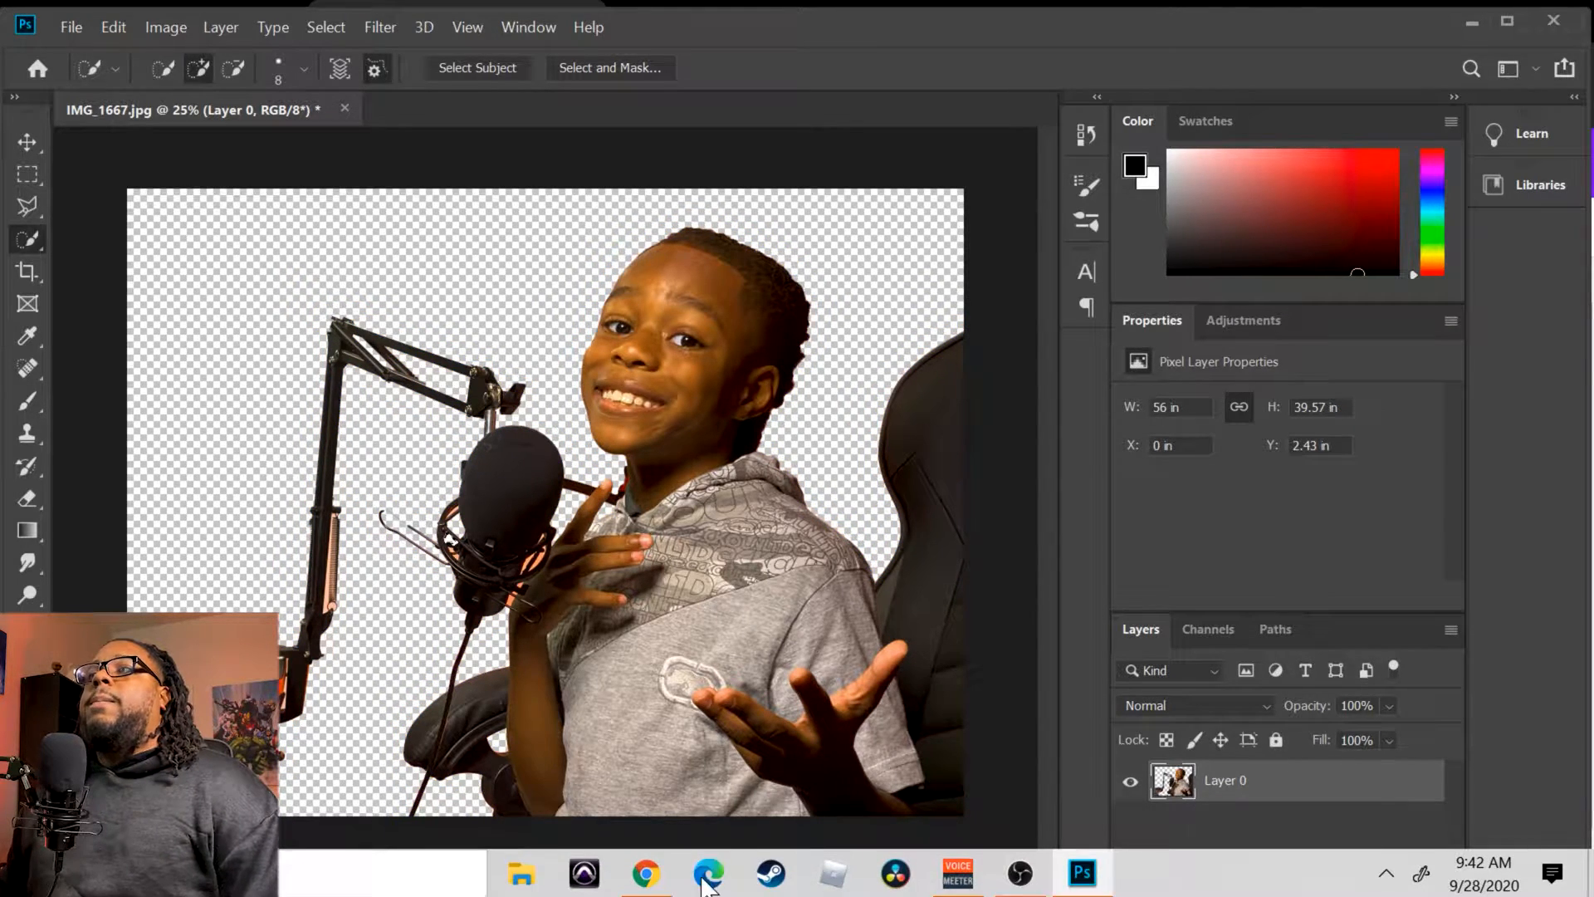
left_click(377, 27)
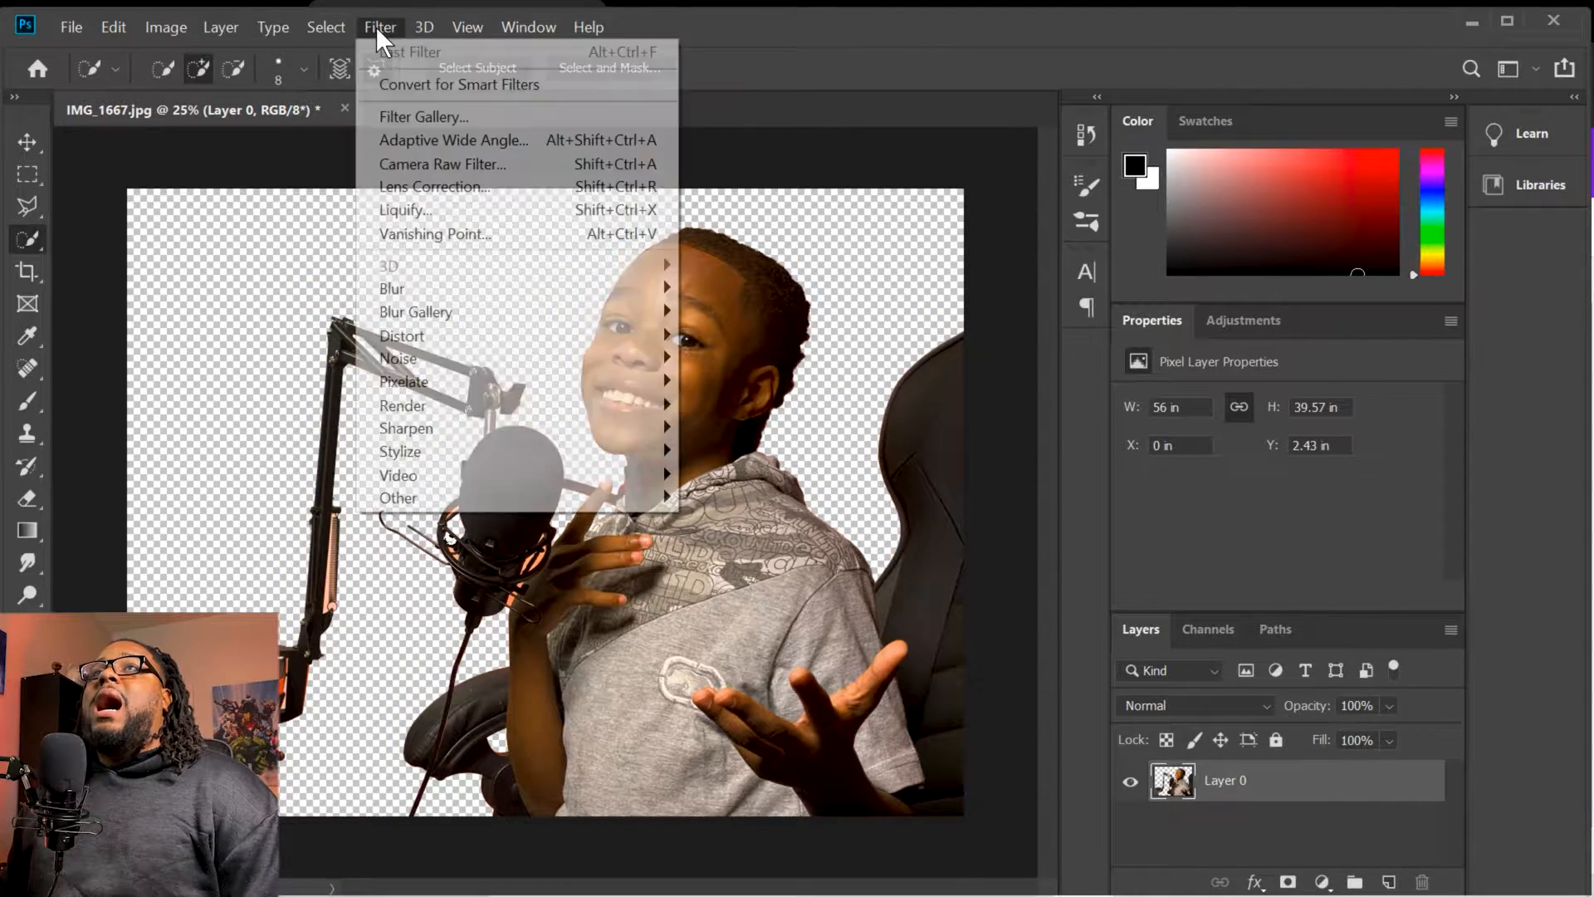
left_click(523, 163)
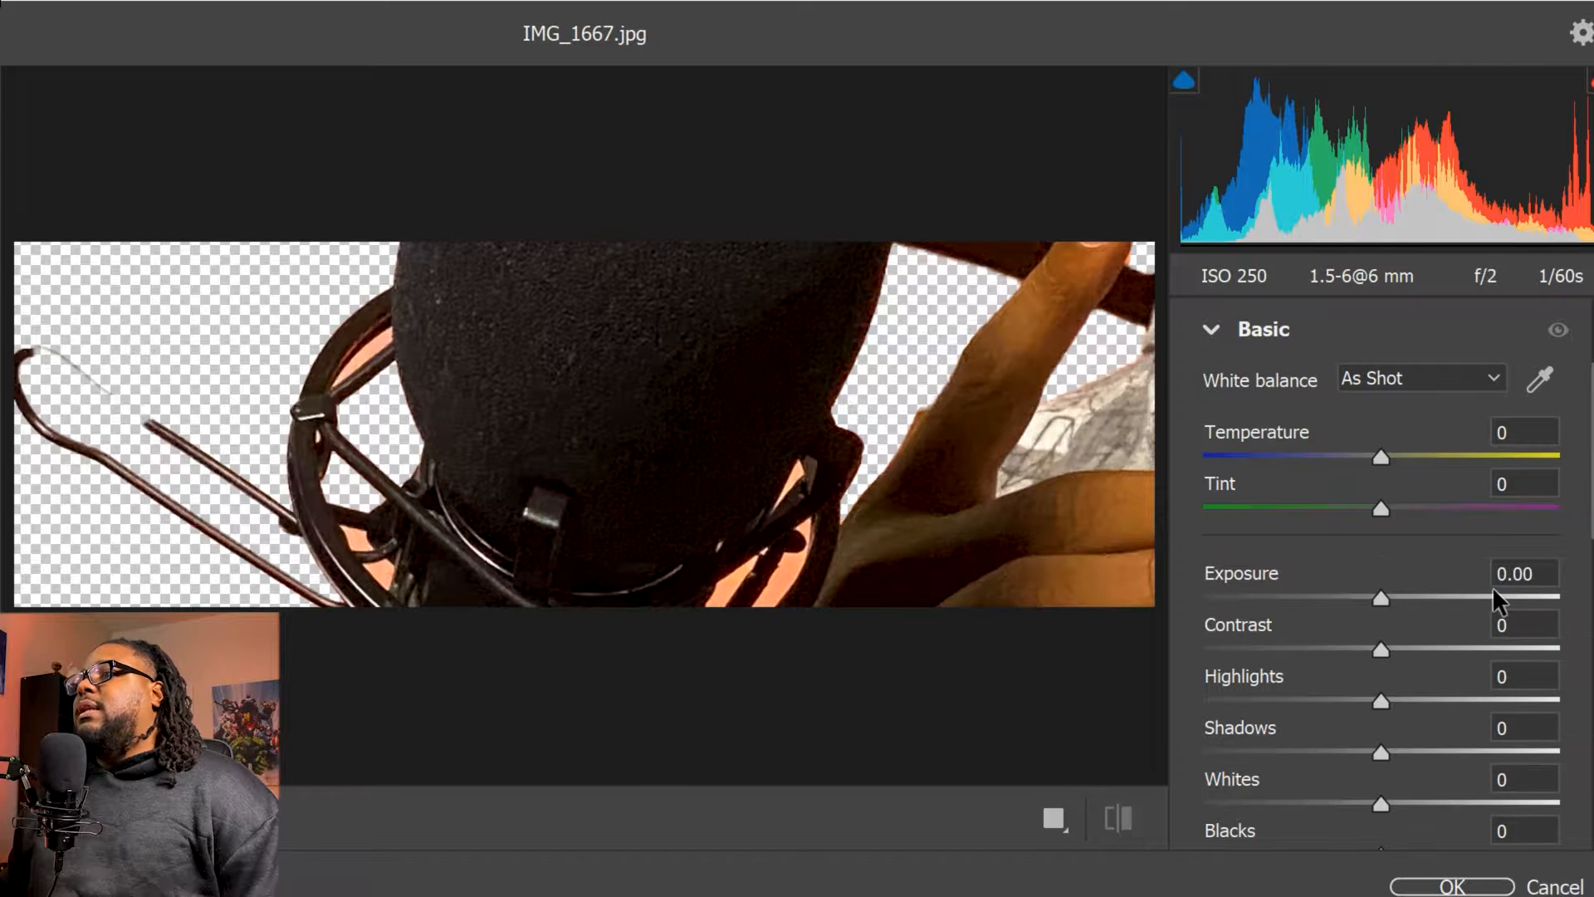
scroll(1337, 731, "down", 5)
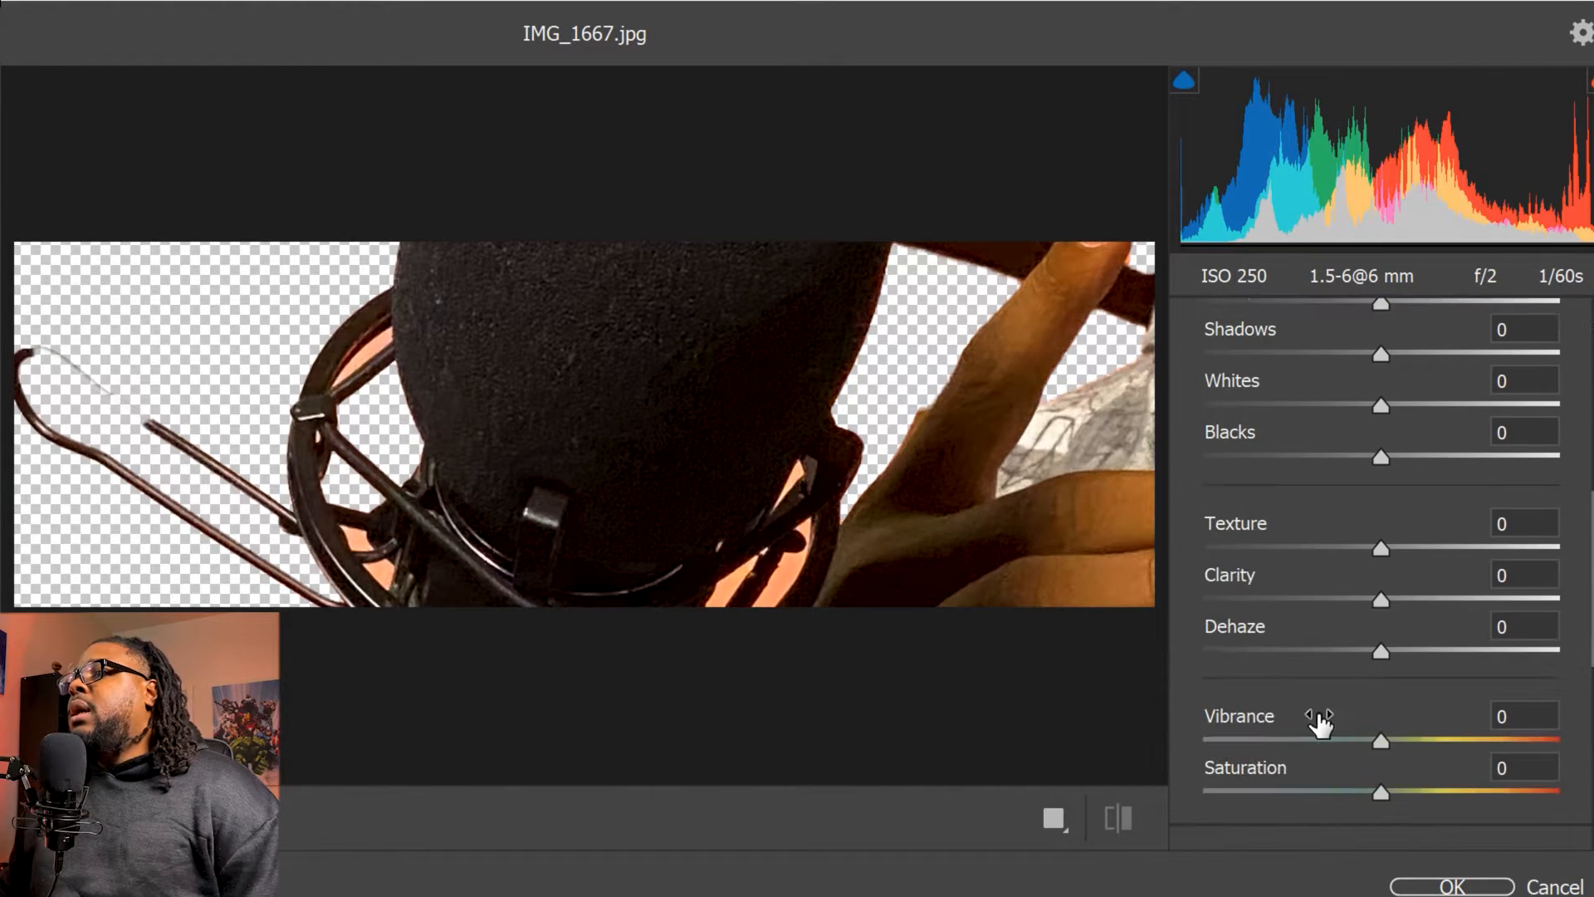
left_click_drag(1382, 601, 1423, 604)
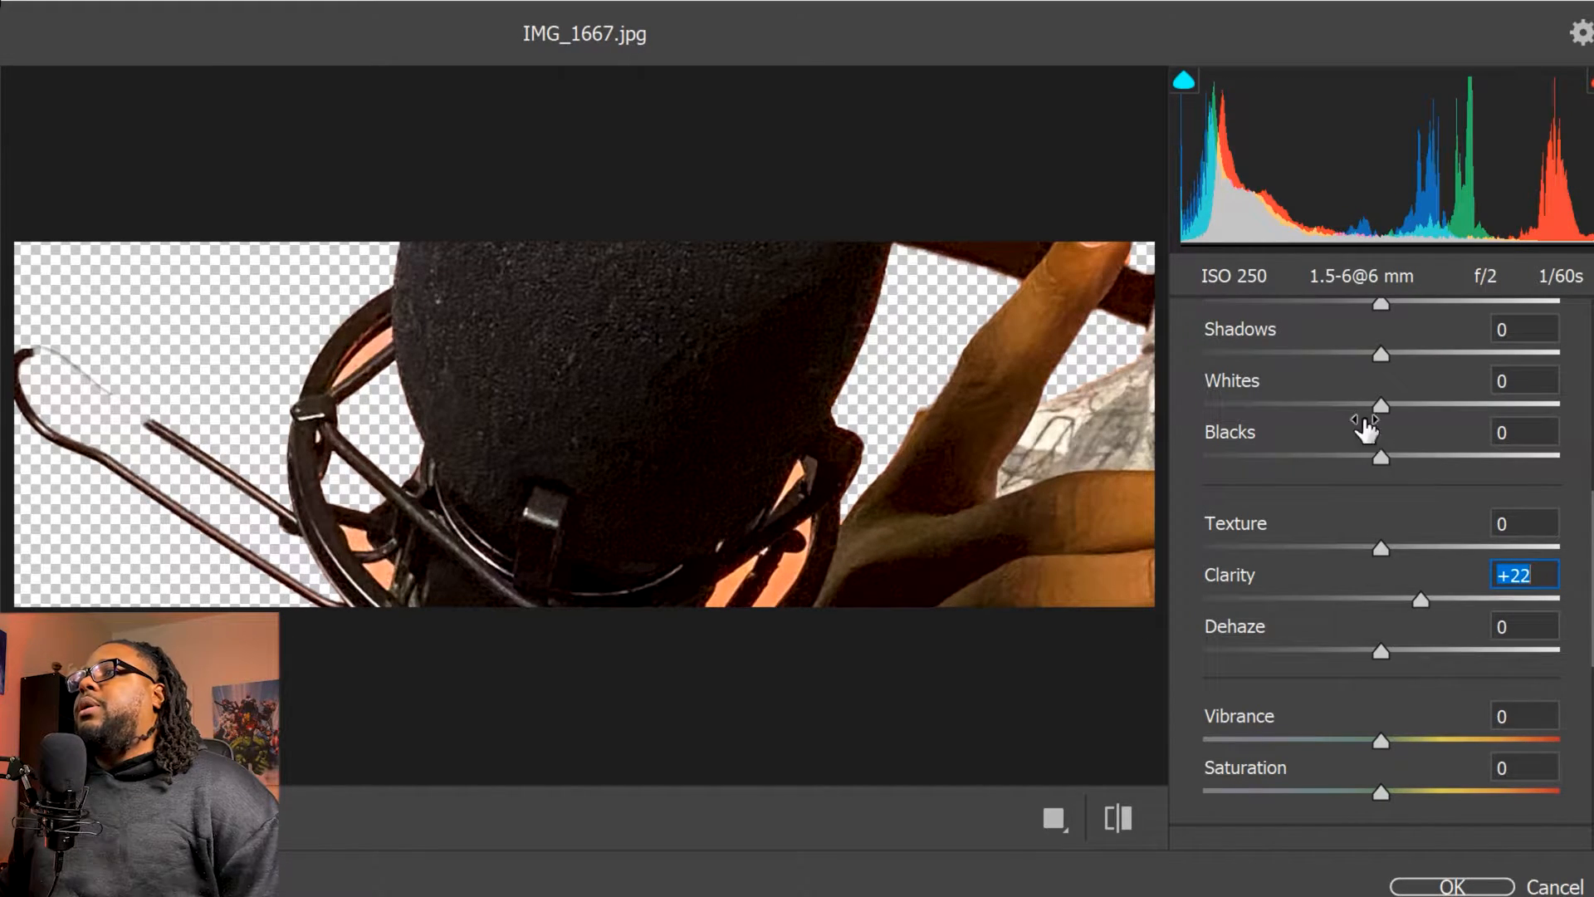
left_click_drag(1381, 793, 1387, 744)
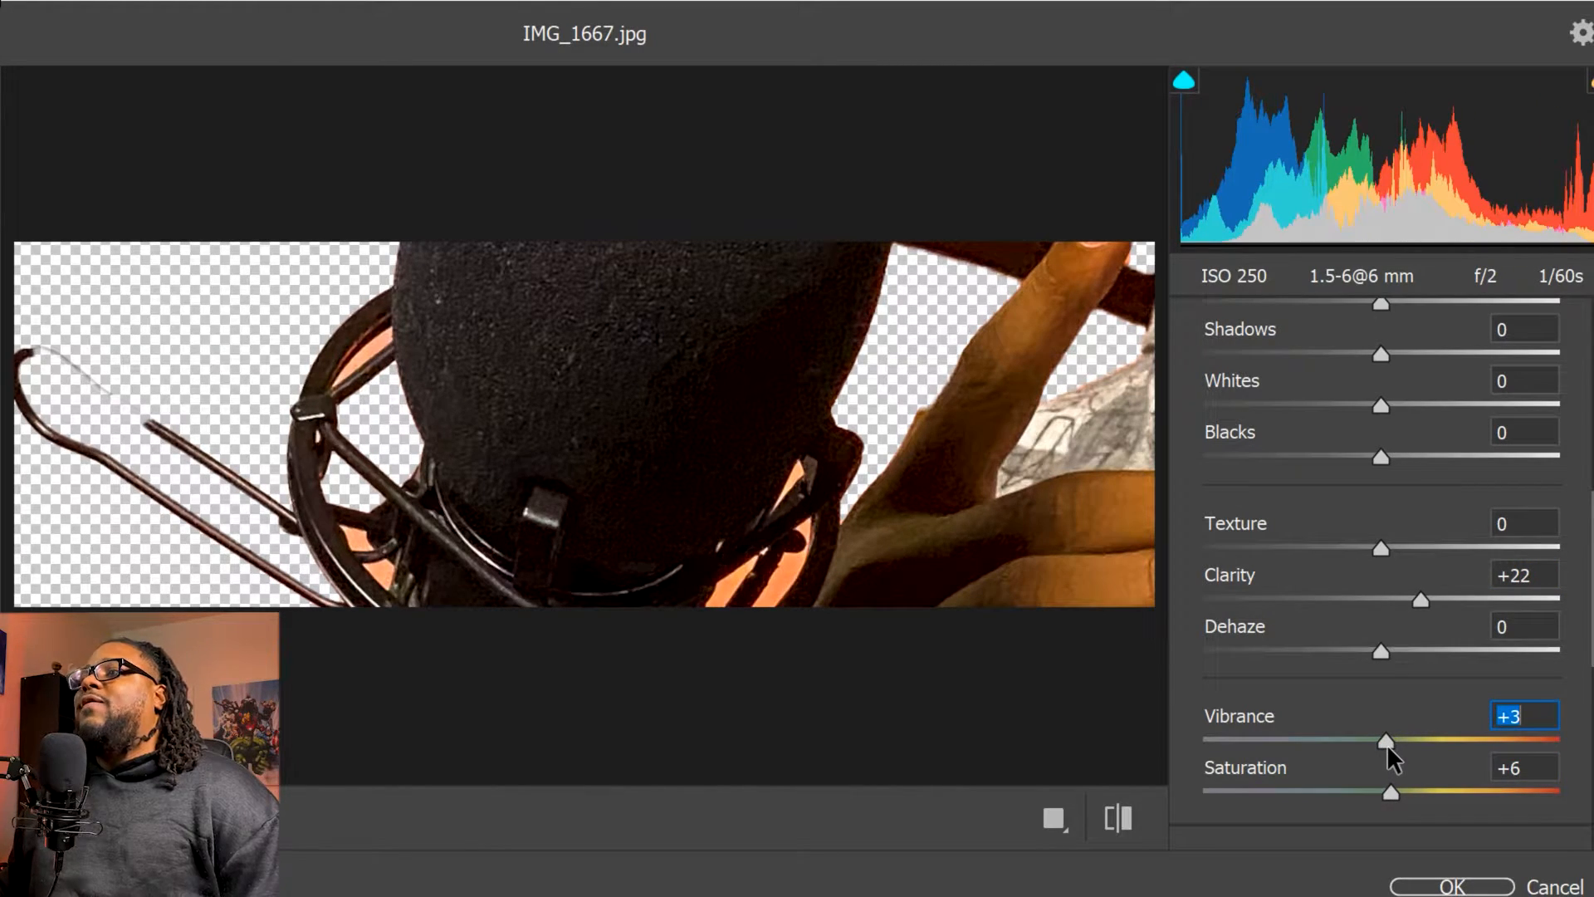
Set Contrast to +5 and apply the Camera Raw adjustments to the cut-out.
scroll(1285, 528, "up", 4)
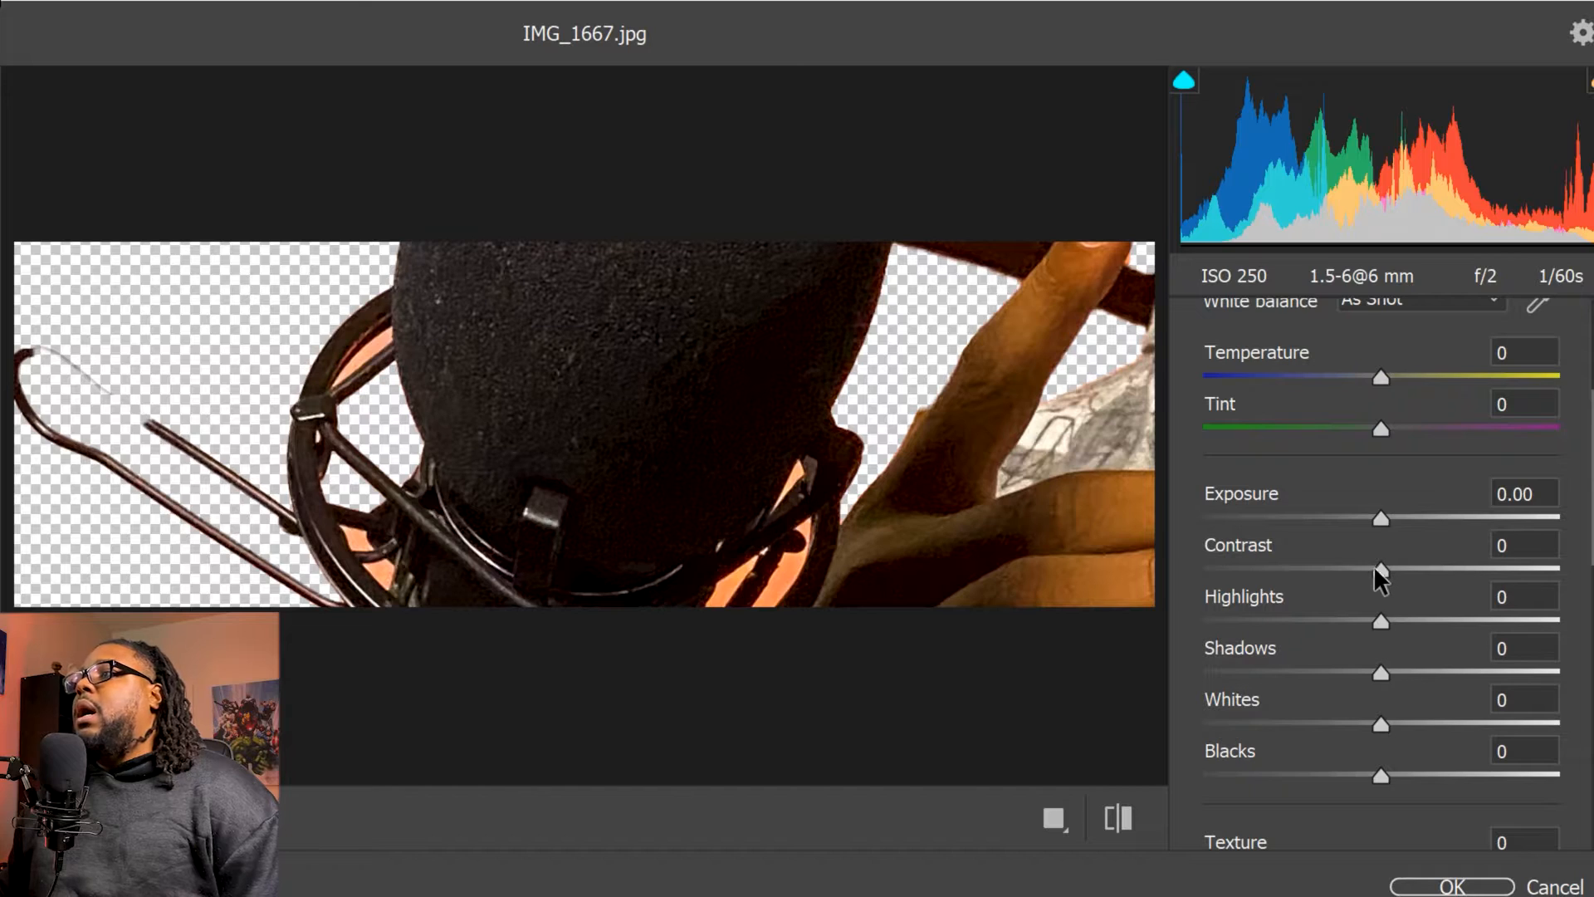
left_click_drag(1375, 567, 1388, 569)
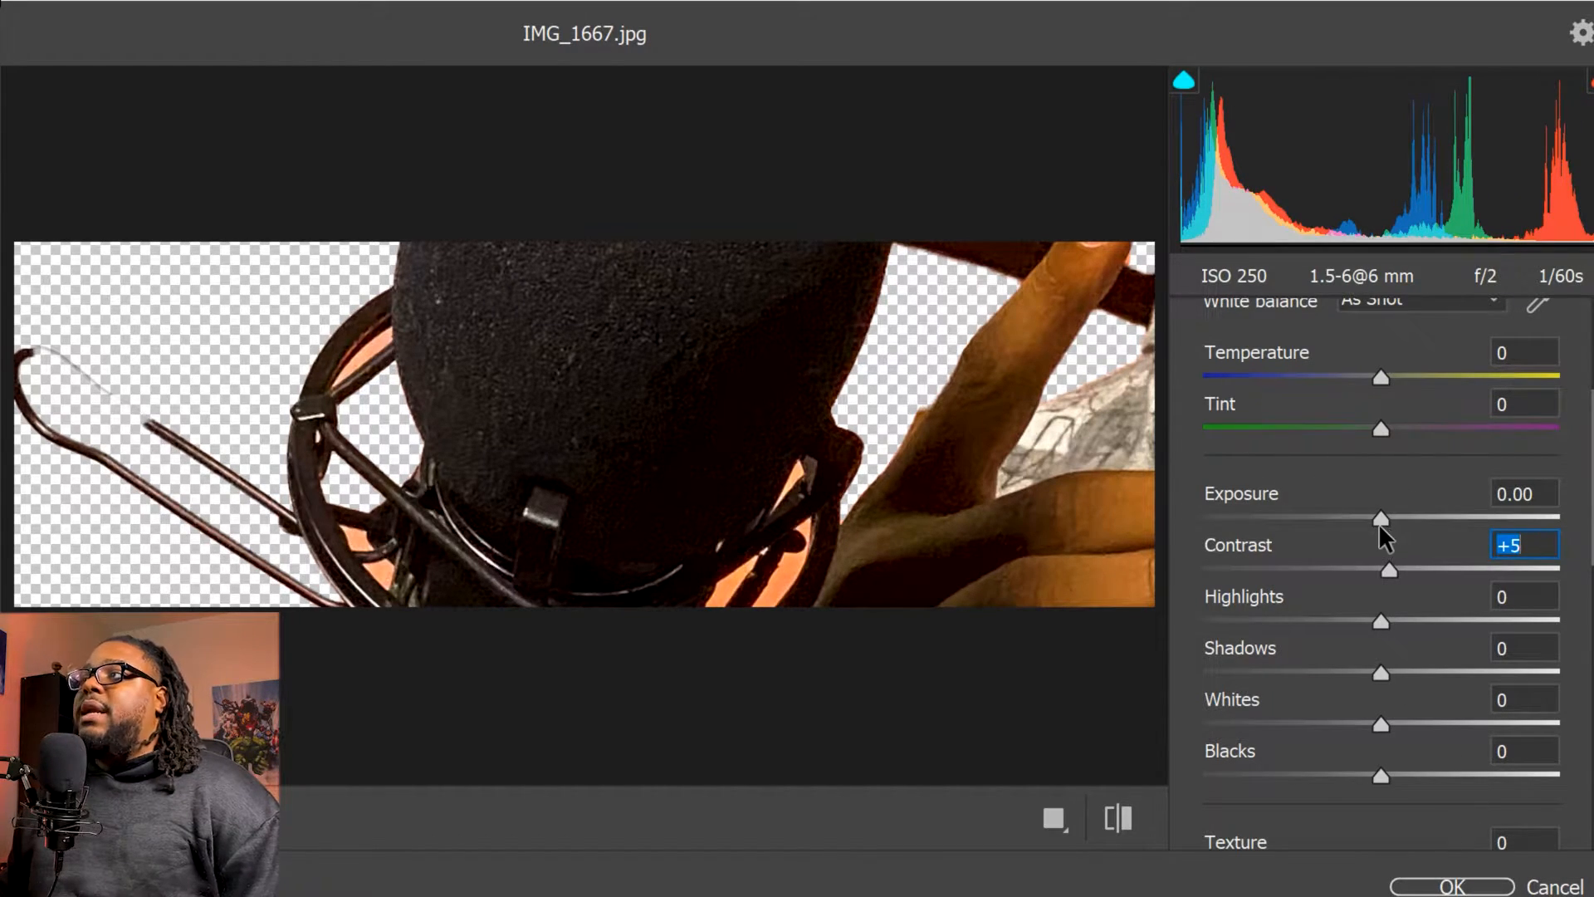
left_click(1445, 884)
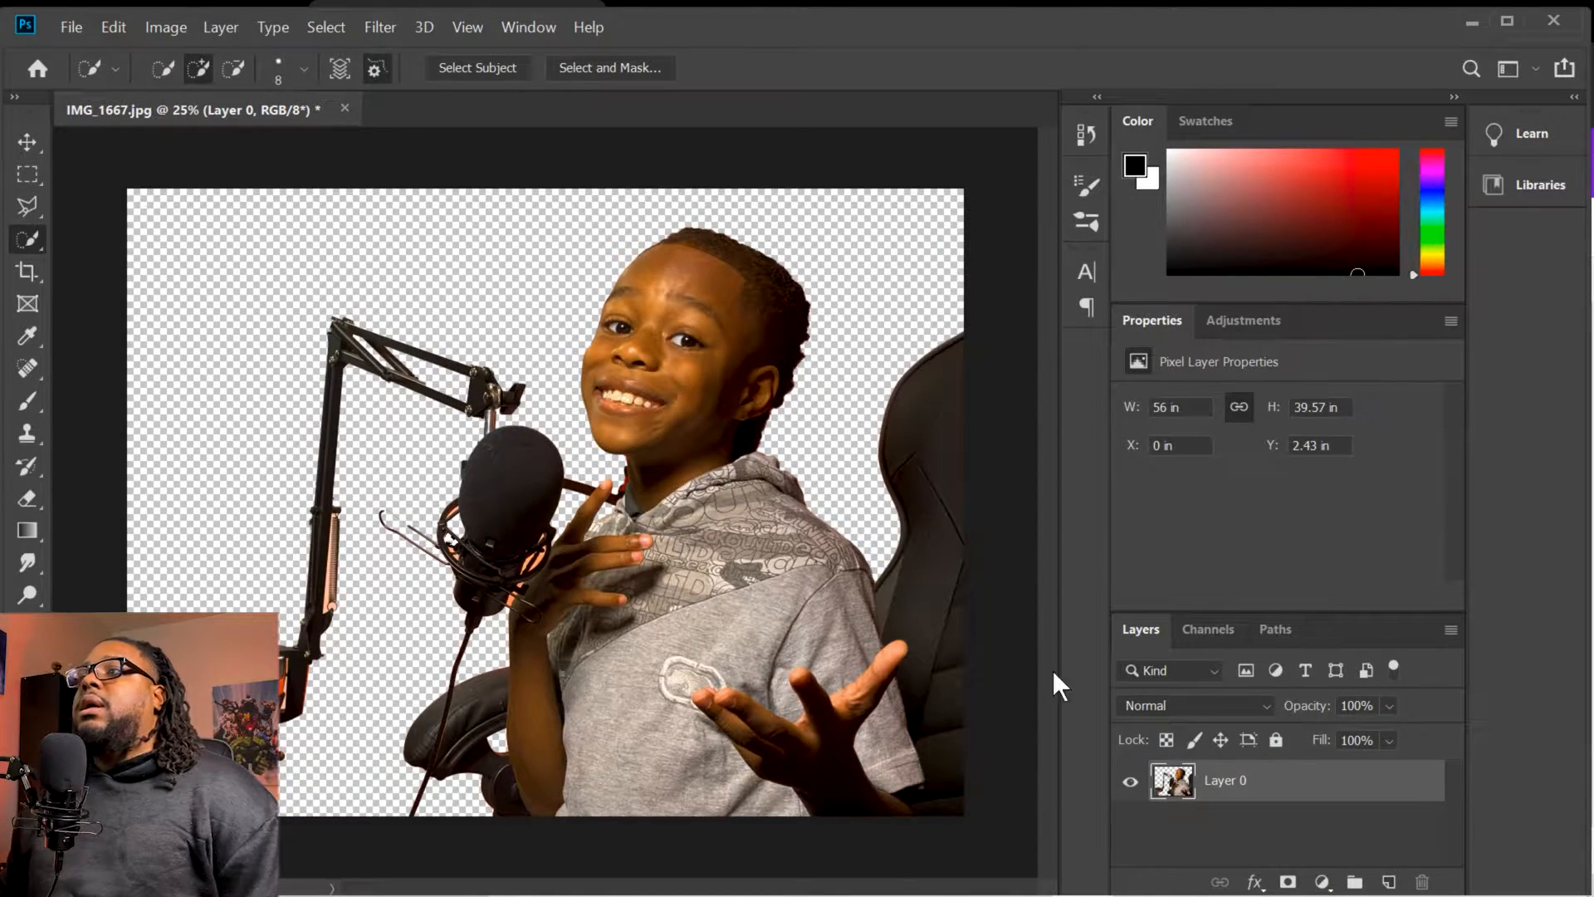
Add a yellow Outer Glow layer style to Layer 0 and apply it.
left_click(375, 25)
mouse_move(424, 27)
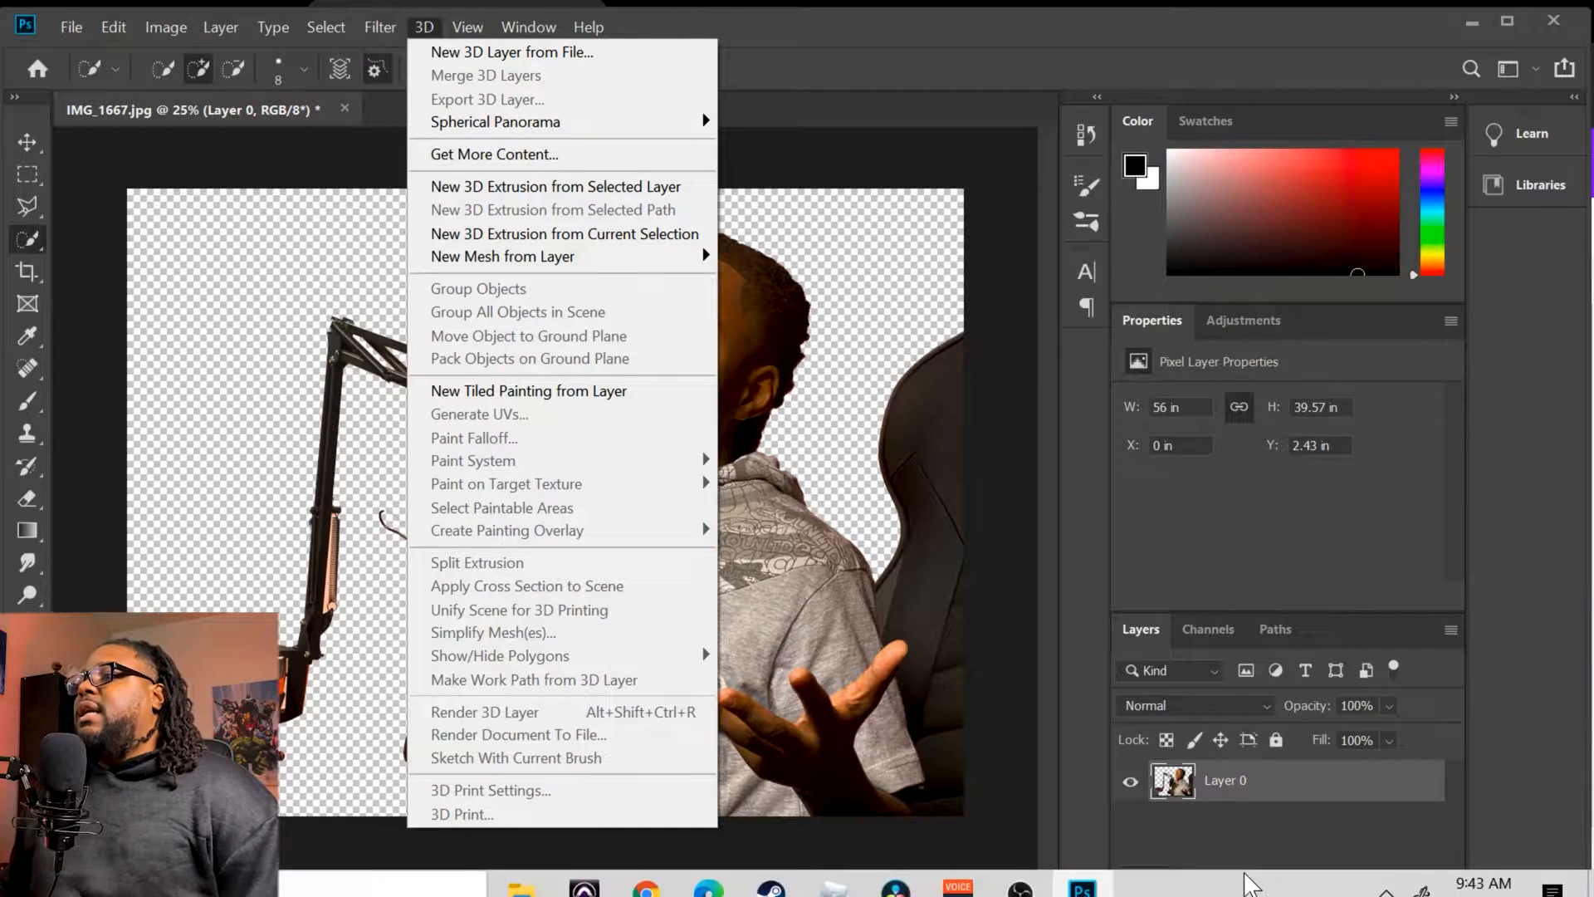
left_click(1253, 817)
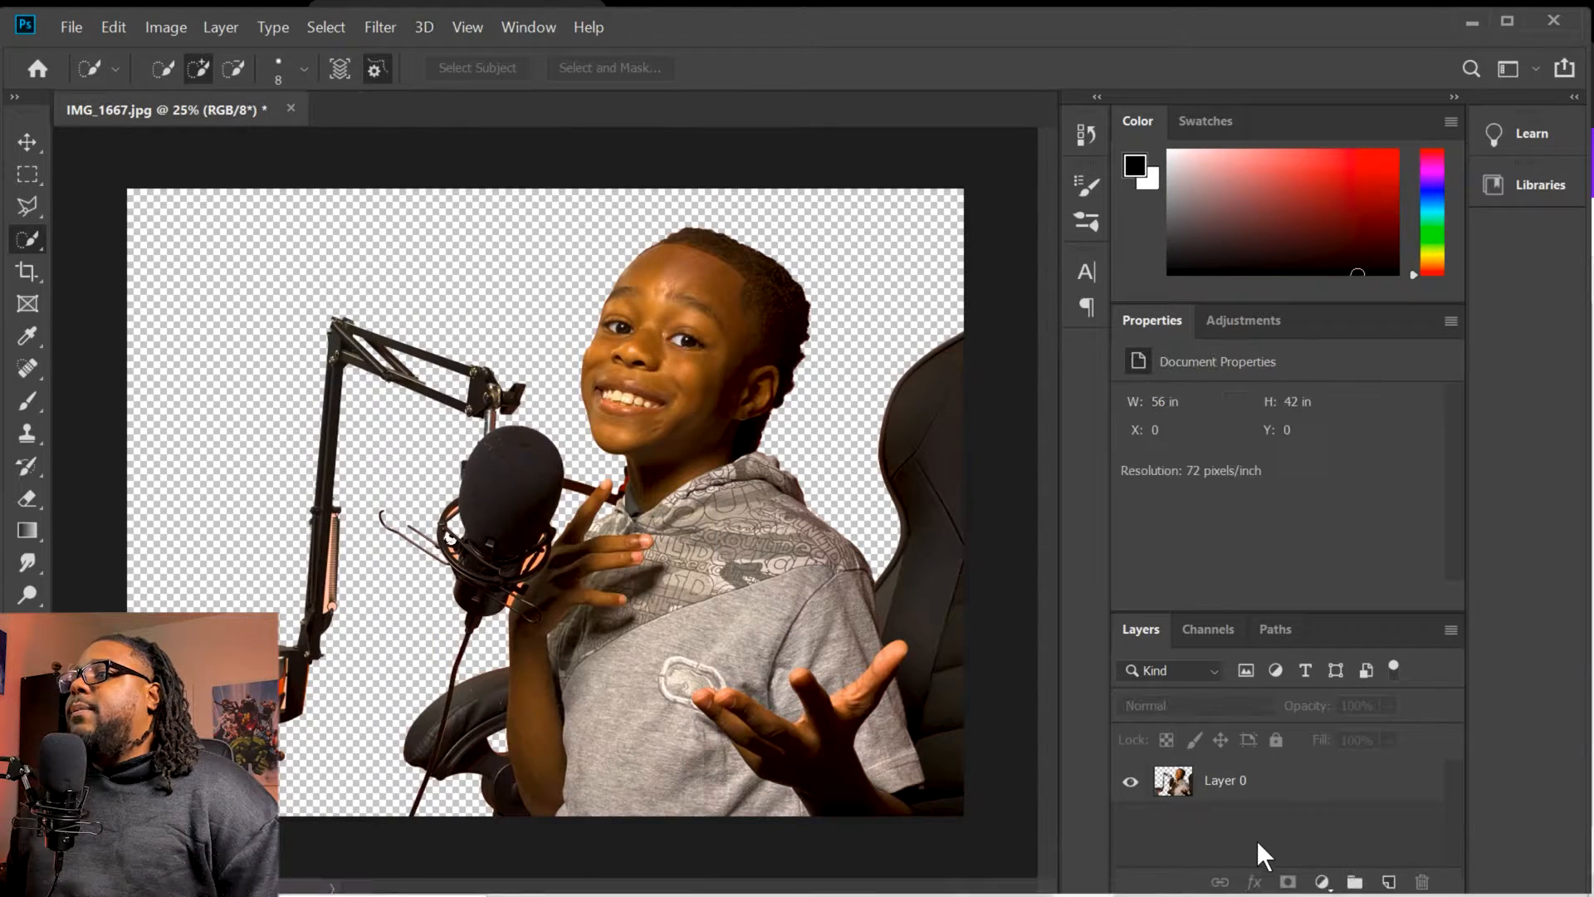
left_click(1212, 783)
left_click(1254, 882)
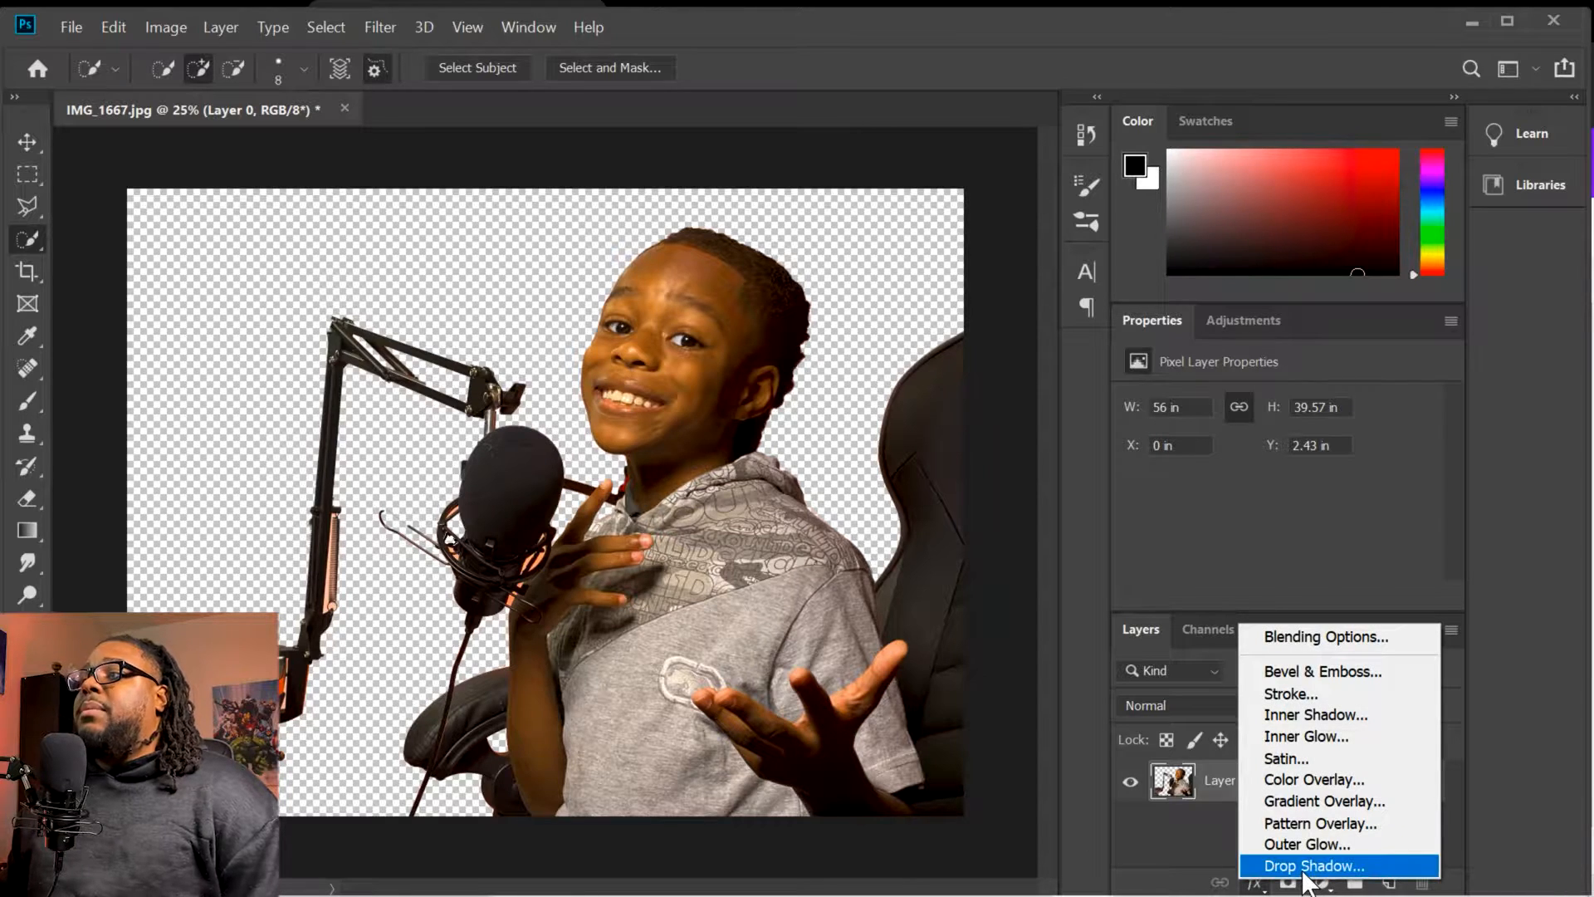
left_click(1299, 844)
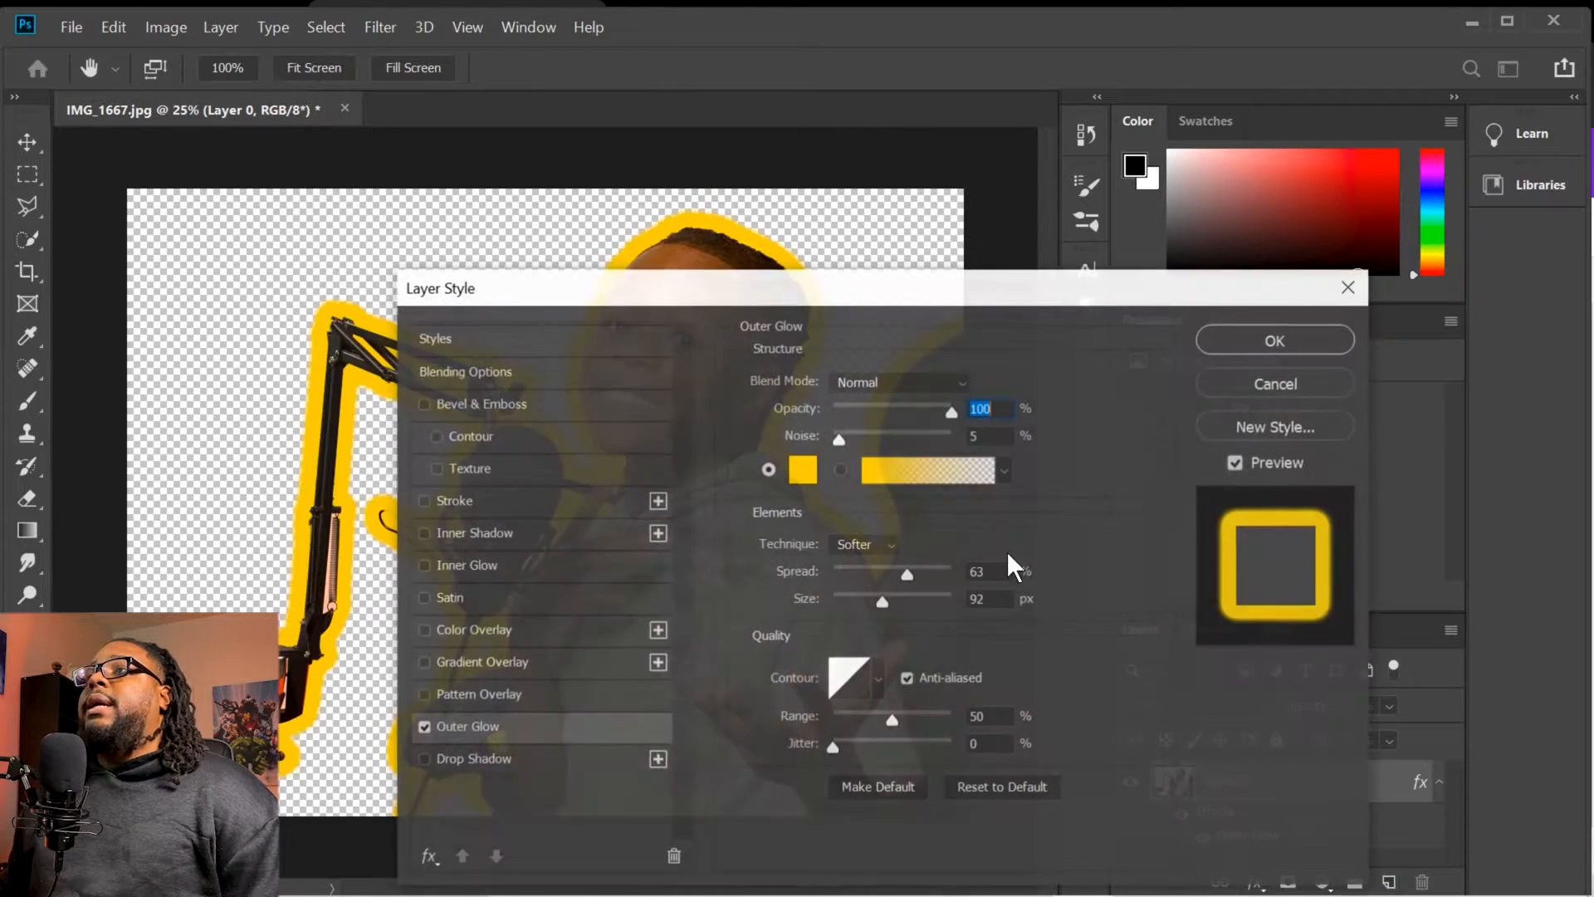
left_click(1284, 336)
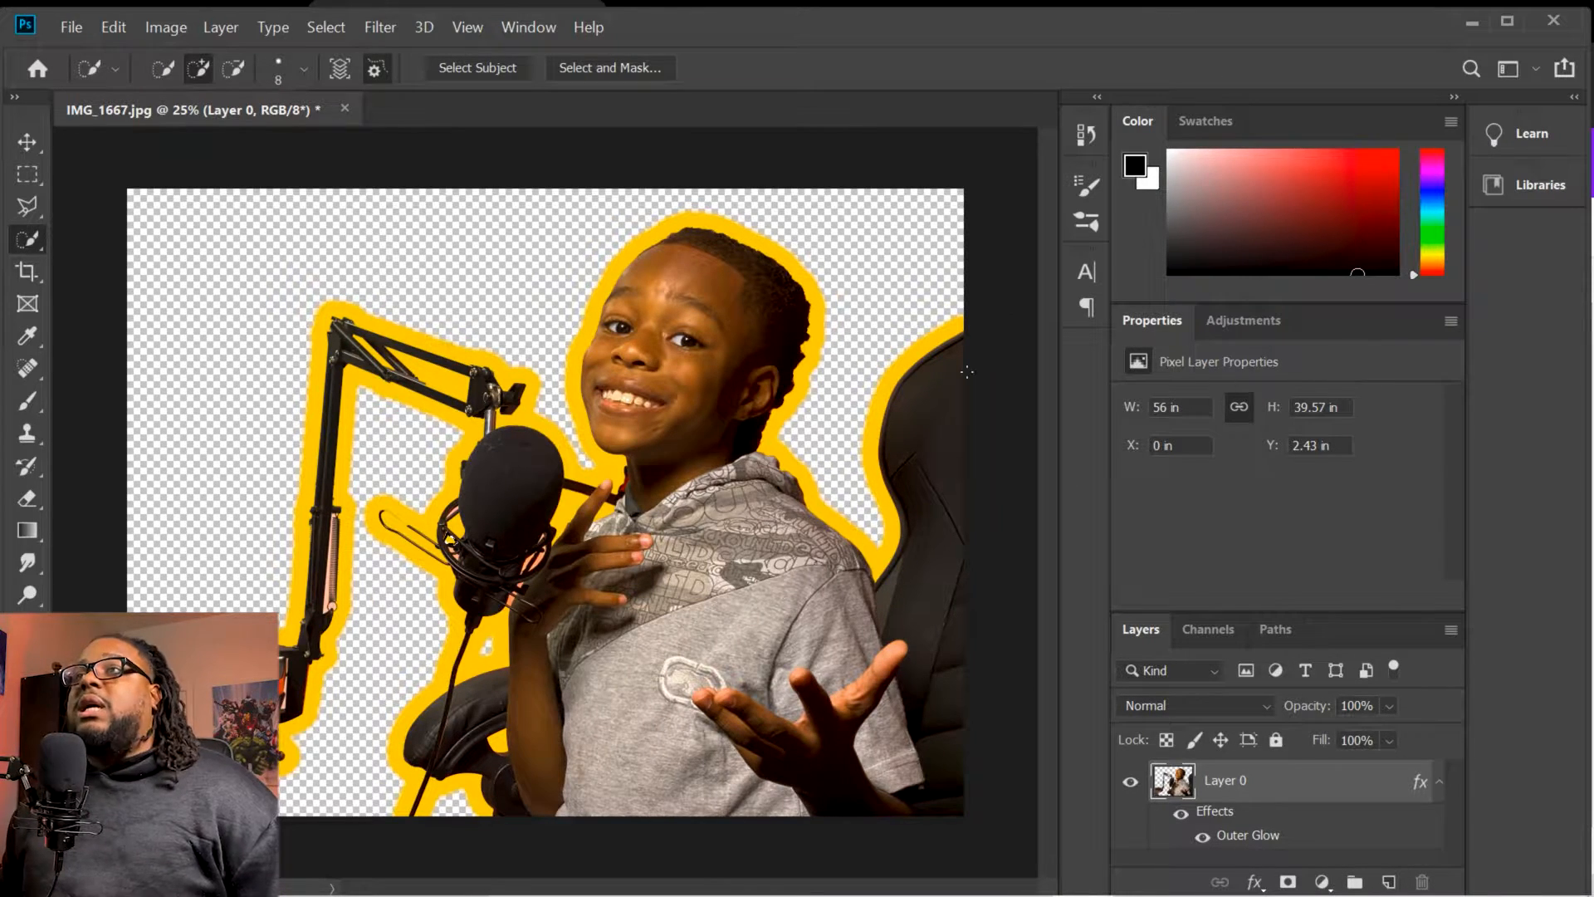
Save the glowing cut-out in the Downloads folder as IMG_1667.png, replacing the existing file.
left_click(70, 29)
mouse_move(196, 345)
left_click(468, 349)
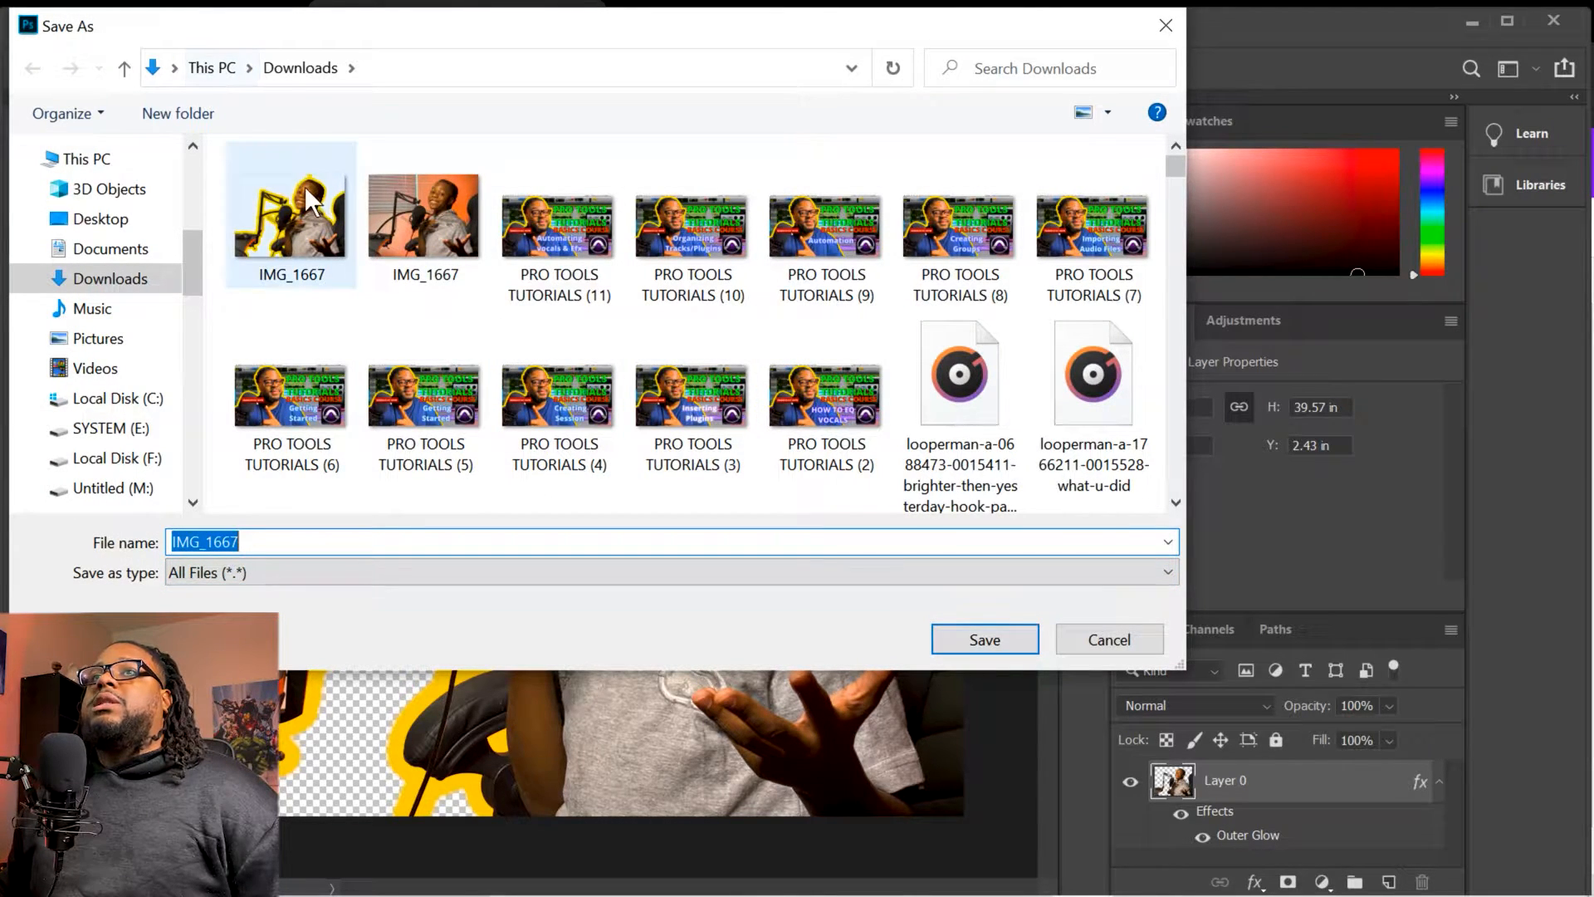
left_click(290, 217)
left_click(999, 640)
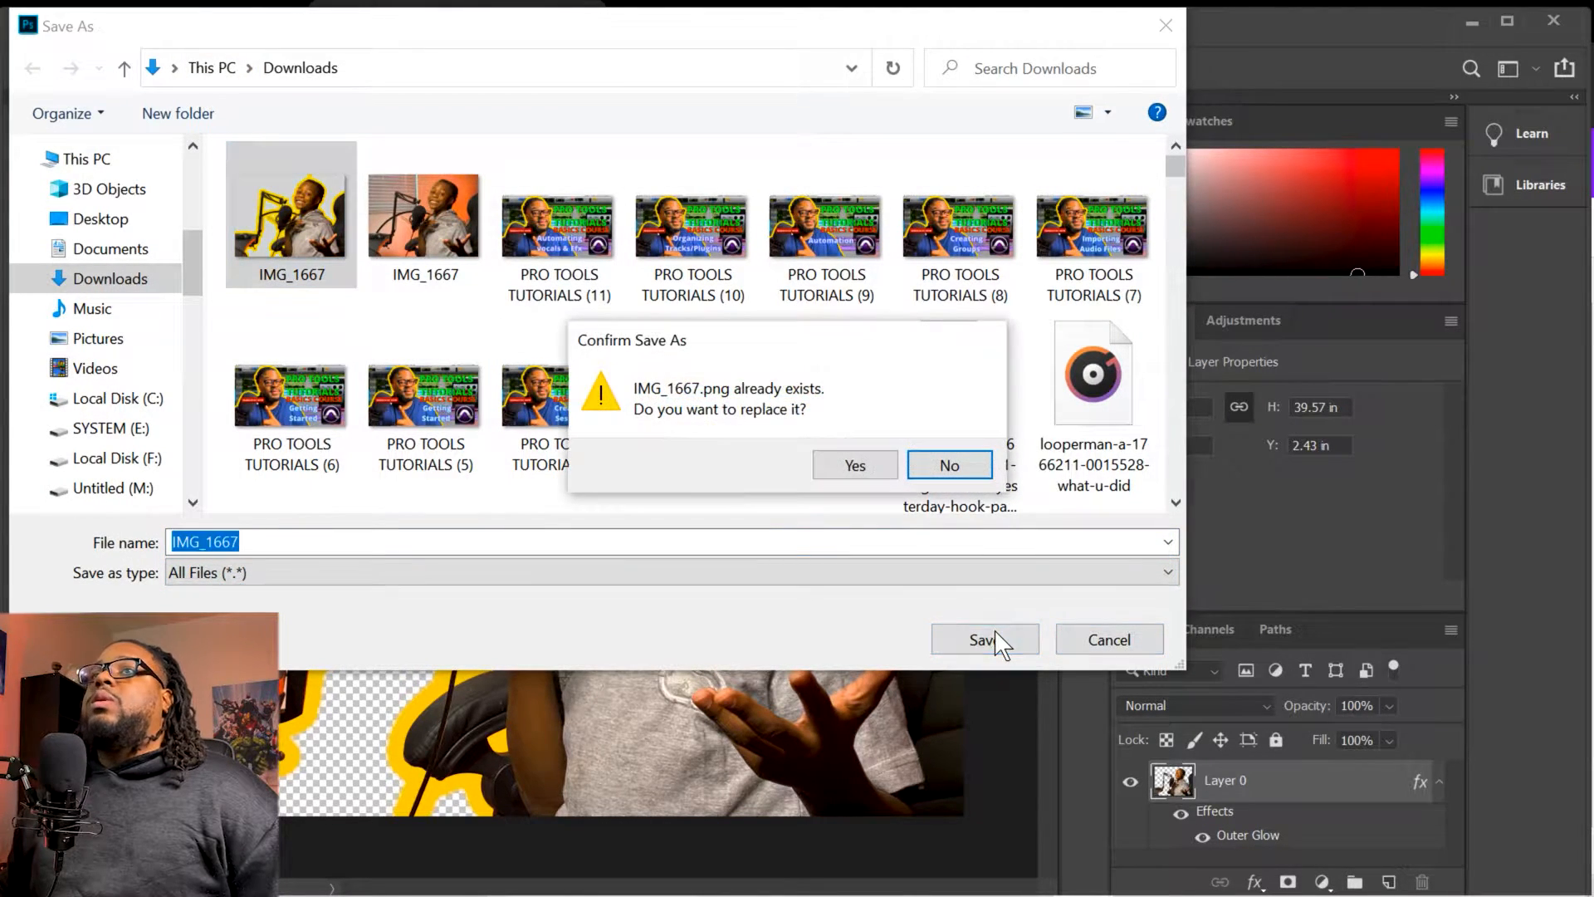
left_click(856, 465)
Switch to Canva in Chrome, leave the PRO TOOLS TUTORIALS design, and create a new blank YouTube Thumbnail design.
mouse_move(1020, 893)
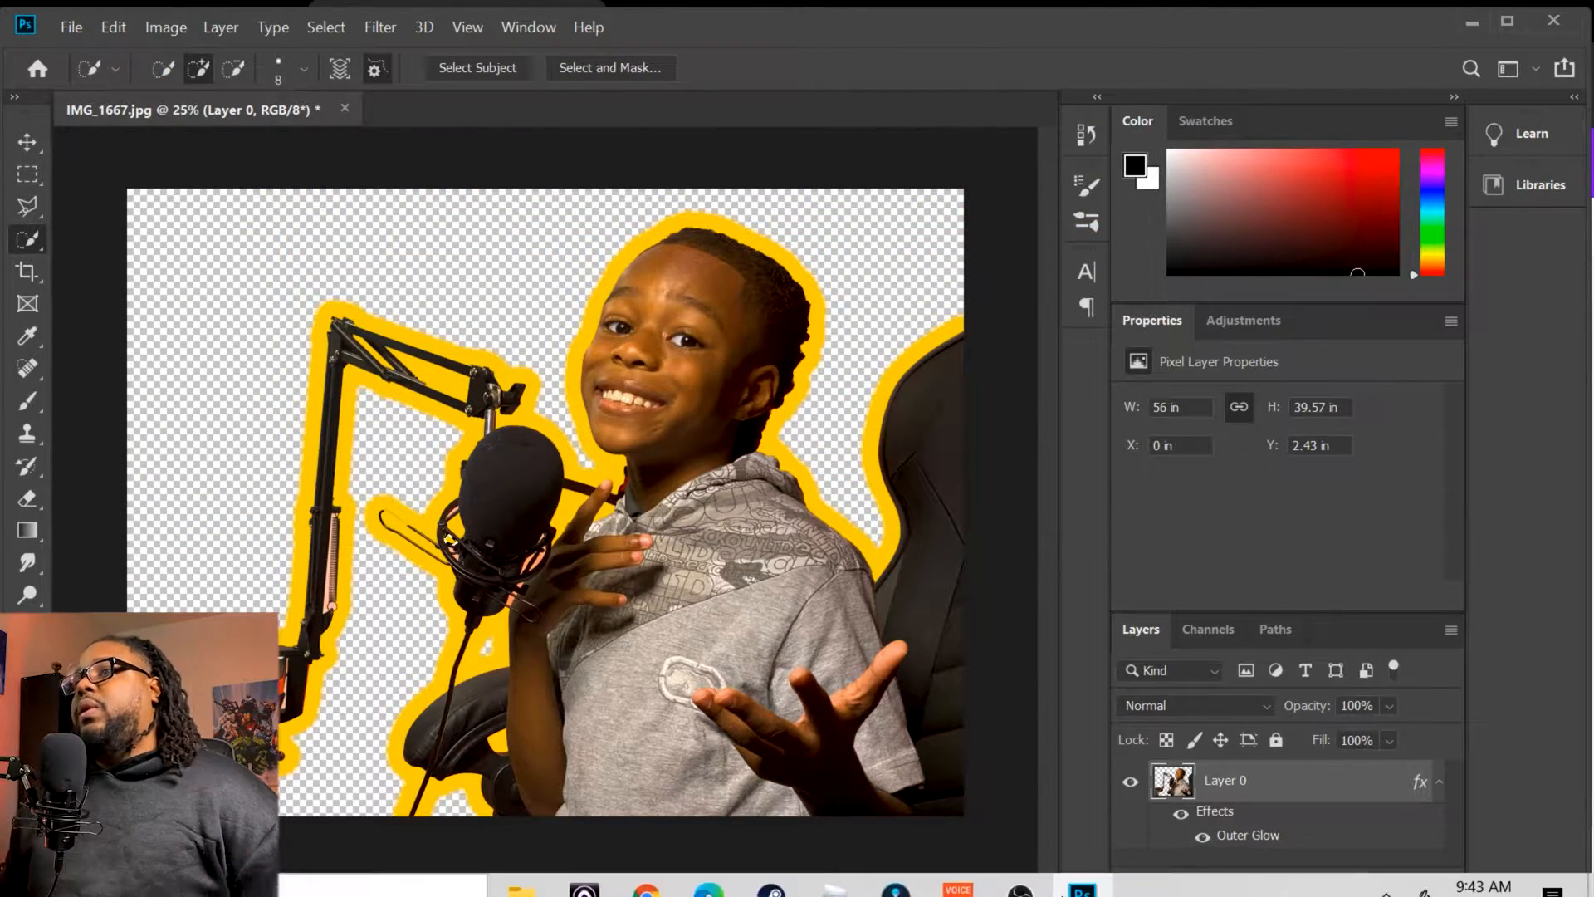
mouse_move(650, 887)
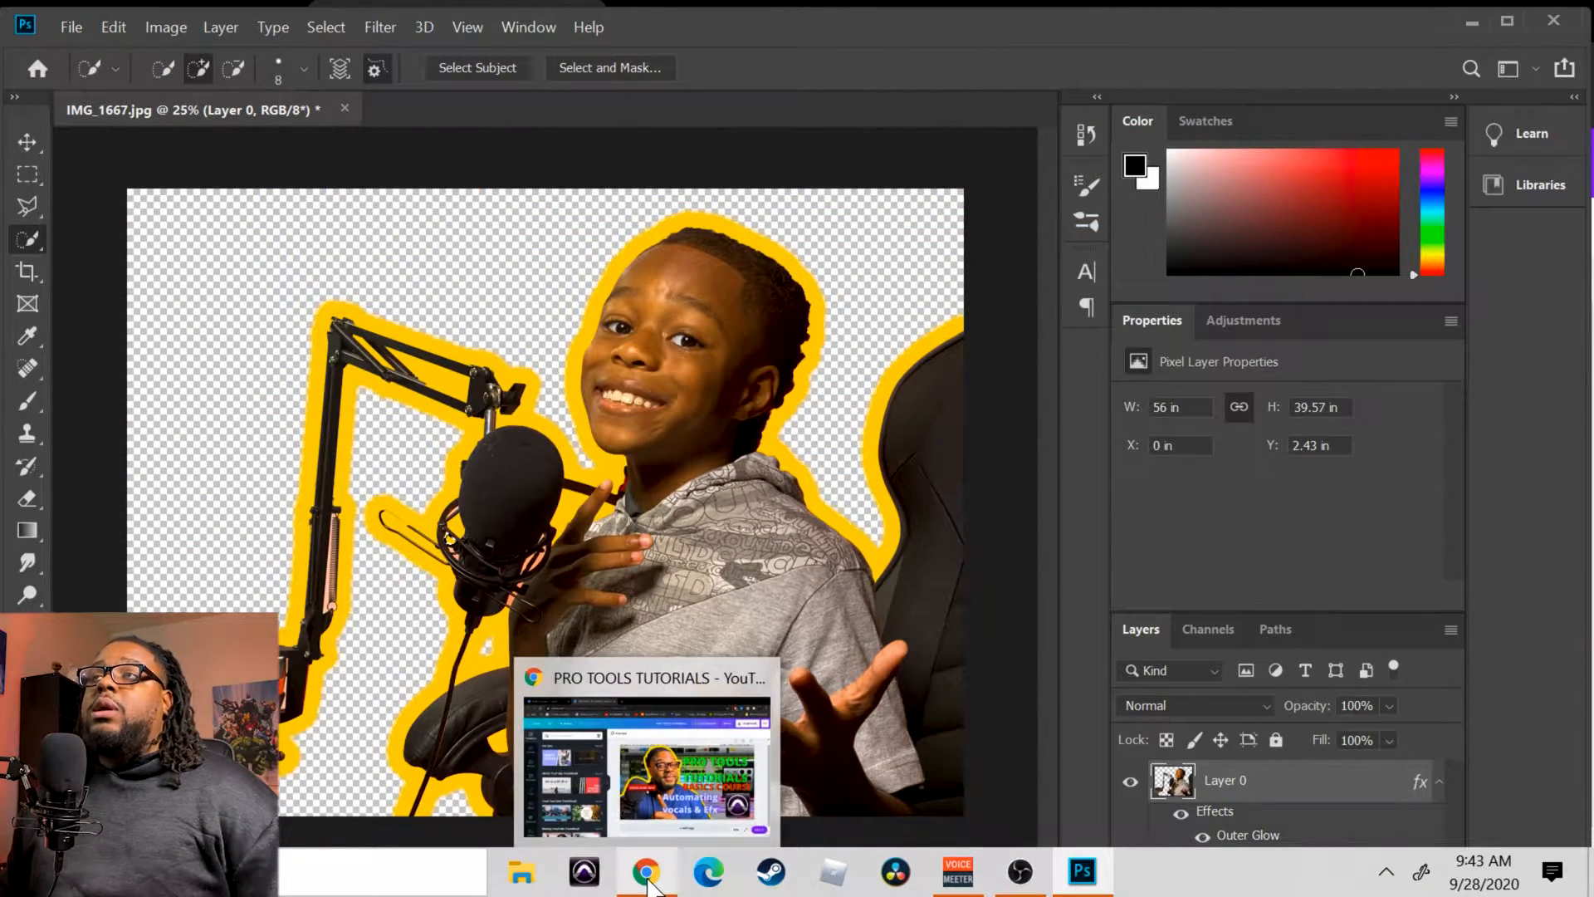
left_click(648, 747)
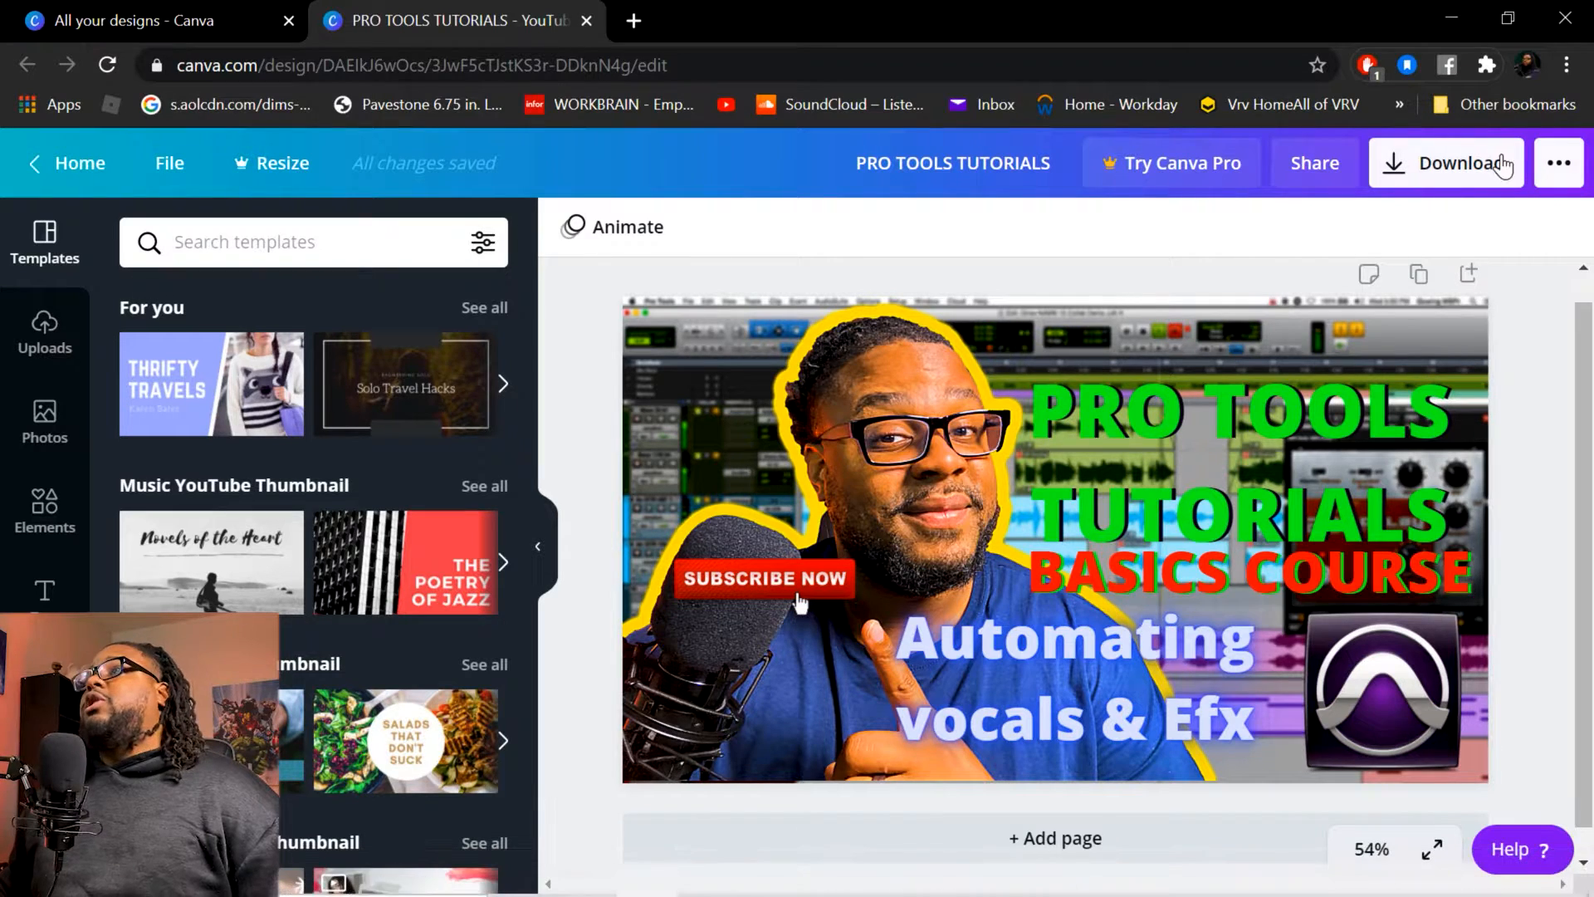
left_click(62, 166)
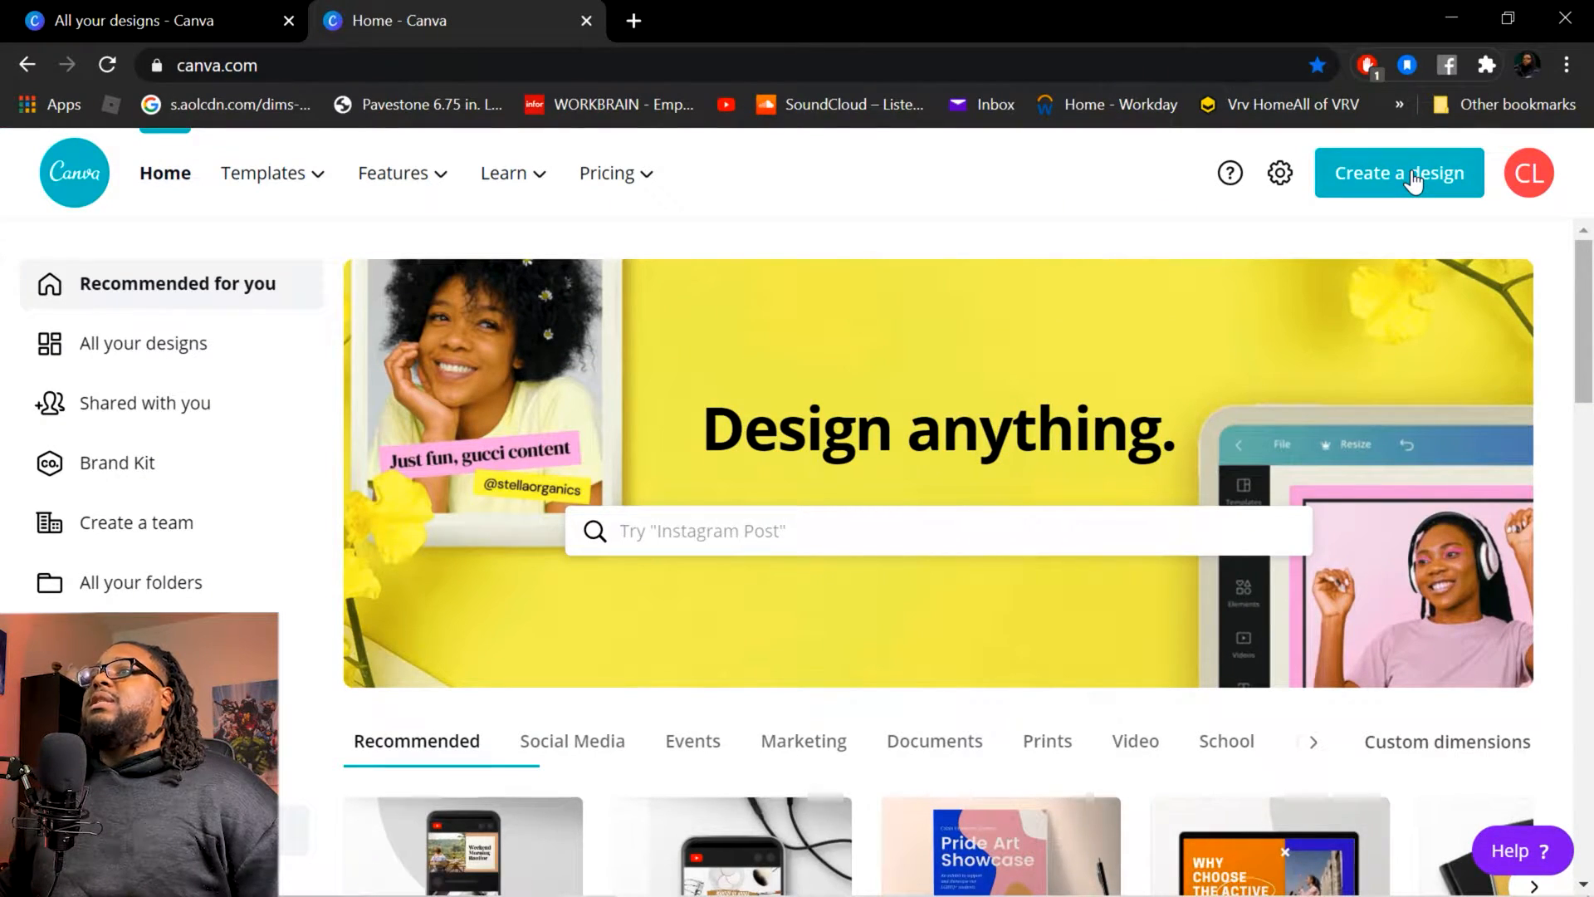
left_click(1414, 179)
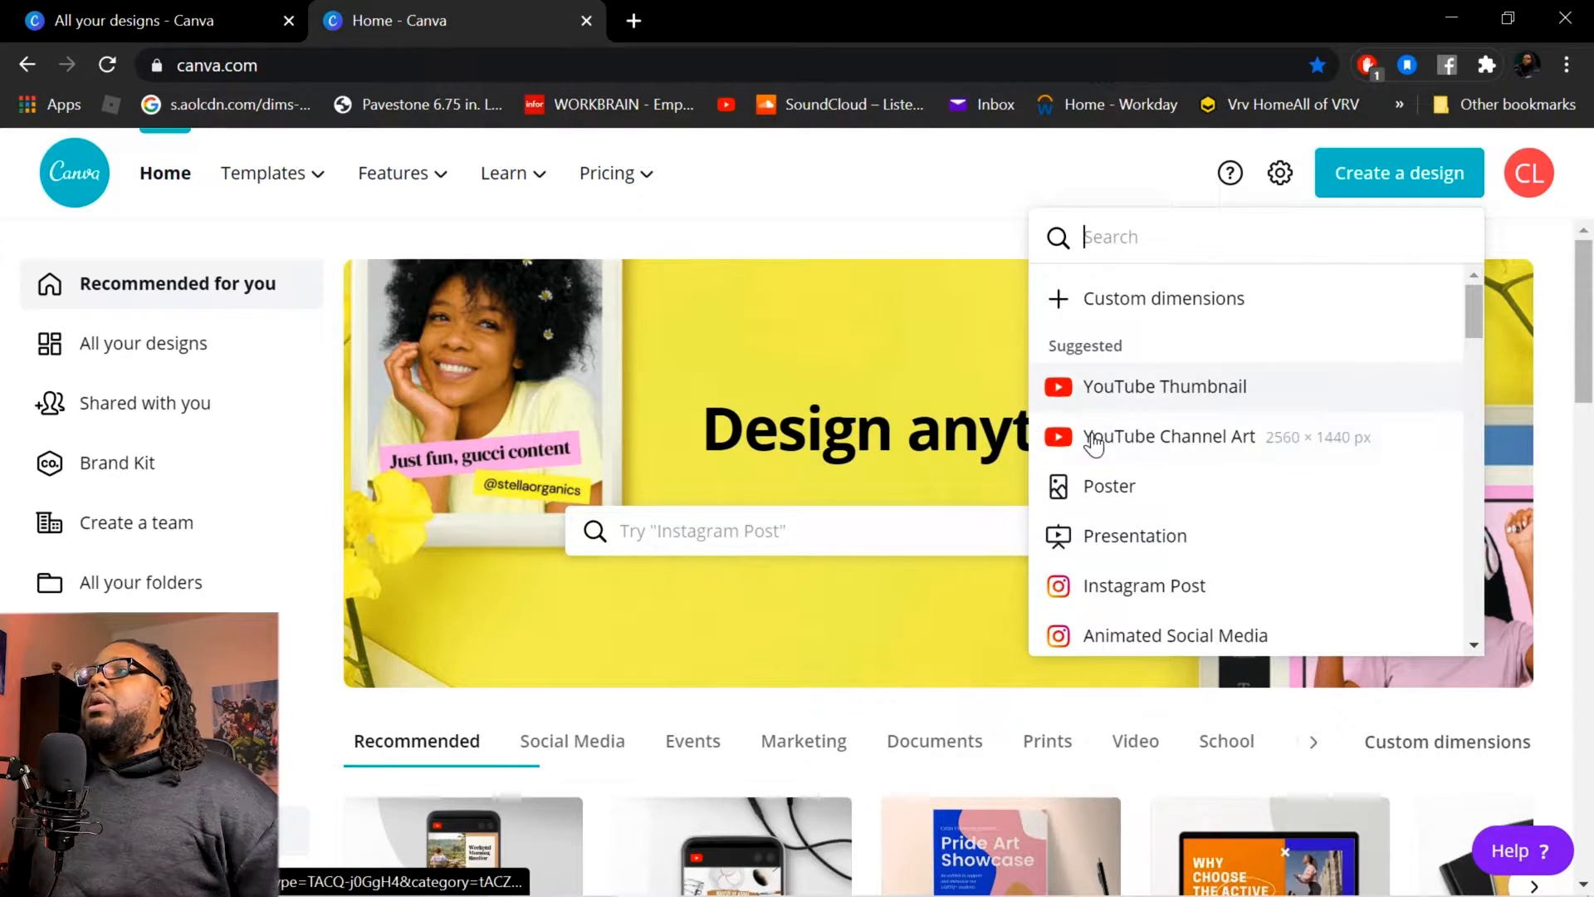
left_click(1162, 405)
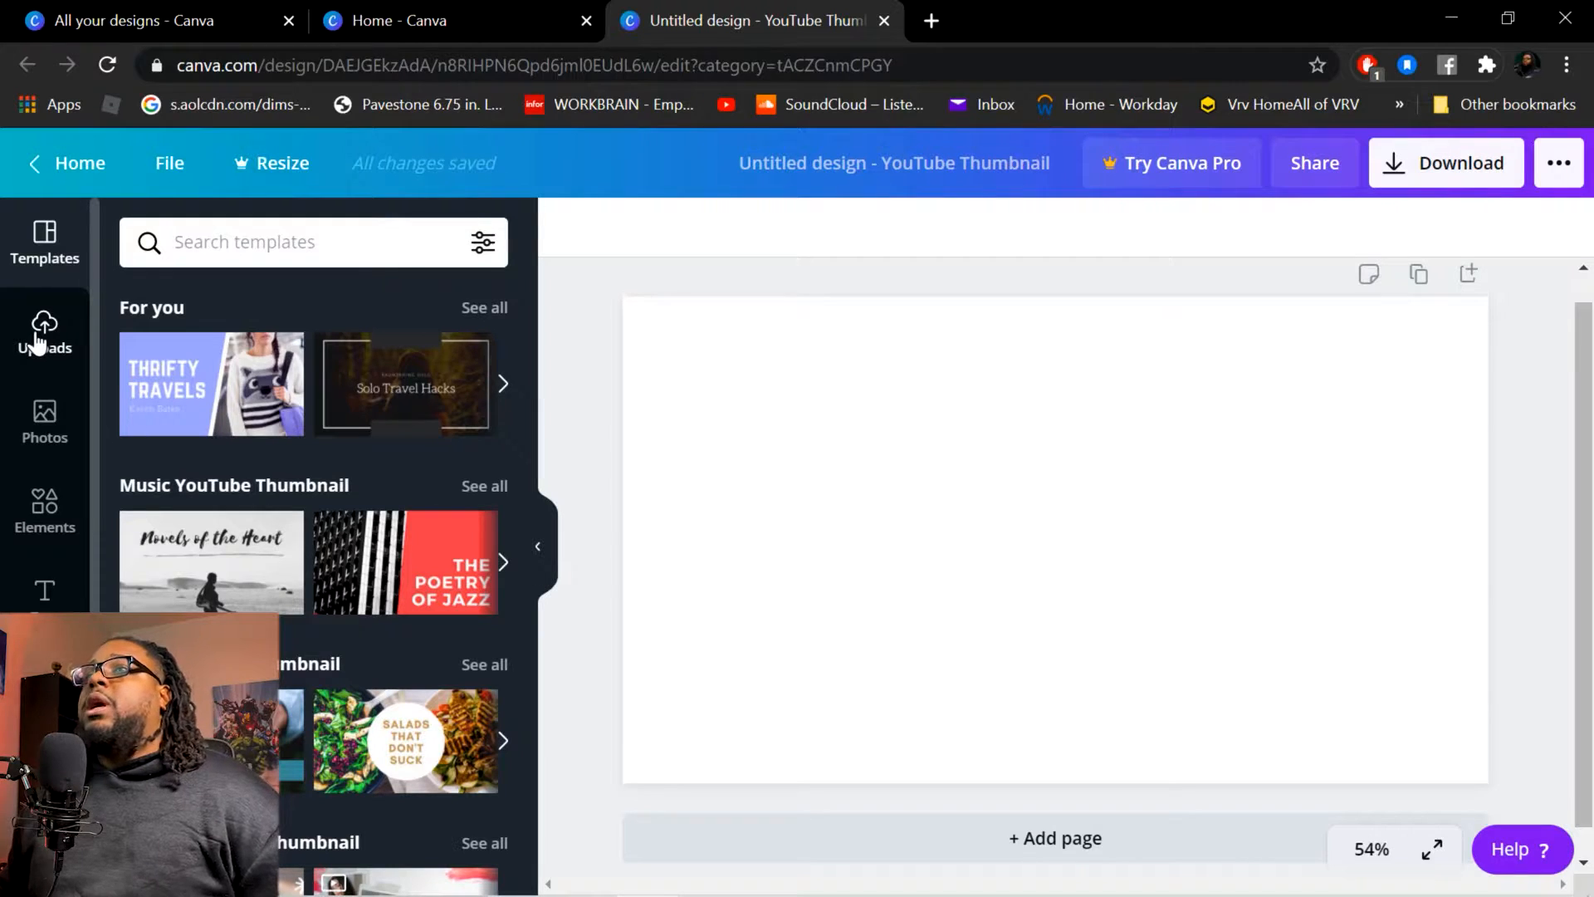
Upload the outlined IMG_1667 cut-out from the Downloads folder to the Canva image library.
left_click(37, 341)
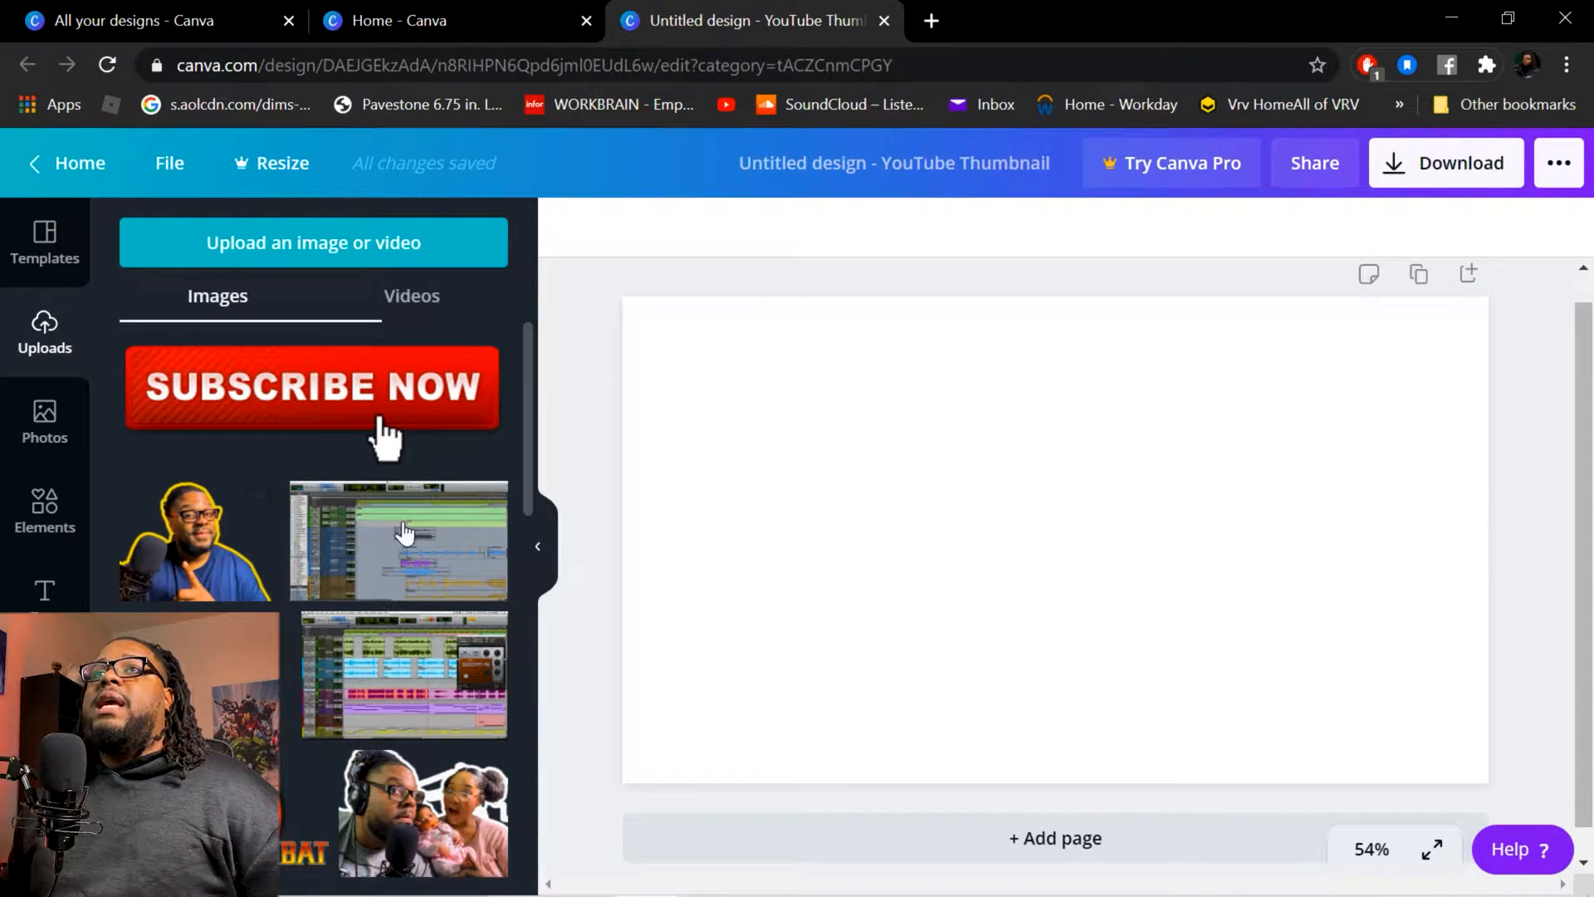
left_click(264, 247)
left_click(157, 386)
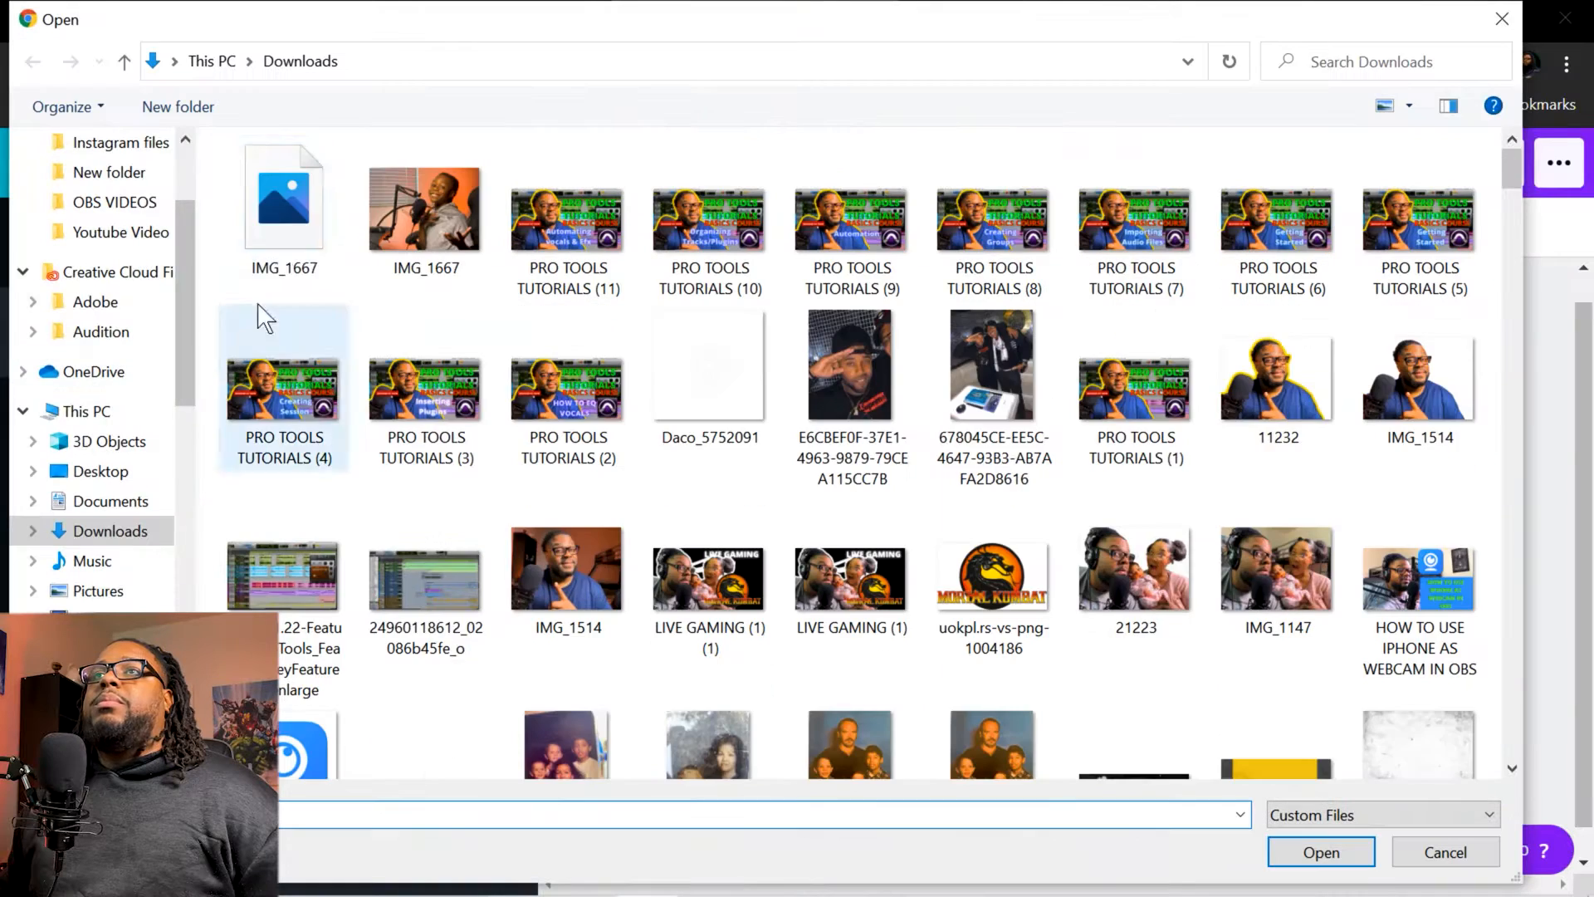
left_click(317, 187)
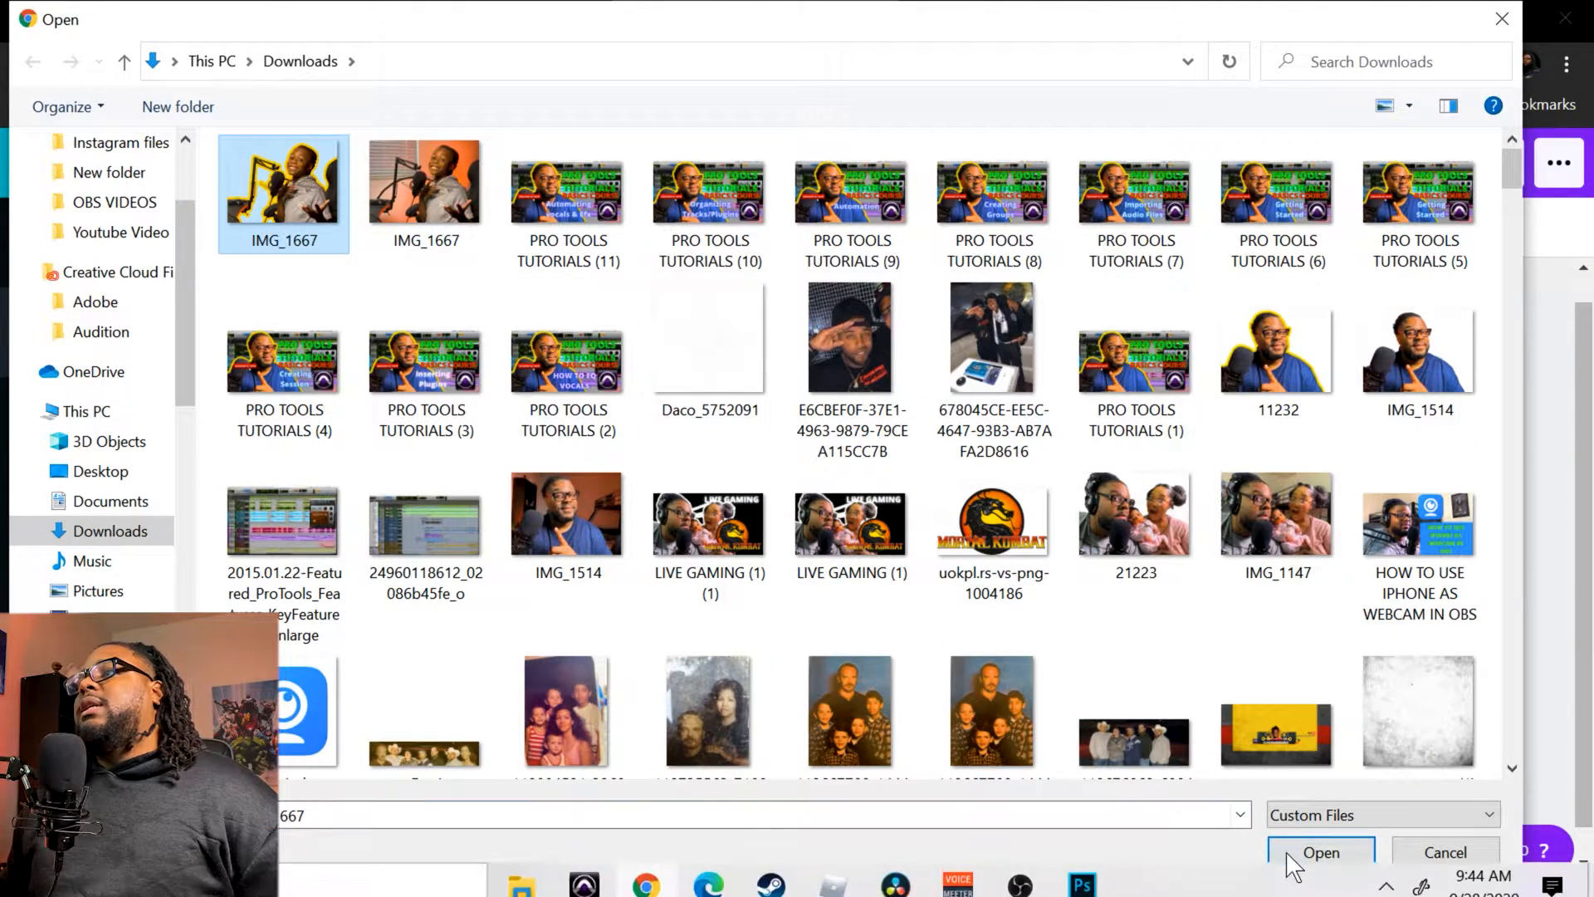
left_click(1321, 852)
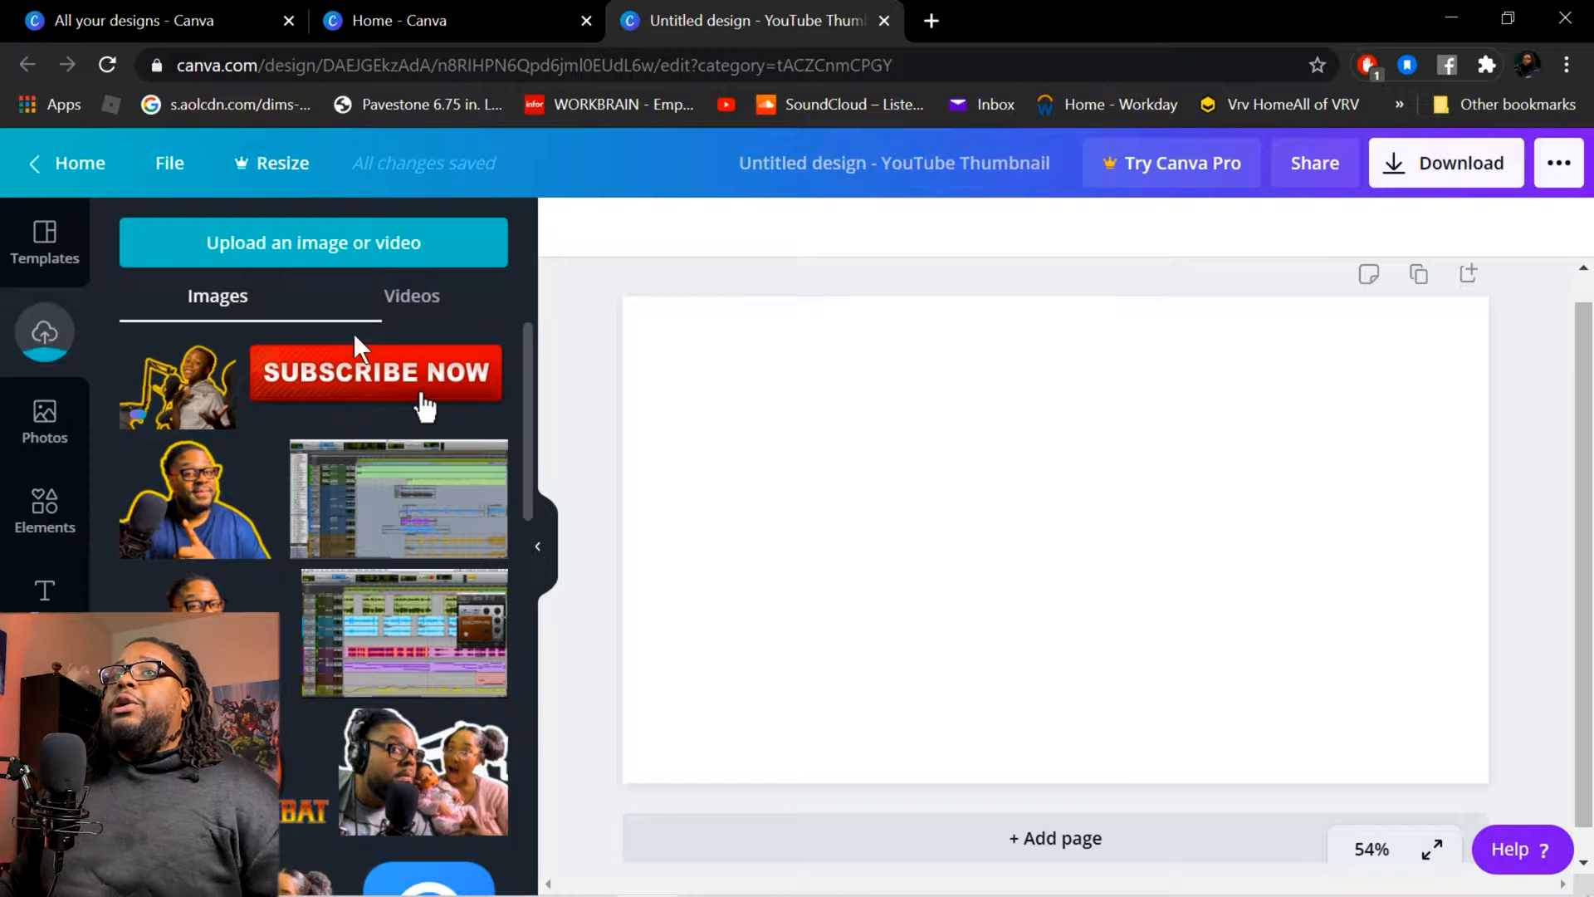
Add a grey square from the recently used elements and align it with the canvas's upper-left corner.
left_click(50, 509)
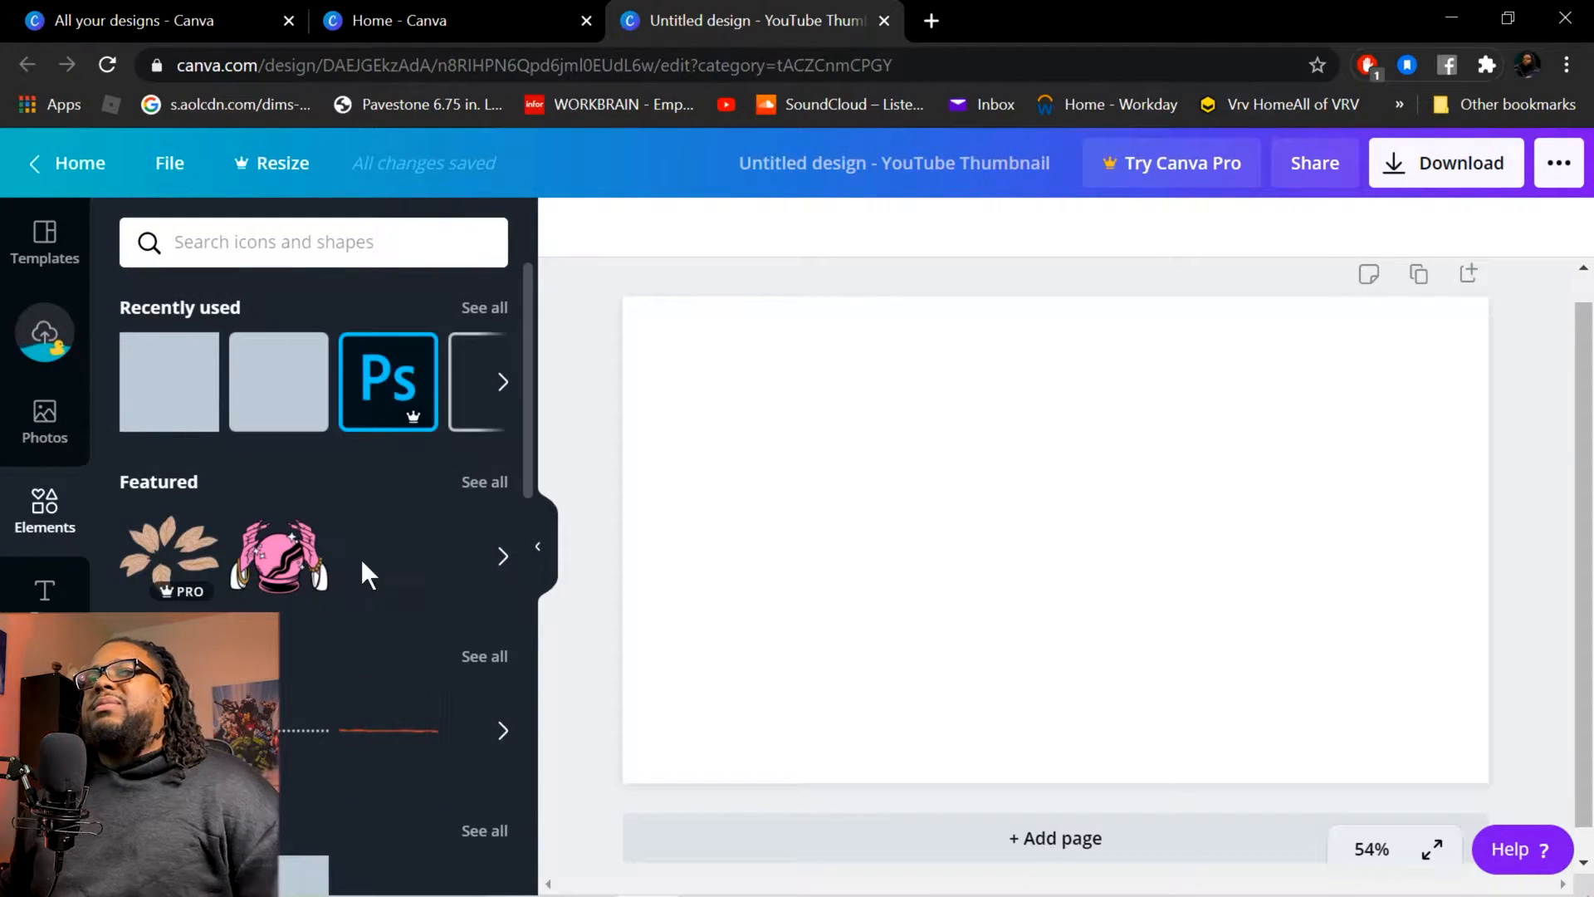
left_click(181, 397)
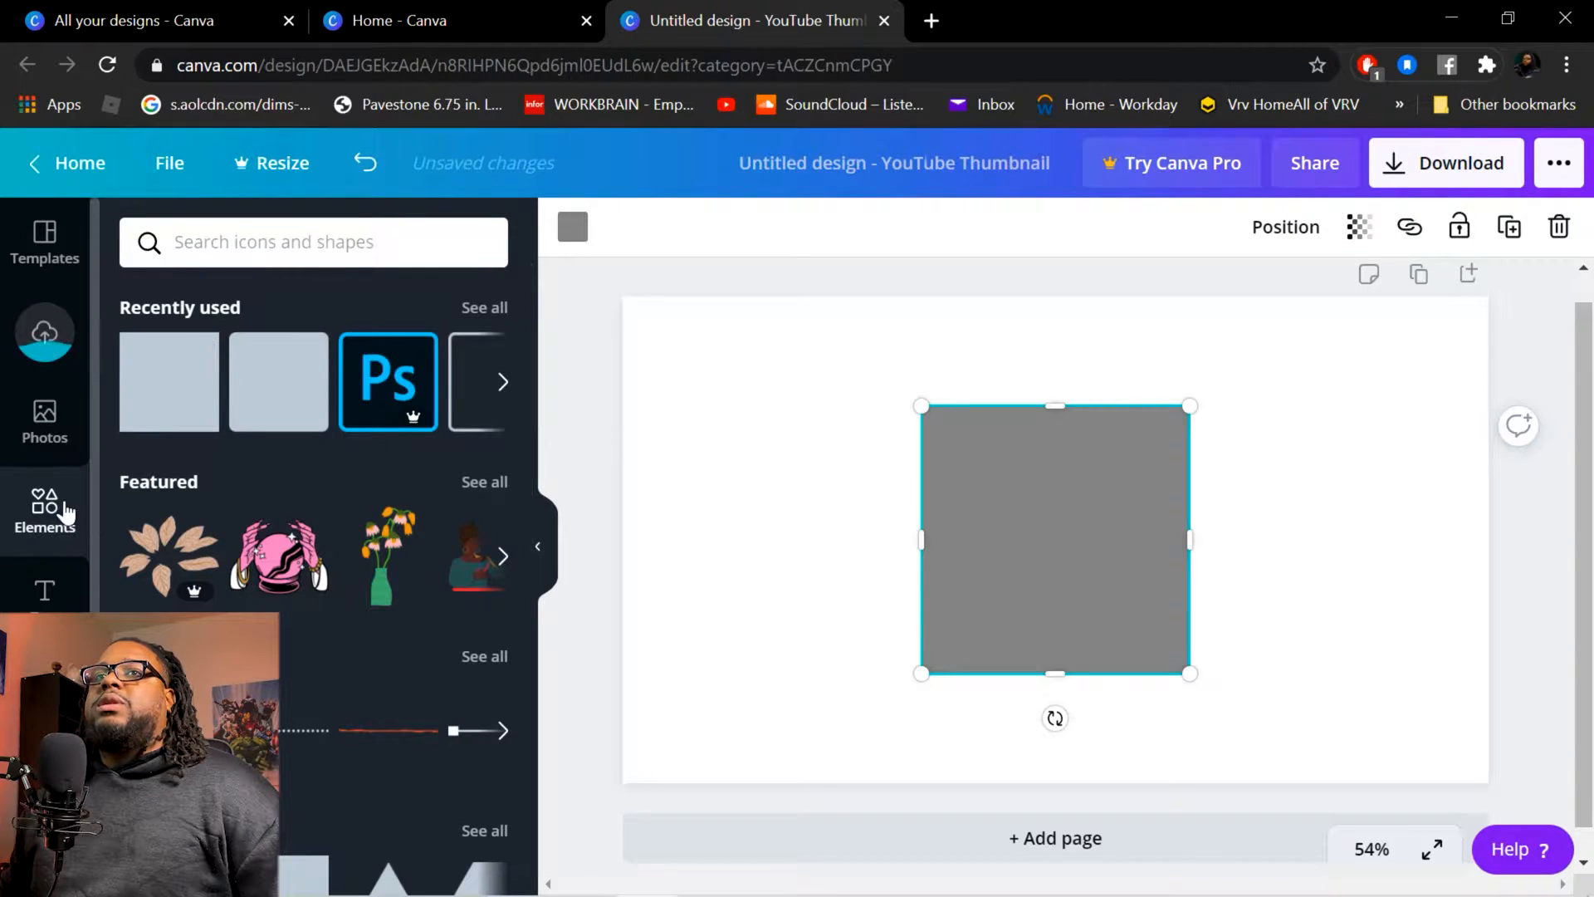
left_click_drag(987, 453, 684, 327)
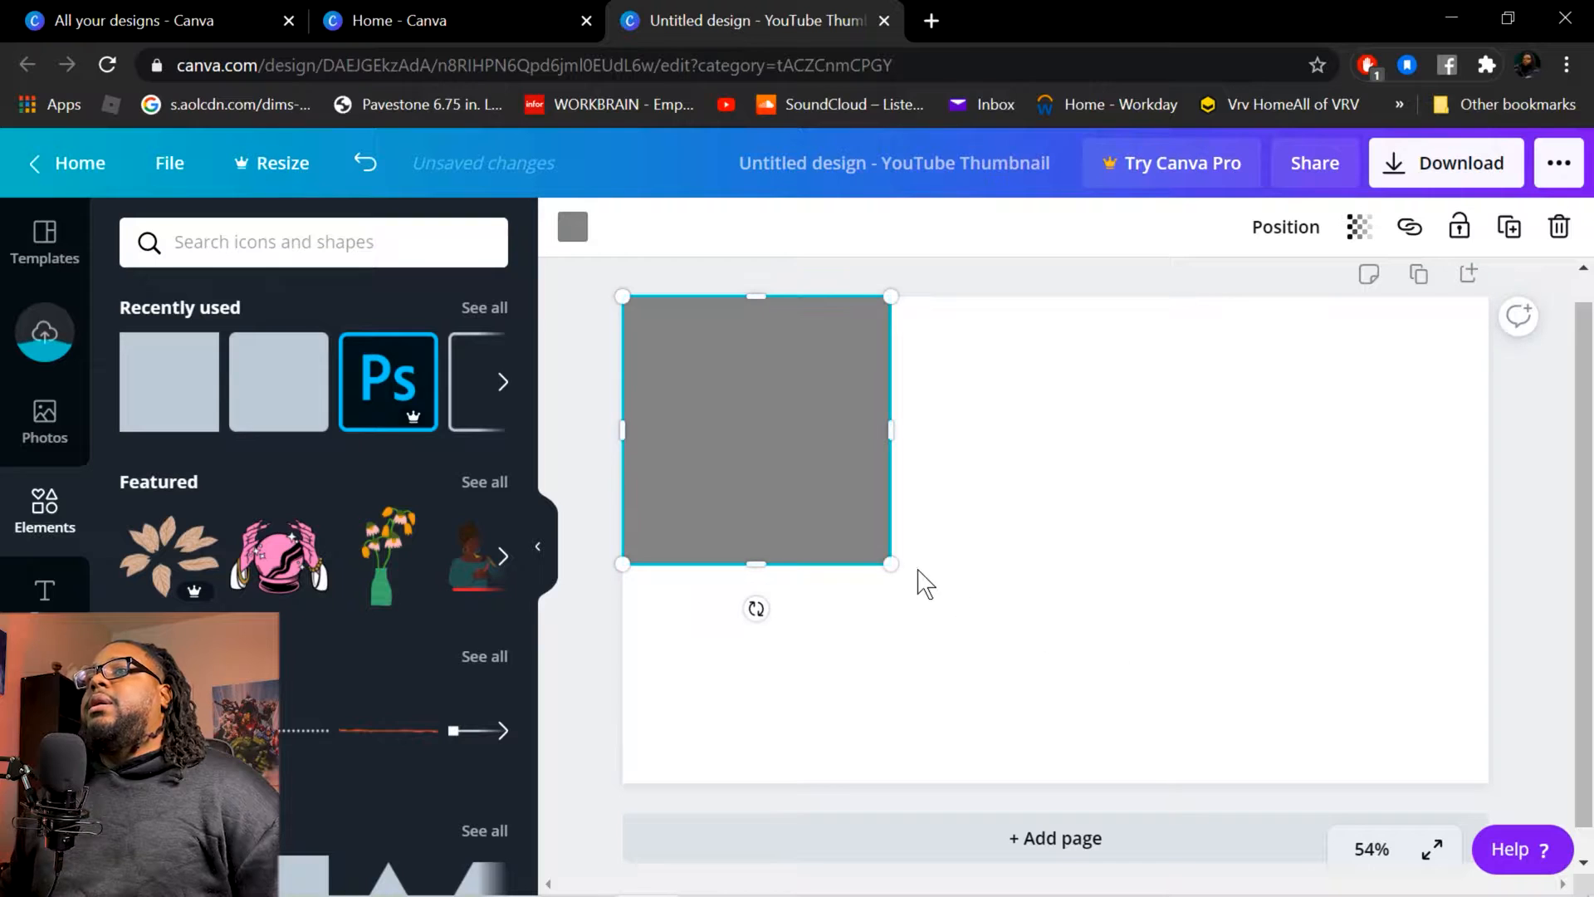
Enlarge and reposition the grey square until it covers the whole thumbnail canvas, and deselect it.
left_click_drag(883, 562, 1552, 725)
left_click_drag(1109, 544, 1250, 498)
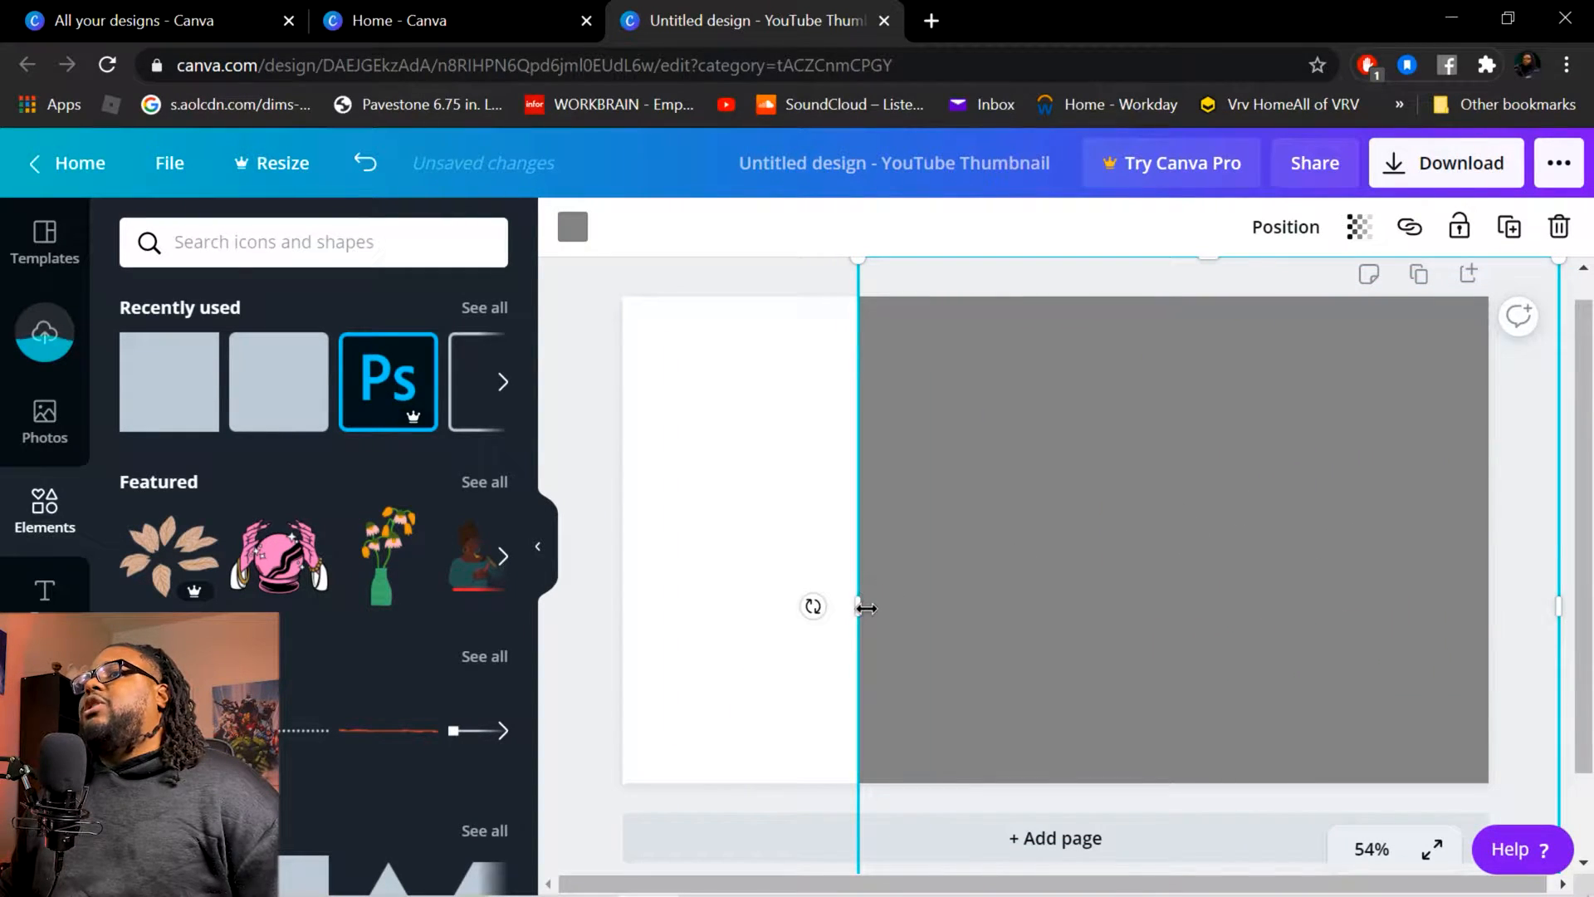
left_click_drag(866, 608, 523, 648)
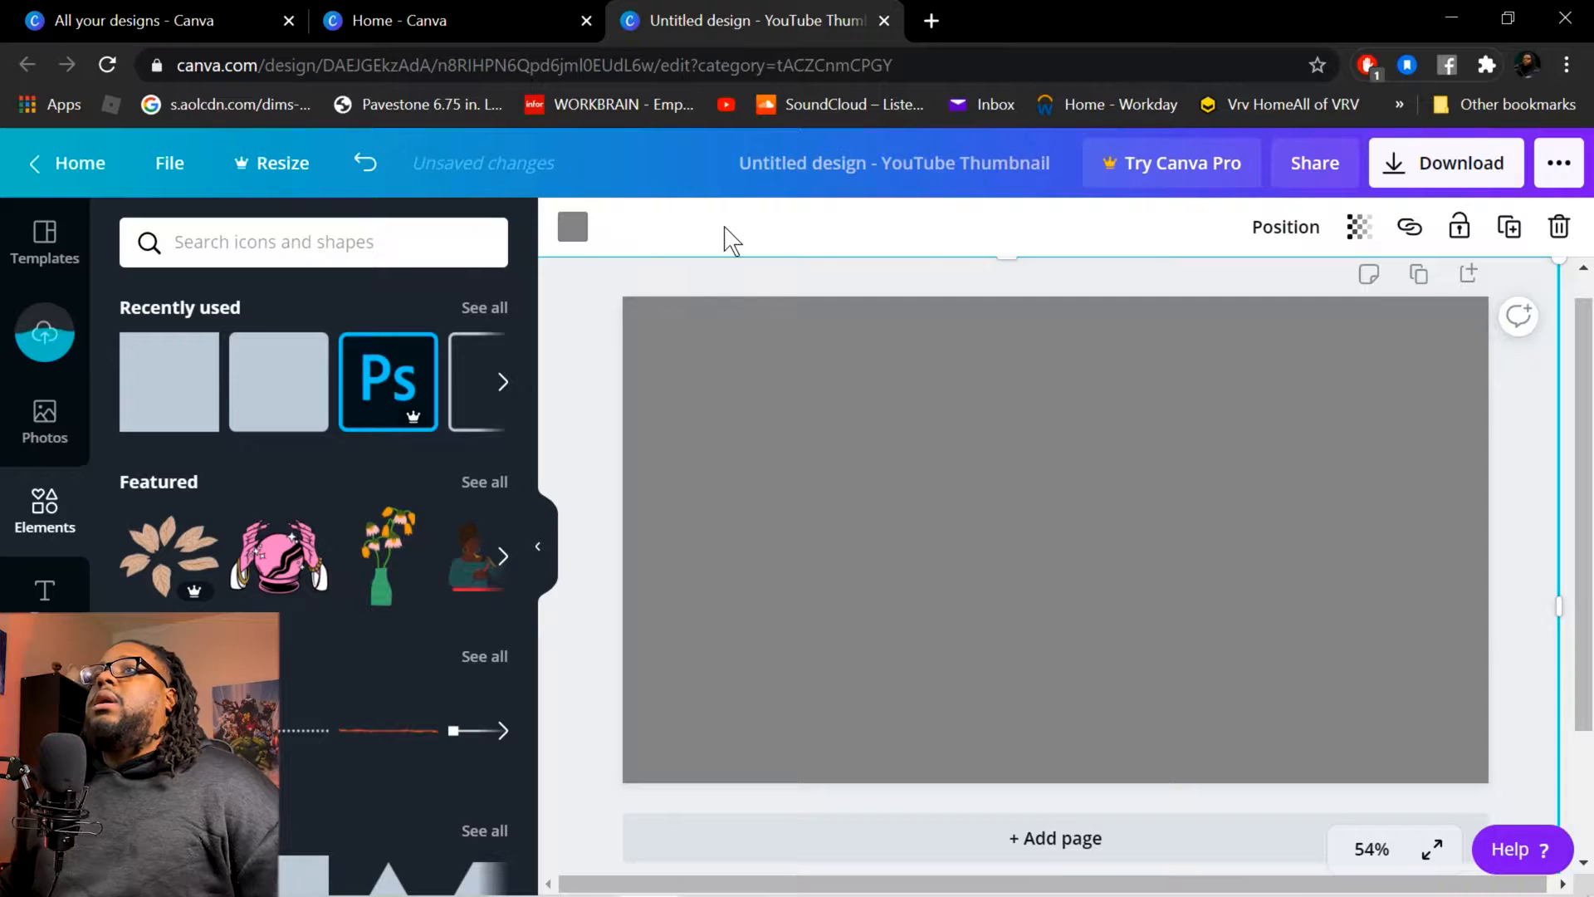
scroll(1322, 363, "up", 1)
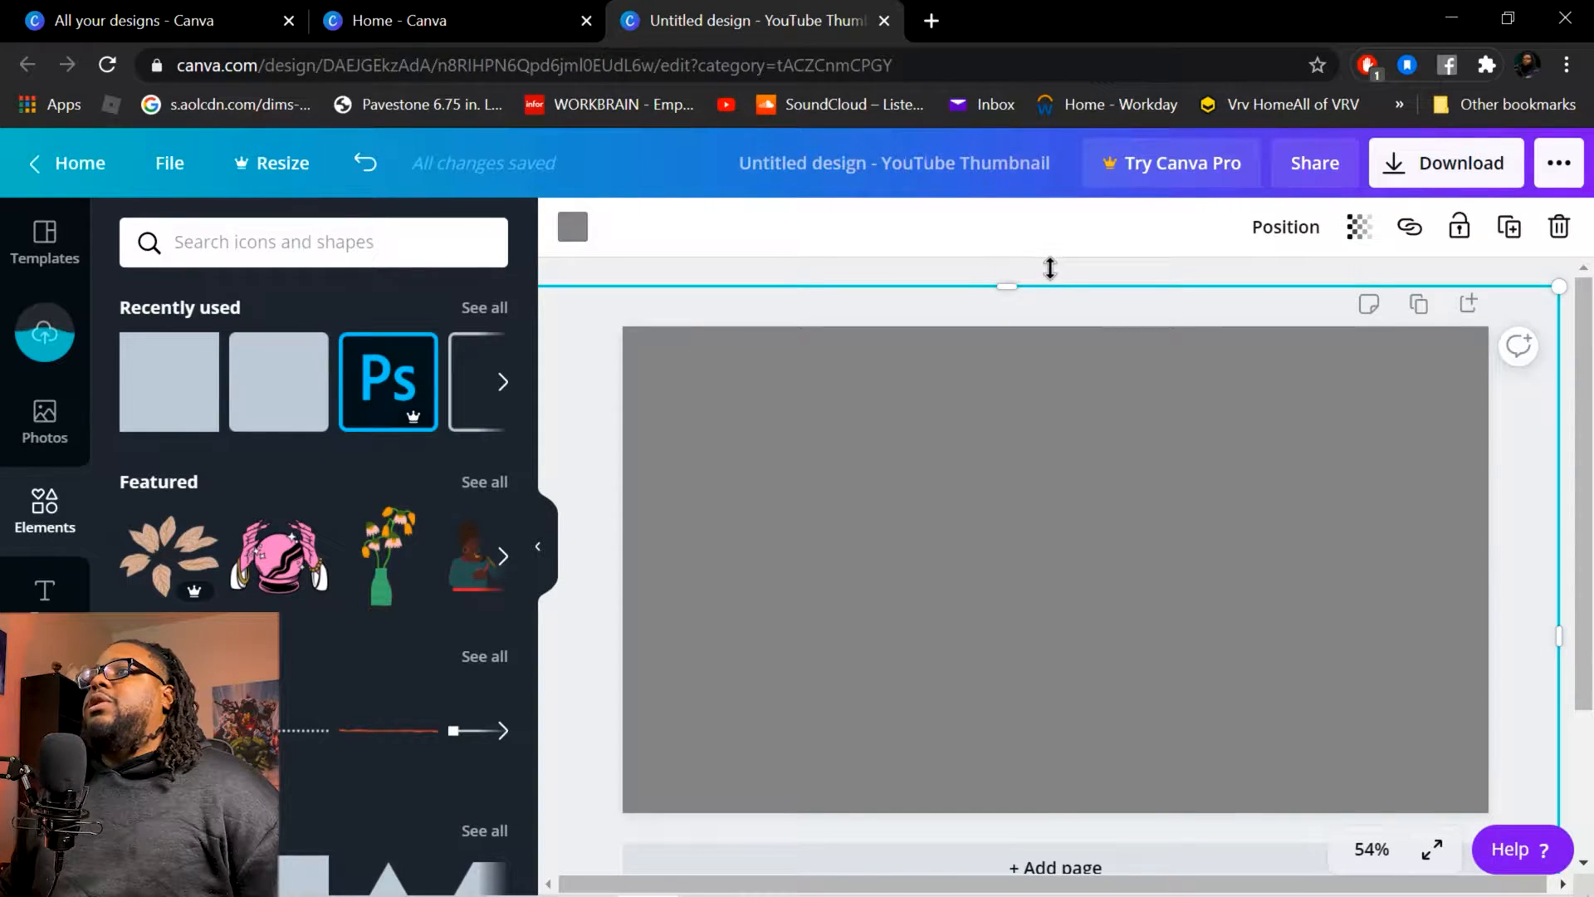
left_click_drag(905, 279, 918, 288)
left_click(861, 274)
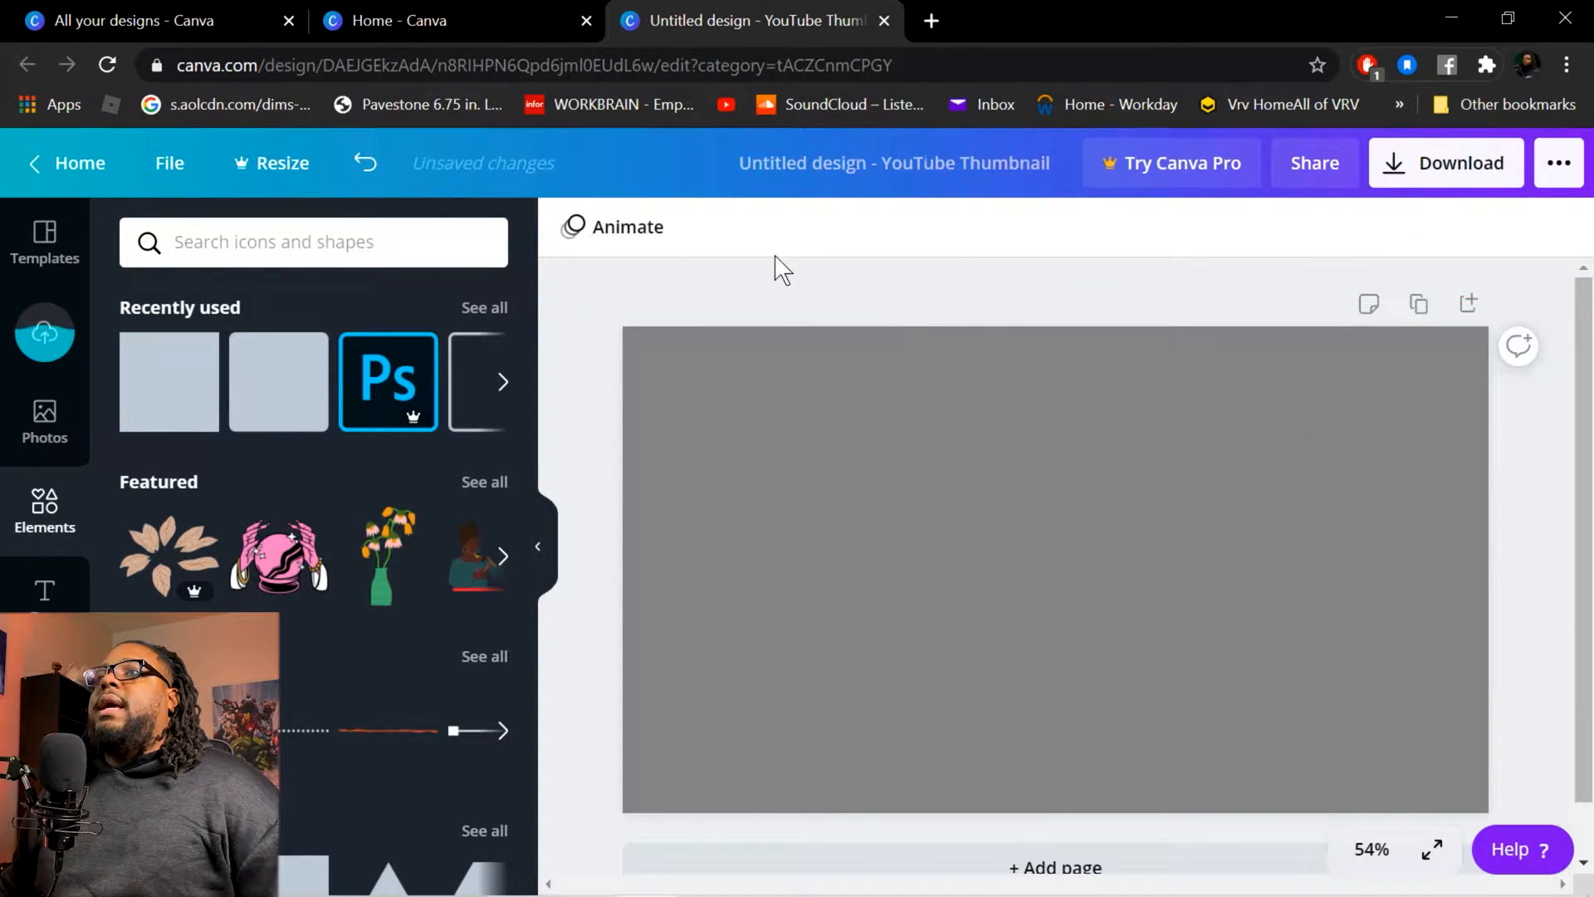
Place the uploaded yellow-outlined cut-out of the boy on the thumbnail, then enlarge and position it to fill the canvas's right side.
left_click(39, 427)
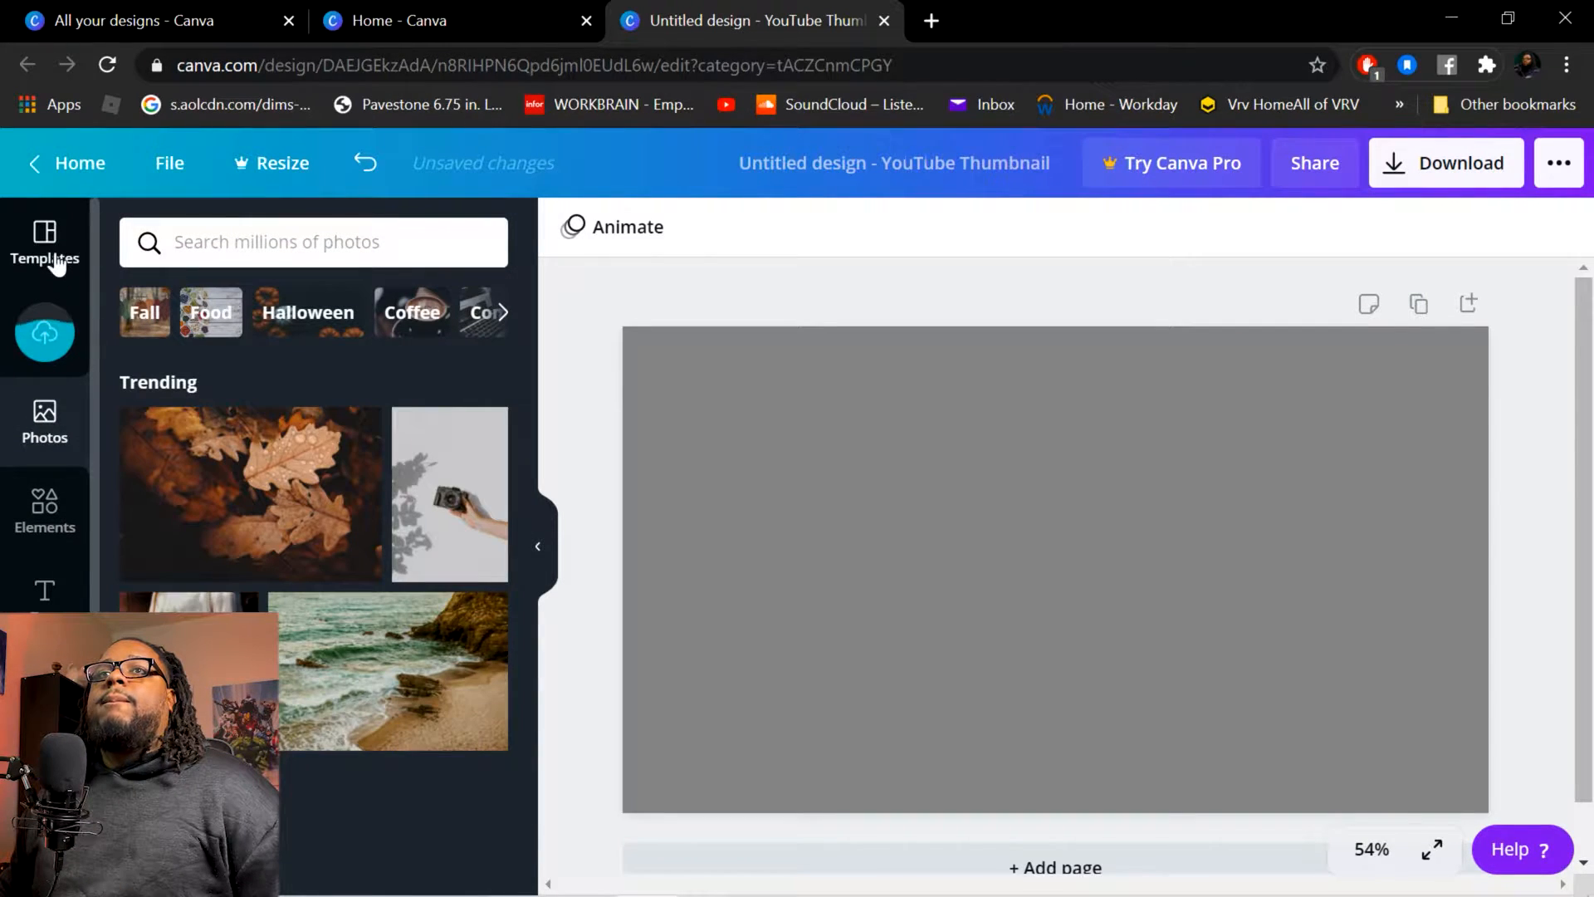
left_click(43, 260)
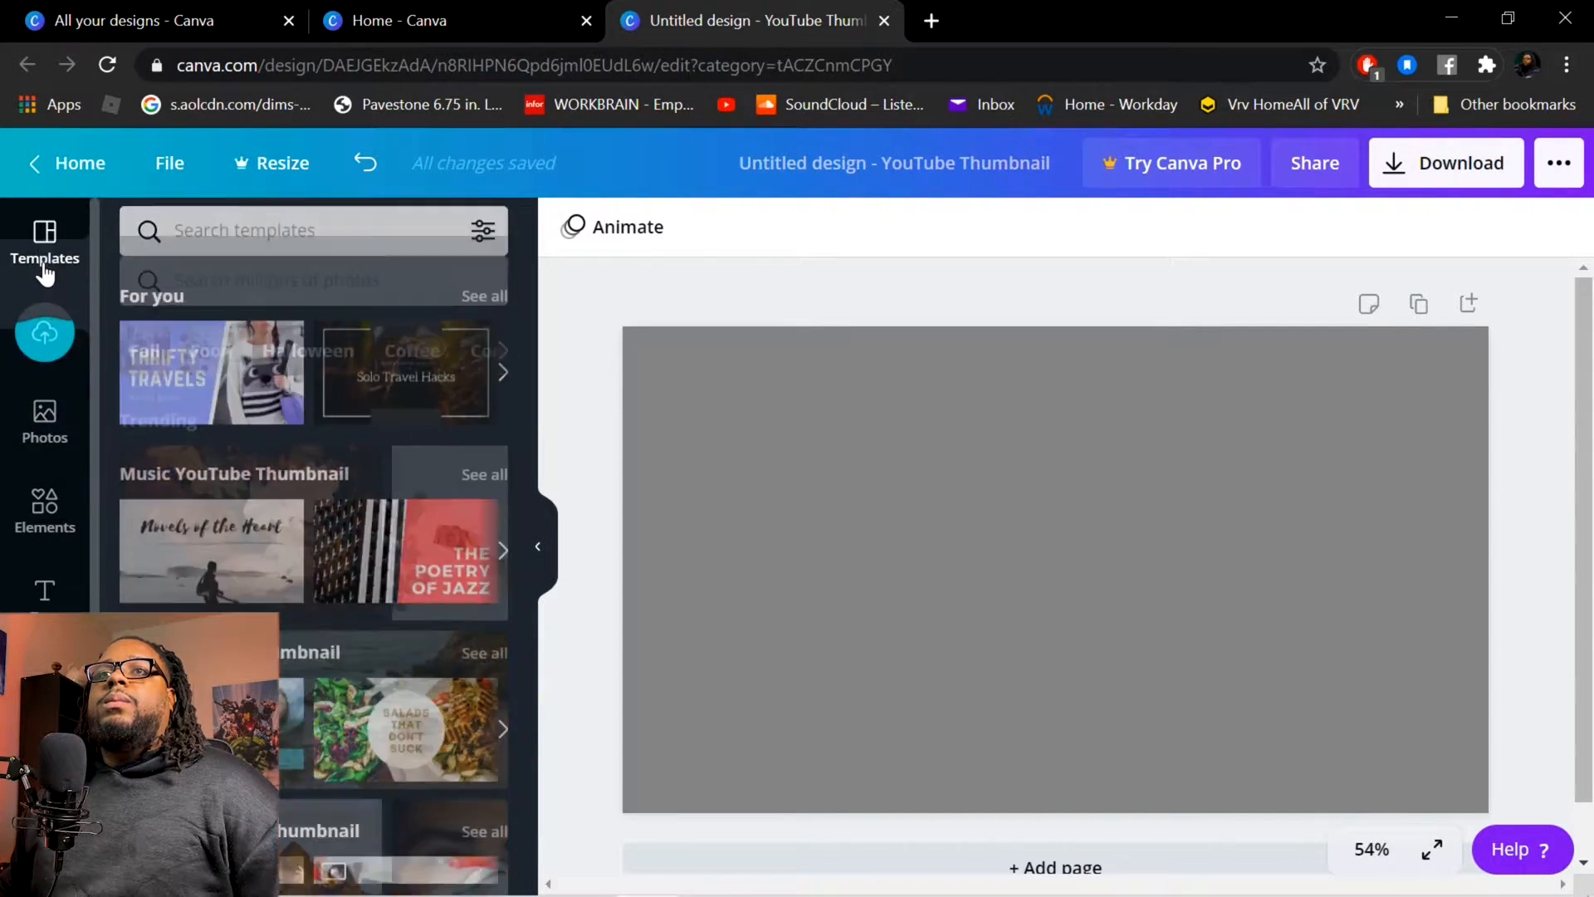
left_click(50, 353)
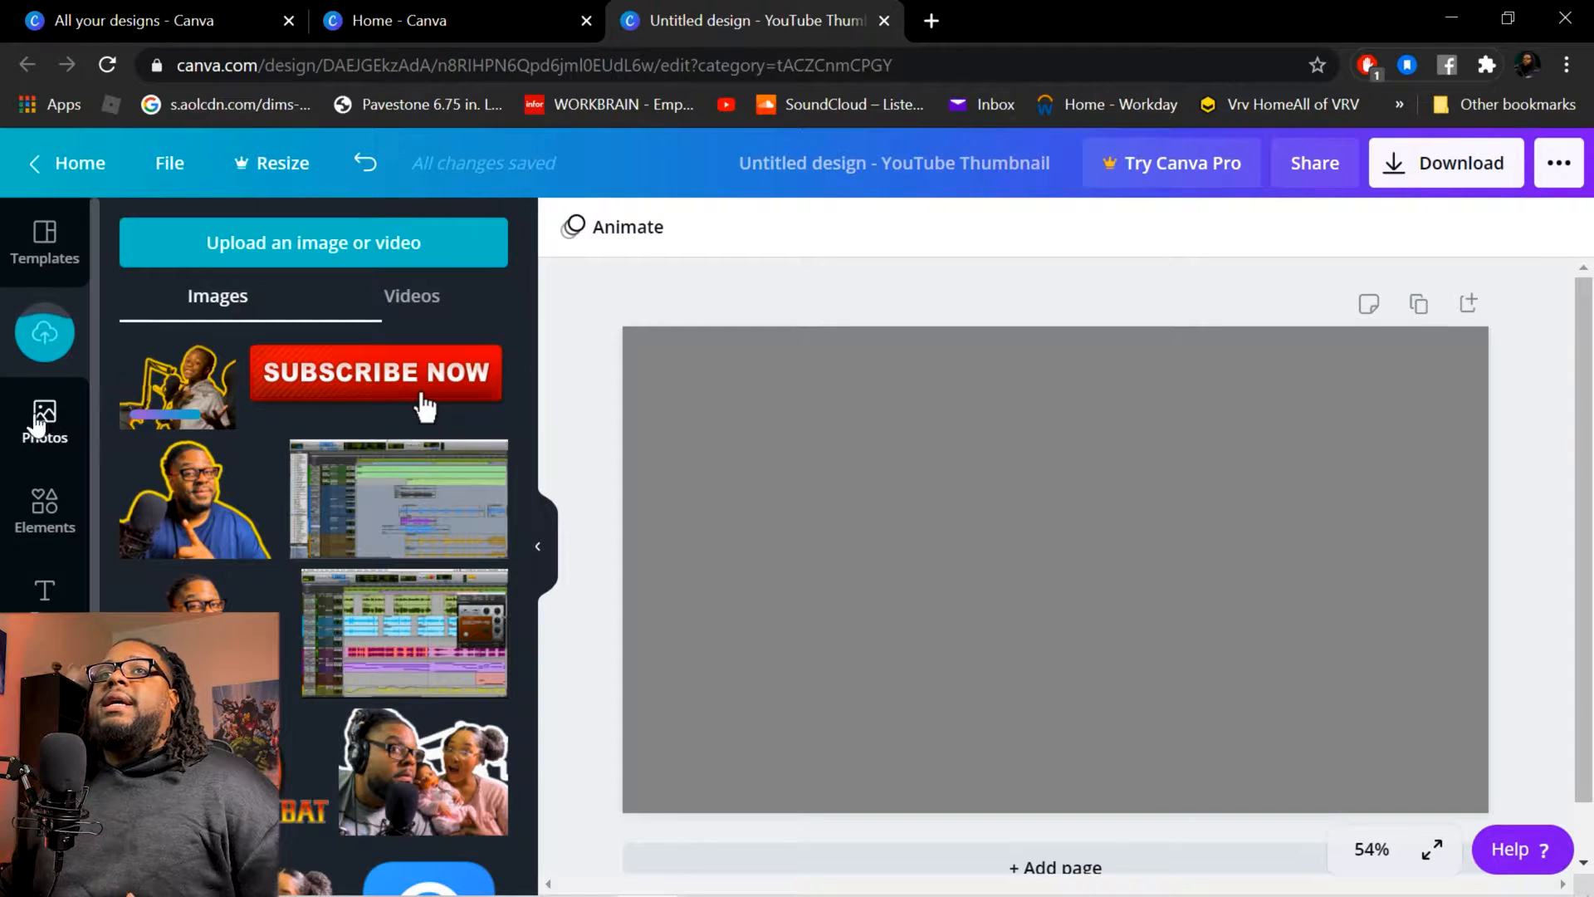
left_click_drag(225, 415, 1285, 590)
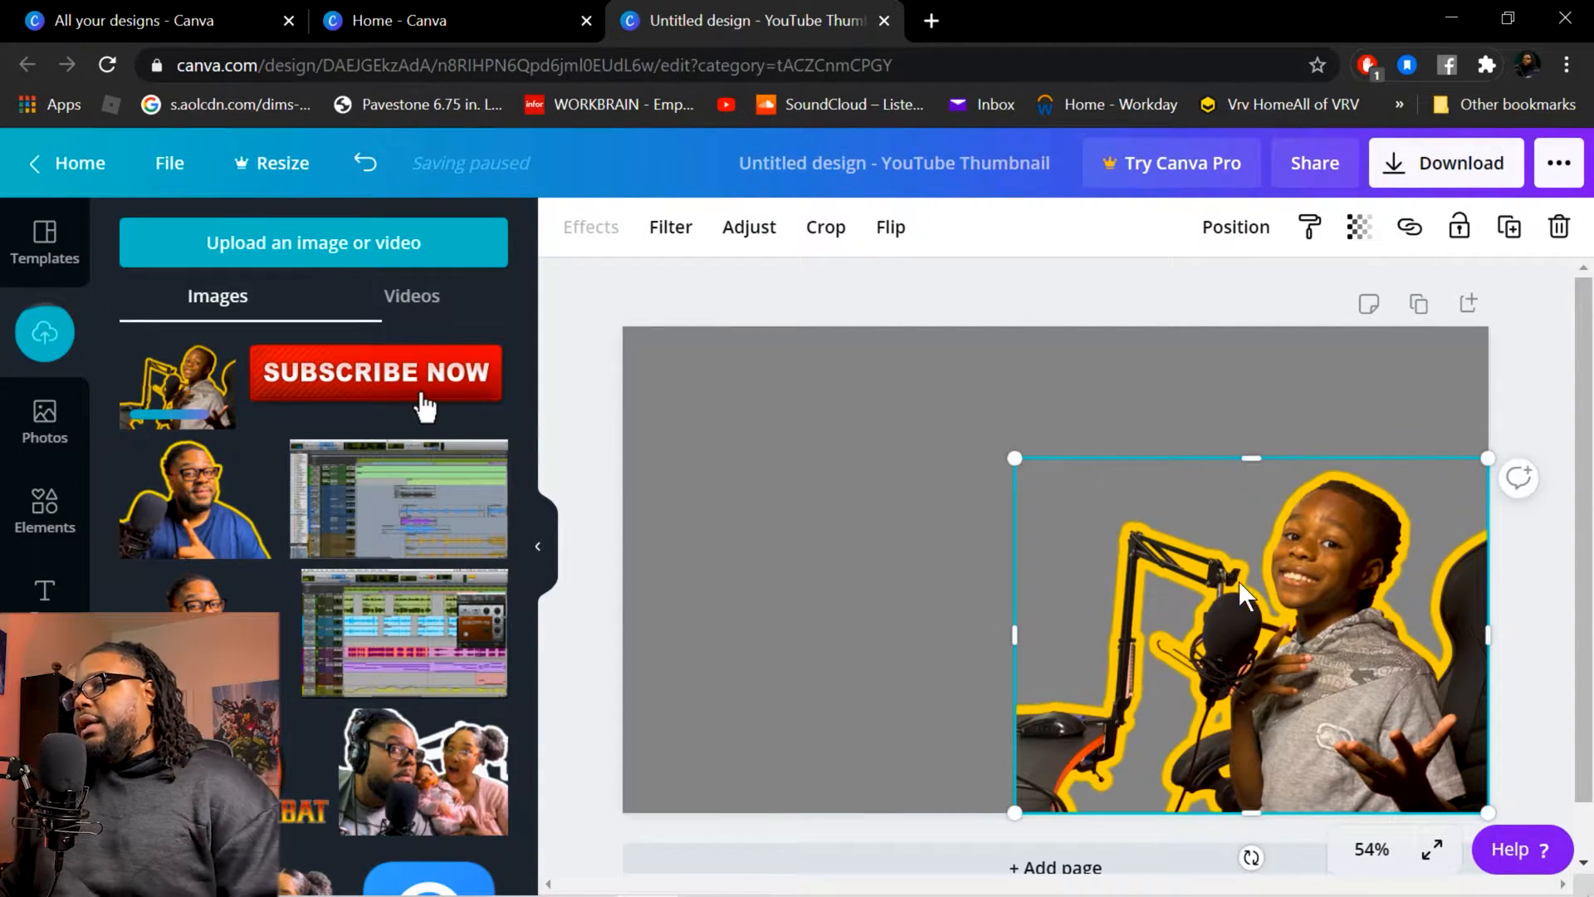
left_click_drag(1010, 459, 968, 371)
left_click_drag(1176, 526, 1168, 540)
left_click_drag(903, 361, 870, 337)
left_click_drag(1234, 554, 1171, 498)
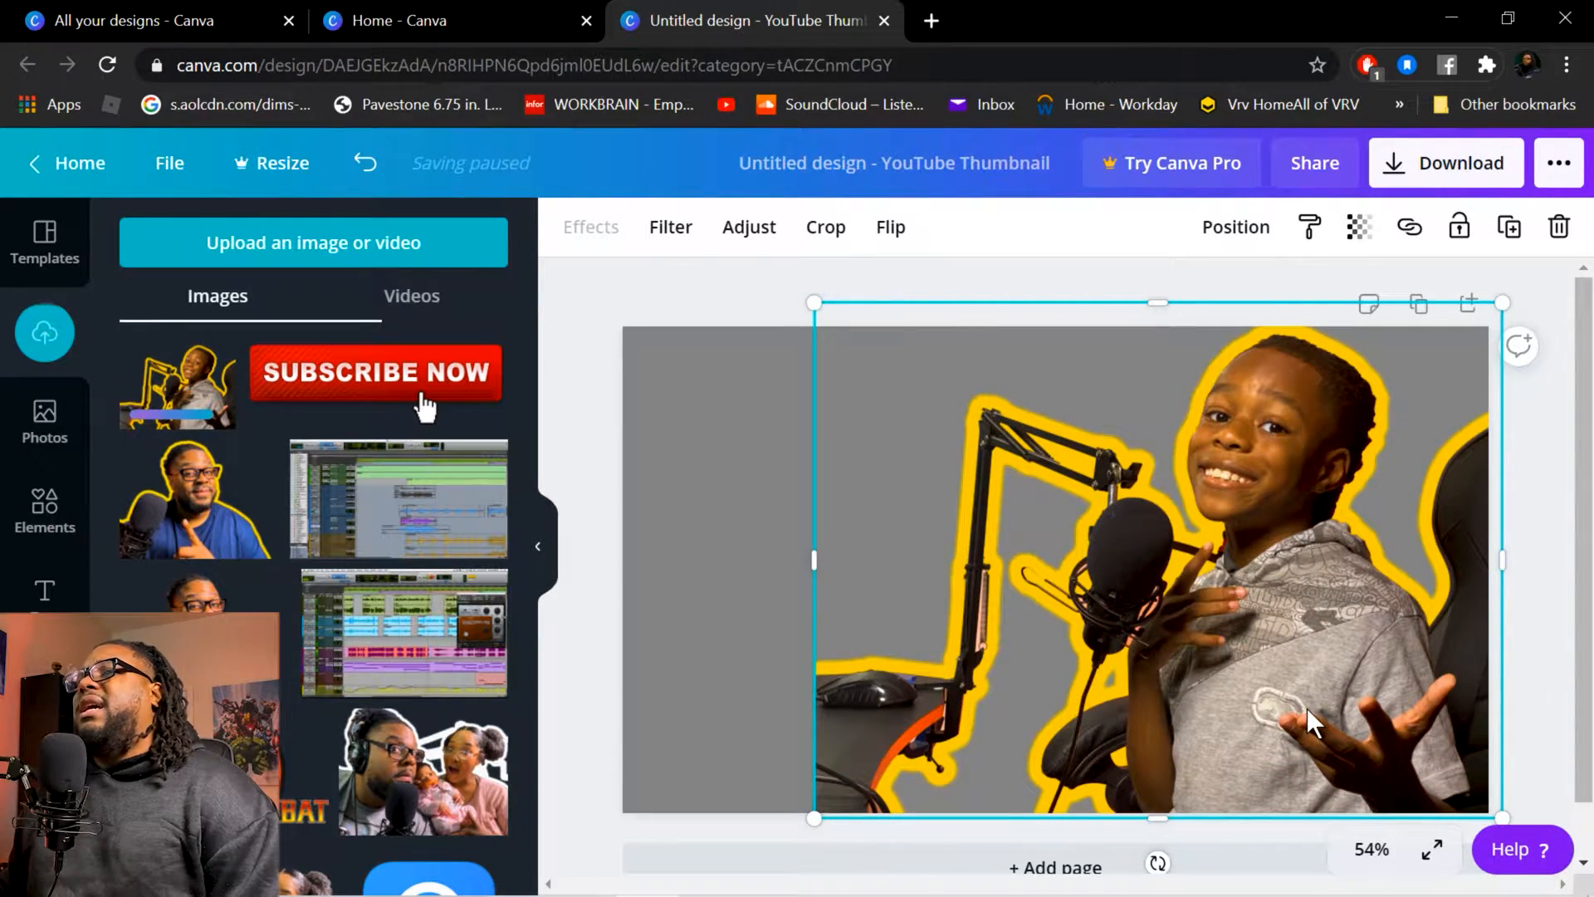
Recolour the grey background square with the custom bright red #FF1919.
left_click(757, 506)
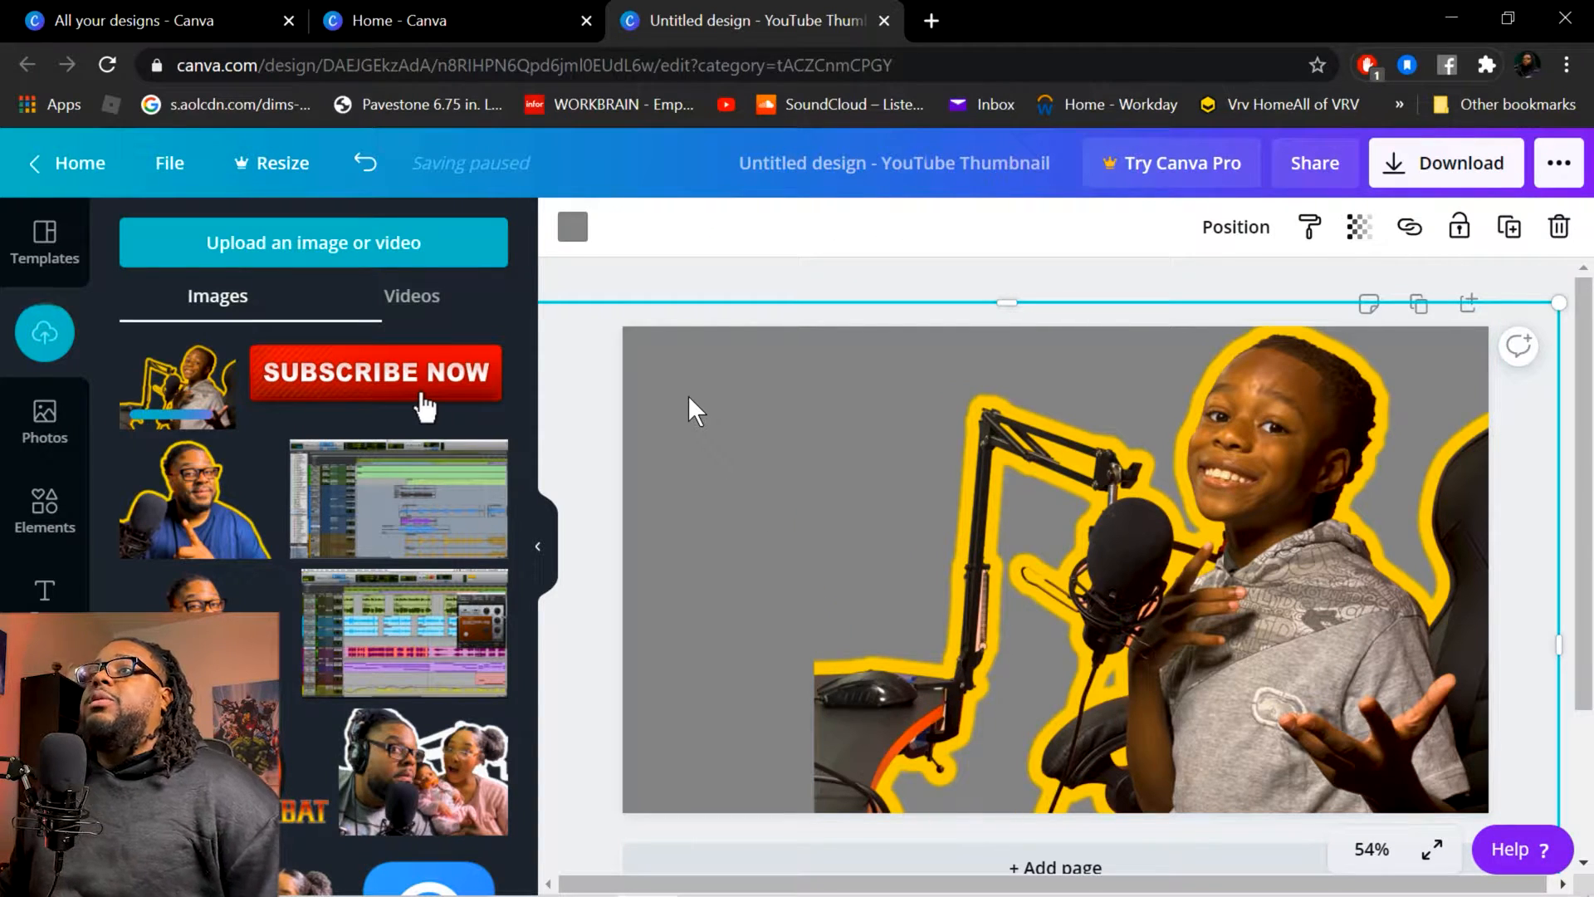
left_click(573, 227)
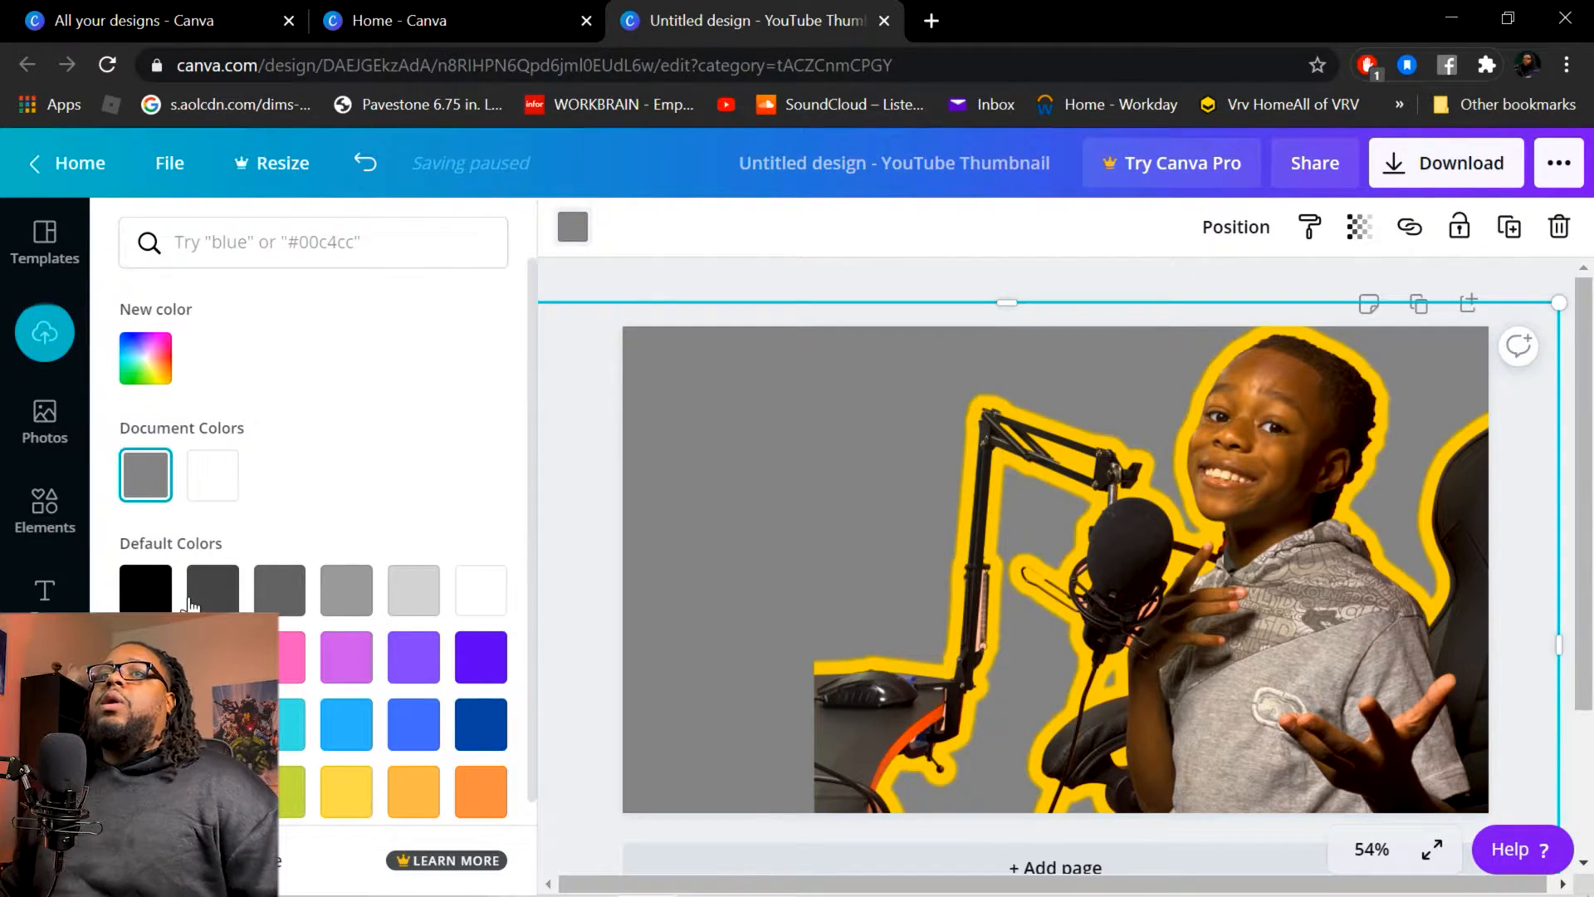
left_click(148, 359)
mouse_move(276, 468)
left_mouse_down()
mouse_move(406, 381)
mouse_move(433, 403)
left_mouse_up()
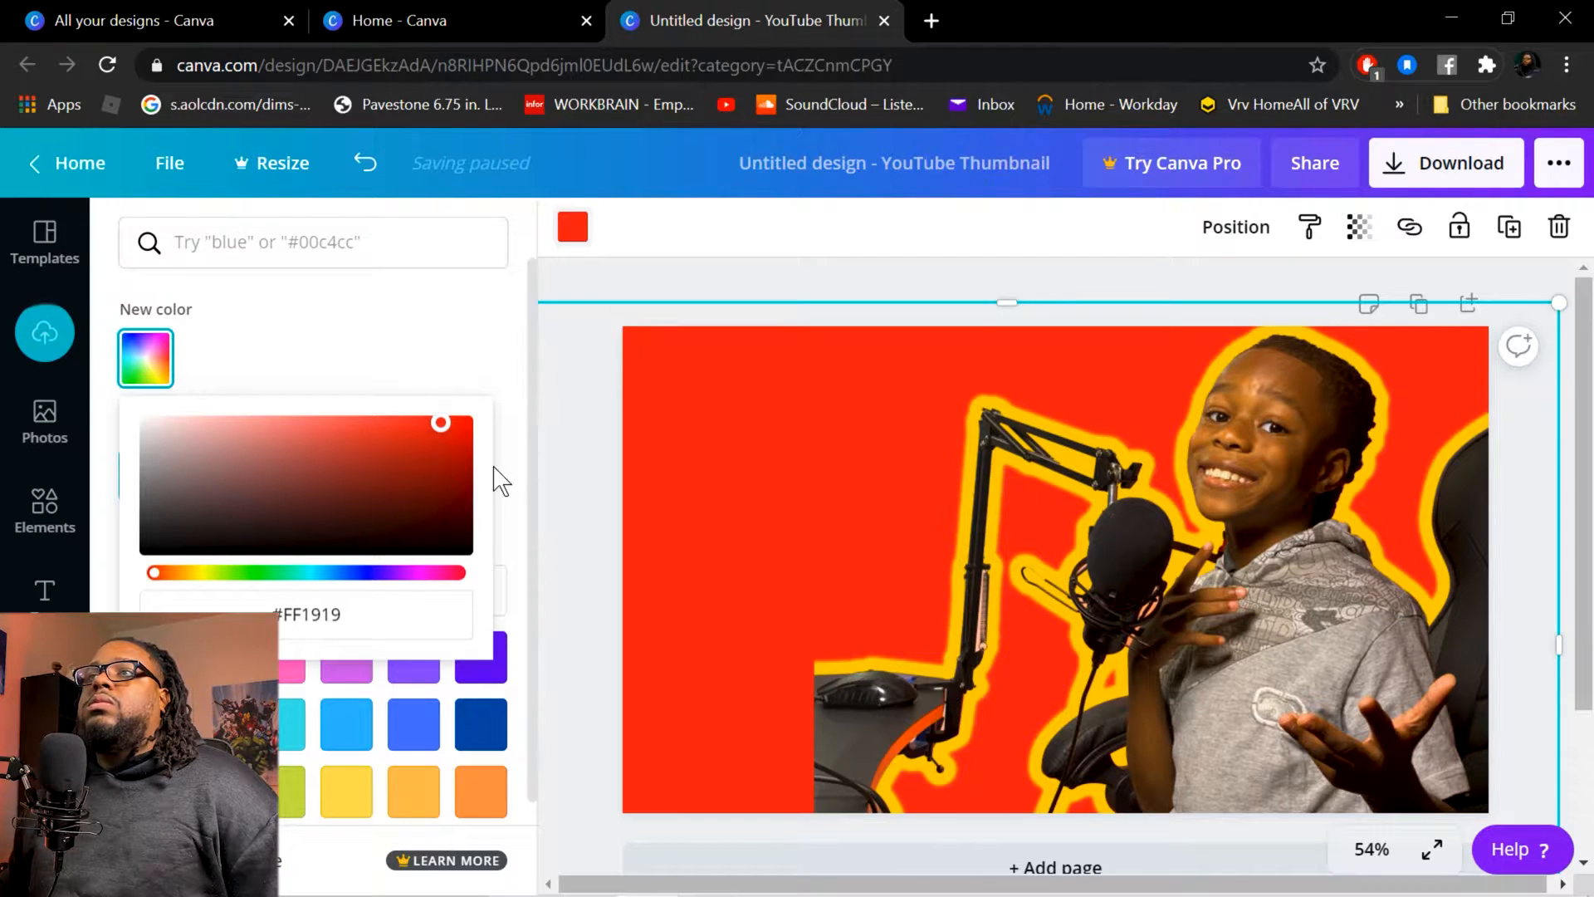
Try a dark blue, #3D22C4, as the custom colour of the background square.
left_click(279, 573)
left_click_drag(279, 577, 368, 608)
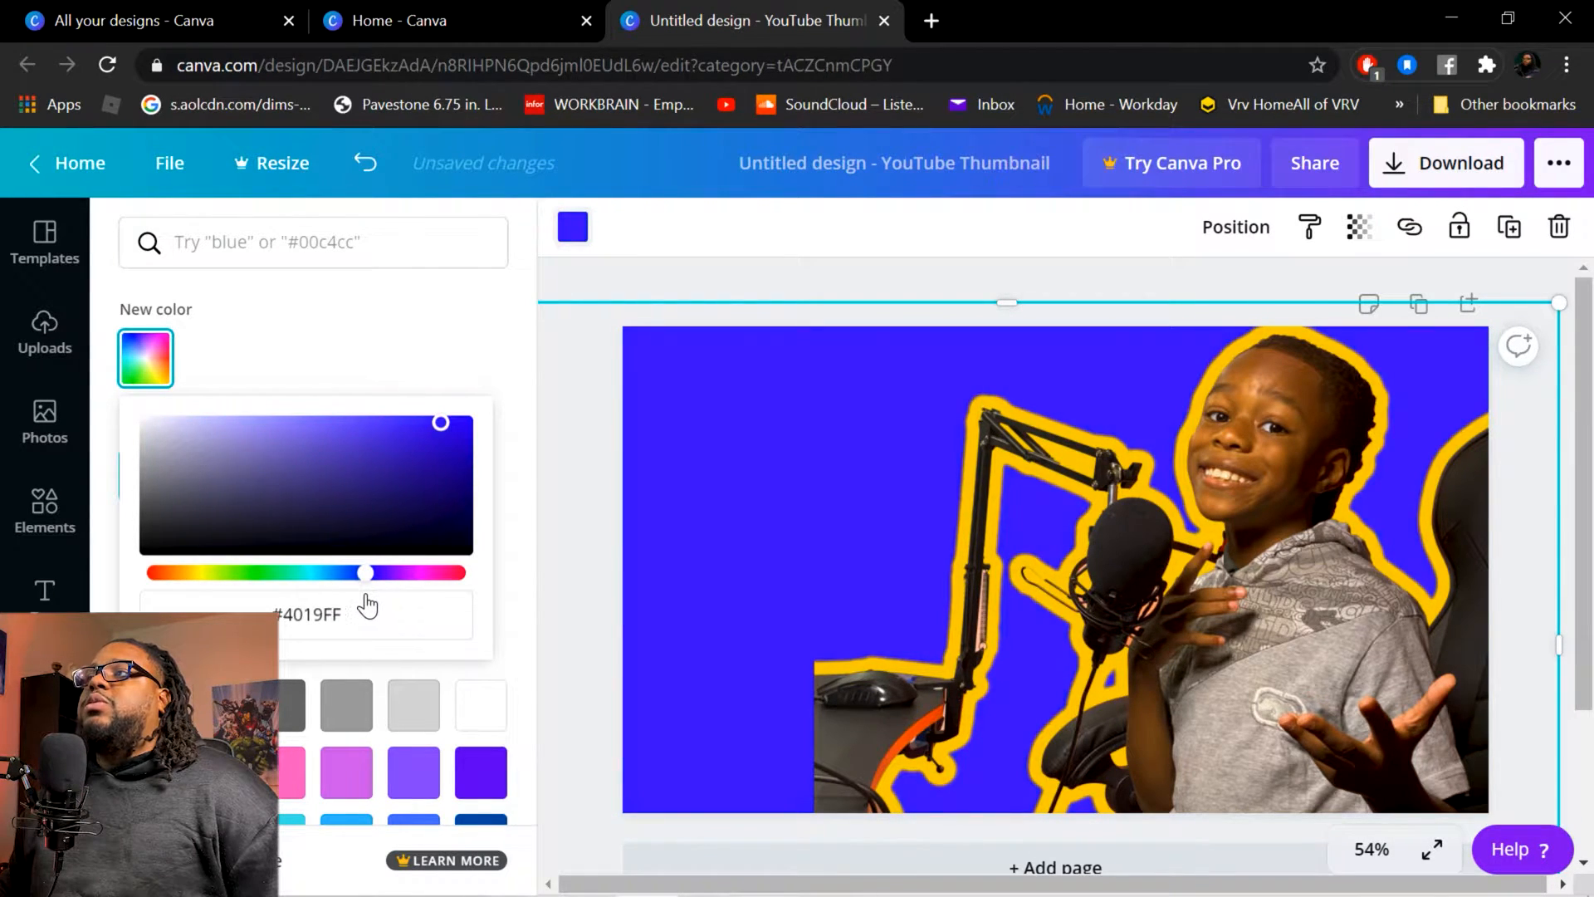
left_click(409, 452)
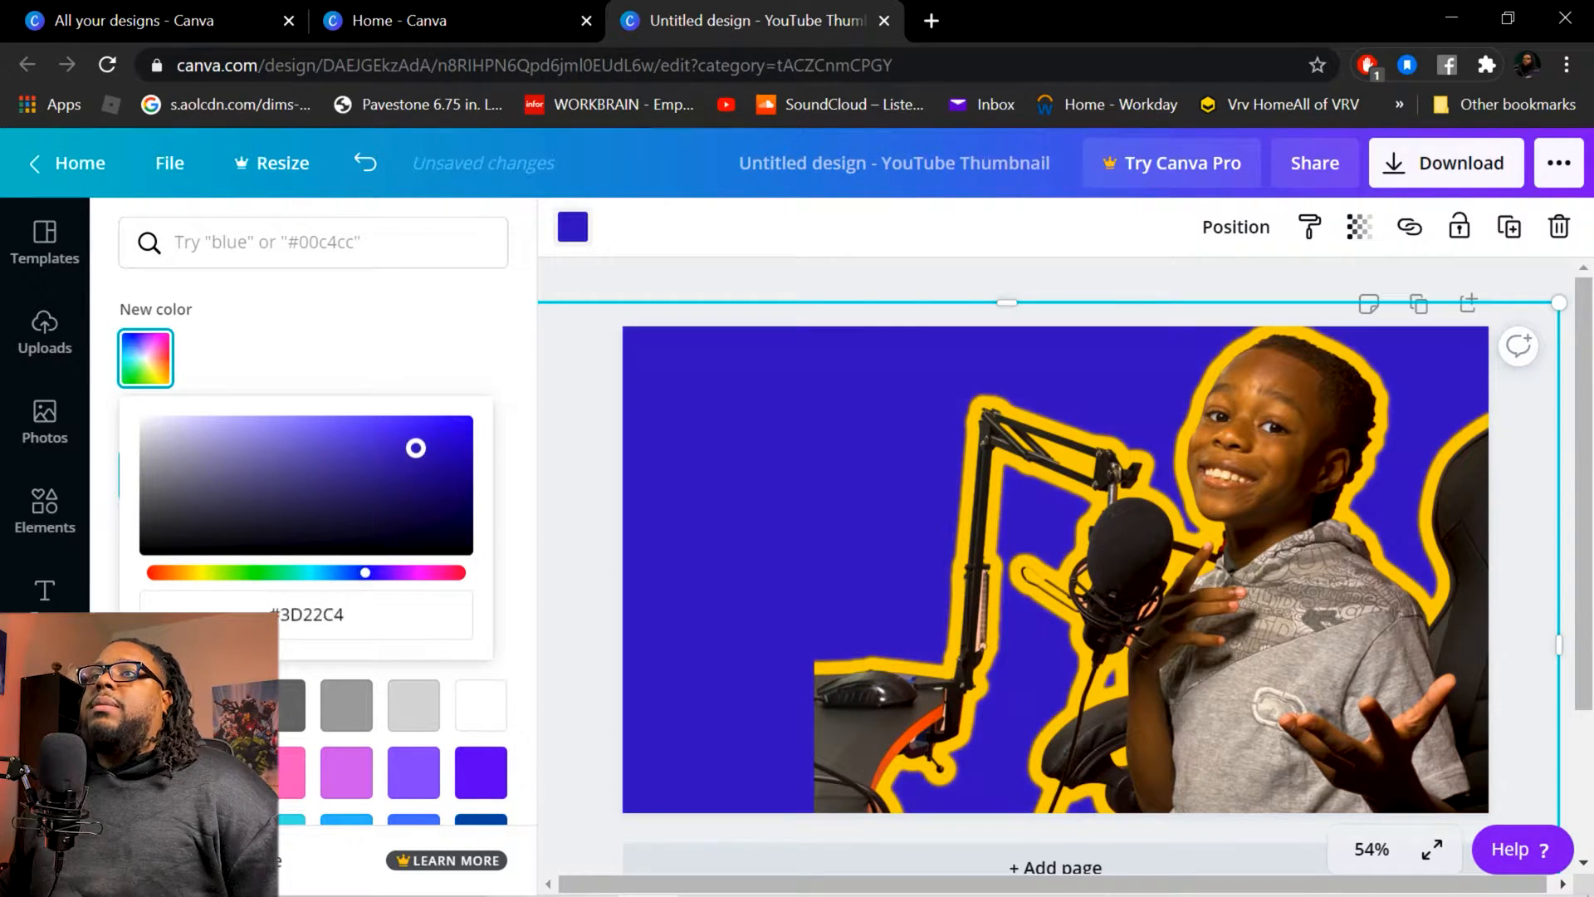
Set the background square back to red, #ED1313, and shift the boy's cut-out slightly down and to the right.
left_click_drag(282, 588, 137, 593)
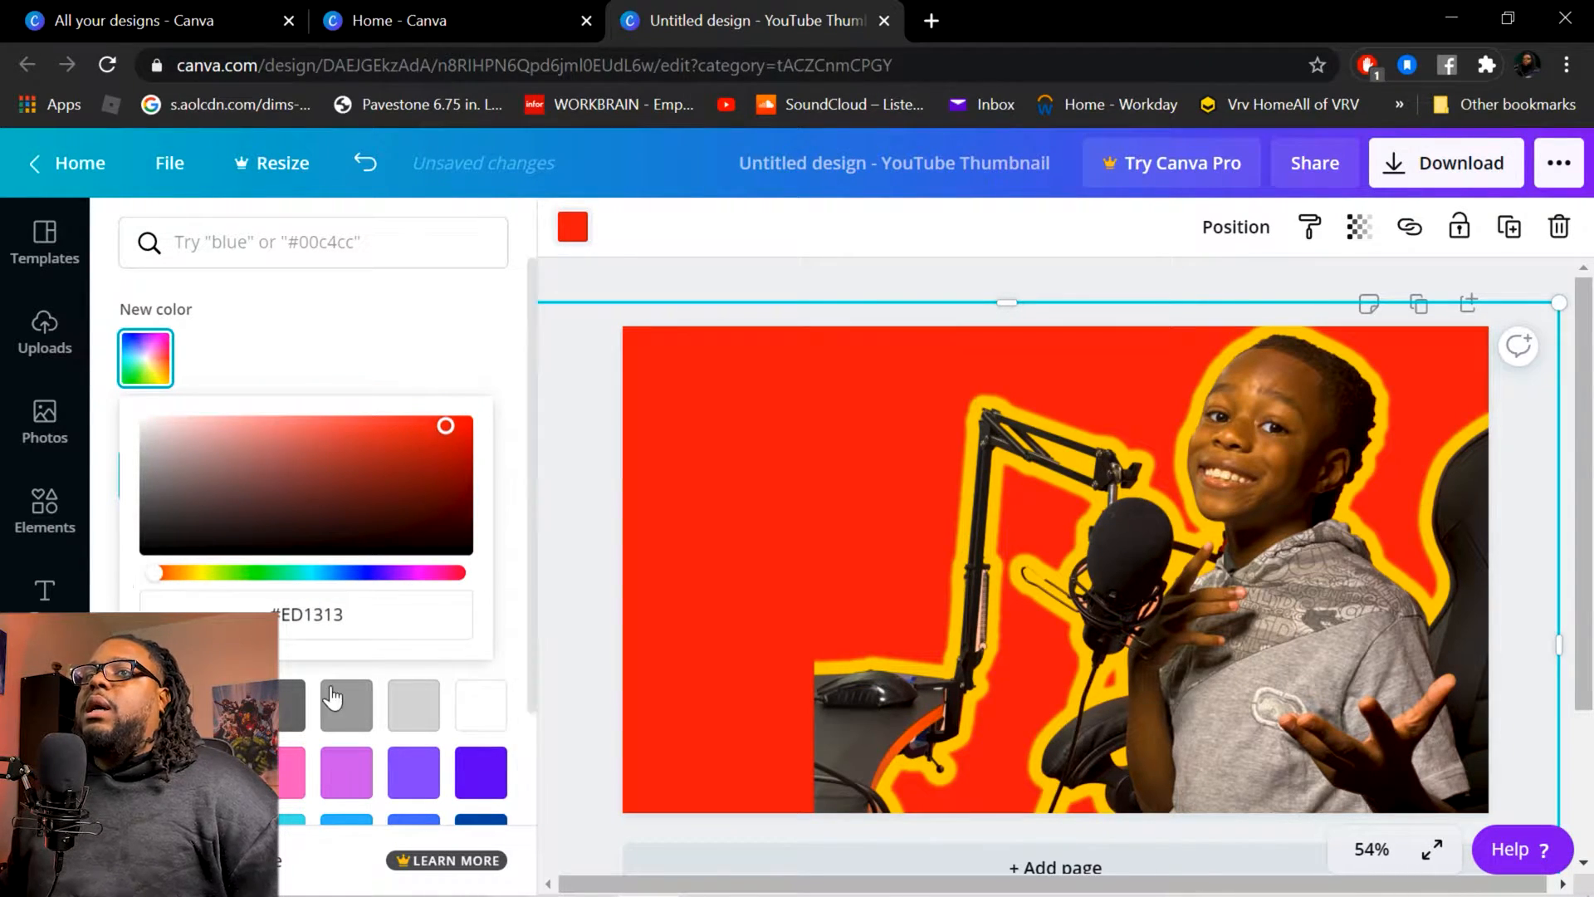
left_click(949, 274)
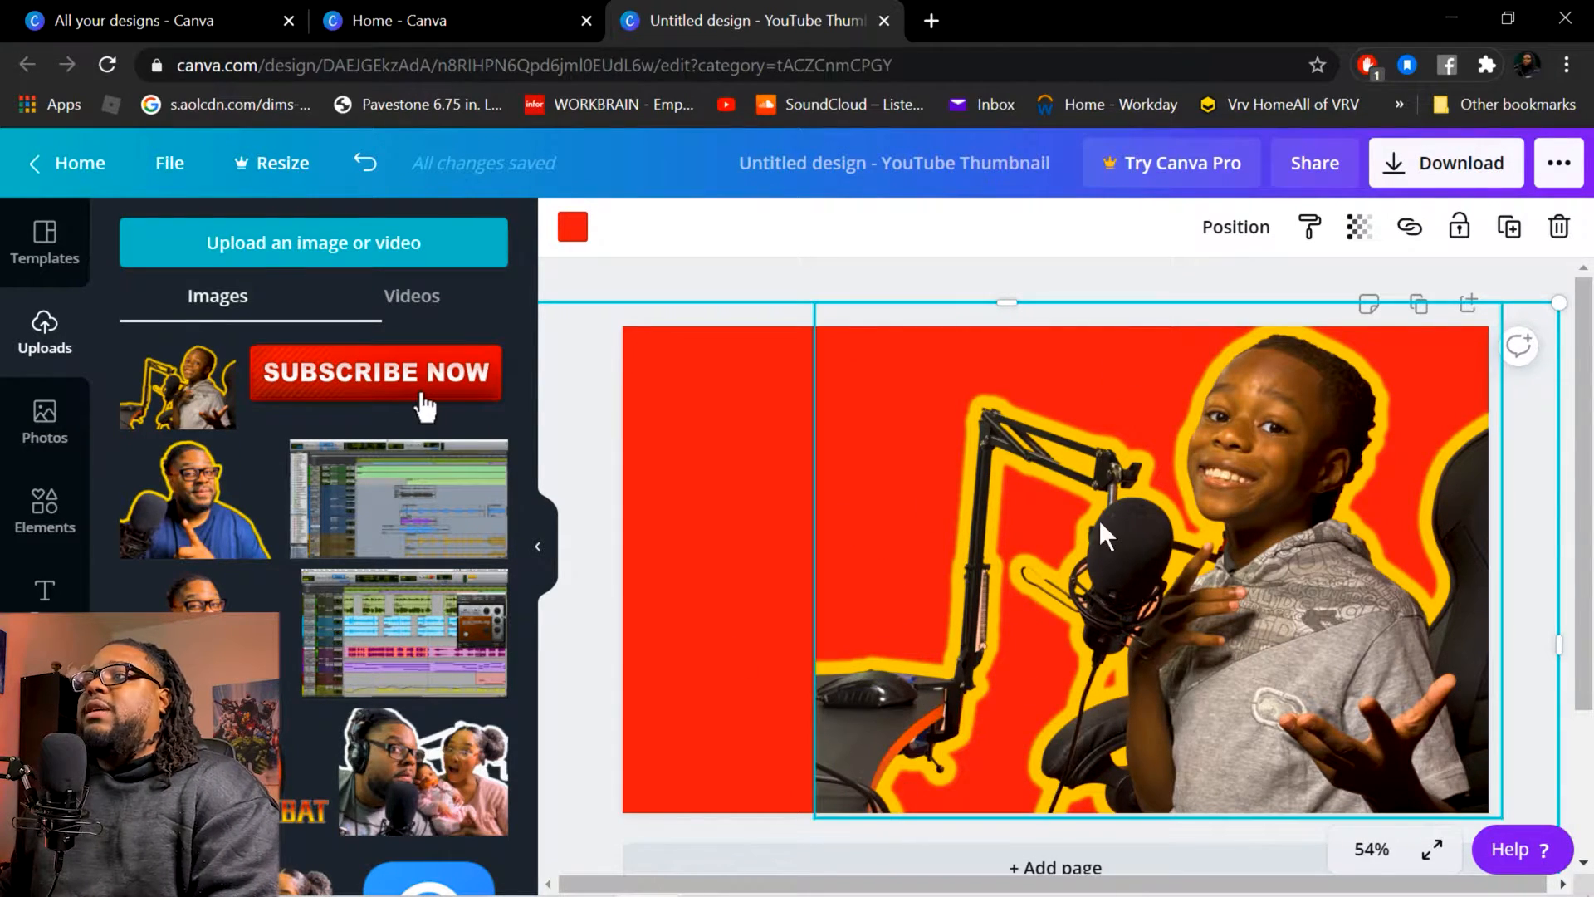
mouse_move(1262, 536)
left_mouse_down()
mouse_move(961, 555)
mouse_move(1010, 502)
mouse_move(1071, 516)
mouse_move(1271, 506)
mouse_move(1221, 520)
mouse_move(1252, 517)
mouse_move(1268, 542)
left_mouse_up()
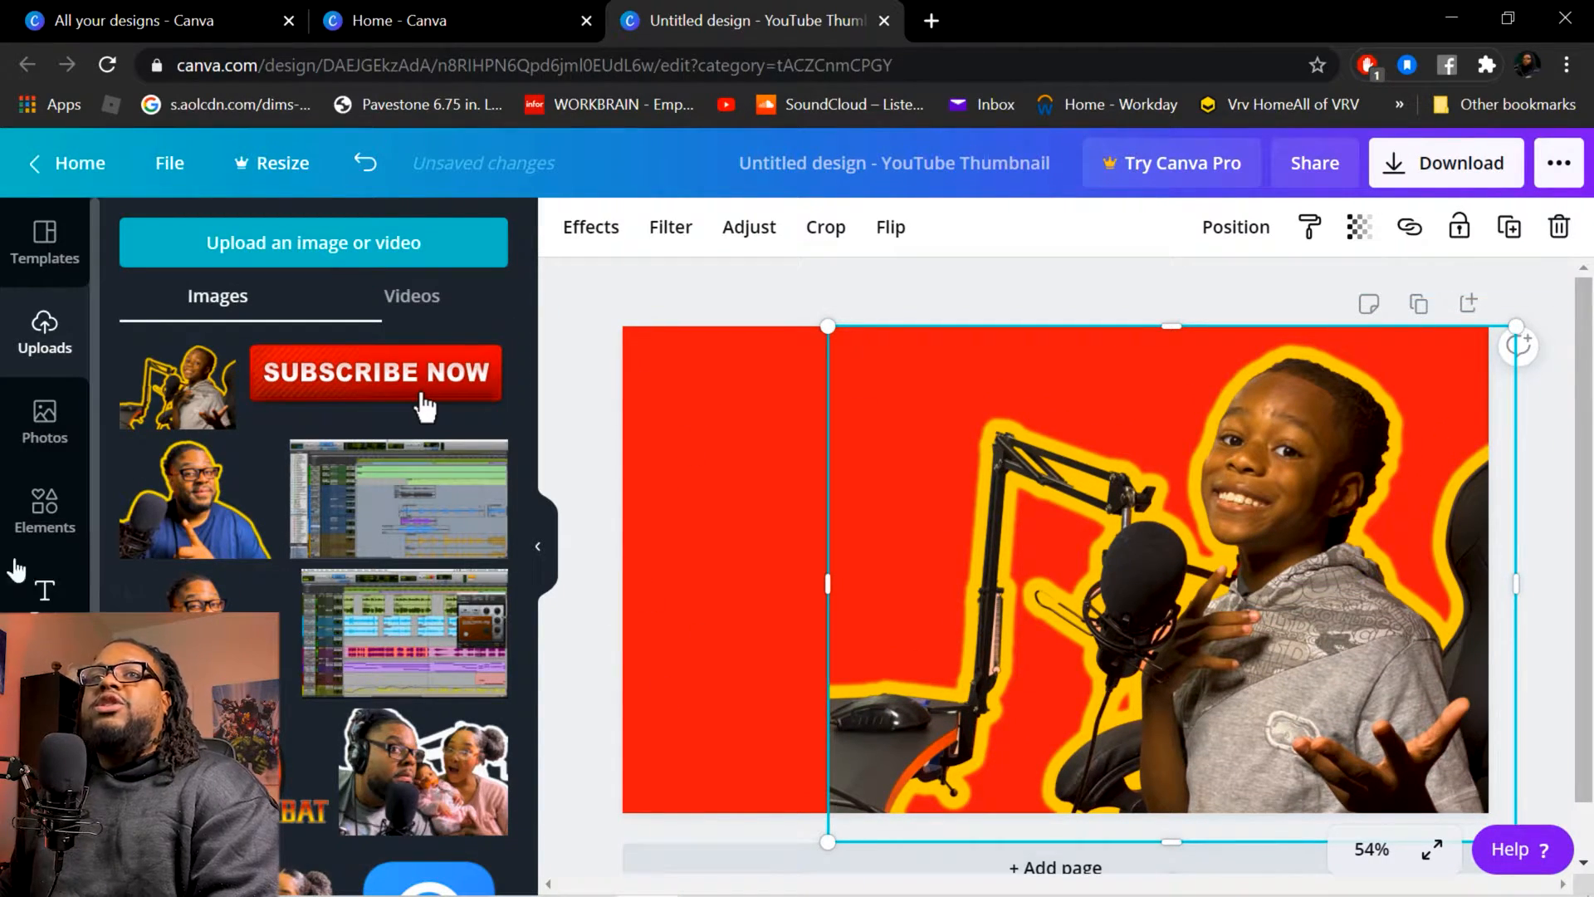
Add another recently used square and enlarge it to cover the left part of the thumbnail from top to bottom.
left_click(43, 503)
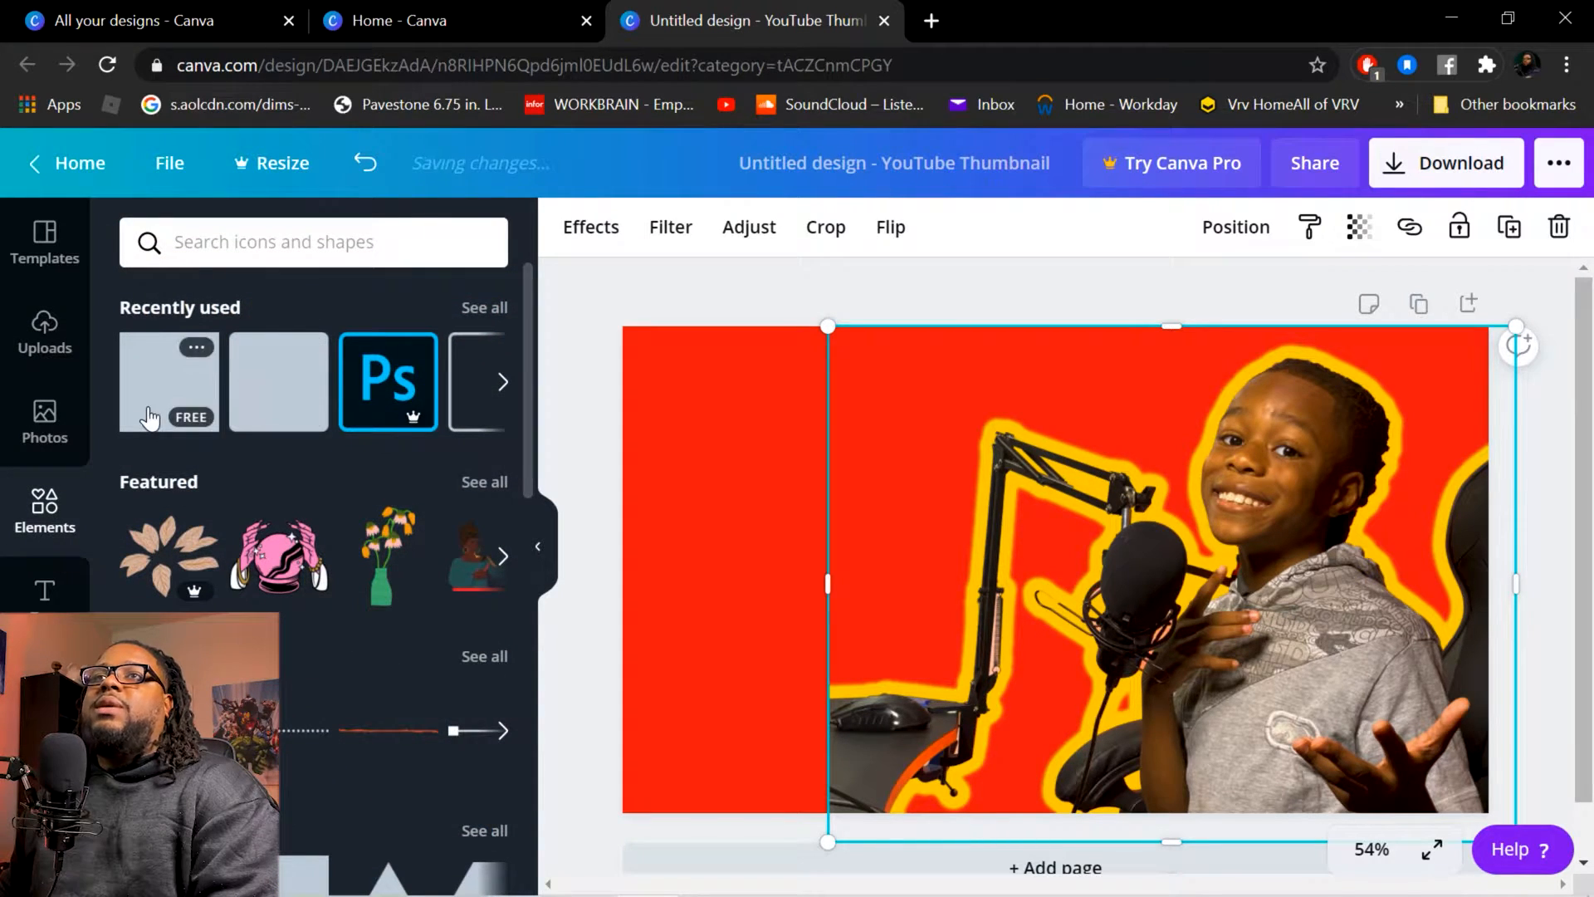
left_click(169, 382)
left_click_drag(1082, 540, 845, 447)
left_click_drag(887, 592, 830, 830)
left_click_drag(811, 704, 880, 849)
left_click_drag(738, 591, 706, 591)
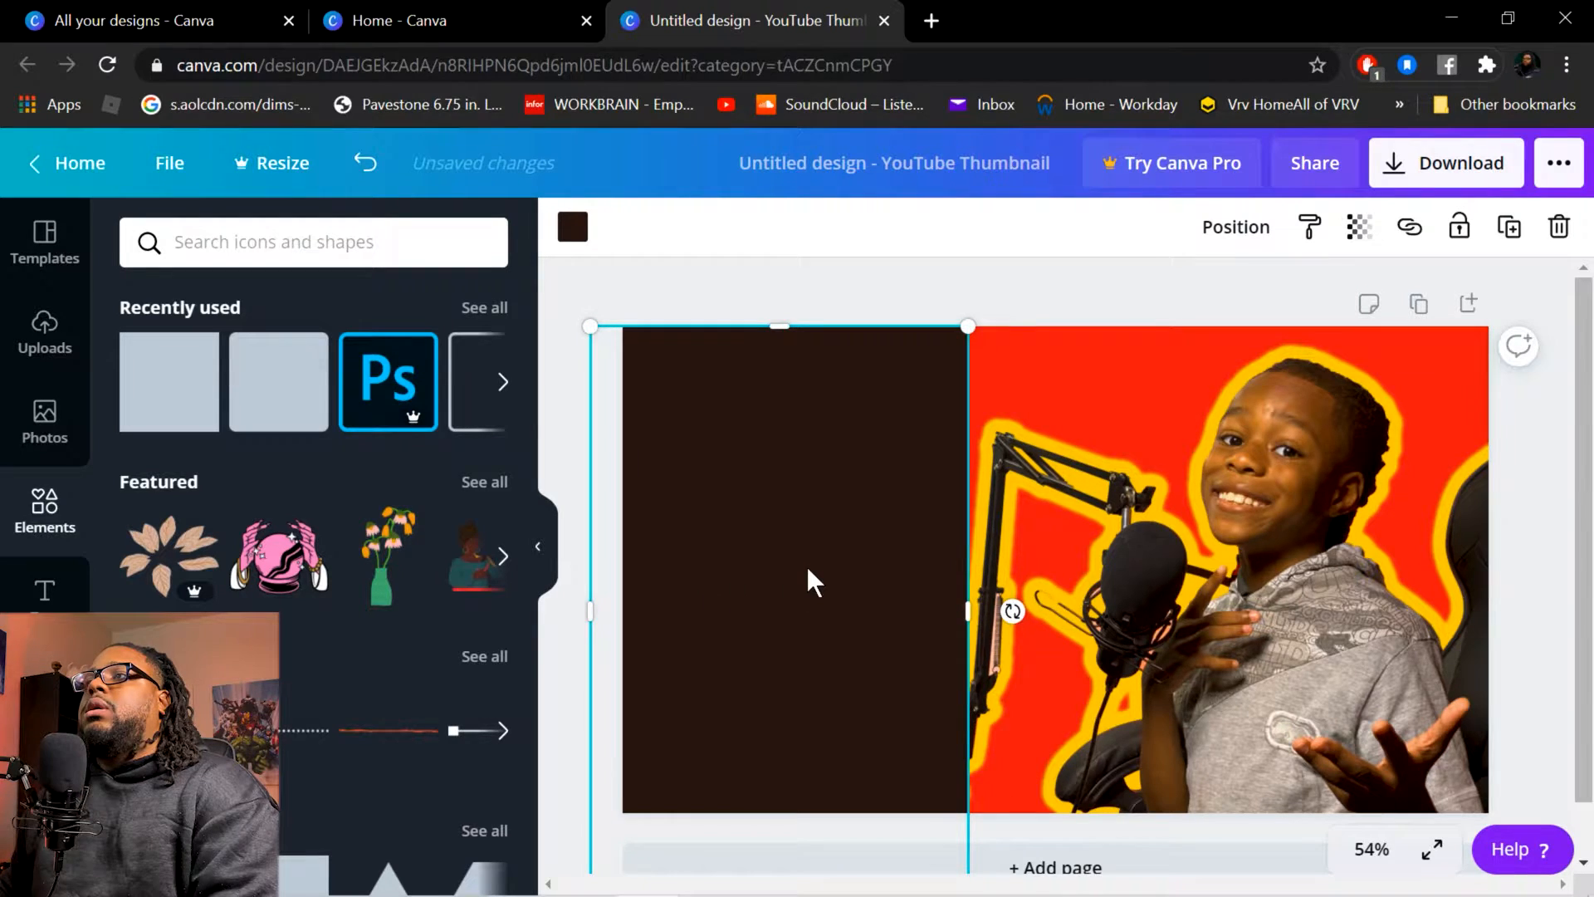
Colour the square on the thumbnail's left part black and deselect it.
left_click(569, 226)
left_click(146, 706)
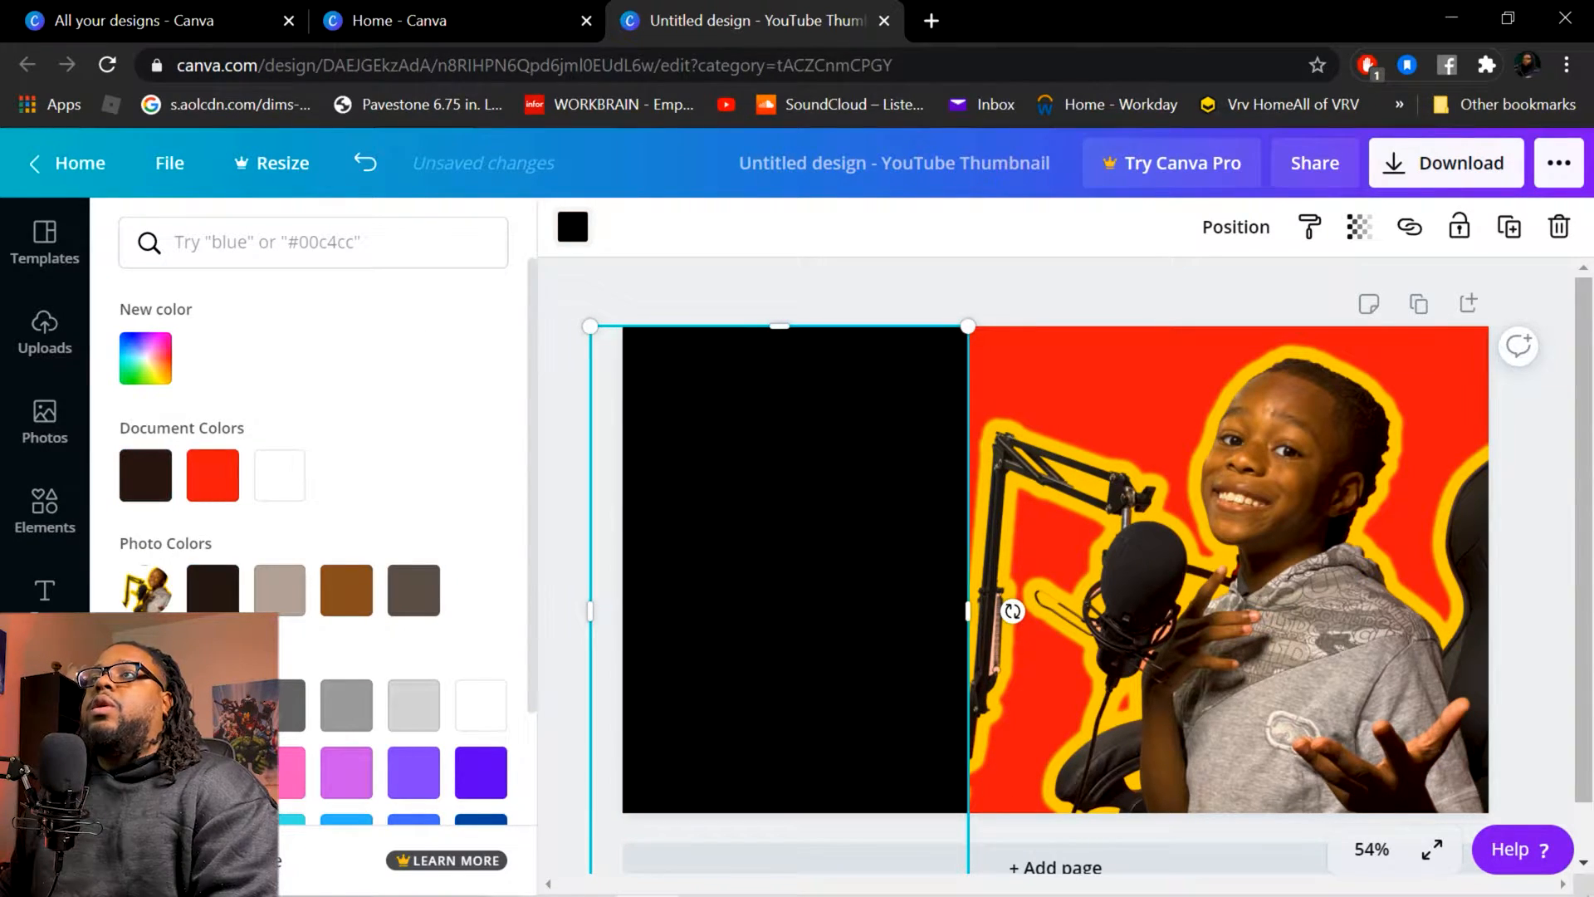
left_click(742, 299)
left_click(1008, 296)
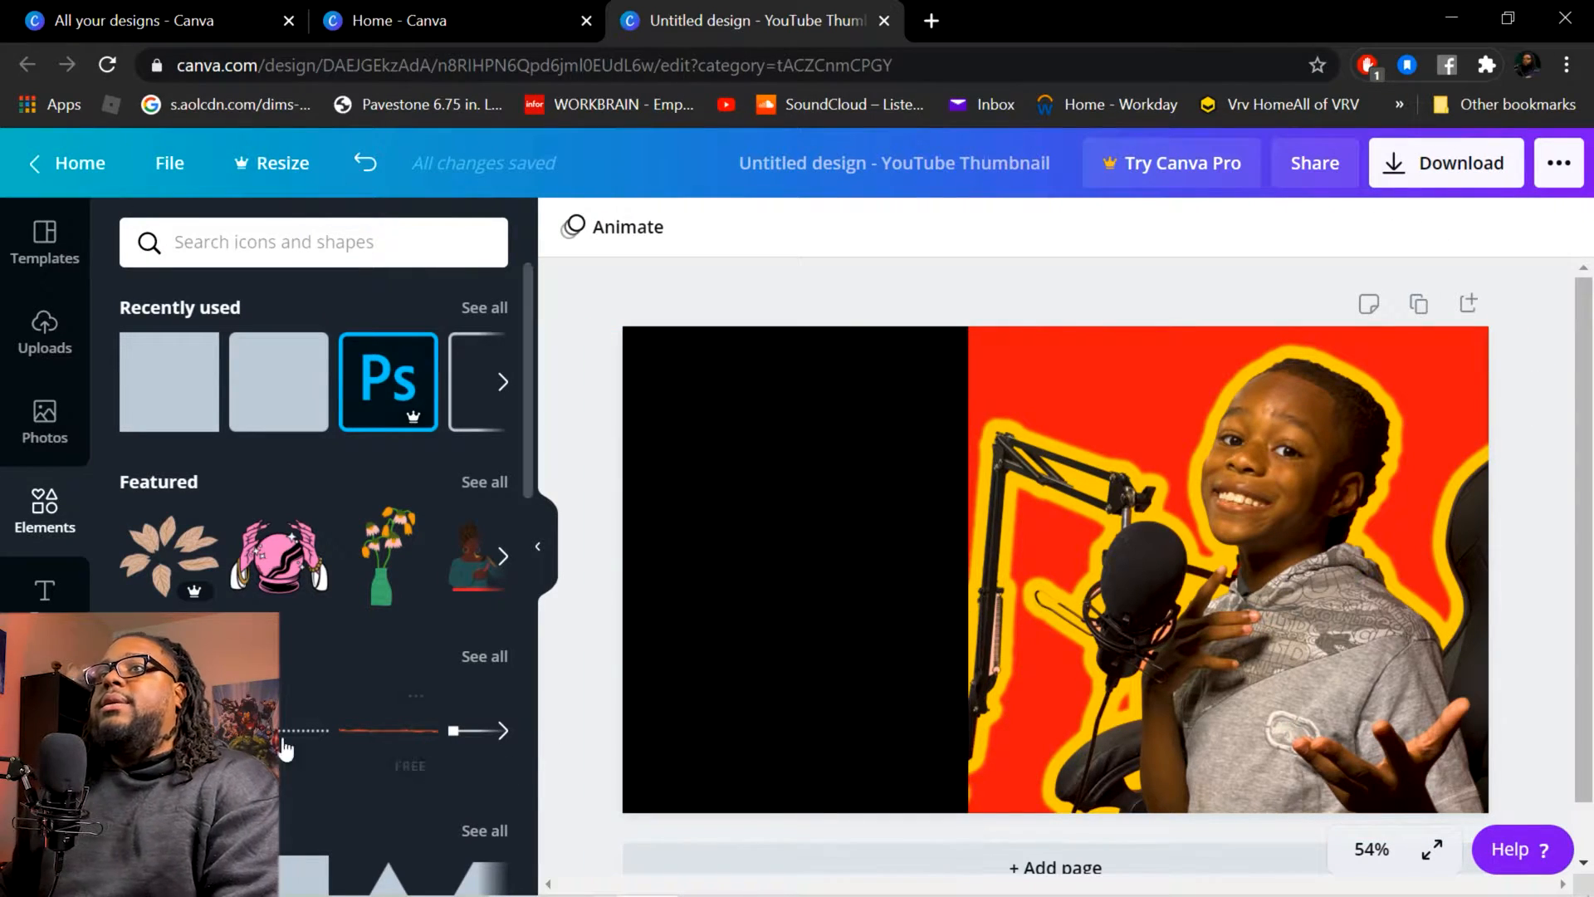
Add a heading text box to the thumbnail and browse the preset text styles.
left_click(46, 591)
left_click(302, 376)
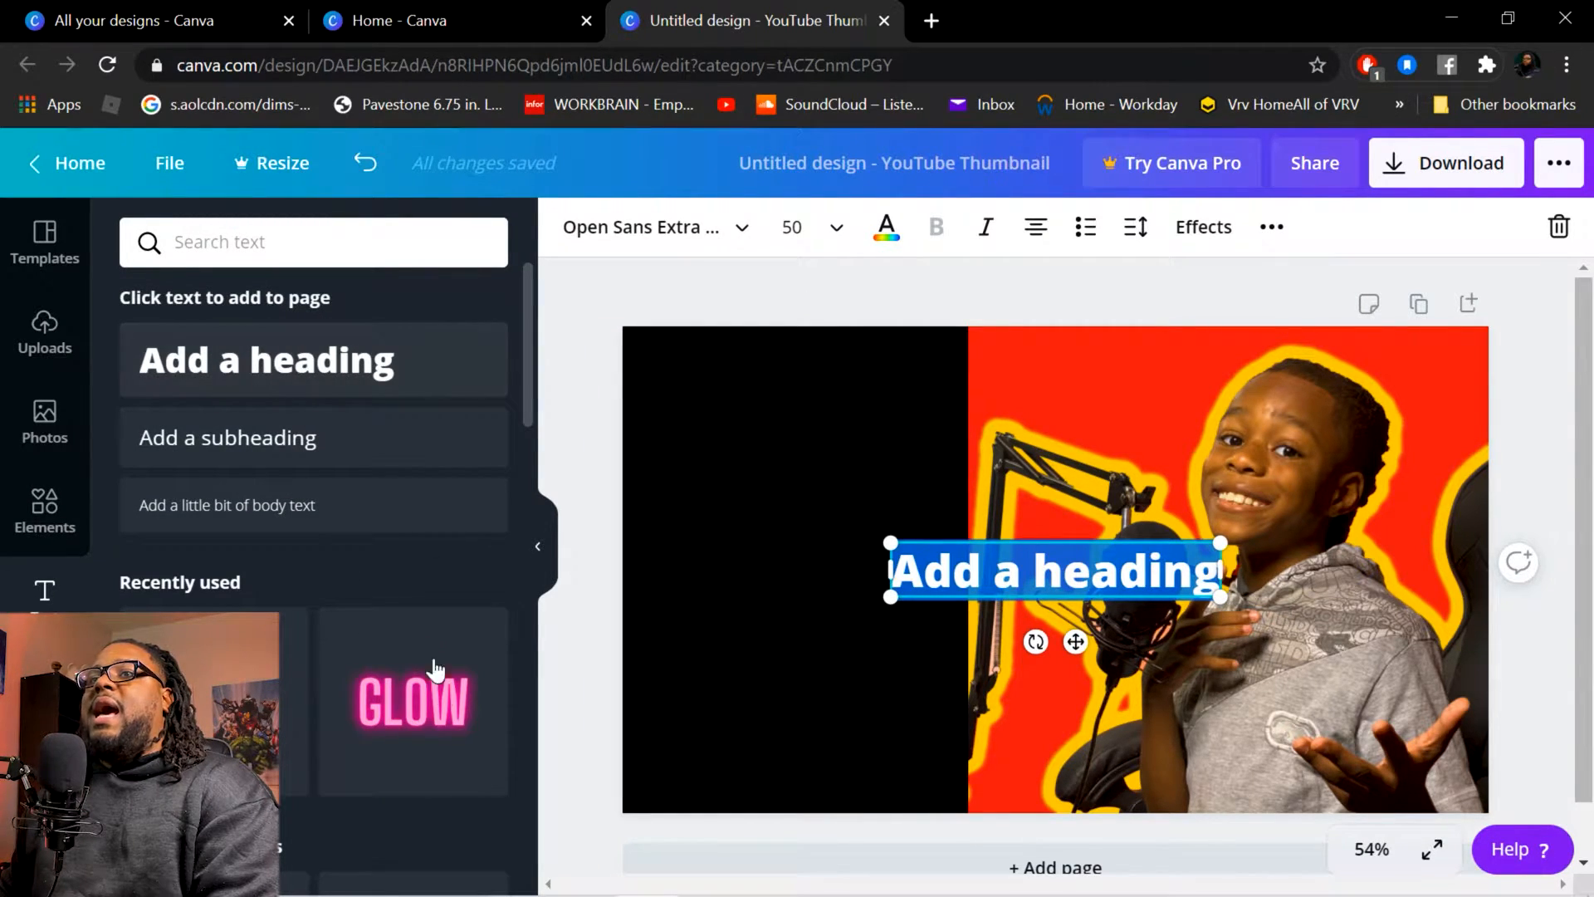
scroll(415, 614, "down", 10)
scroll(348, 640, "down", 10)
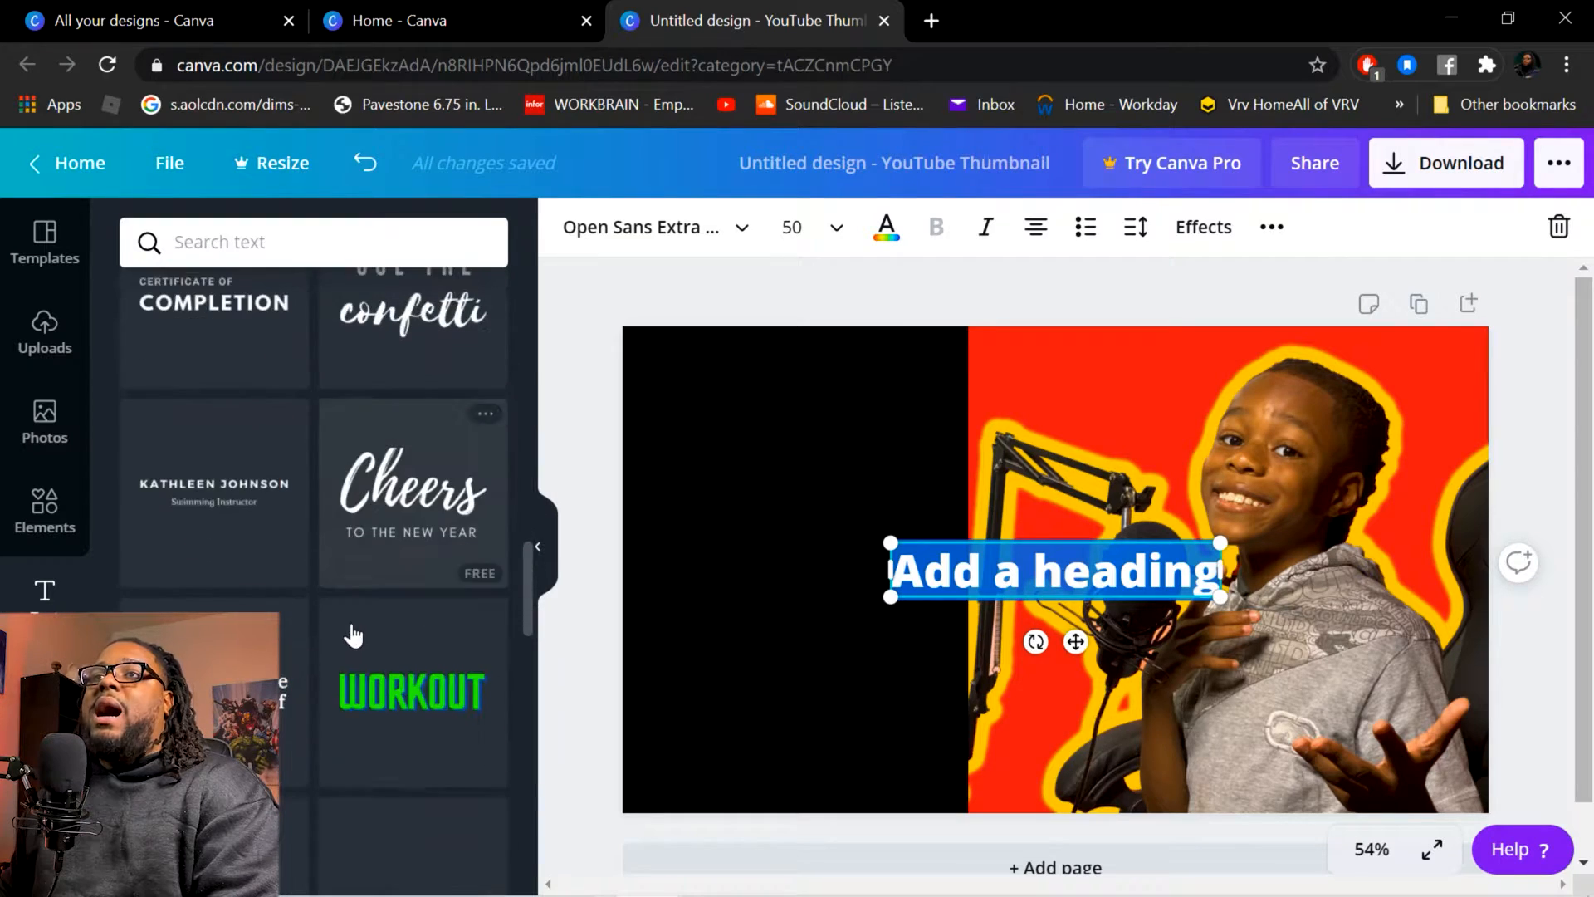
scroll(390, 651, "down", 12)
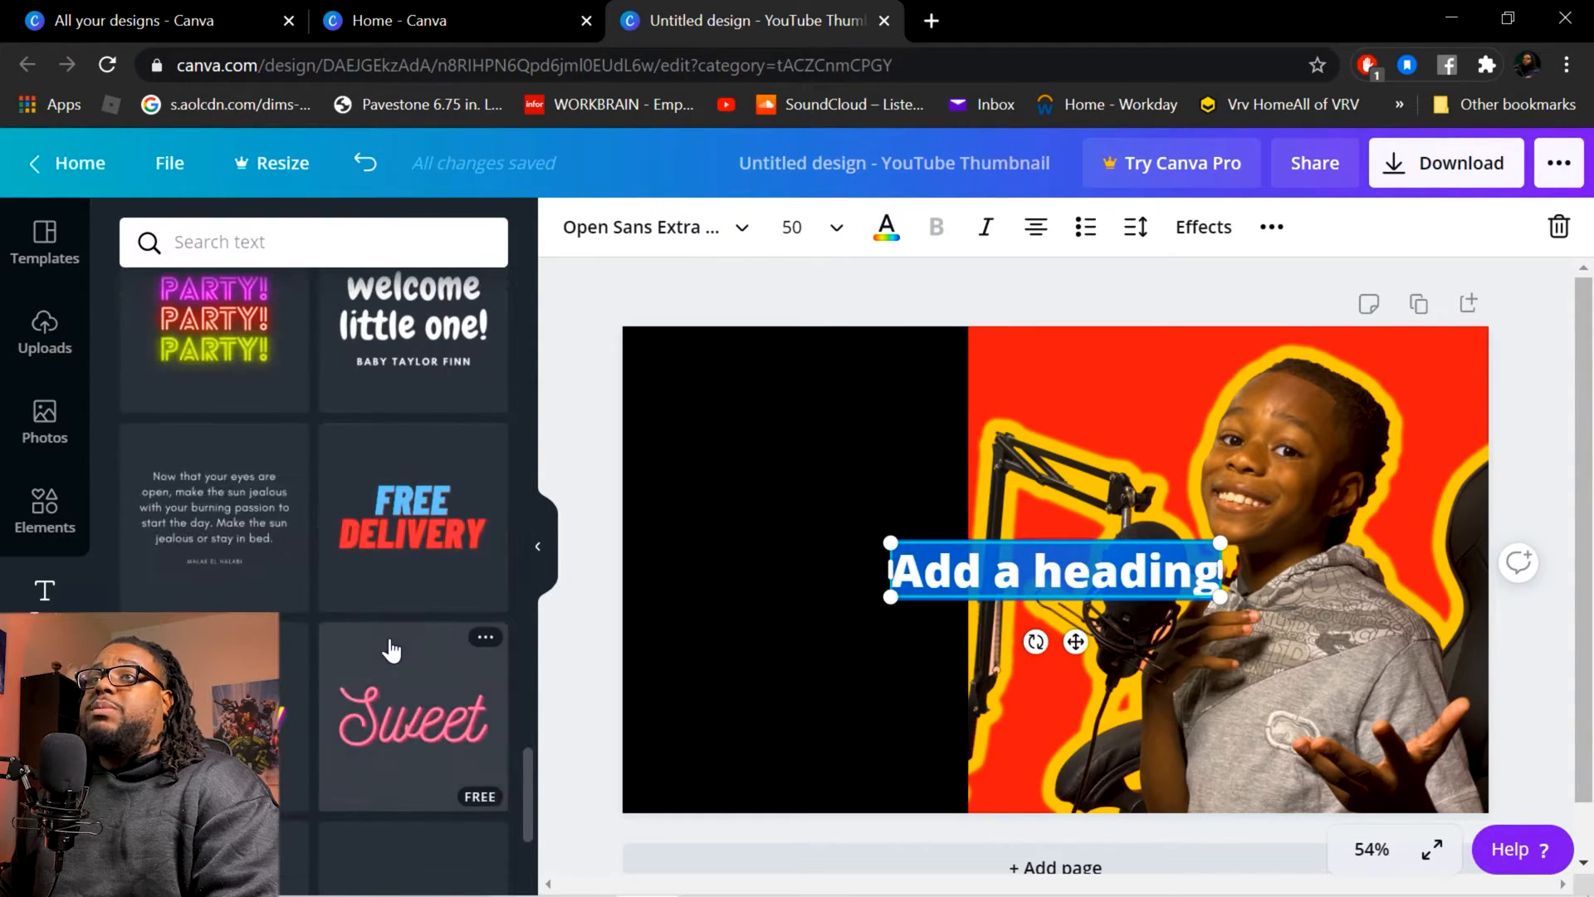
scroll(394, 643, "down", 3)
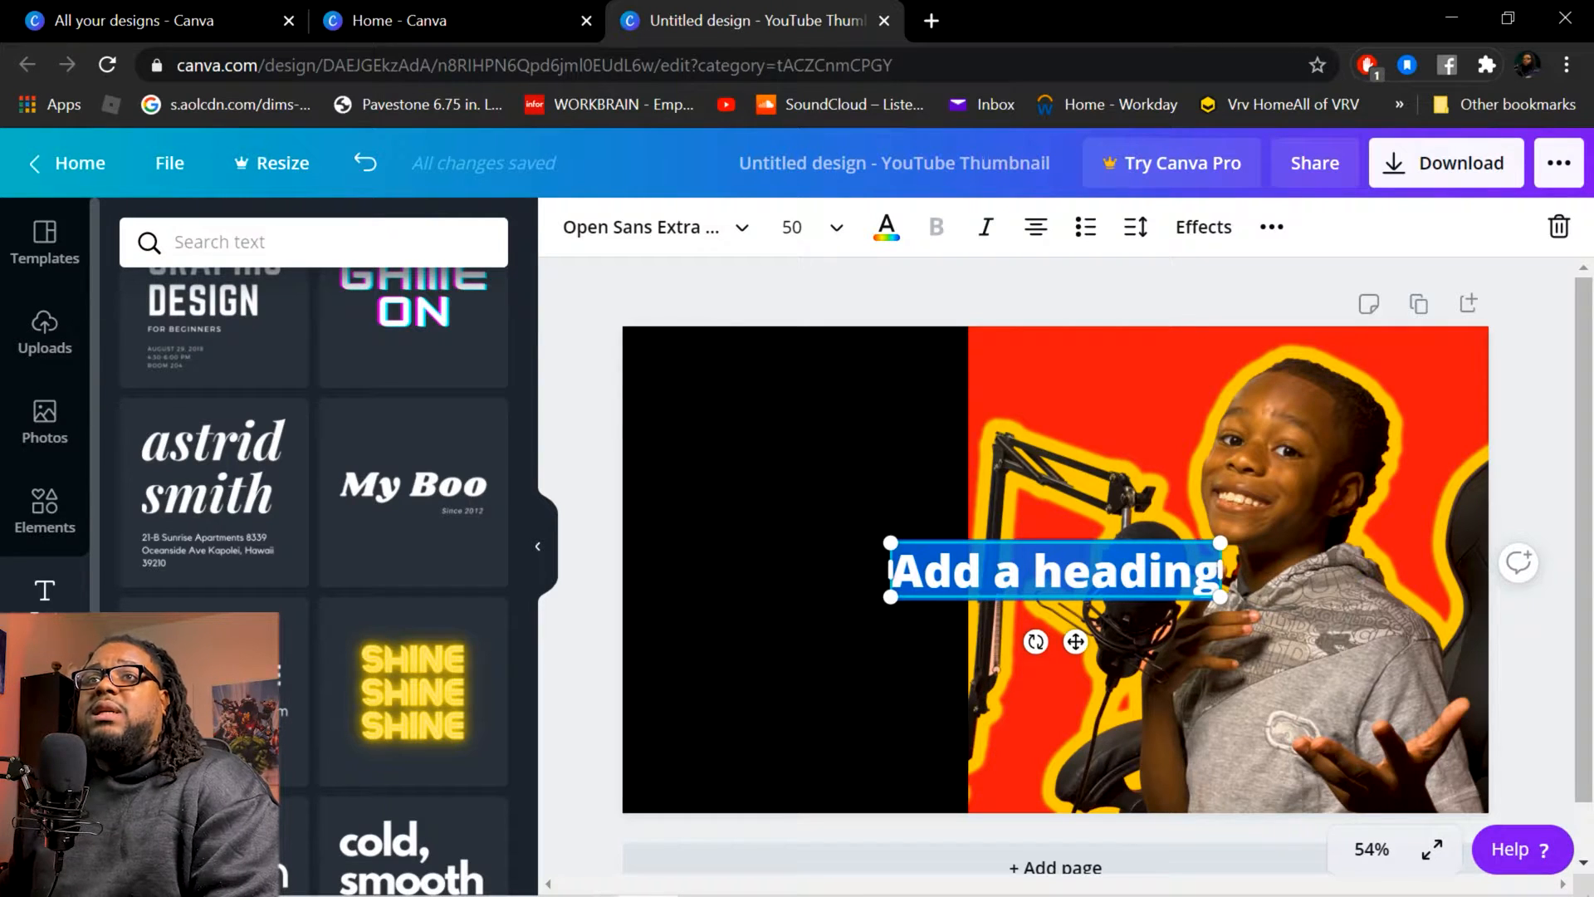
Browse the graphic collections in the elements library and enter "cat" as the search term.
left_click(45, 502)
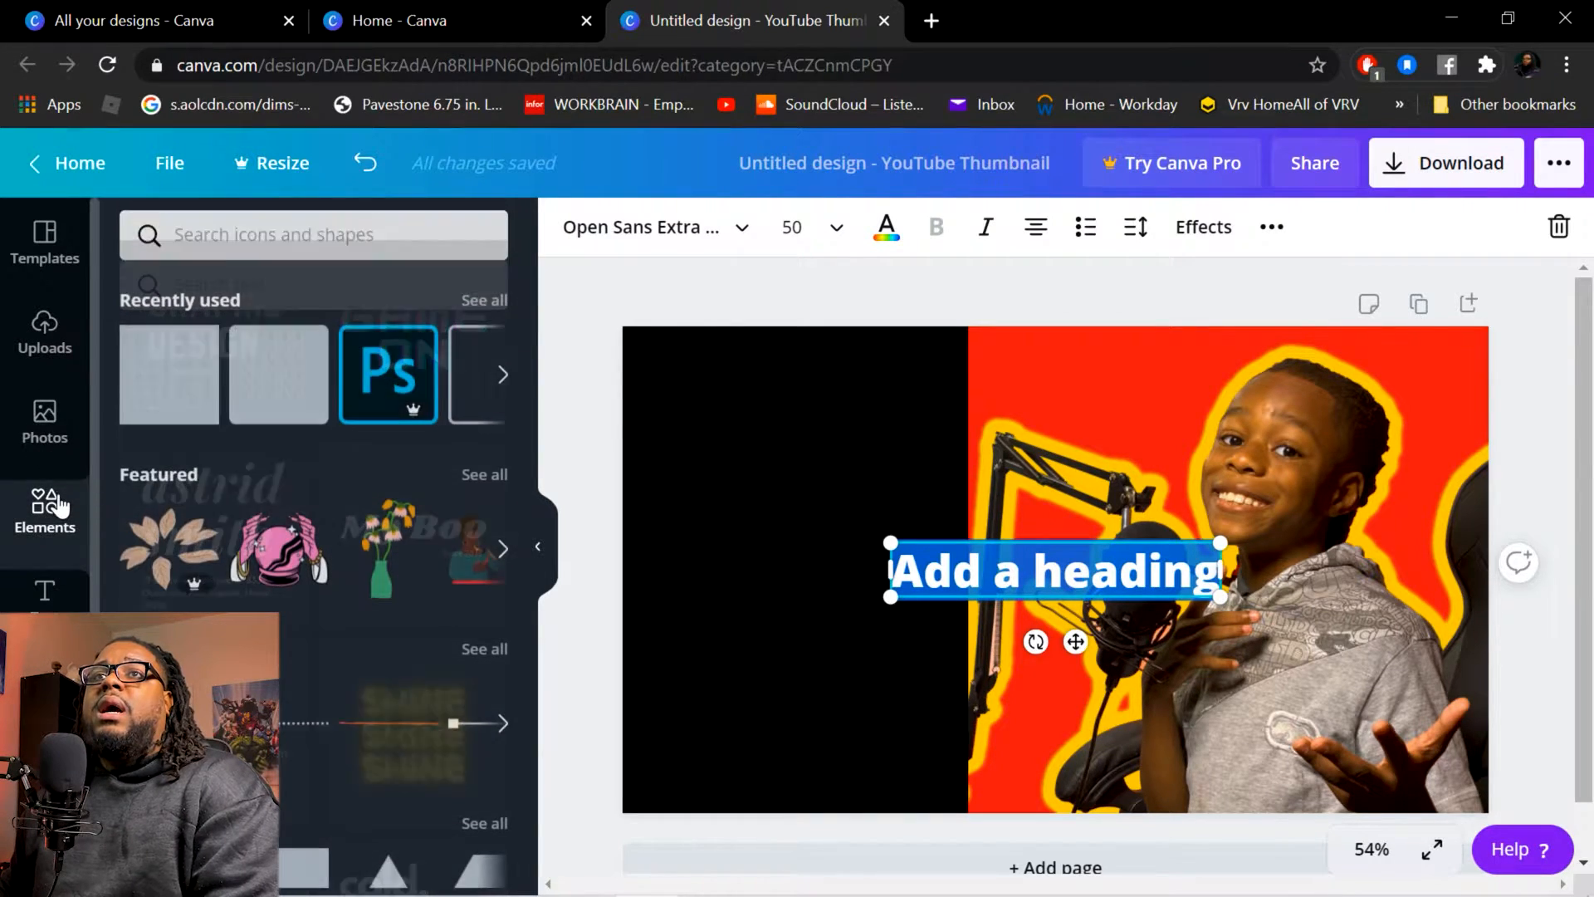
scroll(239, 559, "down", 4)
scroll(239, 559, "down", 6)
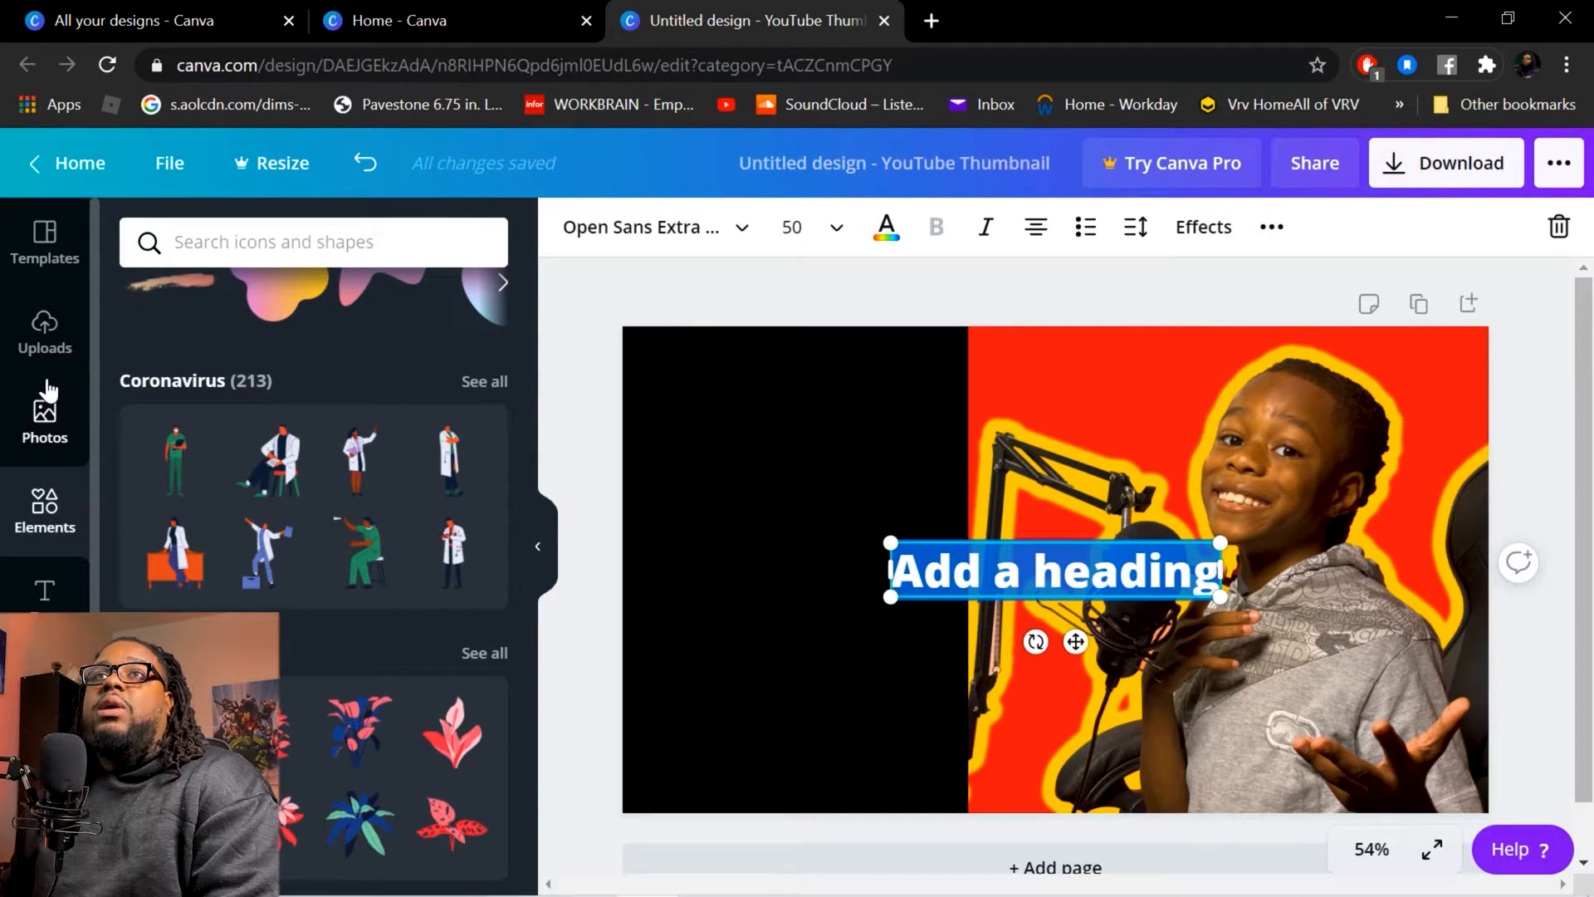
scroll(253, 506, "up", 7)
scroll(260, 504, "up", 2)
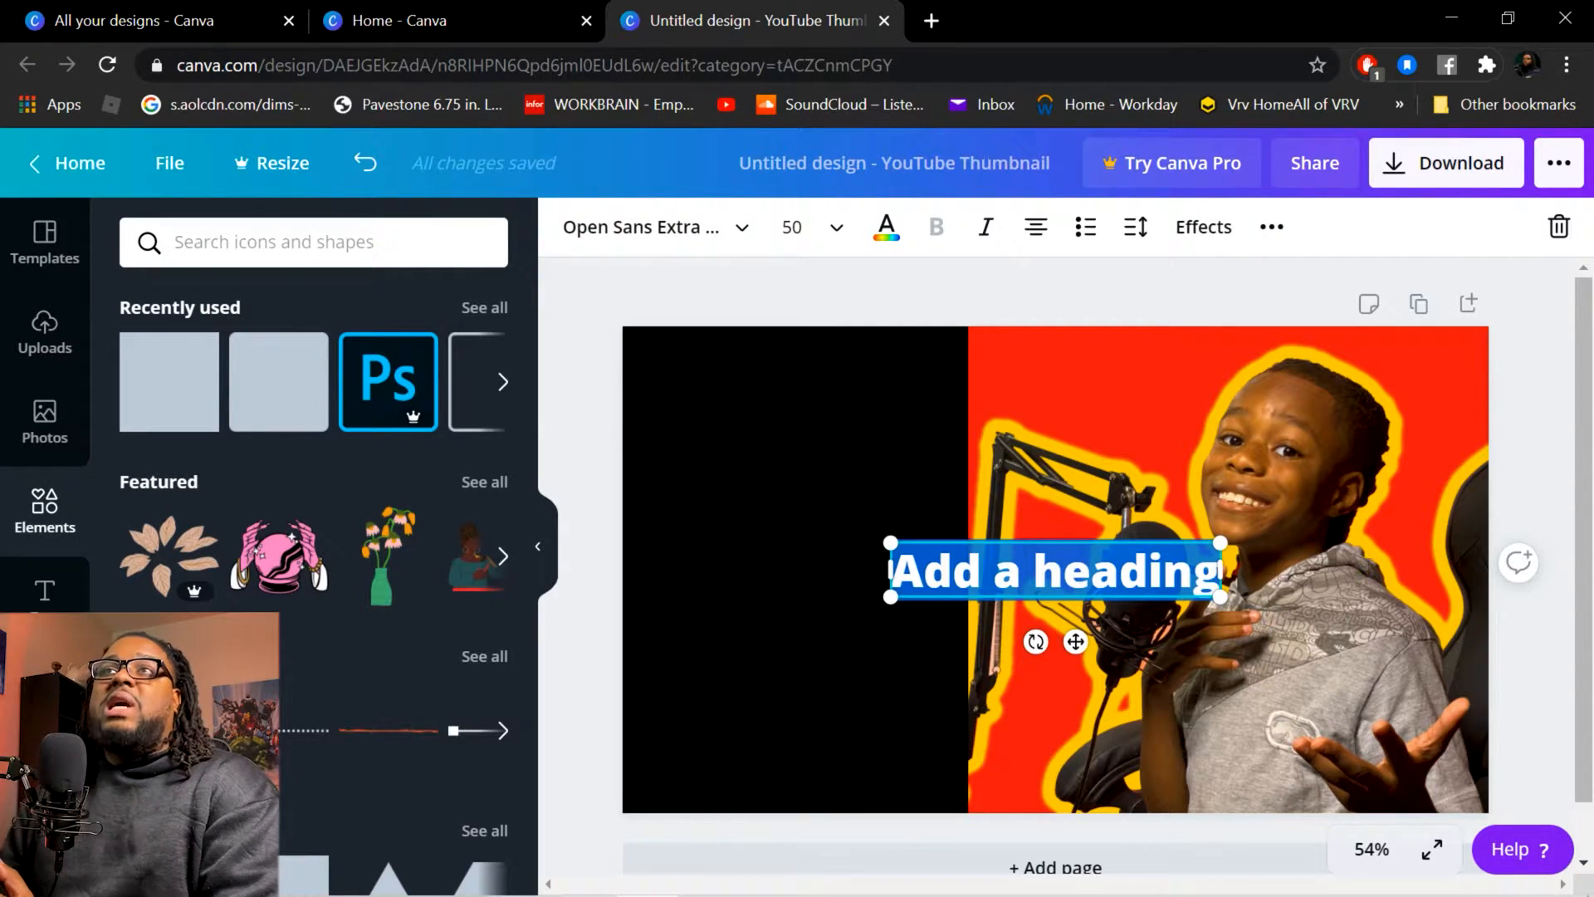
left_click(274, 243)
type("cat")
Look through the available shapes, frames and background images.
left_click(44, 241)
scroll(47, 372, "down", 1)
scroll(46, 370, "down", 1)
left_click(58, 415)
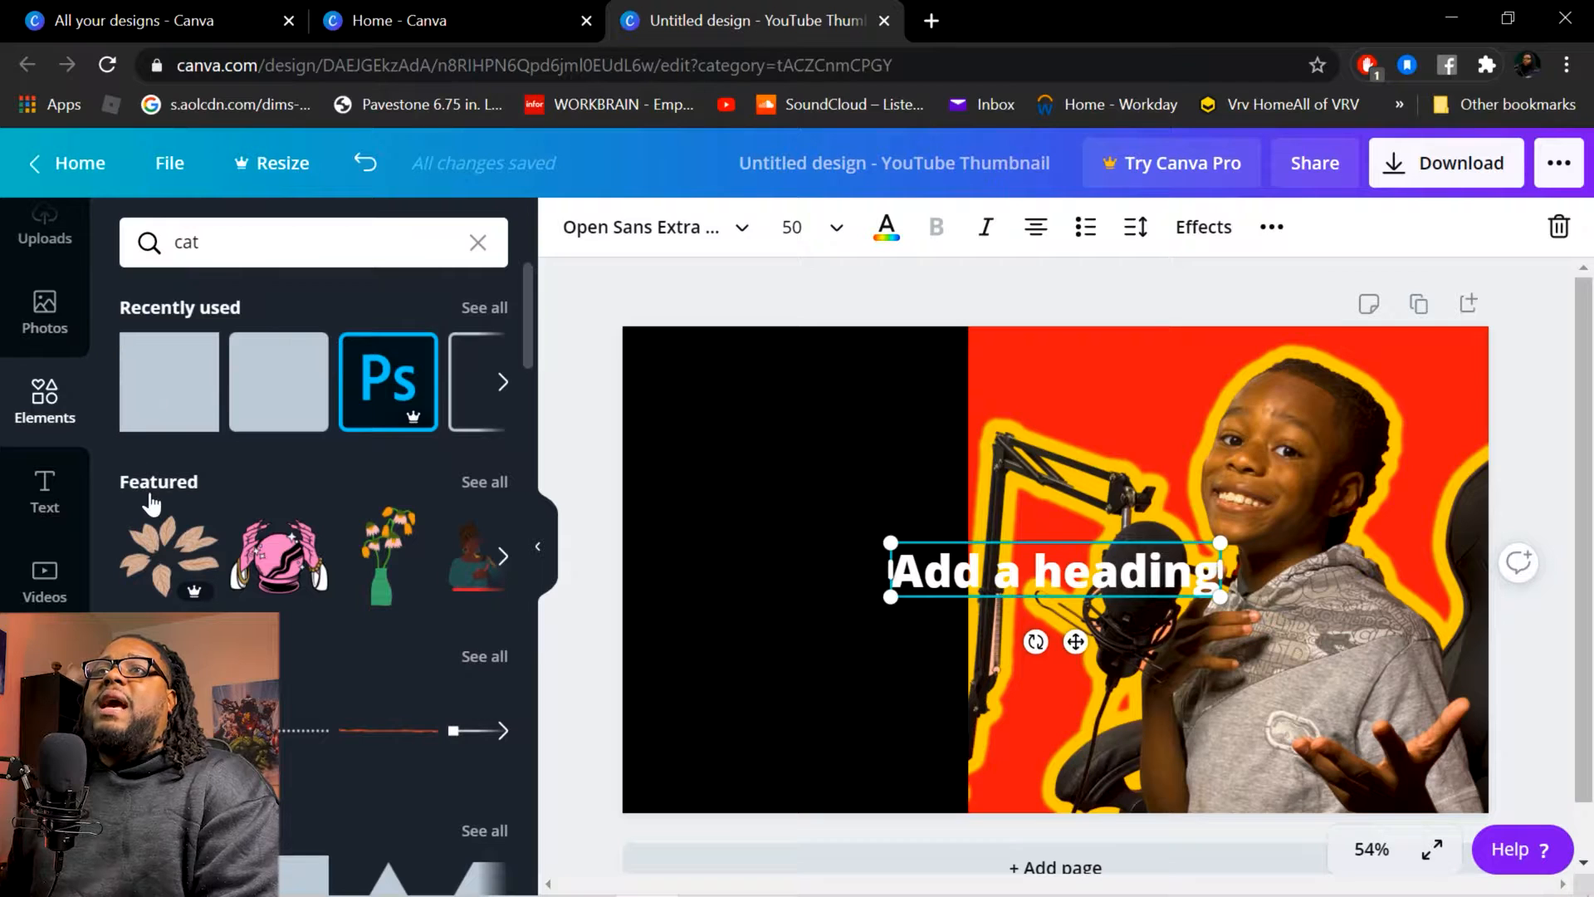
scroll(149, 503, "down", 5)
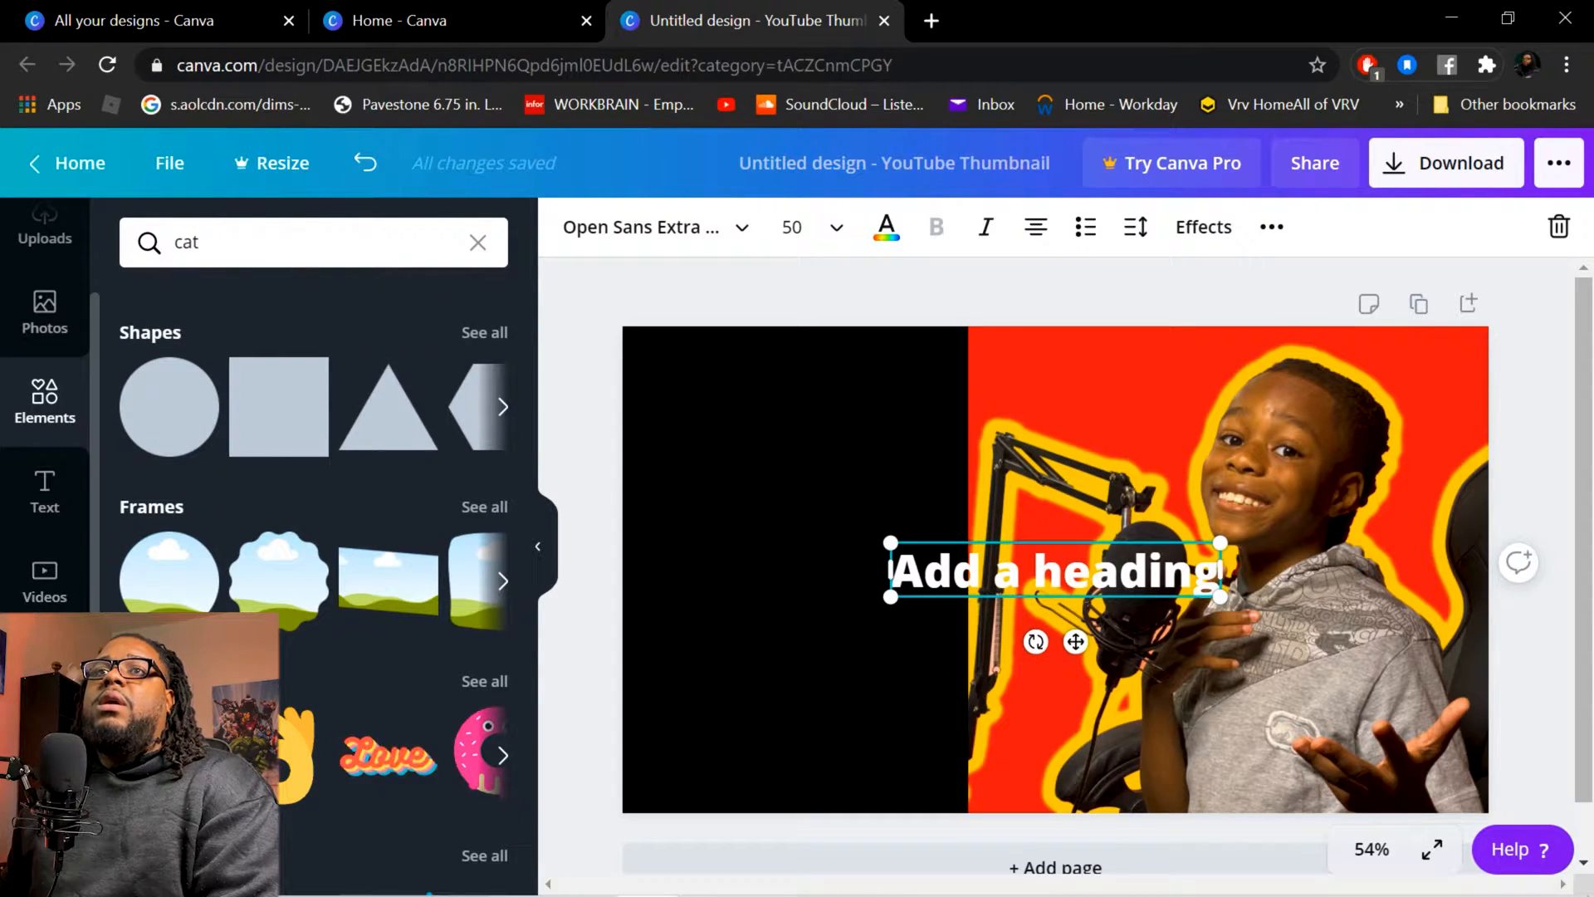
left_click(46, 664)
scroll(195, 665, "down", 3)
scroll(316, 540, "down", 3)
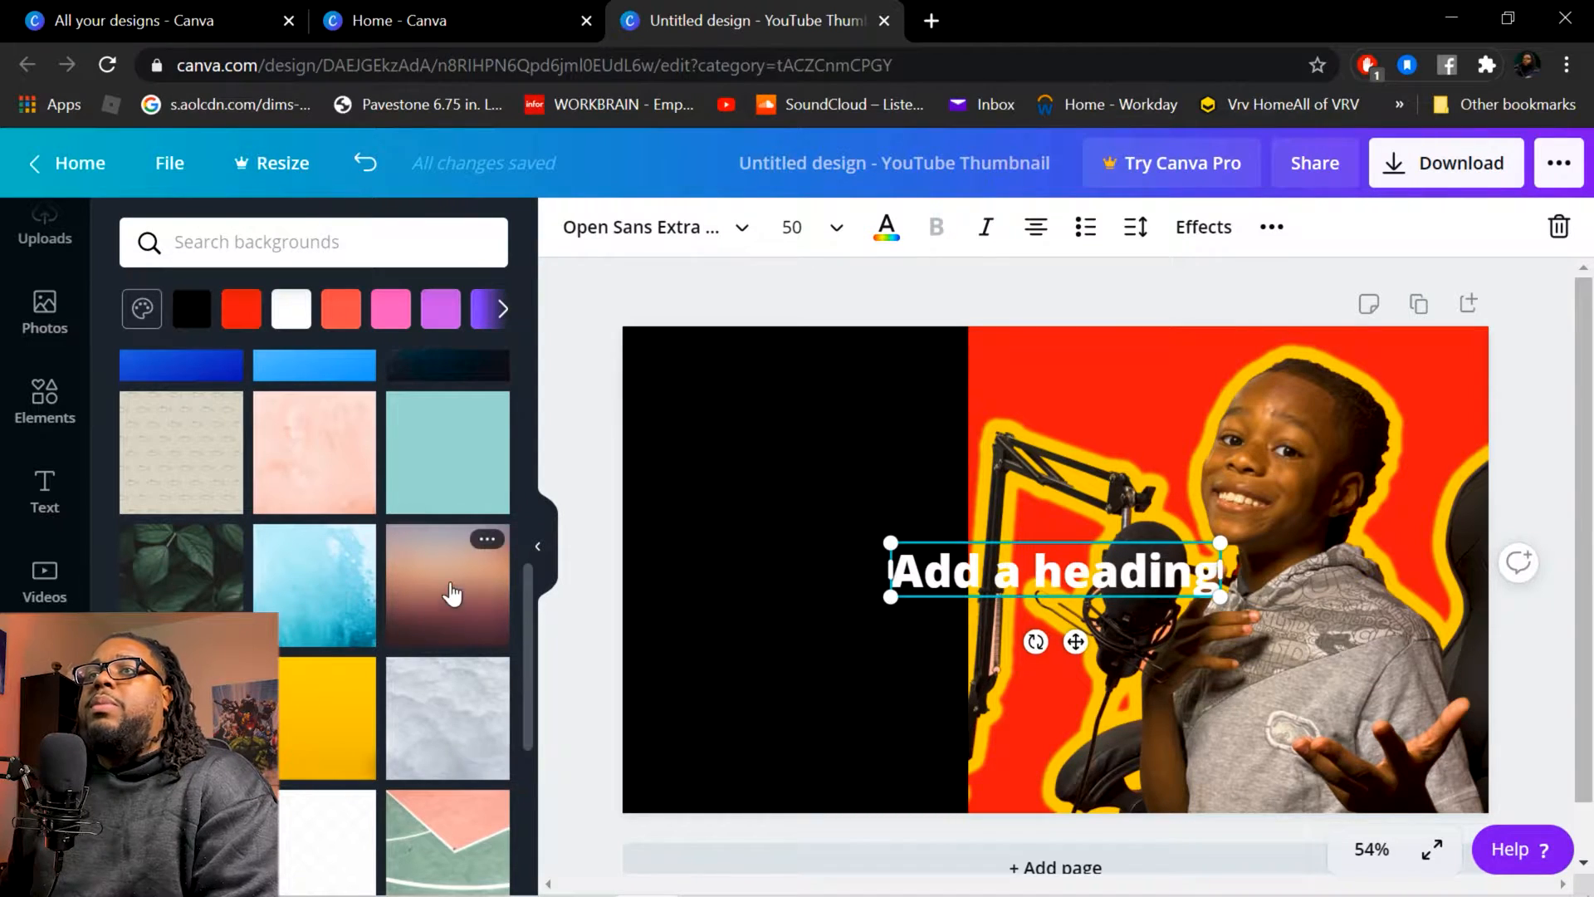
scroll(316, 539, "down", 3)
Replace the heading's placeholder text with "How to Make a Dope Beat".
double_click(1146, 573)
triple_click(1146, 572)
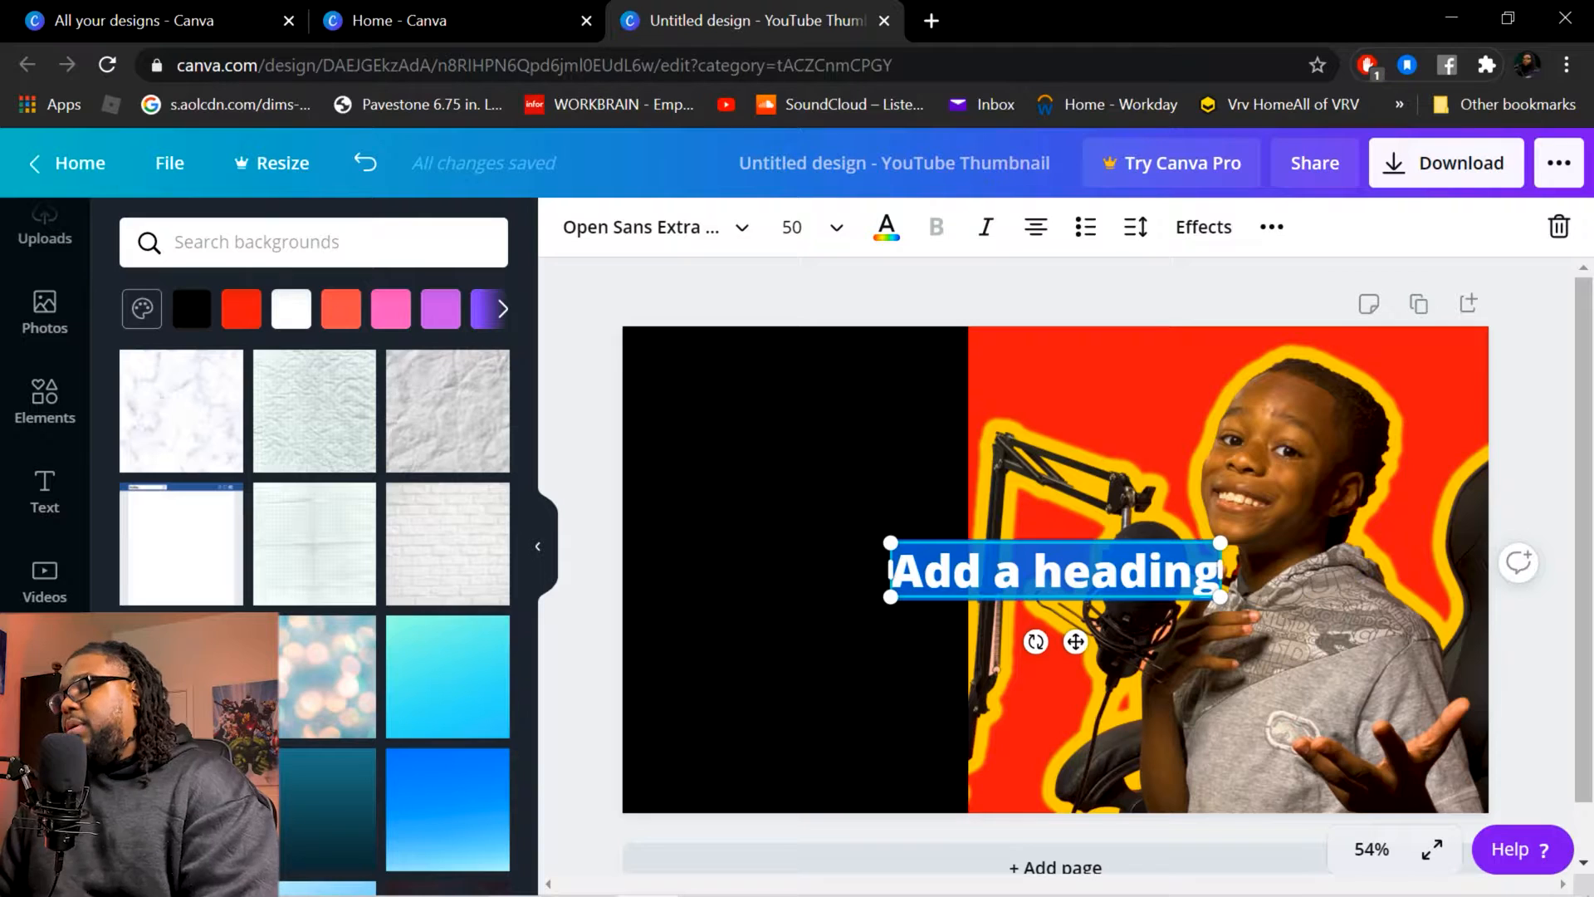
type("How to ")
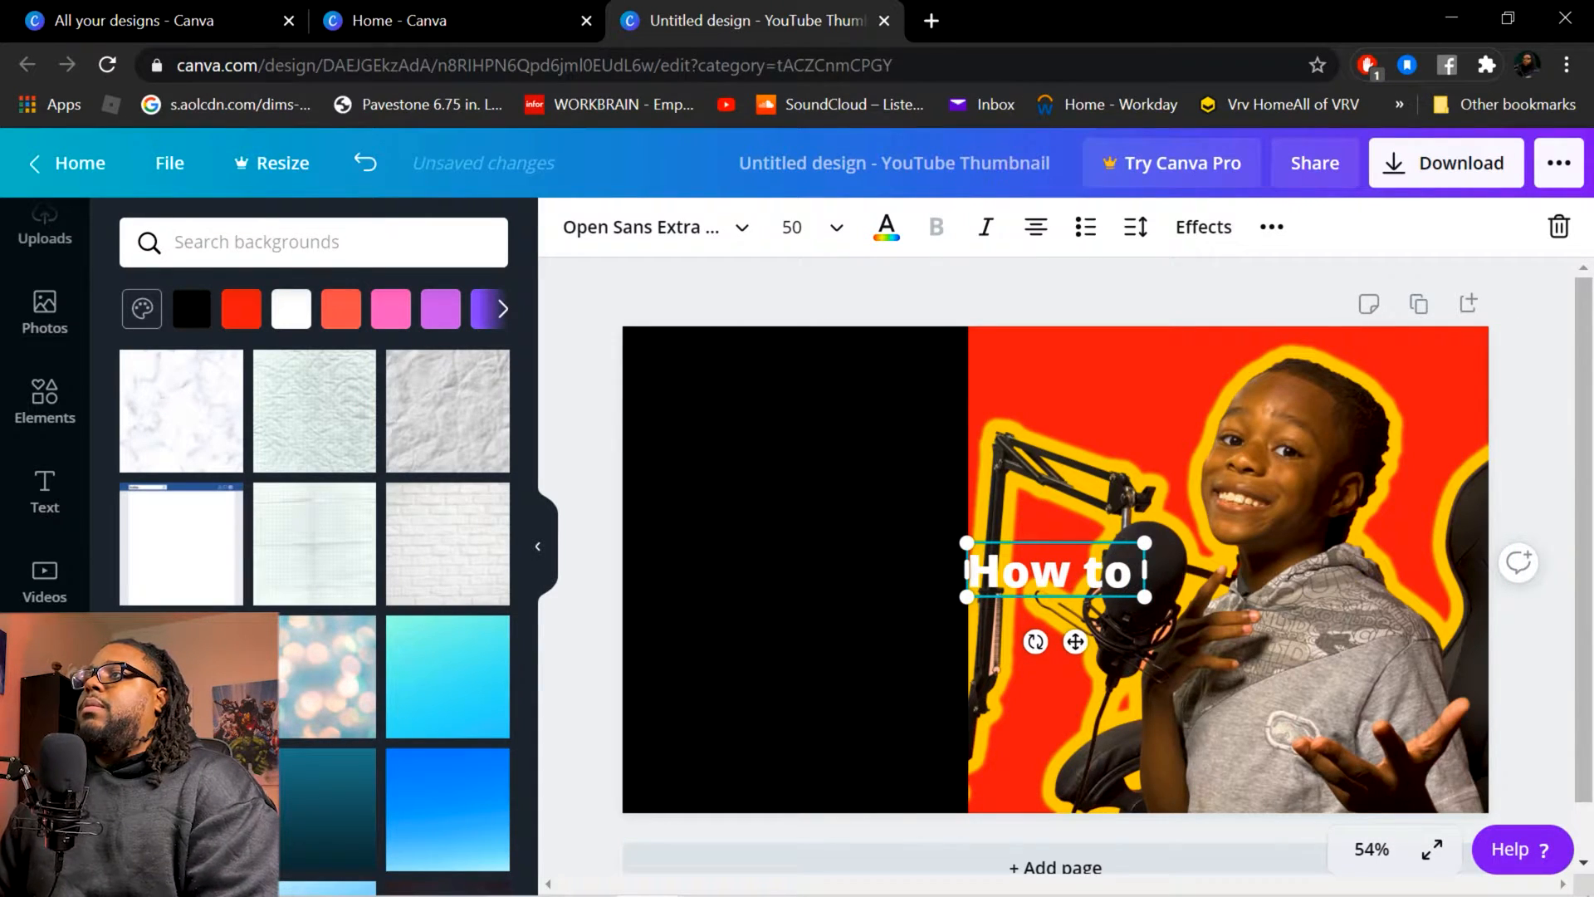
type("Make a Dope")
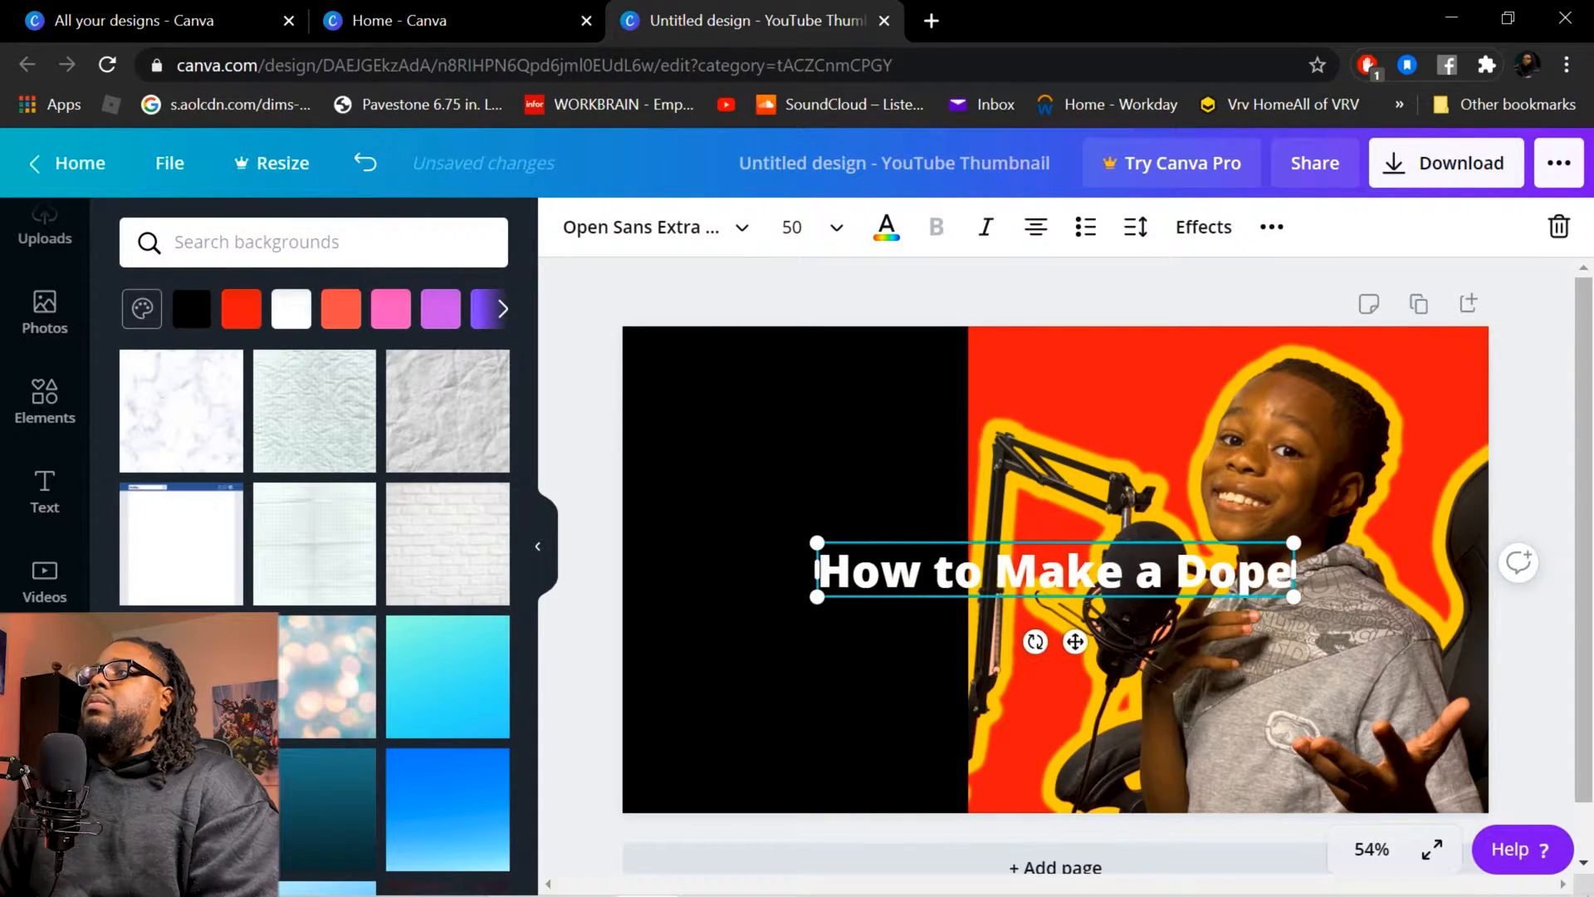
type(" Bea")
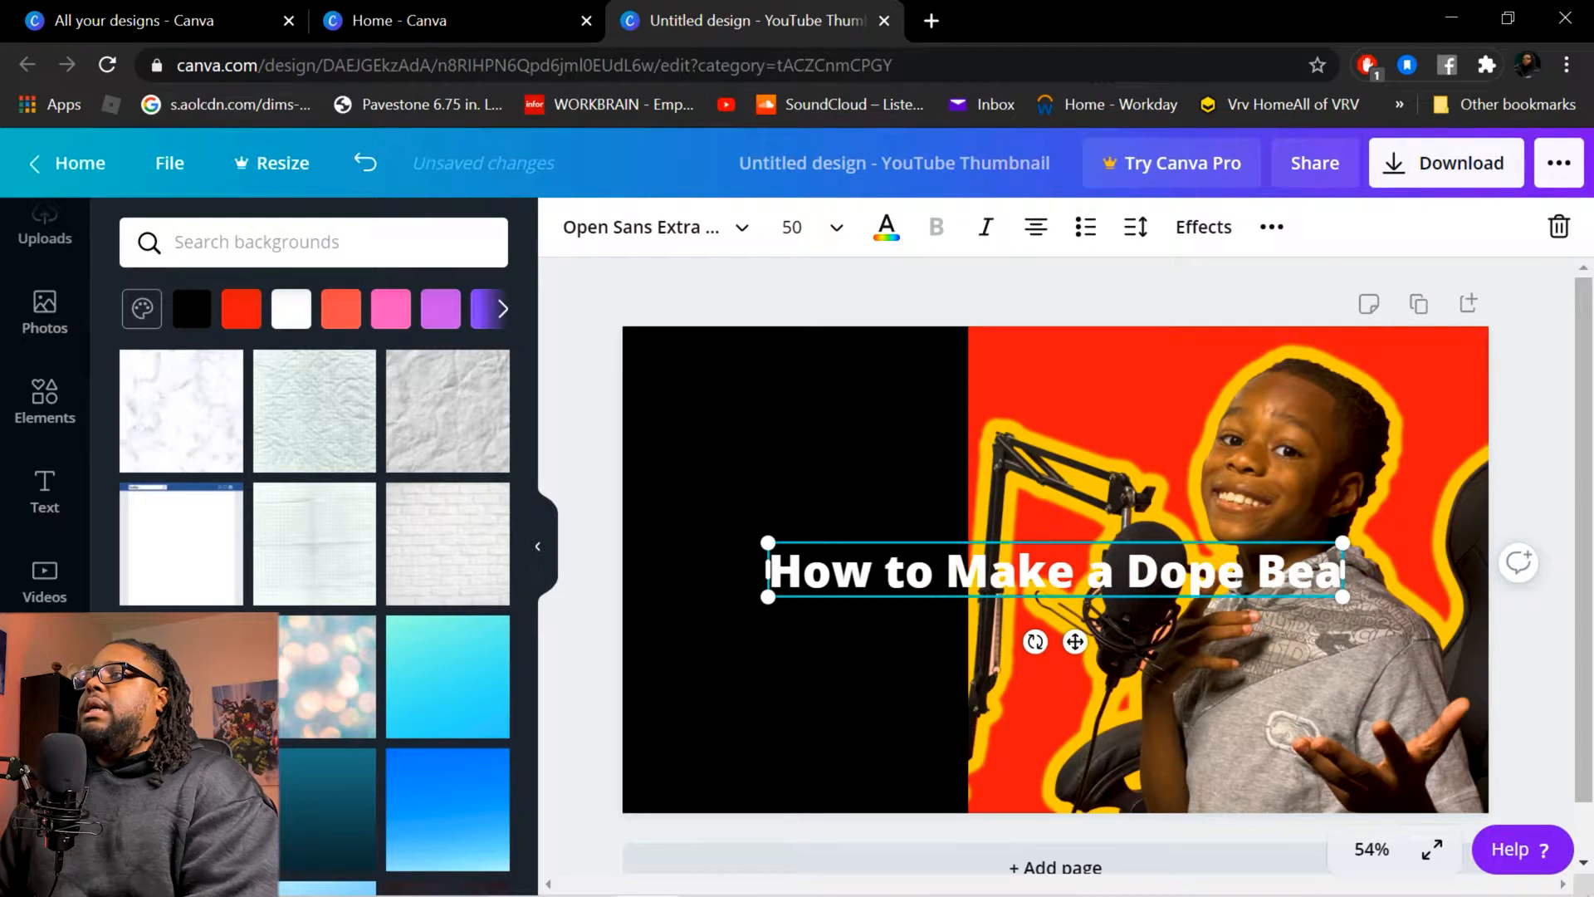
type("t")
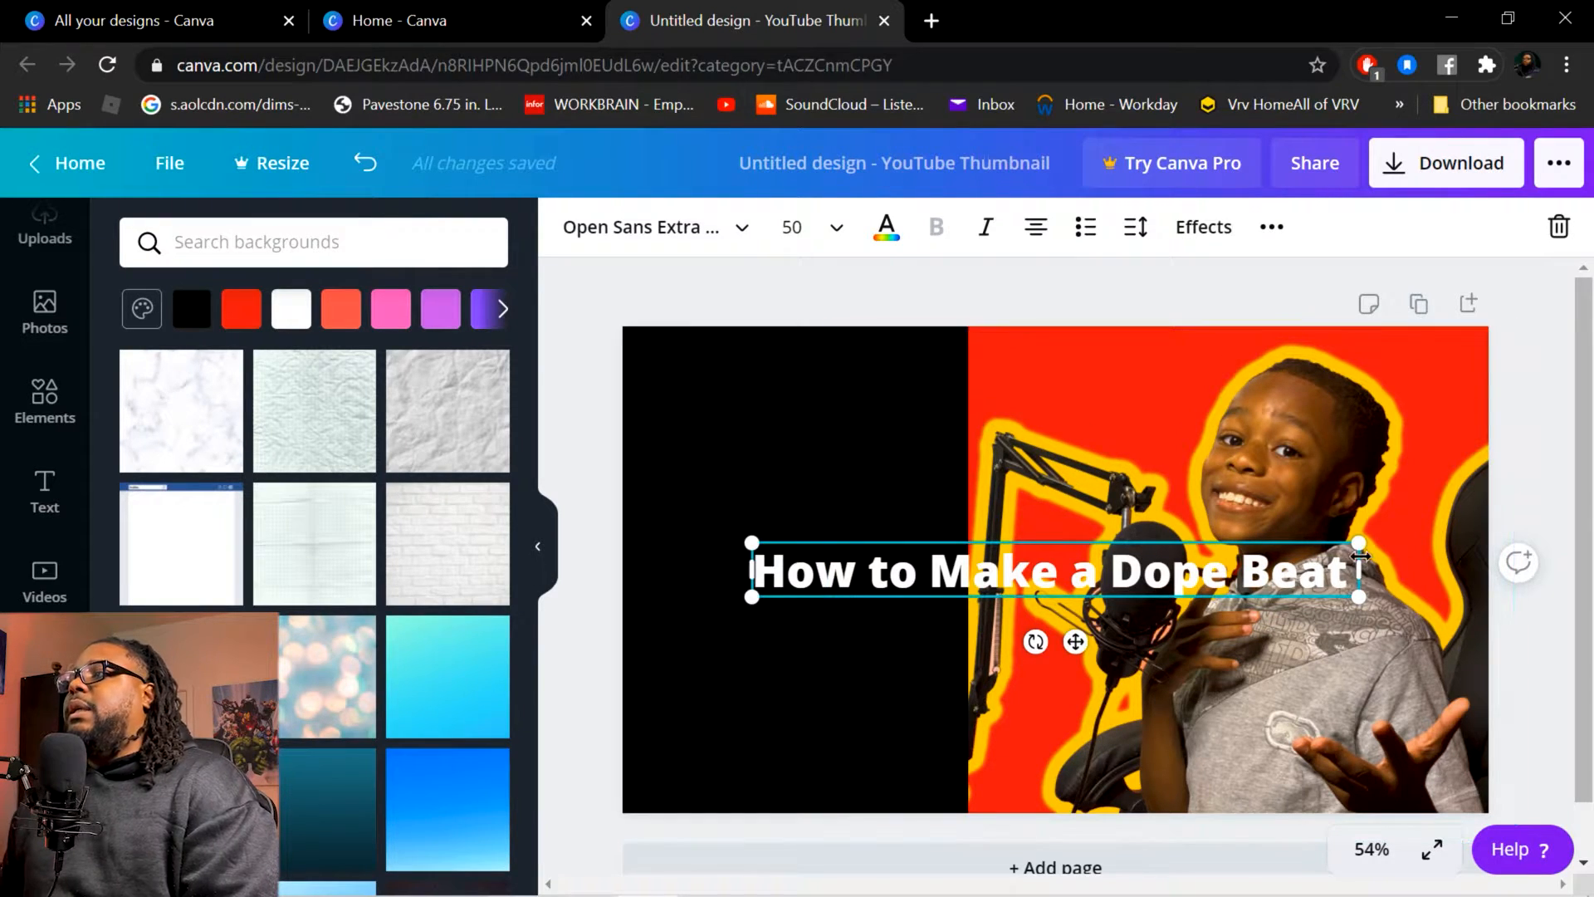
Narrow the heading's text box so the text wraps, and append "In FL STUDIO" to it.
left_click_drag(1362, 558, 1091, 577)
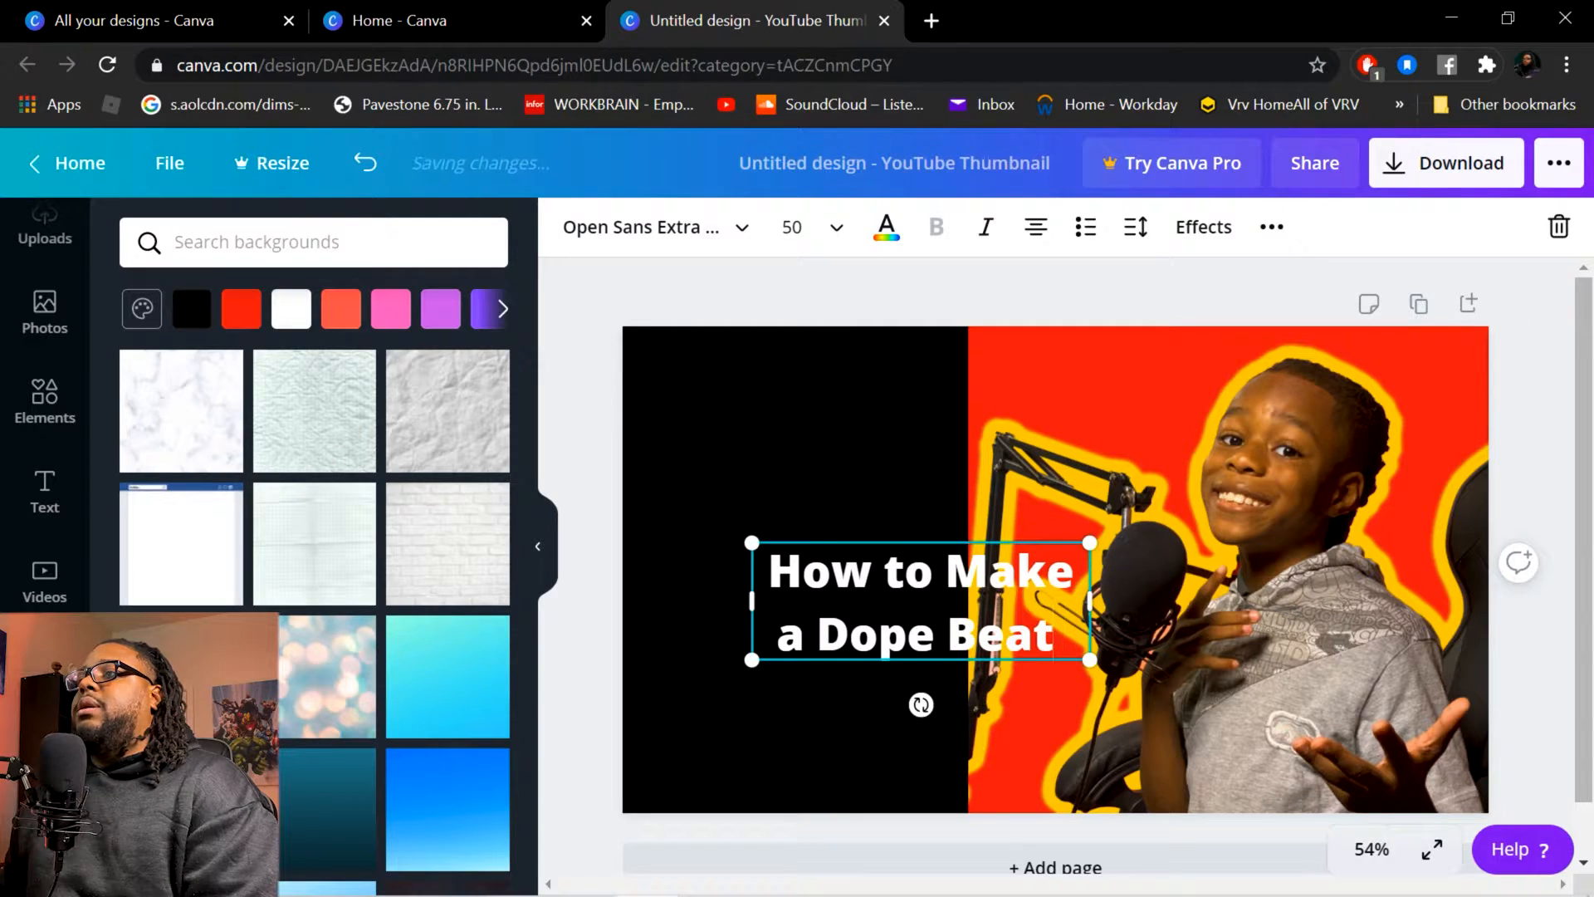
type("In FL")
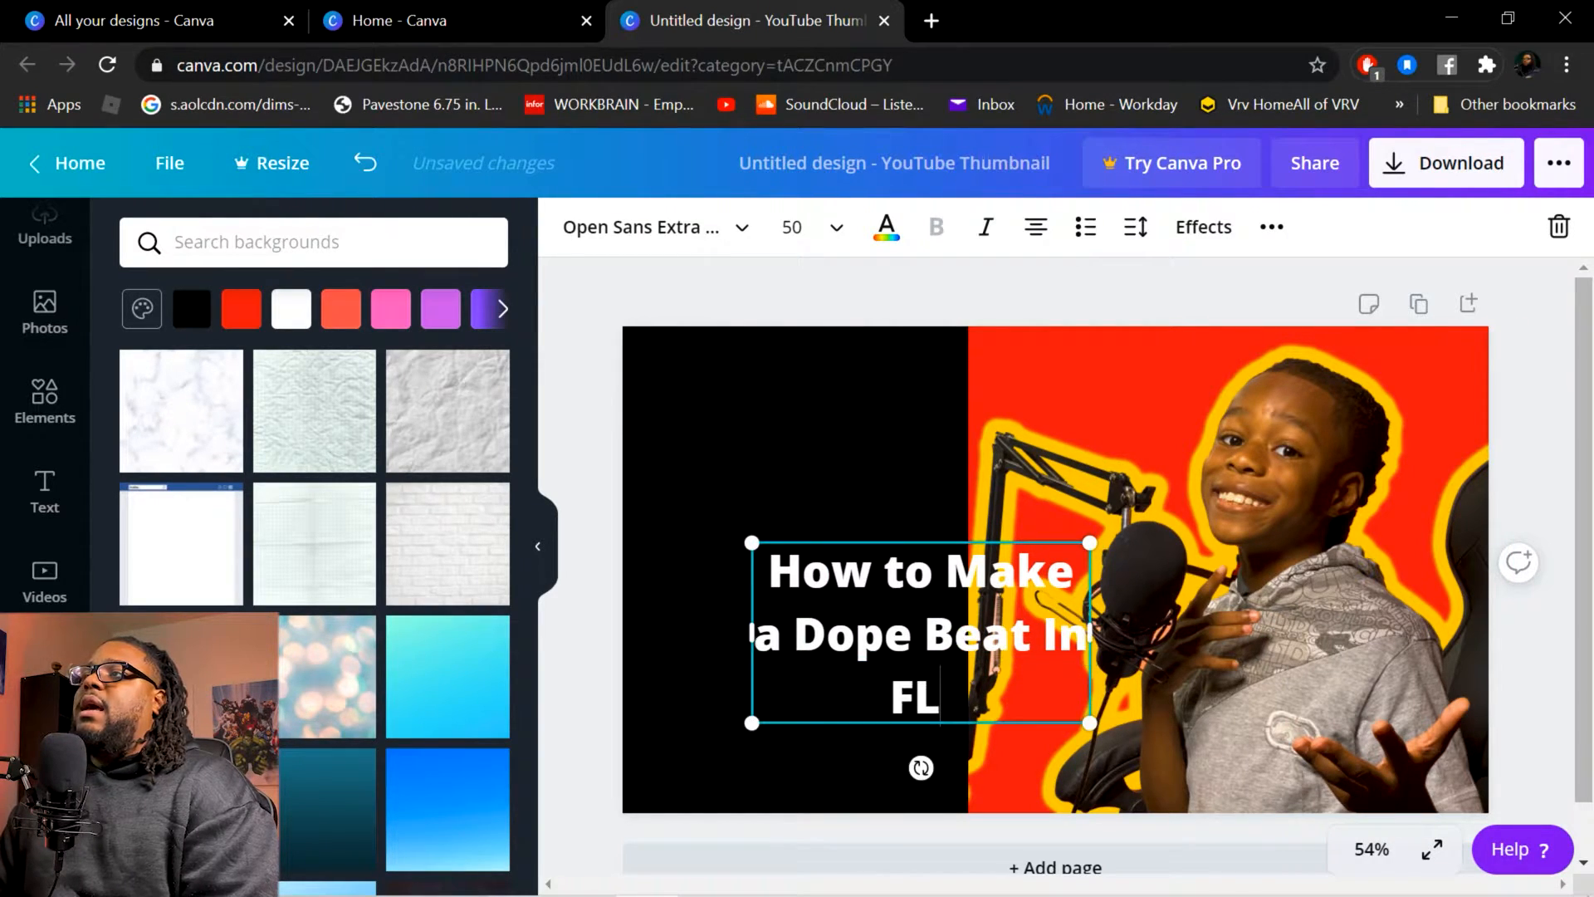
type(" STUDIO")
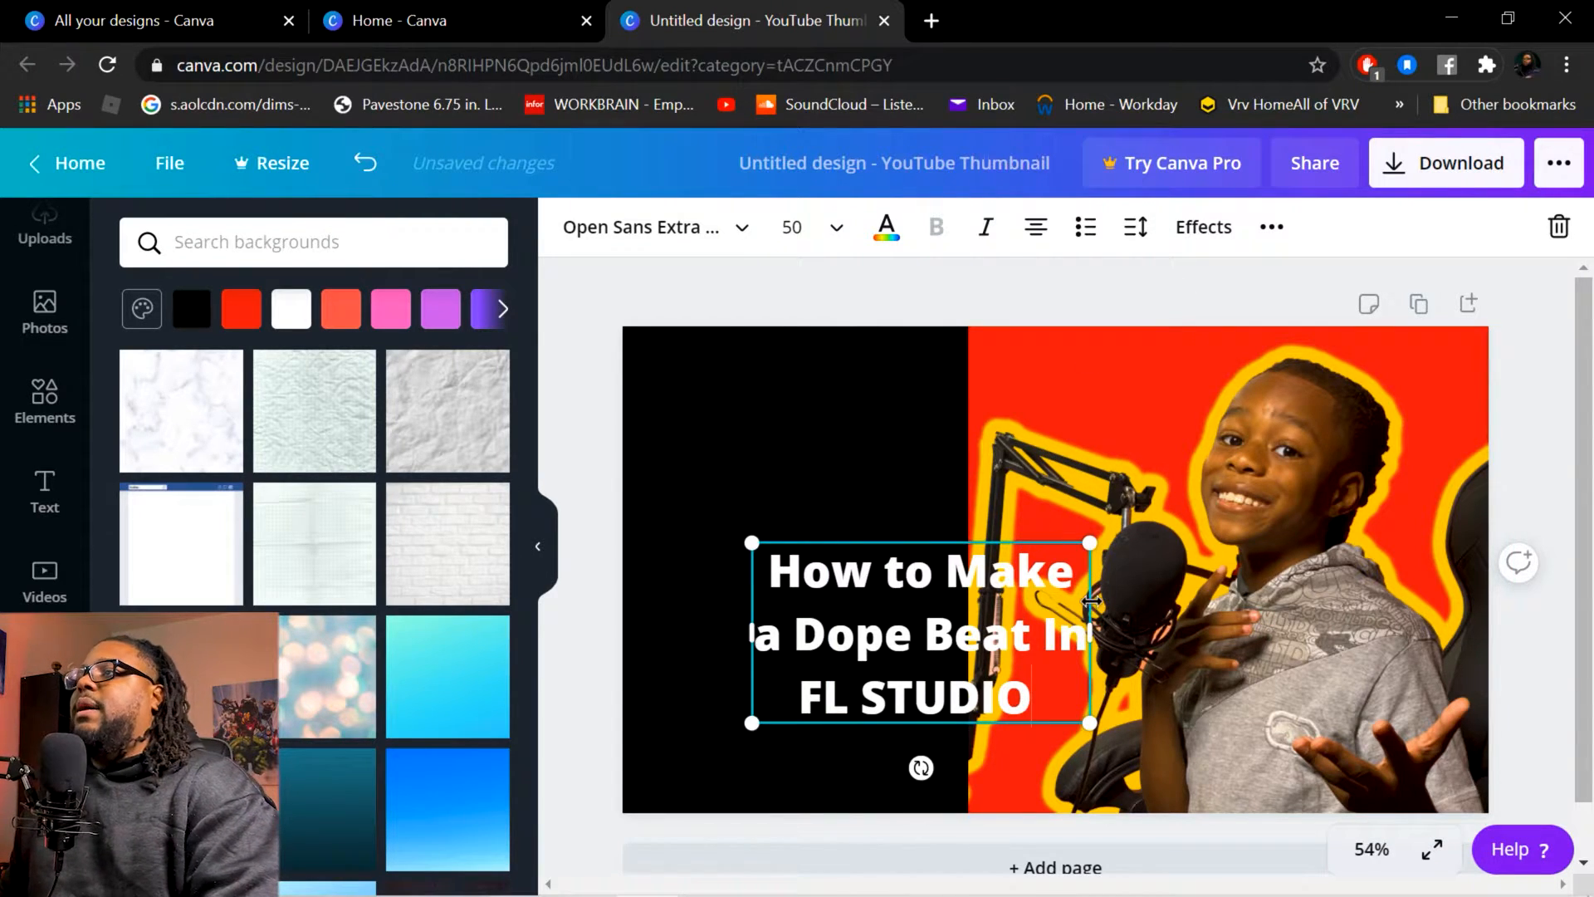
Enlarge the heading to font size 67.2, narrow its text box, and move it onto the black half of the thumbnail.
left_click_drag(1090, 544, 1208, 480)
left_click_drag(1206, 601, 1131, 586)
left_click_drag(1058, 480, 854, 341)
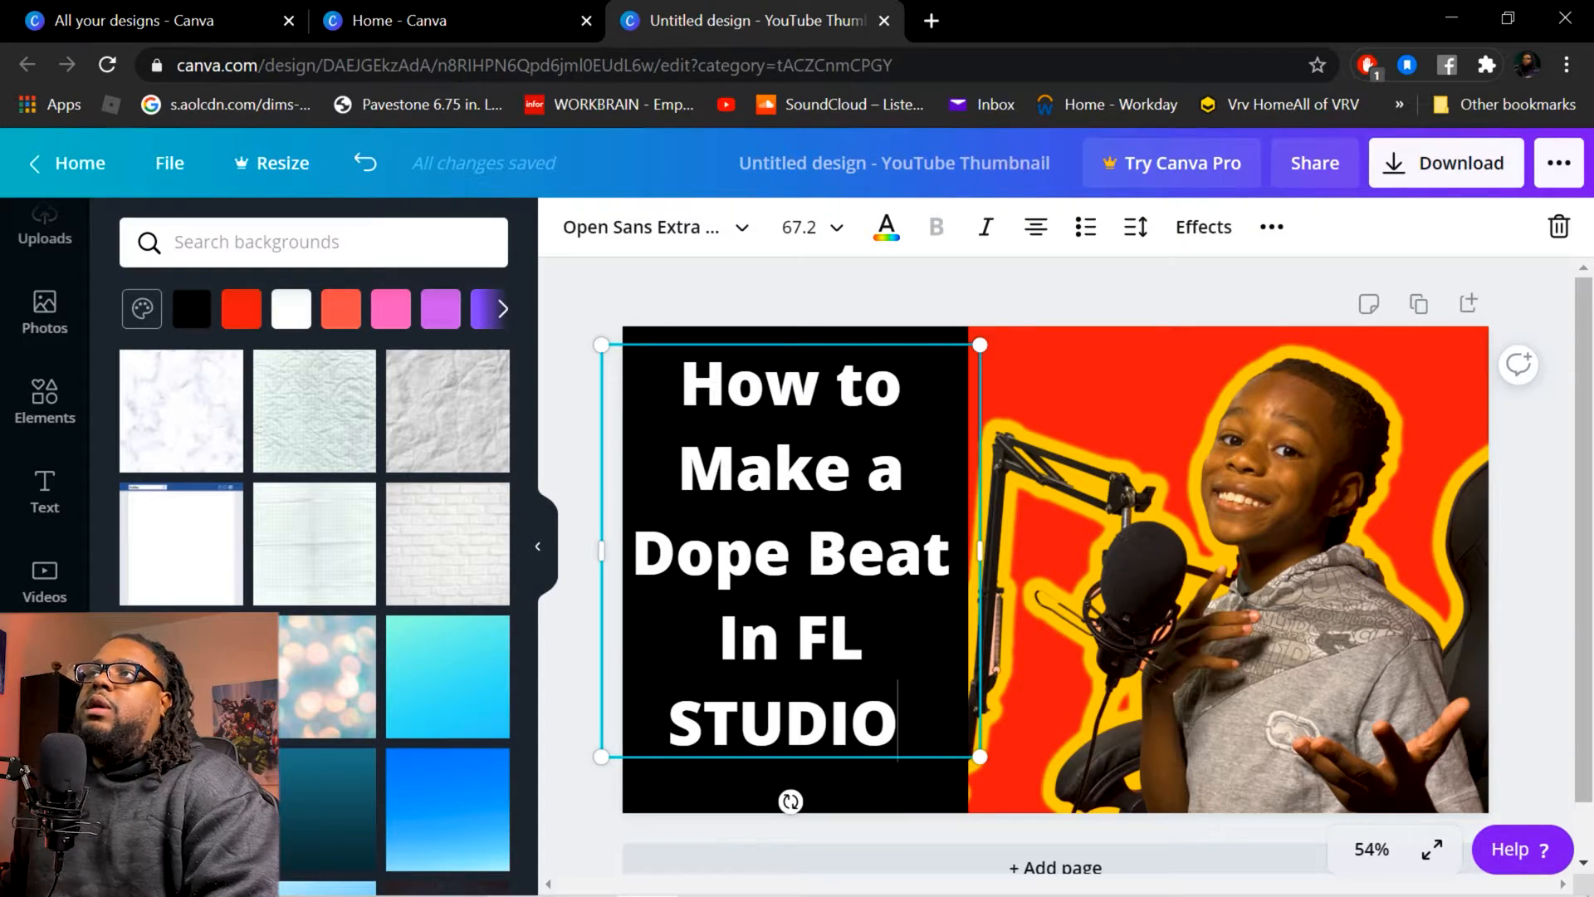
Select all of the heading's text and recolour it blue with the custom colour #140FFF.
key("ctrl+a")
key("shift+Up")
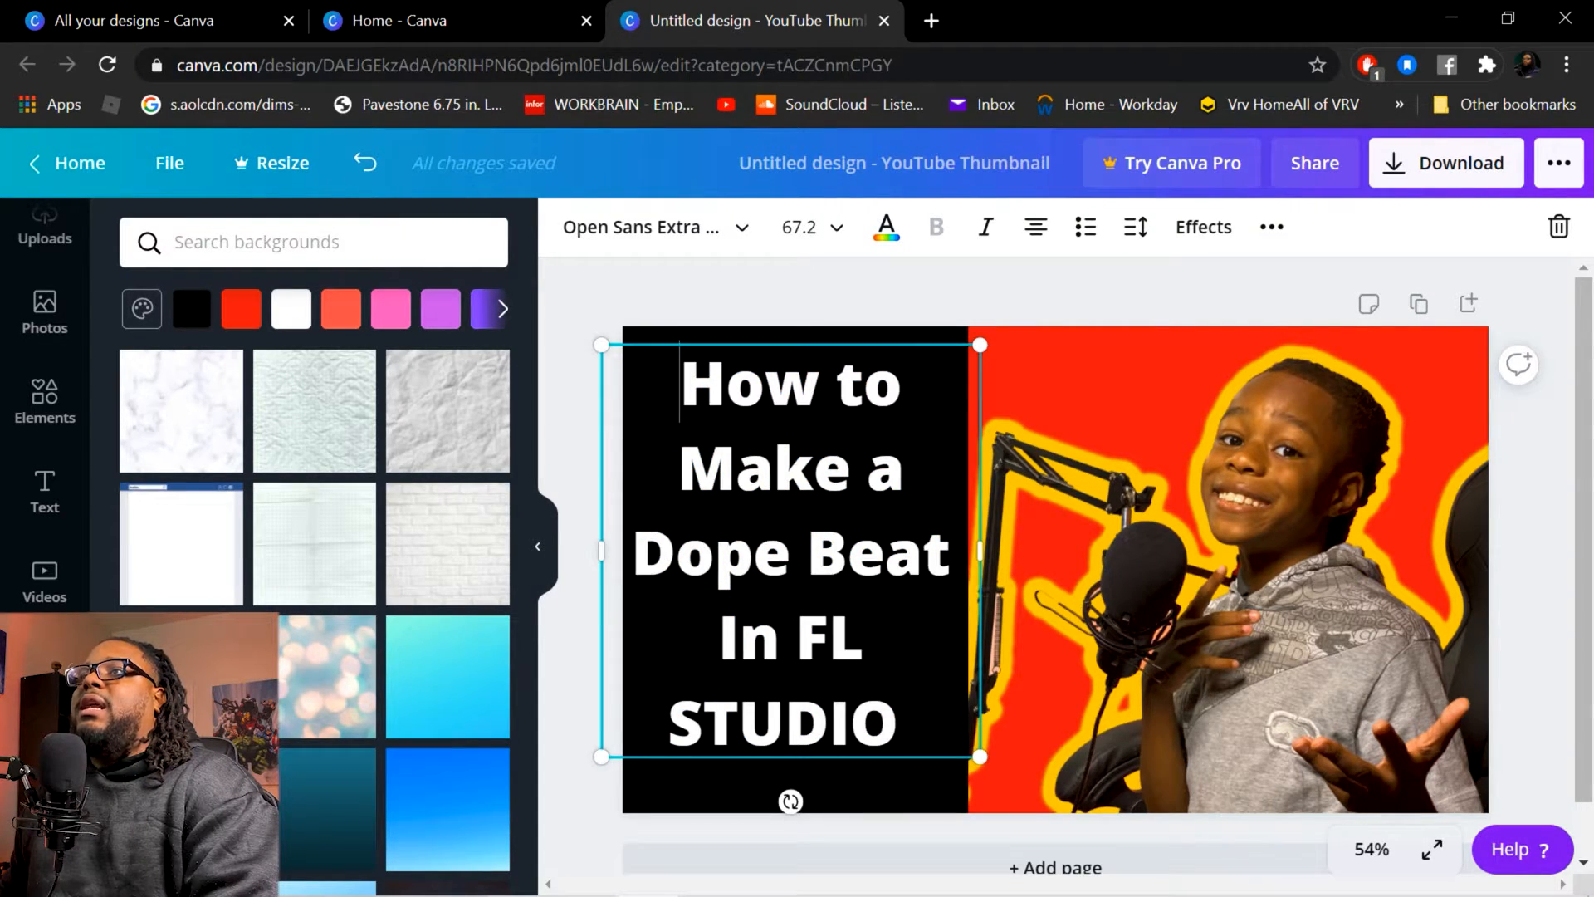
key("shift+Down")
left_click(885, 229)
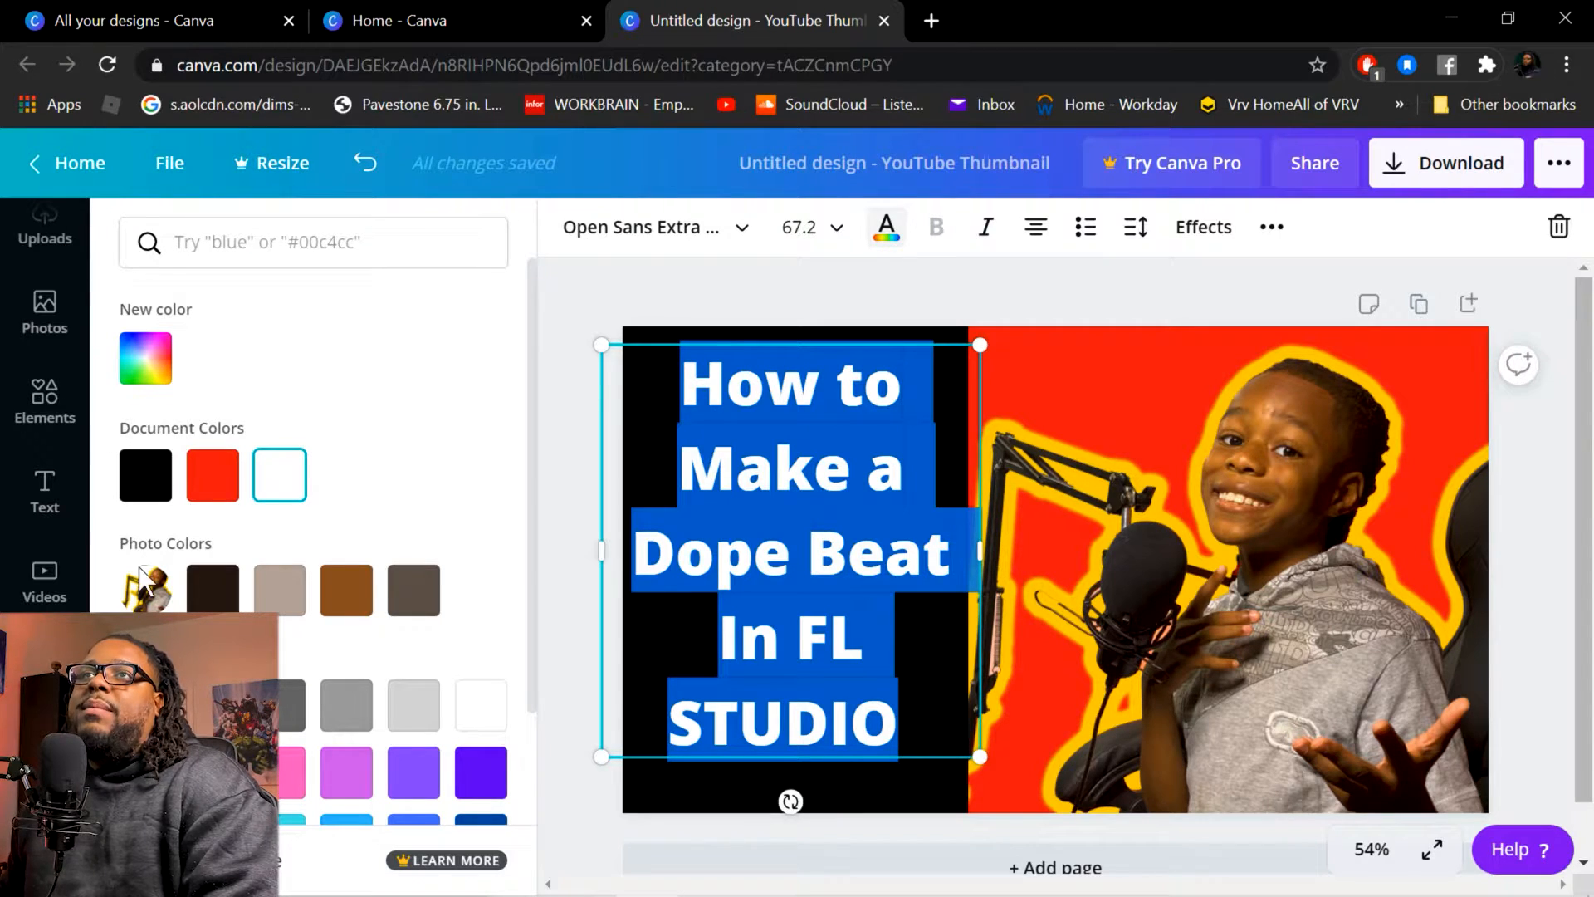
left_click(143, 378)
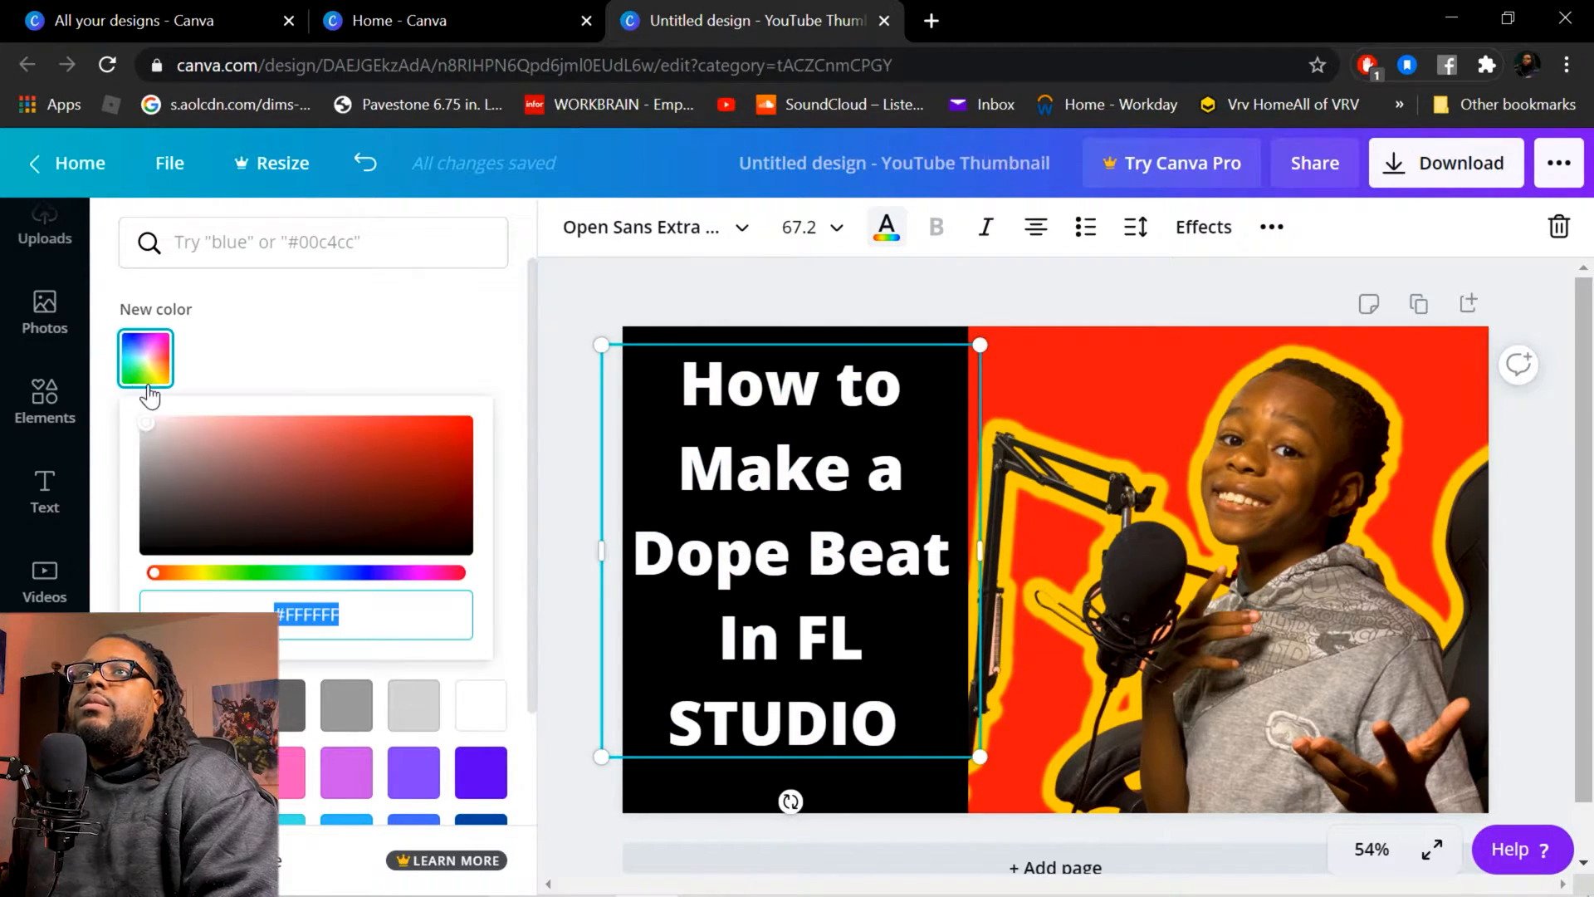
left_click_drag(184, 568, 359, 585)
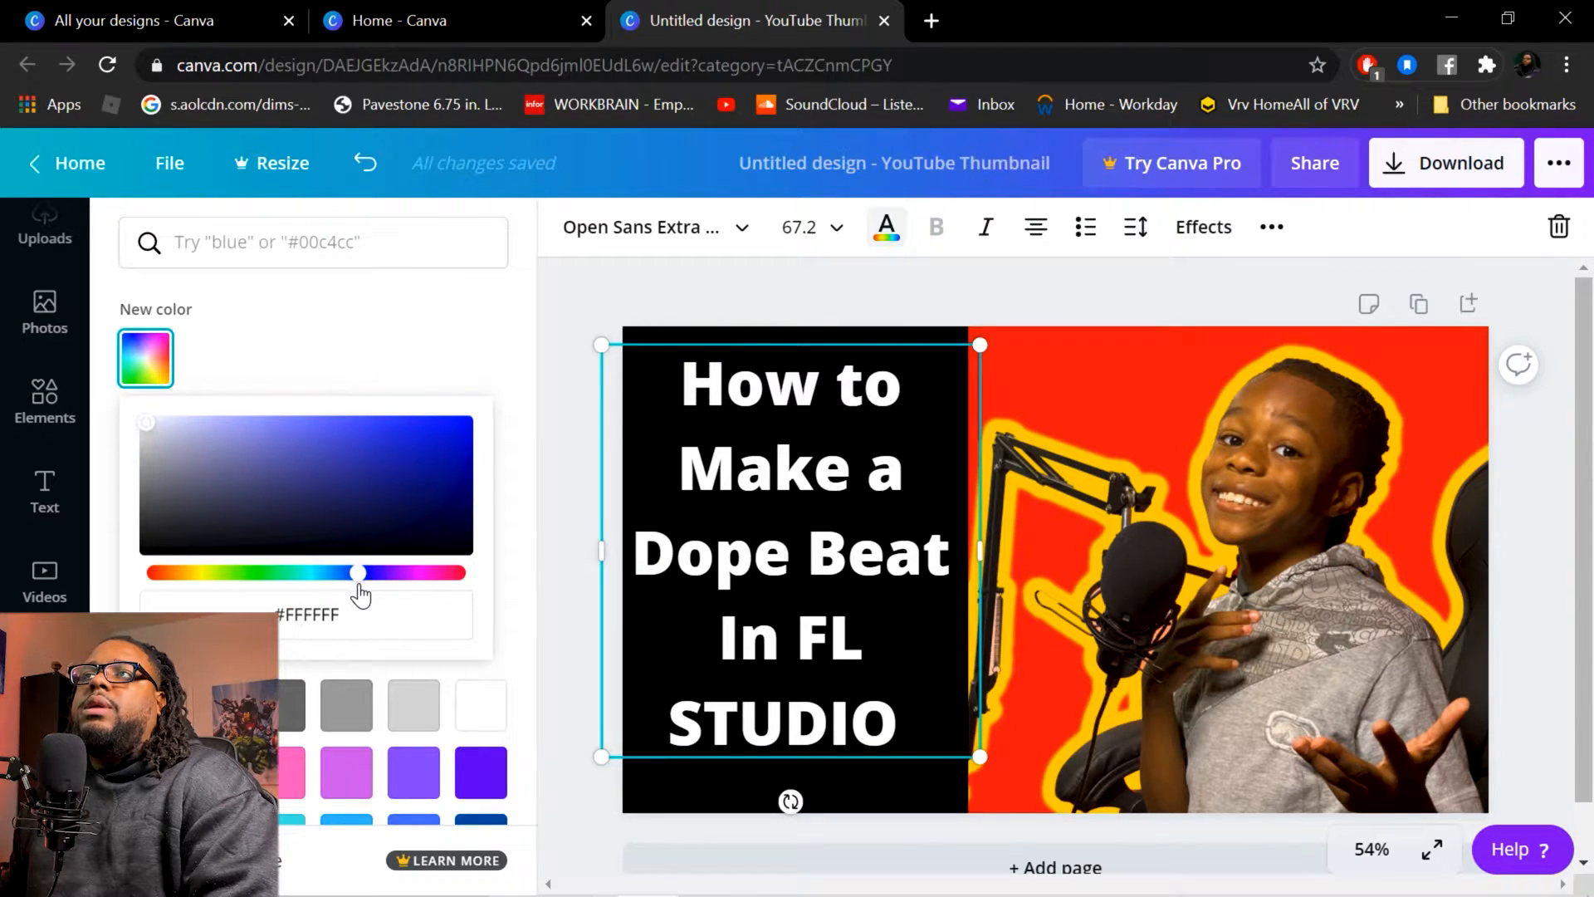
left_click(424, 436)
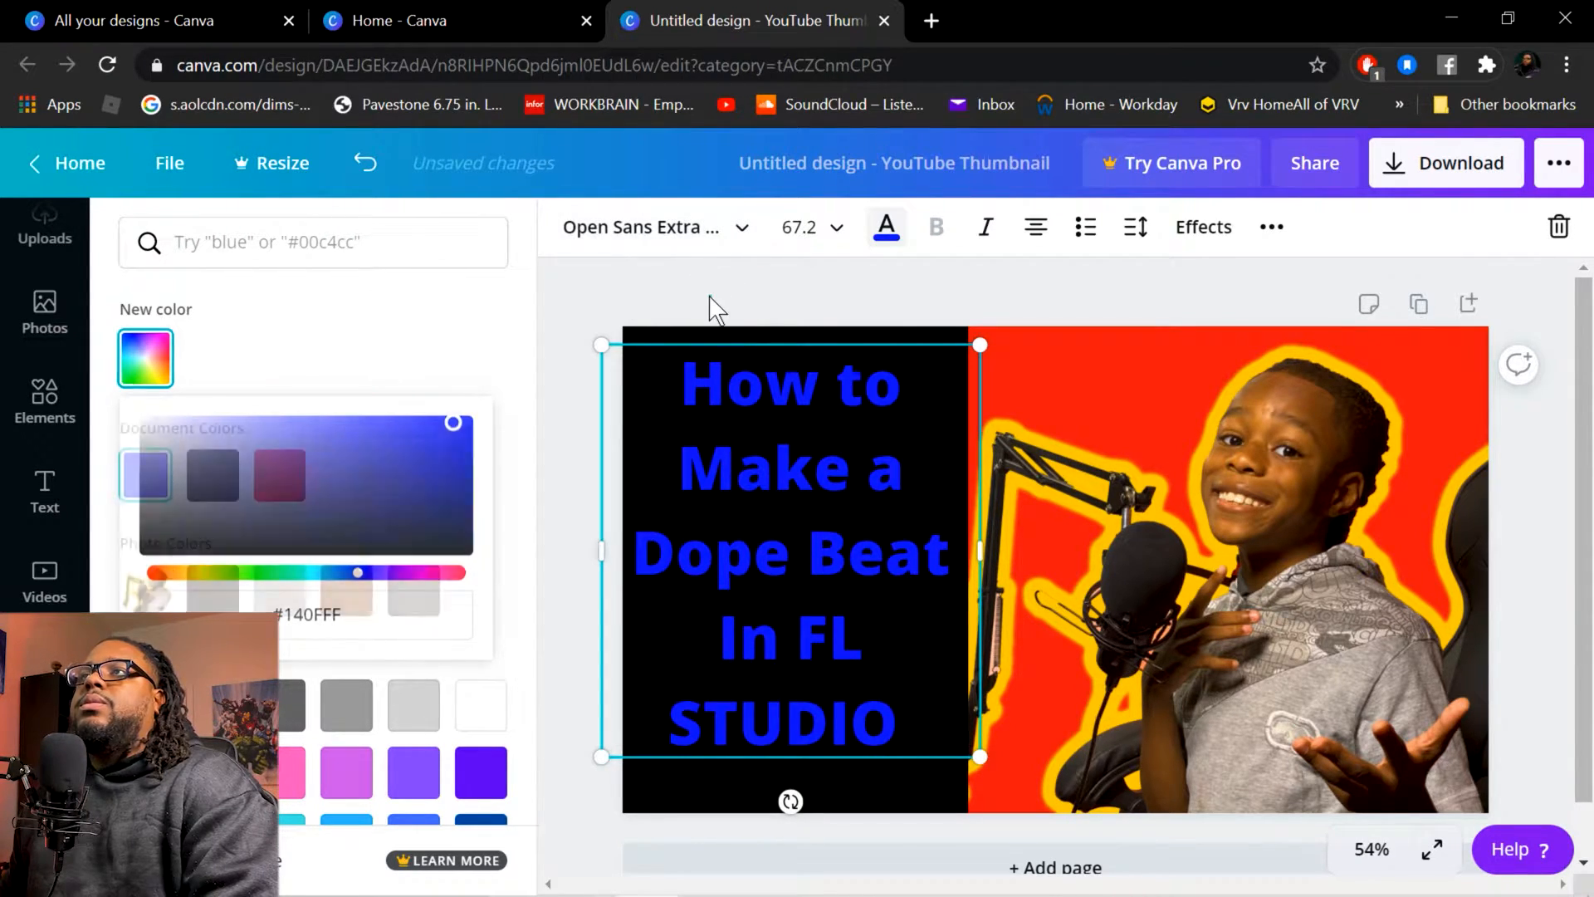
left_click(714, 309)
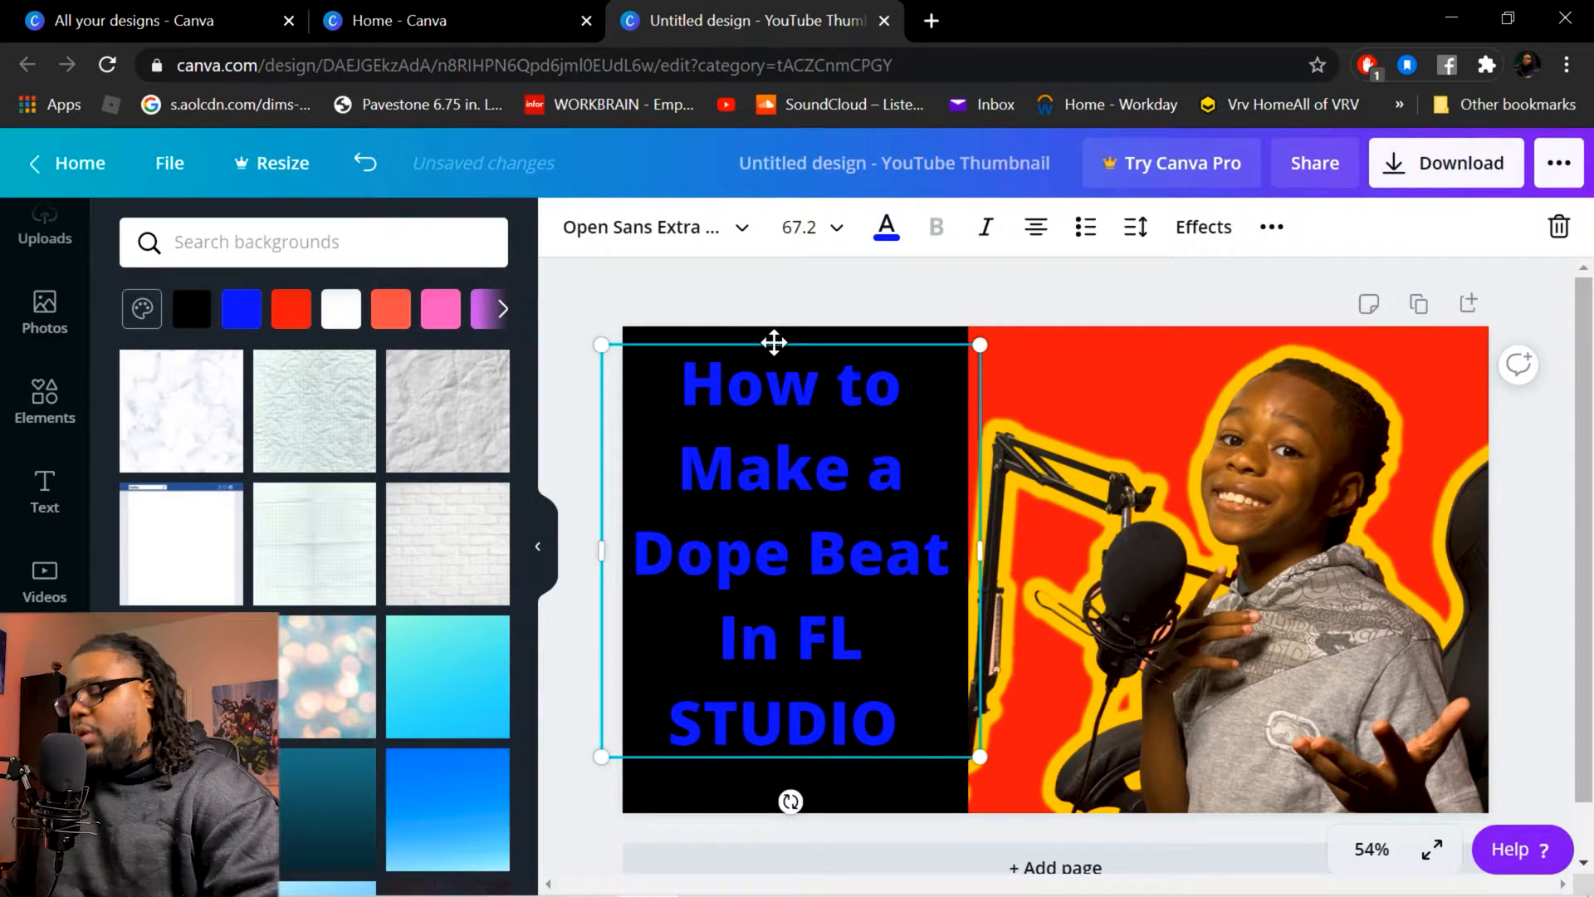
Duplicate the blue heading, offset the copy slightly from the original, and recolour the copy's text green.
mouse_move(785, 319)
left_mouse_down()
mouse_move(783, 292)
mouse_move(794, 299)
mouse_move(758, 331)
mouse_move(770, 322)
mouse_move(776, 349)
left_mouse_up()
left_click_drag(671, 387, 1021, 895)
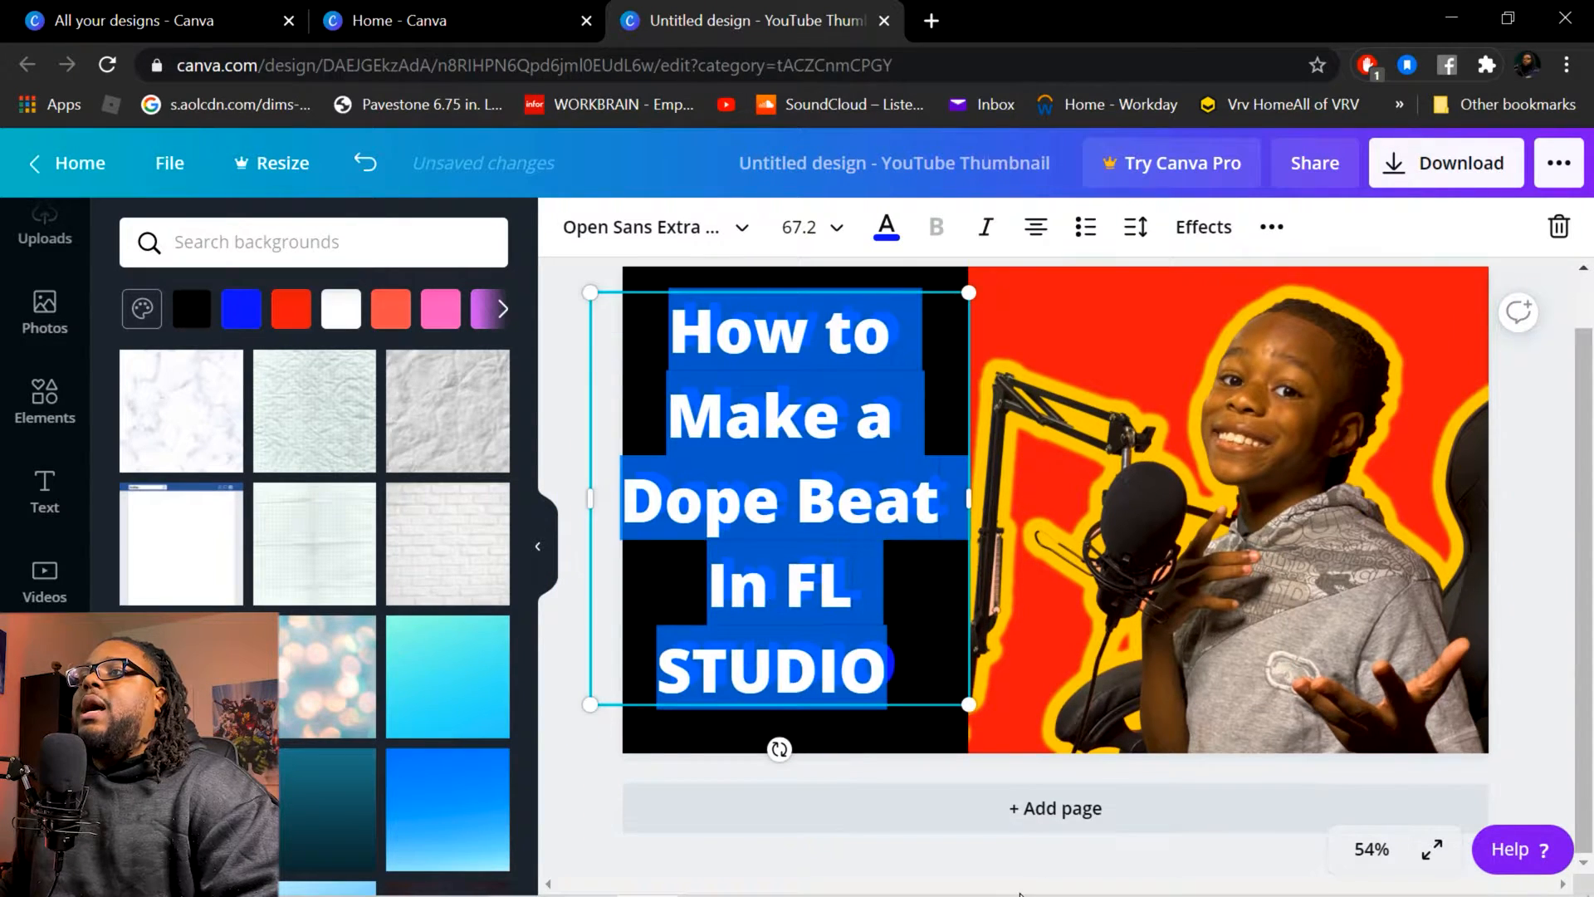
left_click(887, 233)
left_click(145, 357)
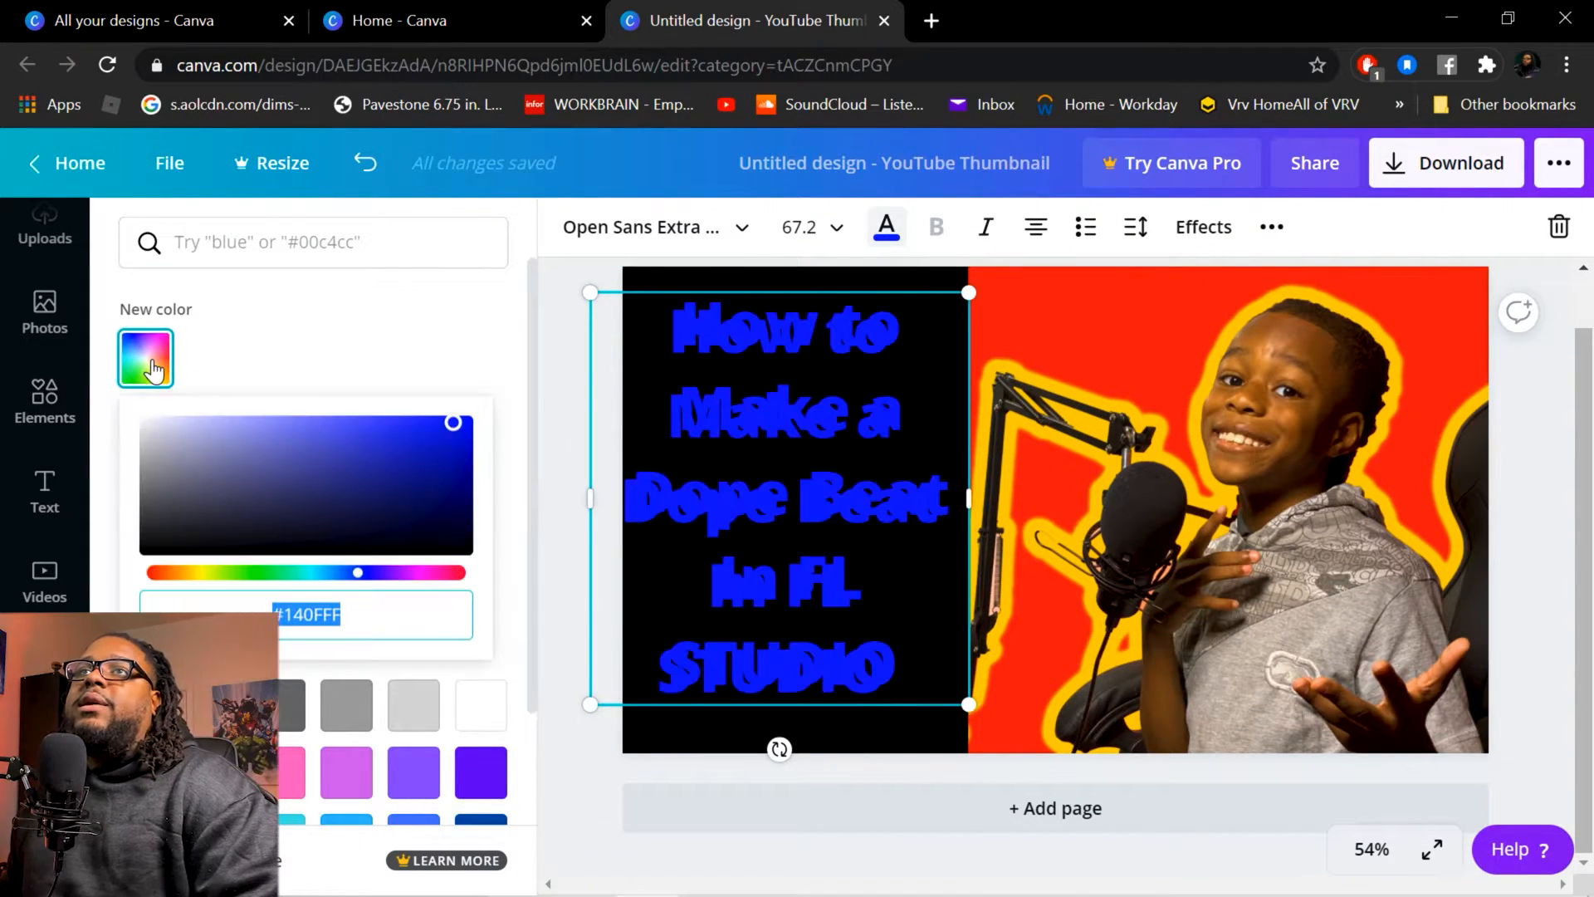
left_click(252, 573)
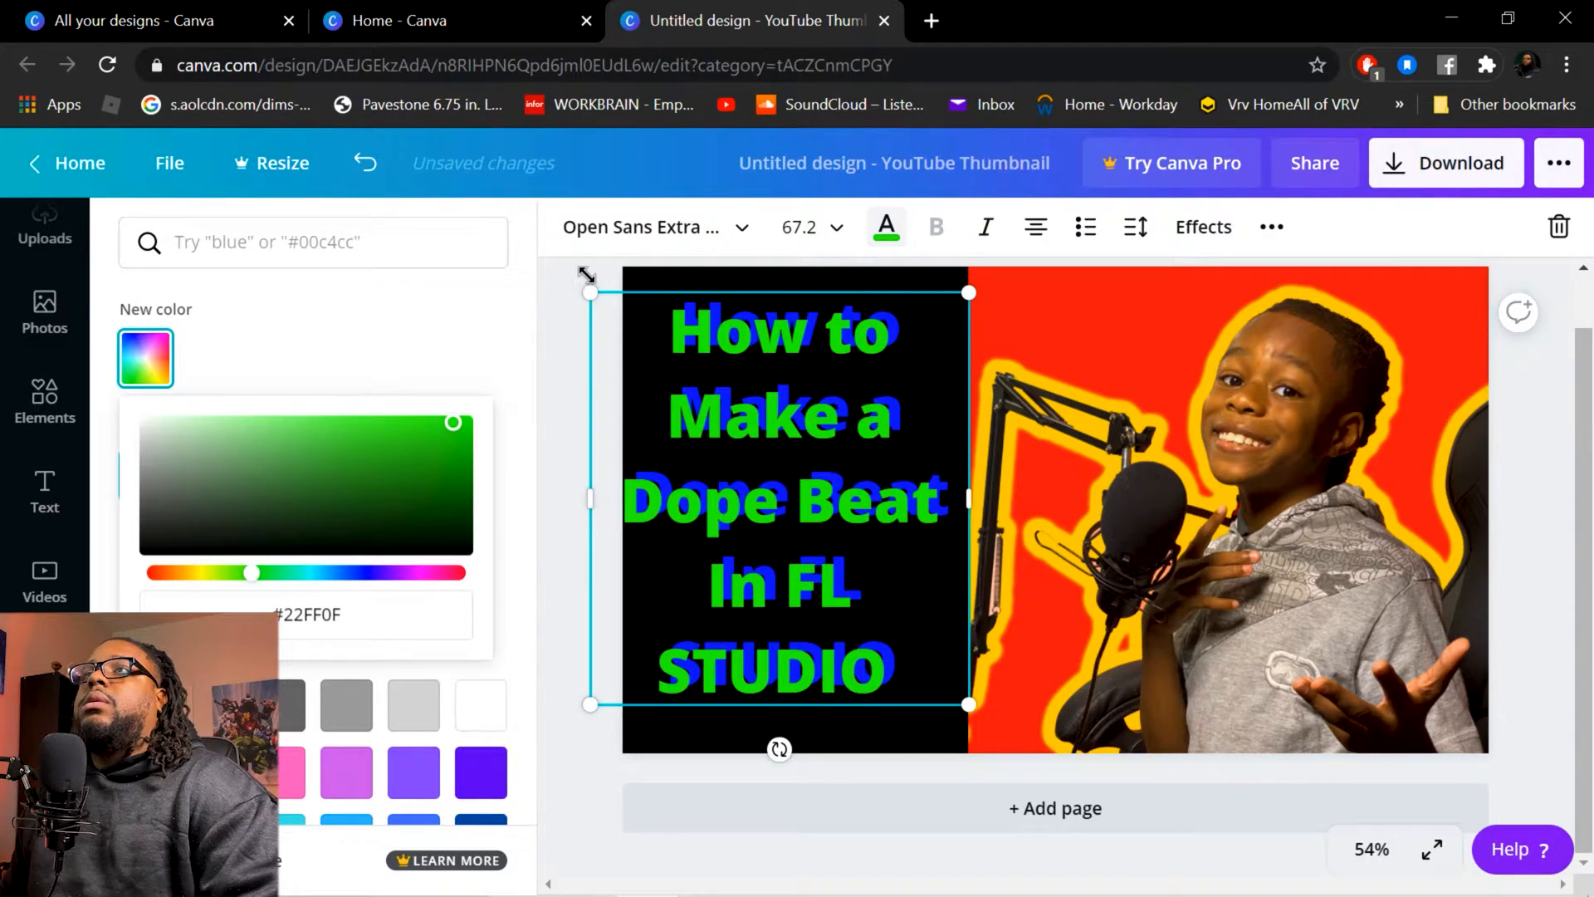
left_click(1539, 491)
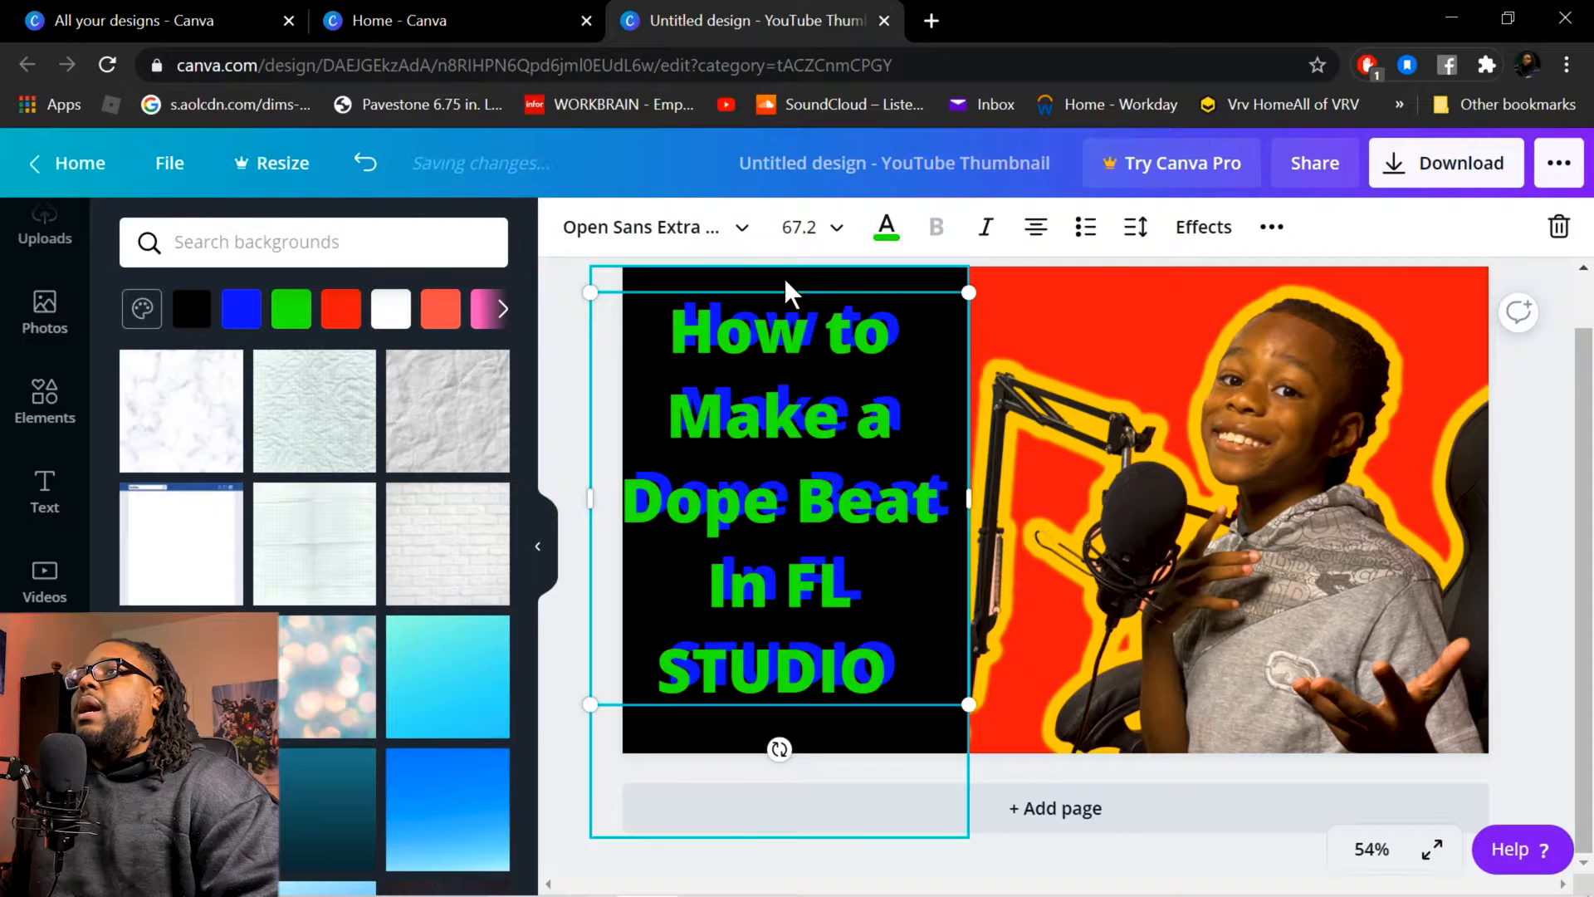
Move the green heading closer over the blue one and apply the Neon effect at intensity 67.
left_click_drag(797, 286, 978, 758)
left_click(1185, 241)
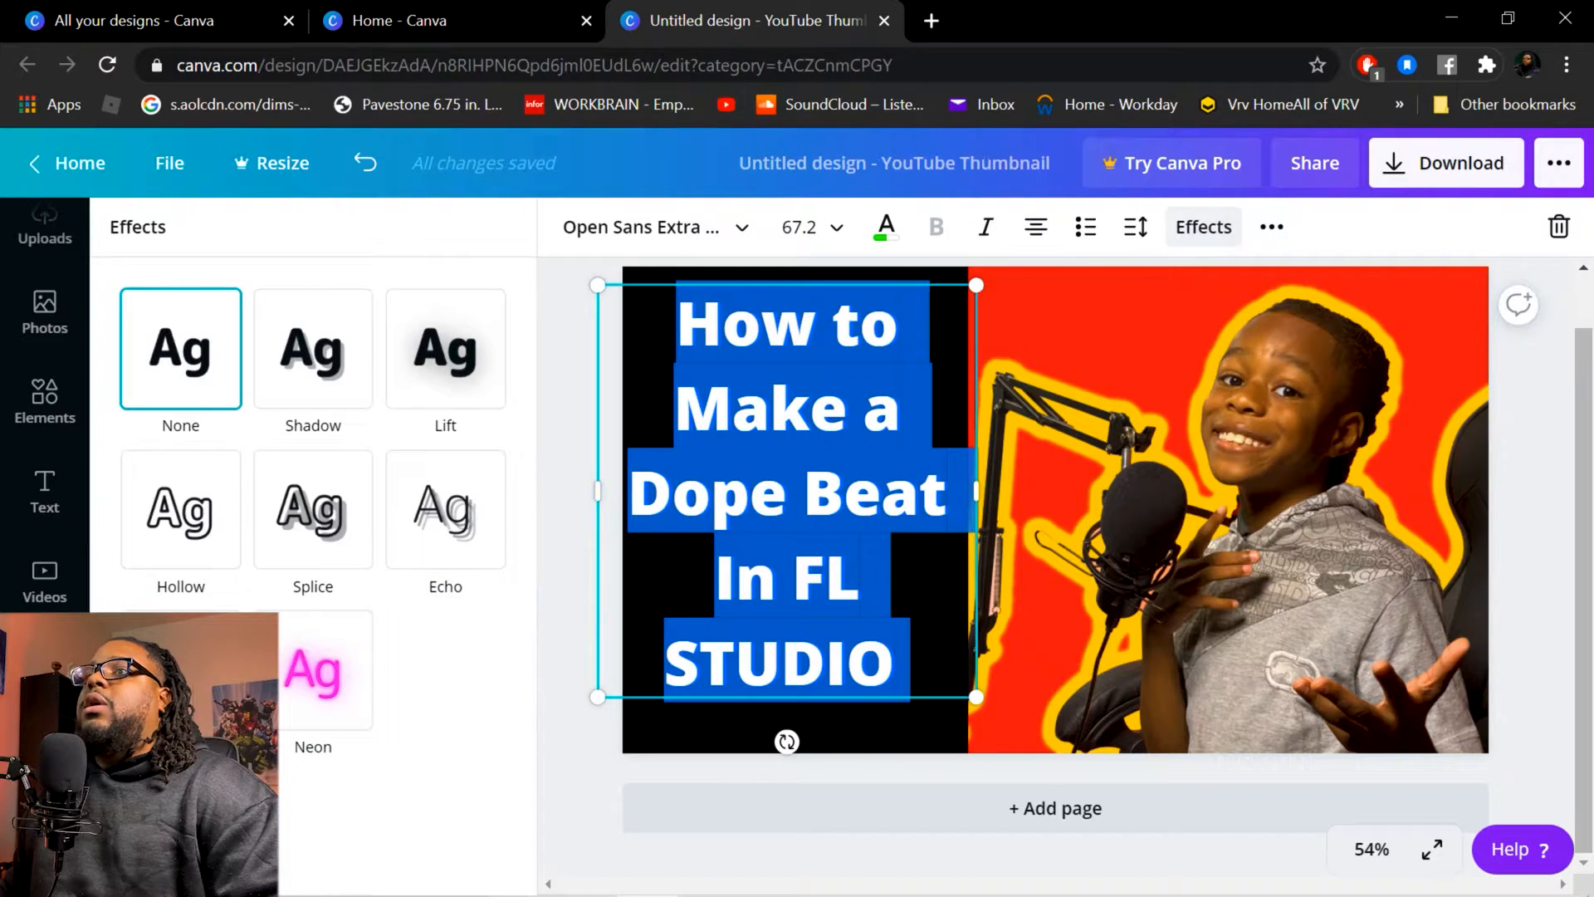
left_click(299, 679)
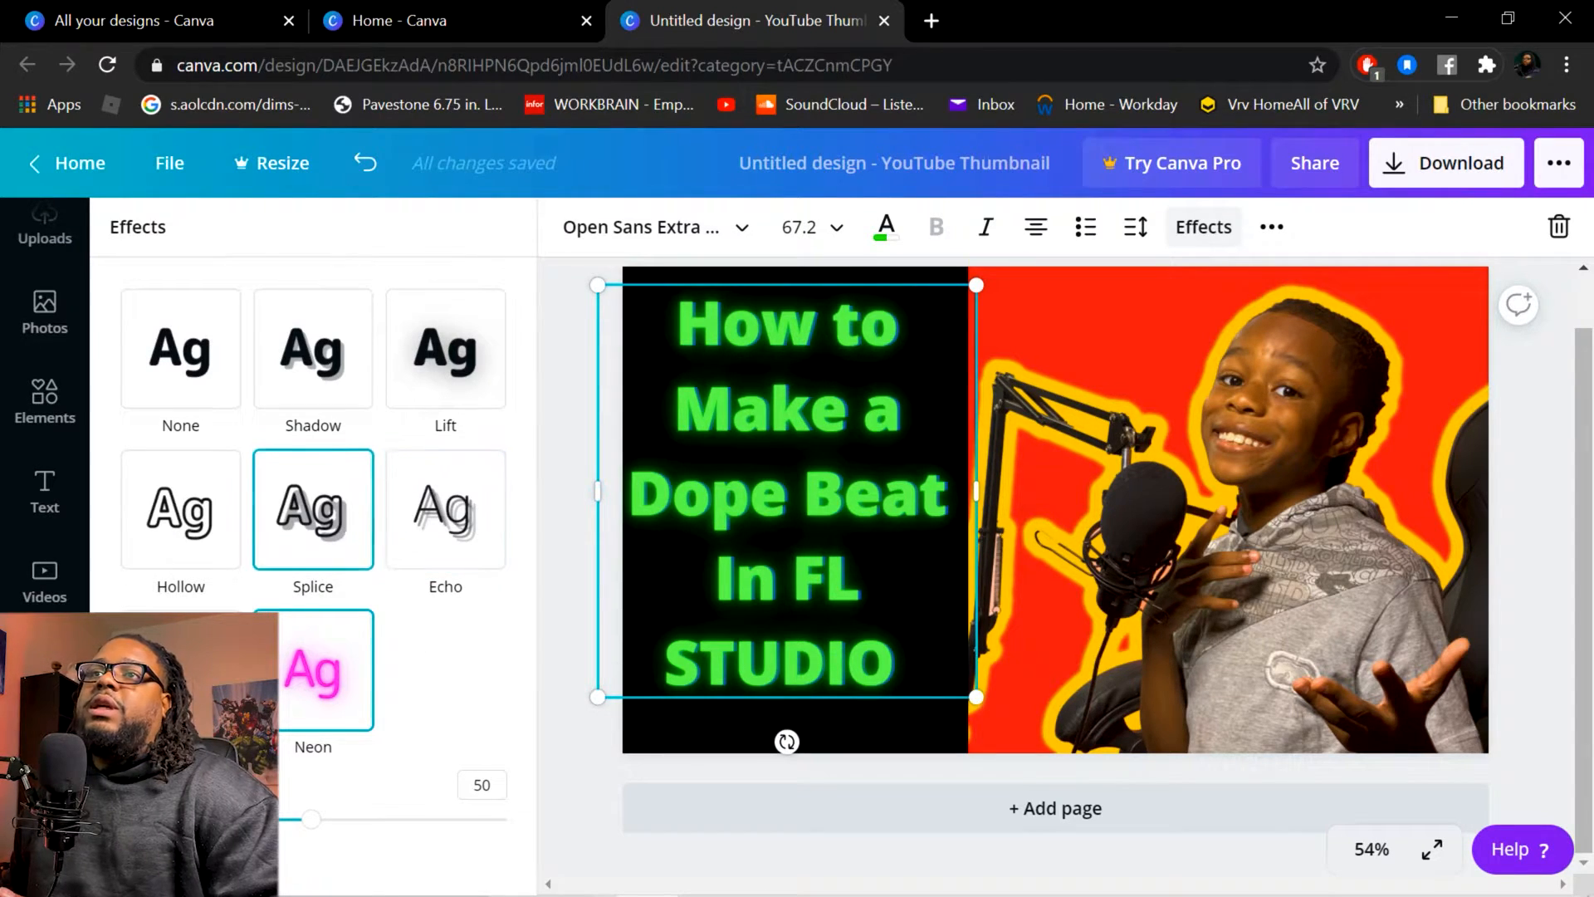
left_click_drag(312, 822, 374, 820)
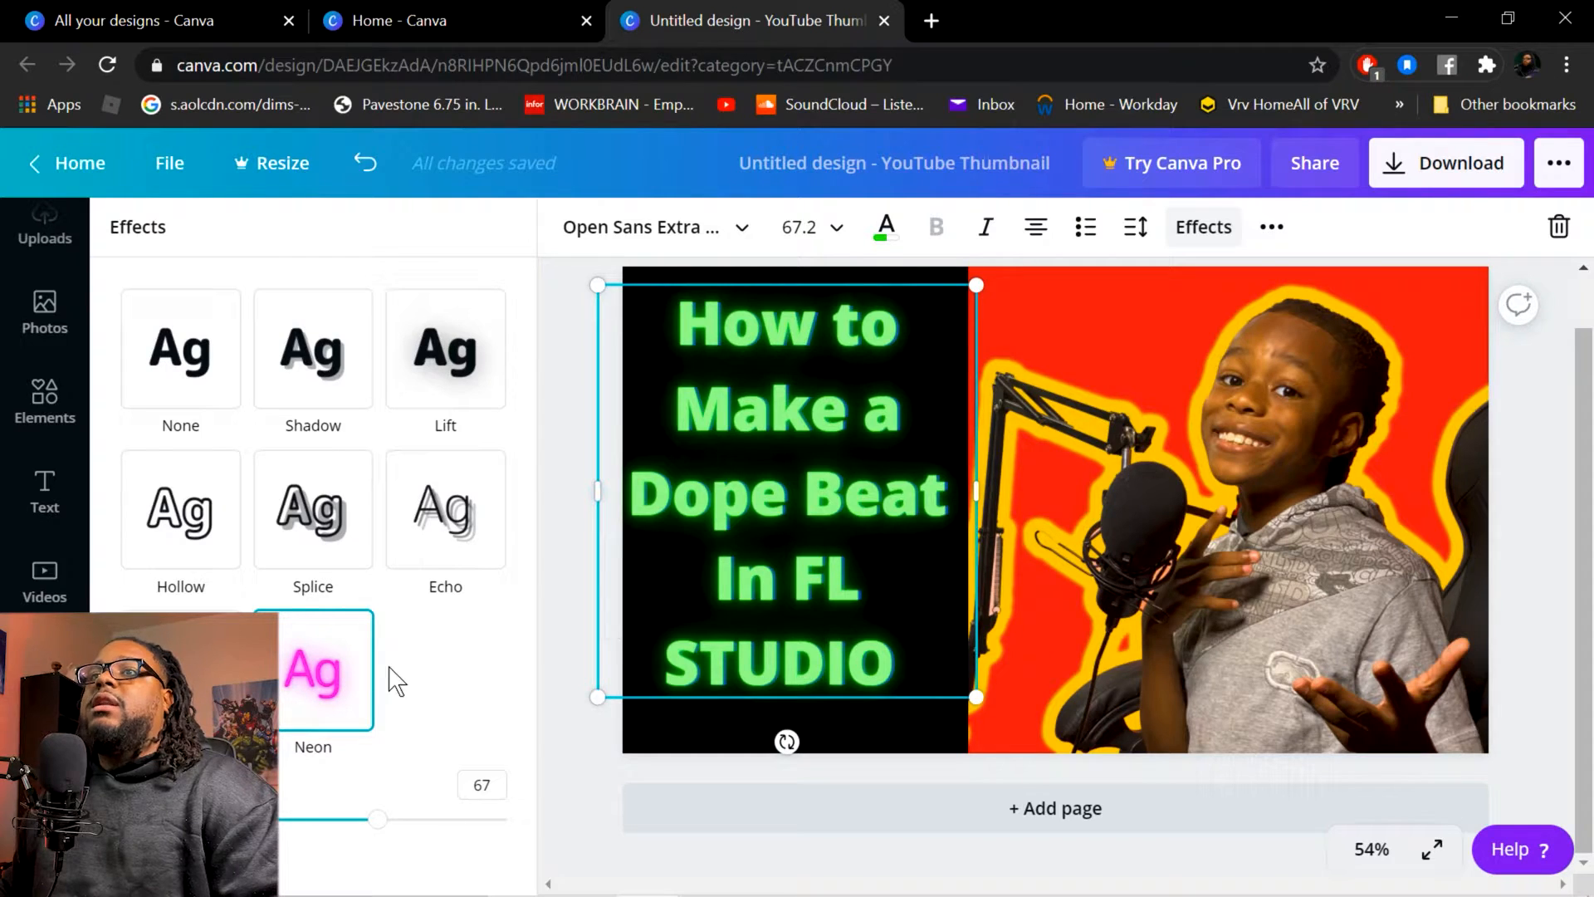
Try red and yellow for the neon heading, settling on the custom light red #FF5151.
left_click(886, 226)
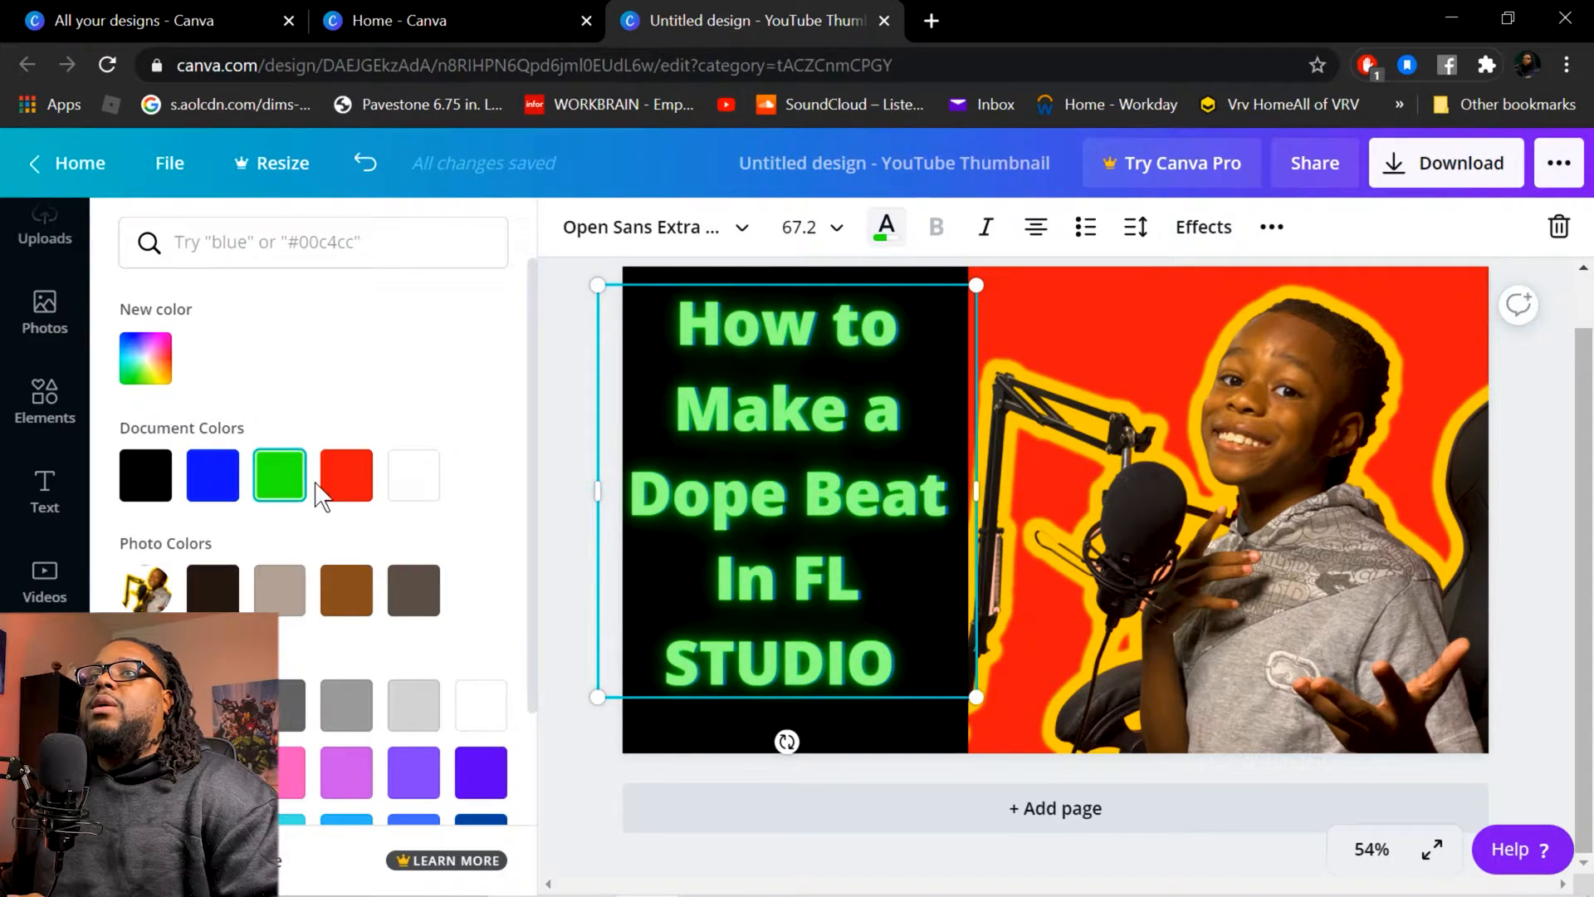
left_click(349, 490)
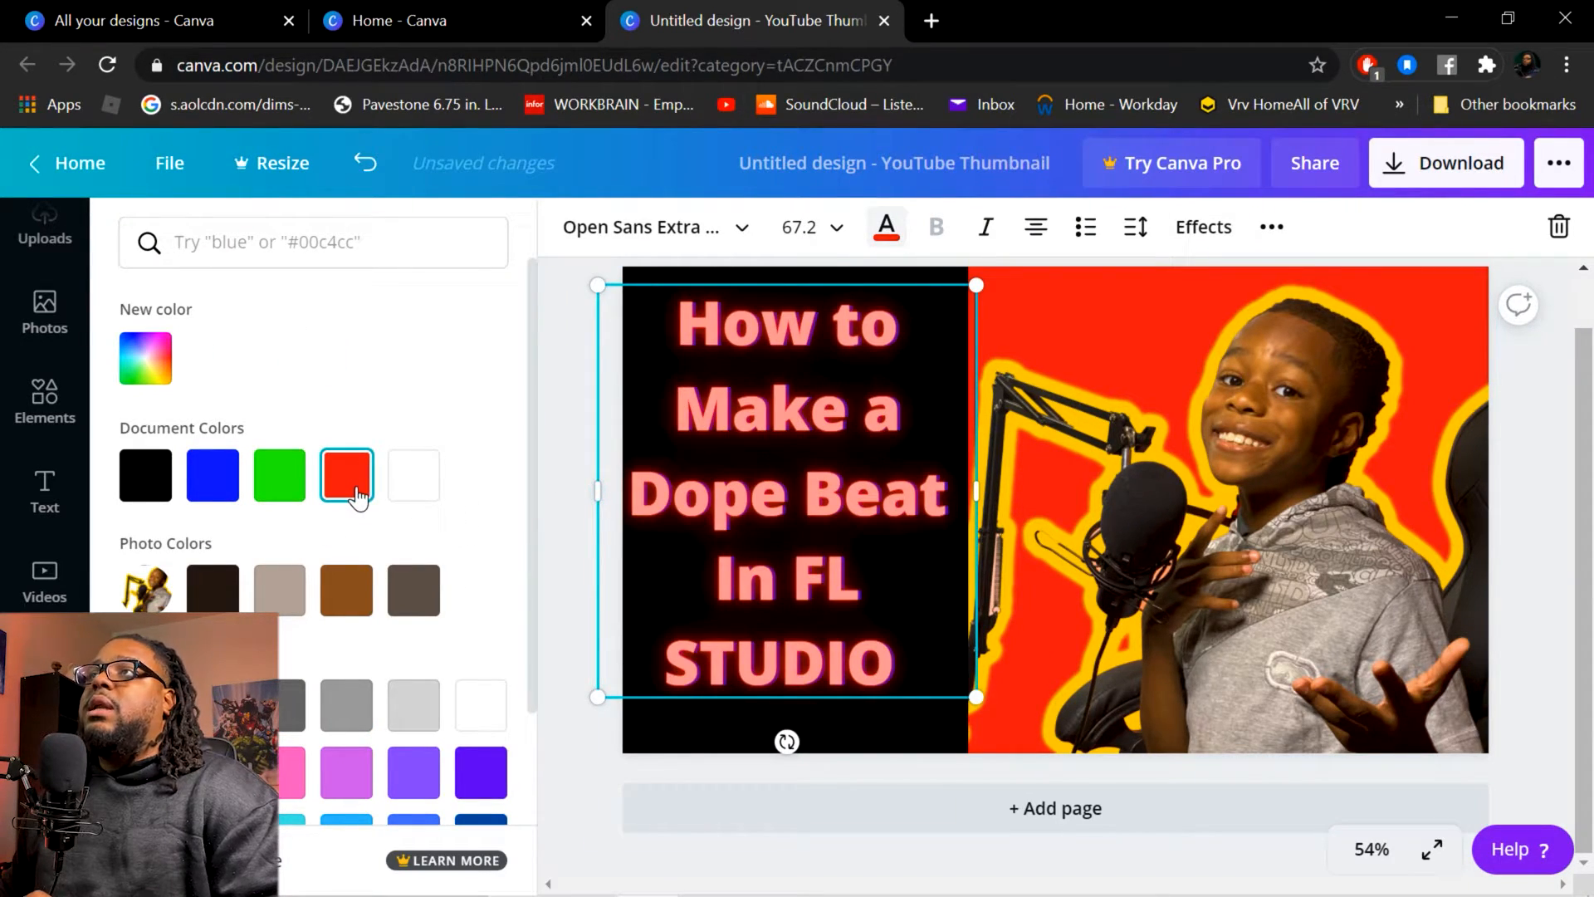
left_click(149, 362)
left_click_drag(207, 572, 199, 572)
left_click(393, 457)
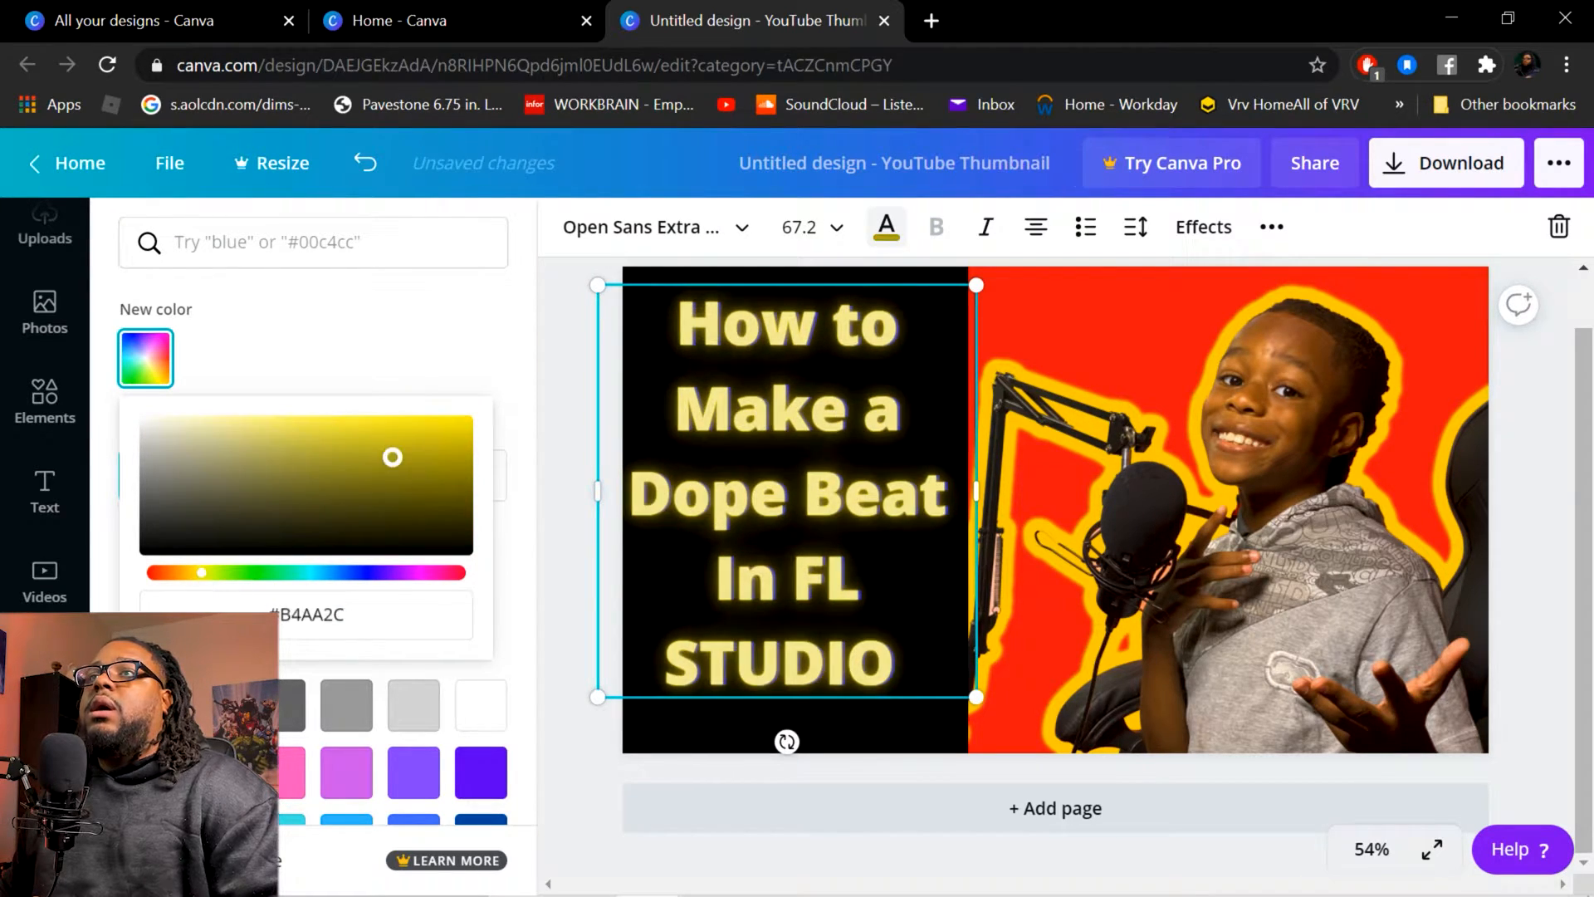
left_click_drag(393, 457, 371, 415)
left_click_drag(266, 584, 457, 598)
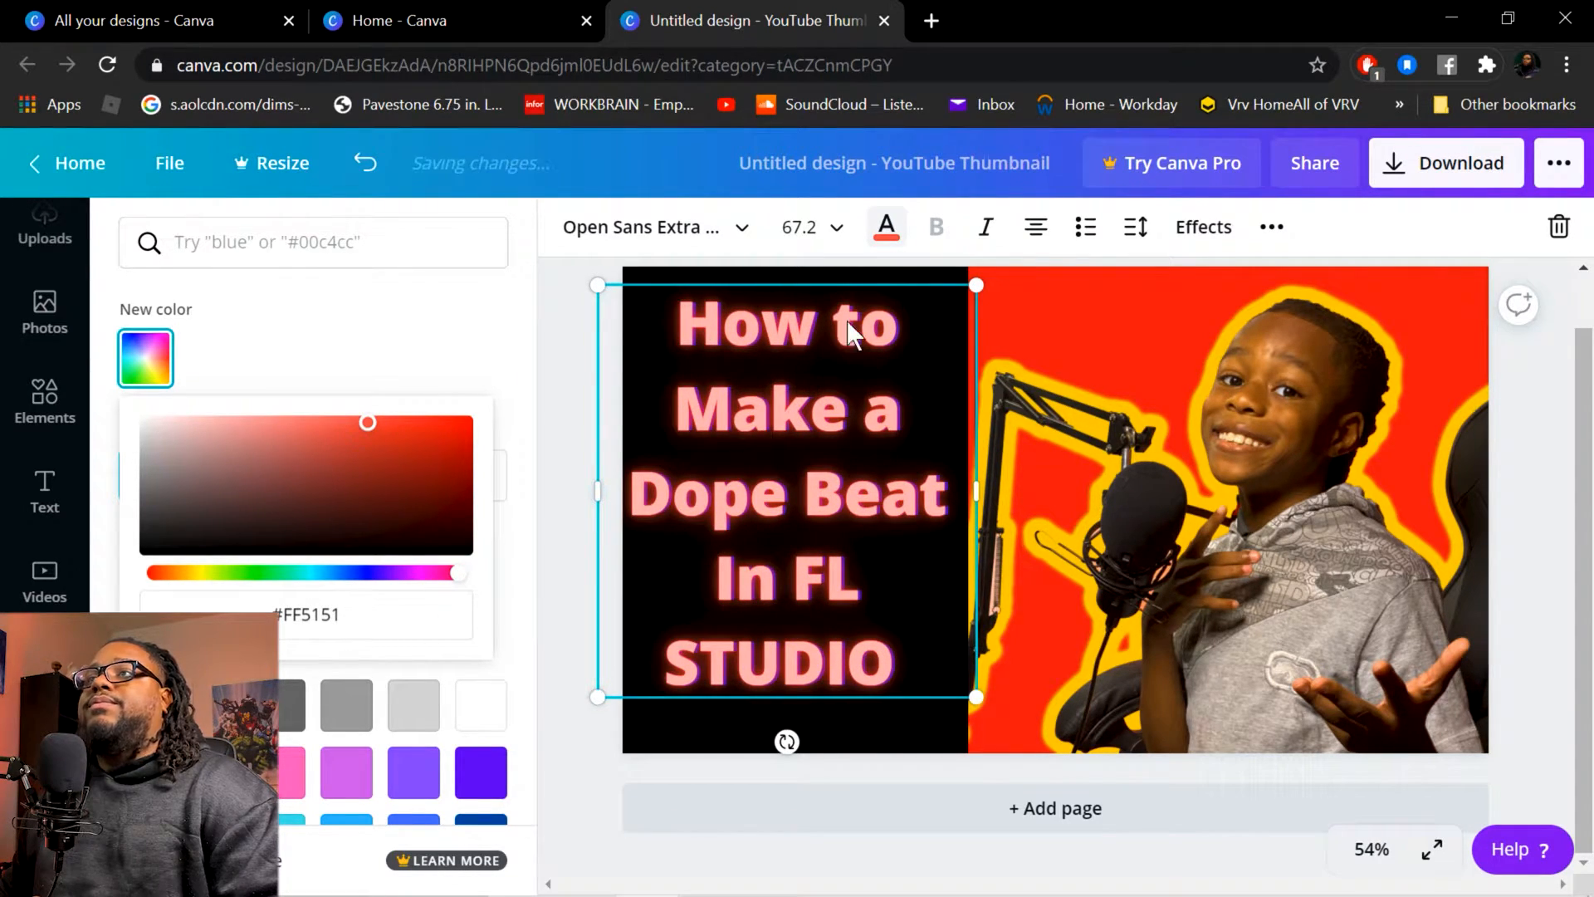
left_click(886, 225)
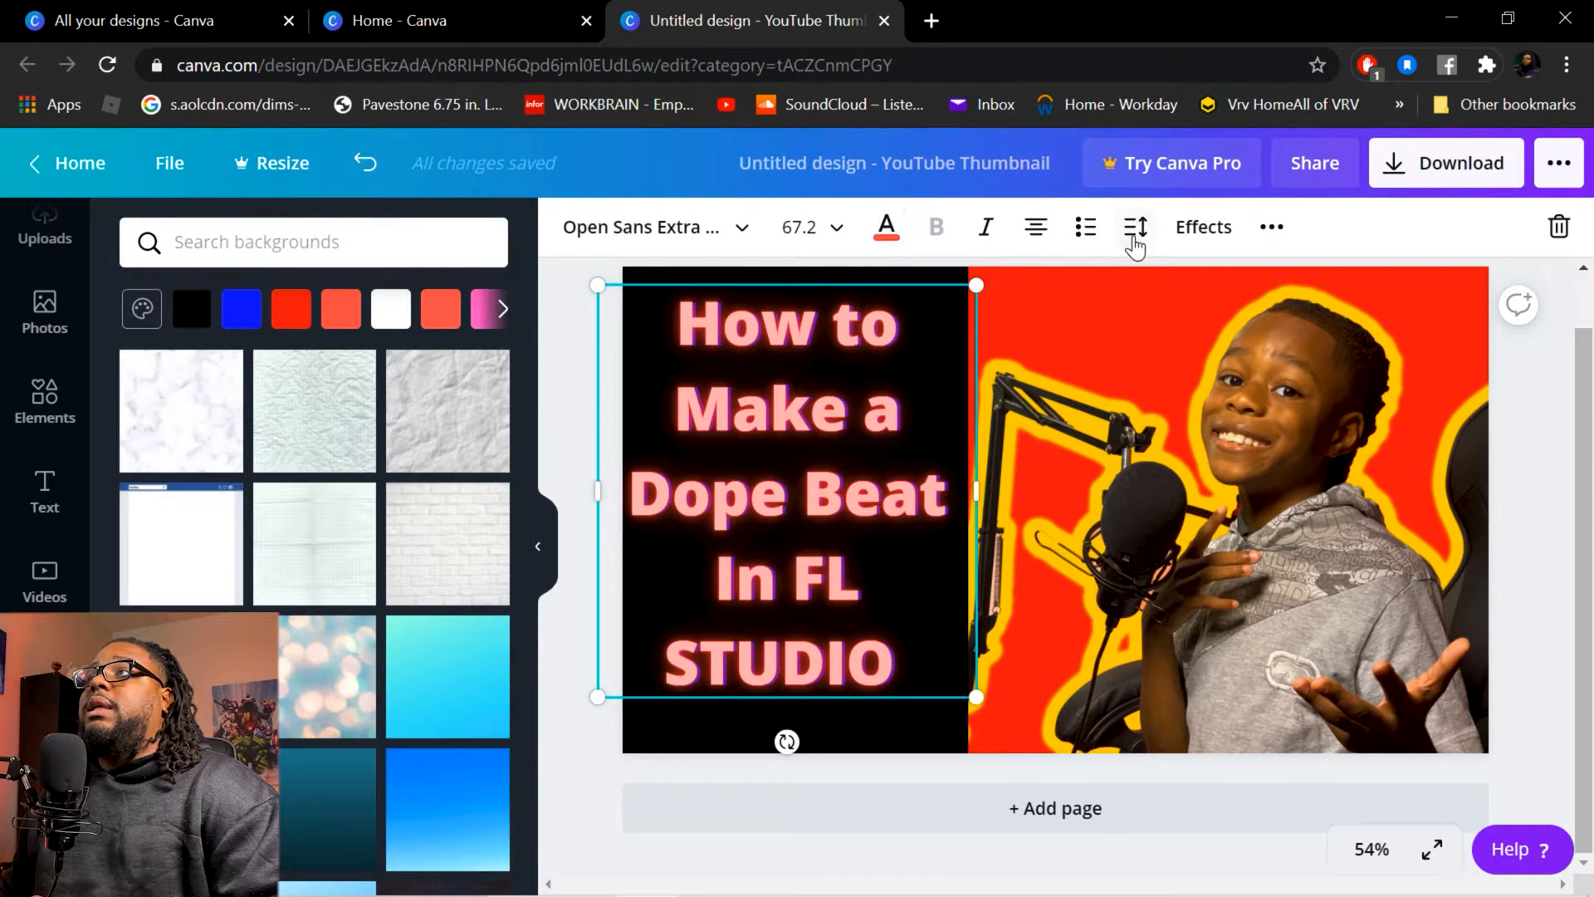
Reduce the heading's Neon effect intensity to 46.
left_click(1211, 237)
left_click_drag(373, 822, 299, 820)
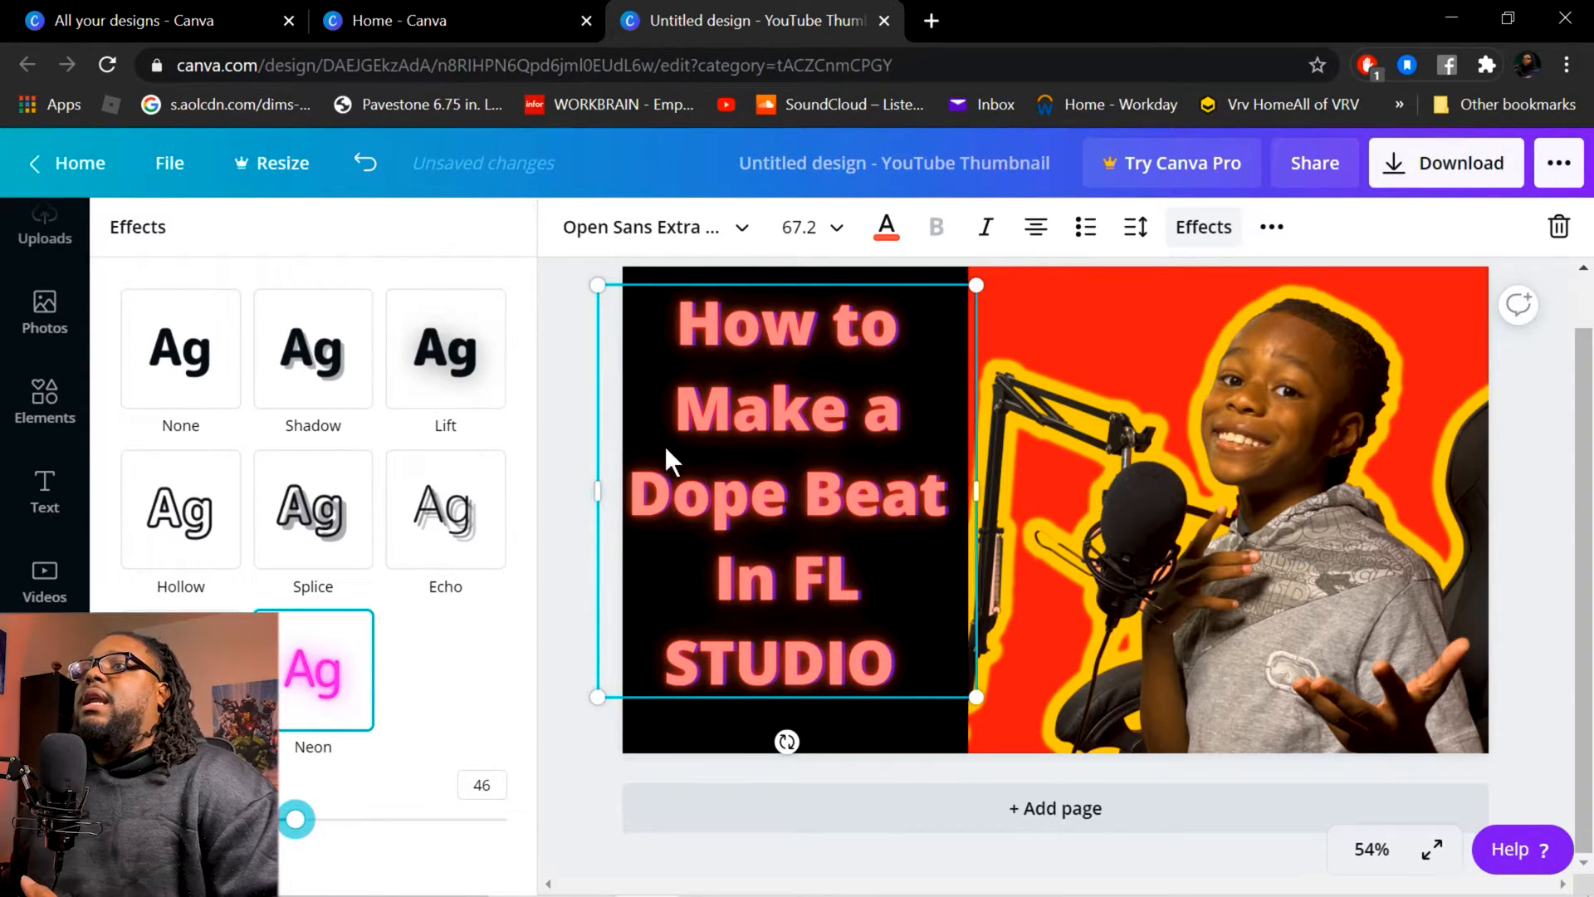
left_click(1521, 386)
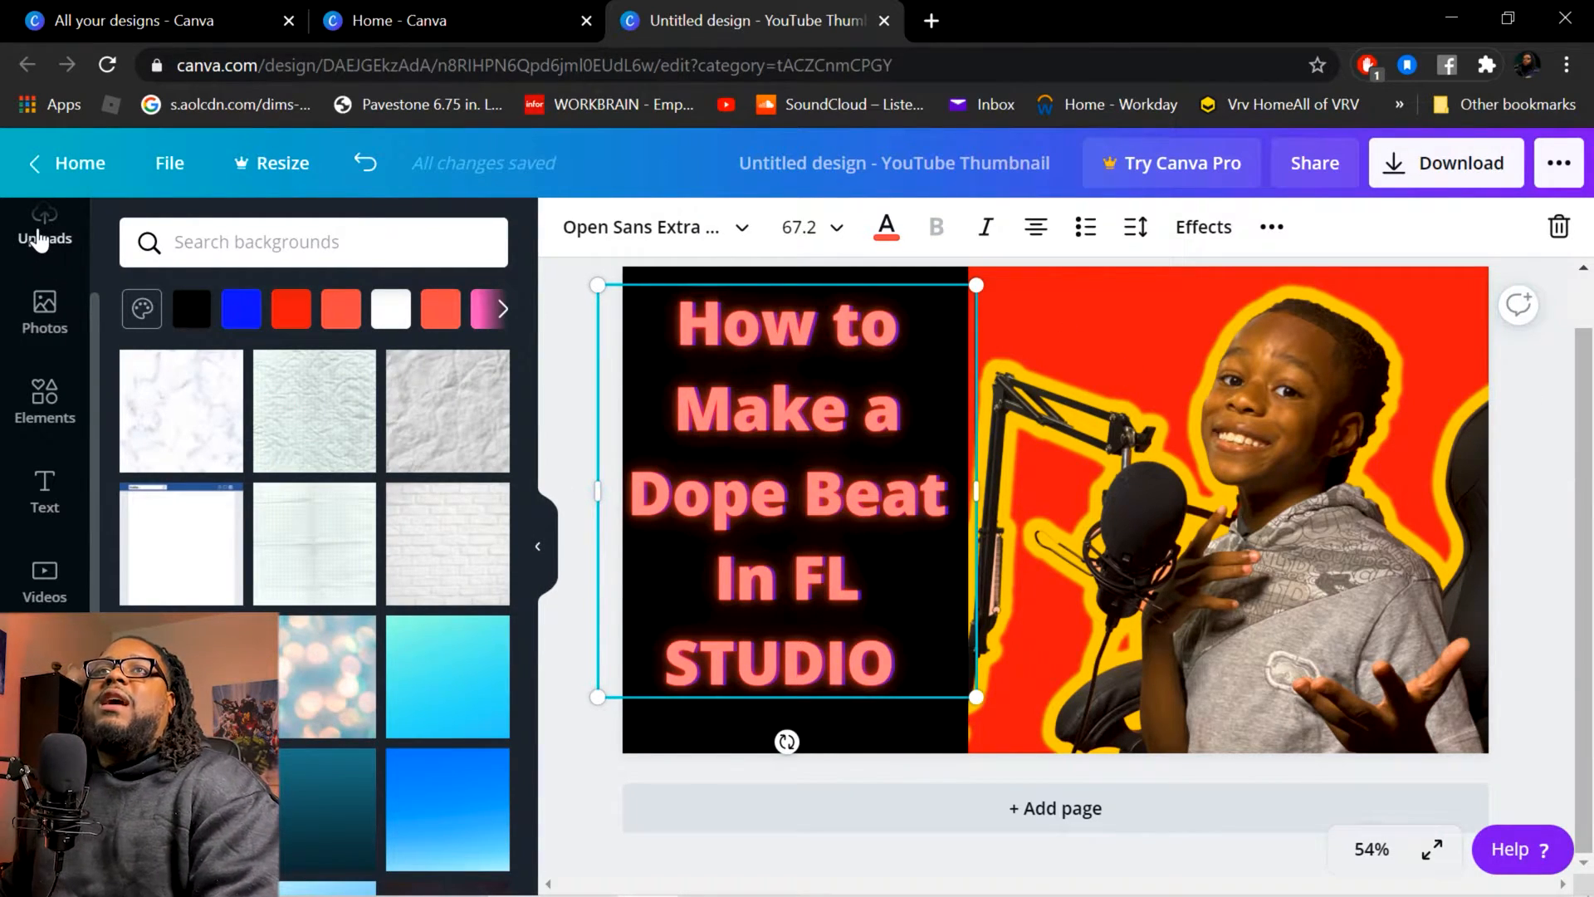
Find the FL Studio fruit logo among the uploaded images and place it on the thumbnail near the heading.
left_click(40, 240)
scroll(420, 402, "down", 5)
scroll(213, 490, "down", 5)
left_click_drag(408, 458, 978, 611)
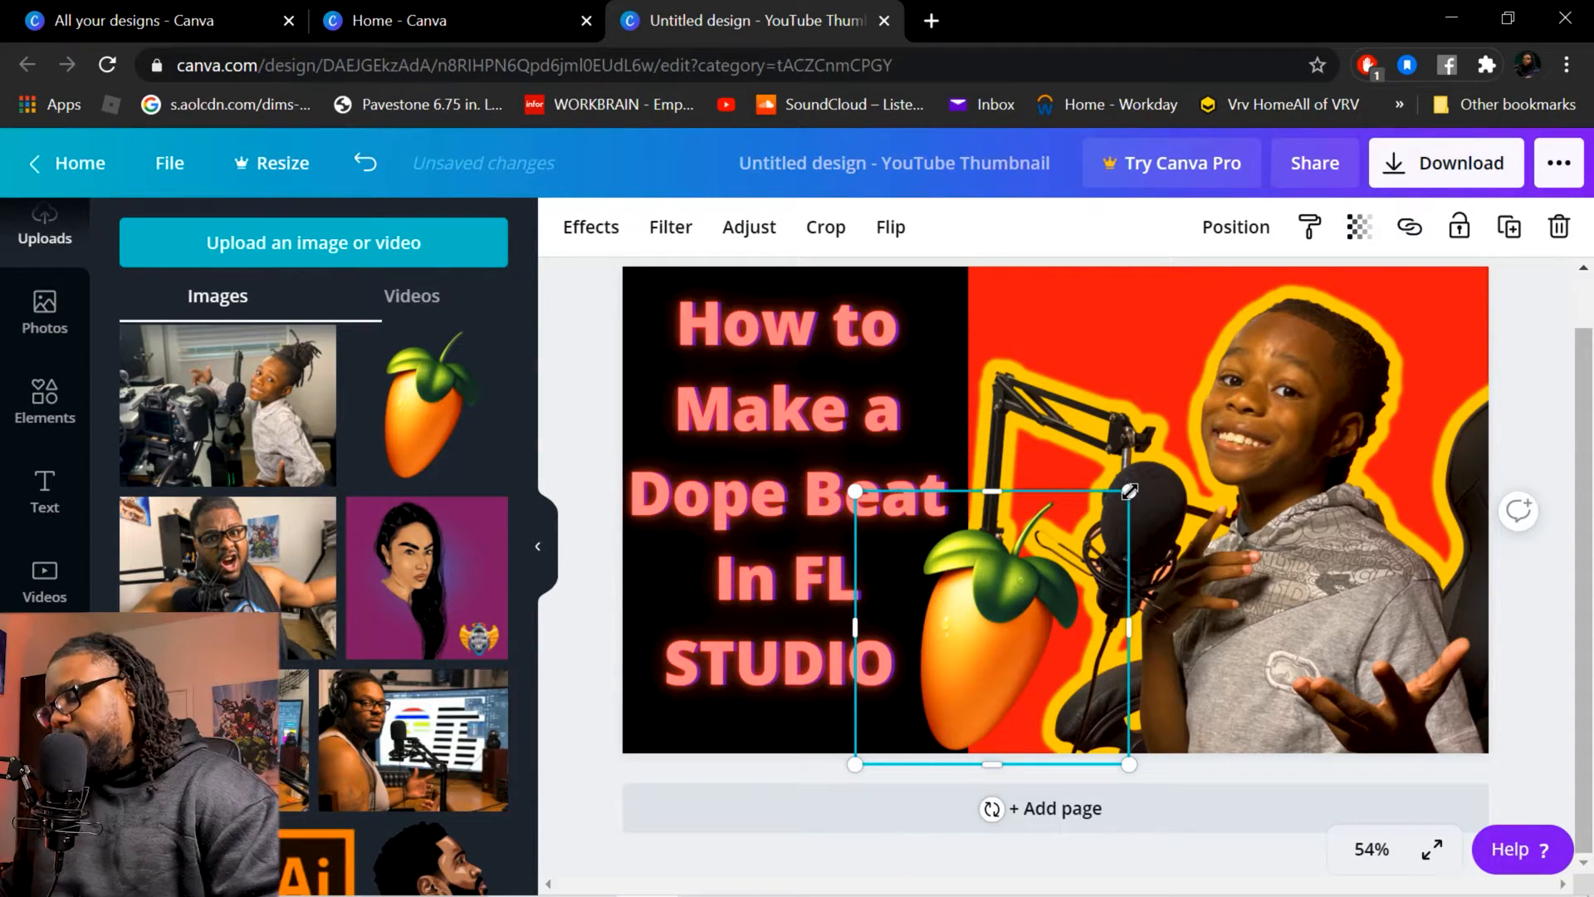
Shrink the fruit logo and position it beside "STUDIO" at the lower edge, across the black and red boundary.
left_click_drag(1129, 491, 1081, 539)
left_click_drag(982, 624, 959, 661)
left_click_drag(1075, 568, 1071, 559)
left_click_drag(963, 671, 966, 668)
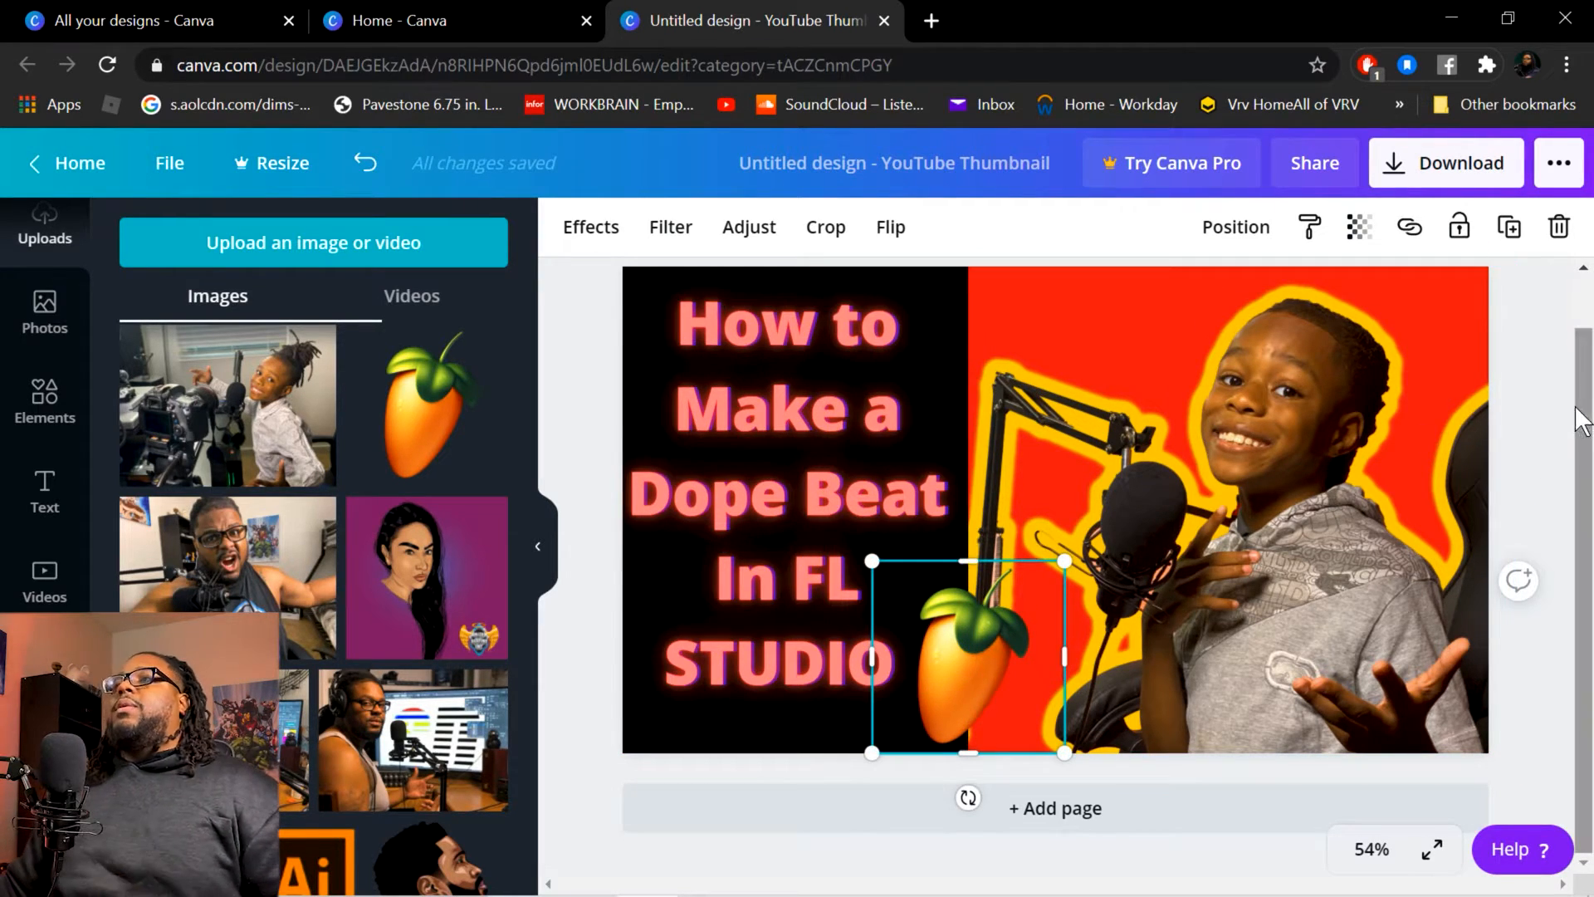
left_click(1521, 338)
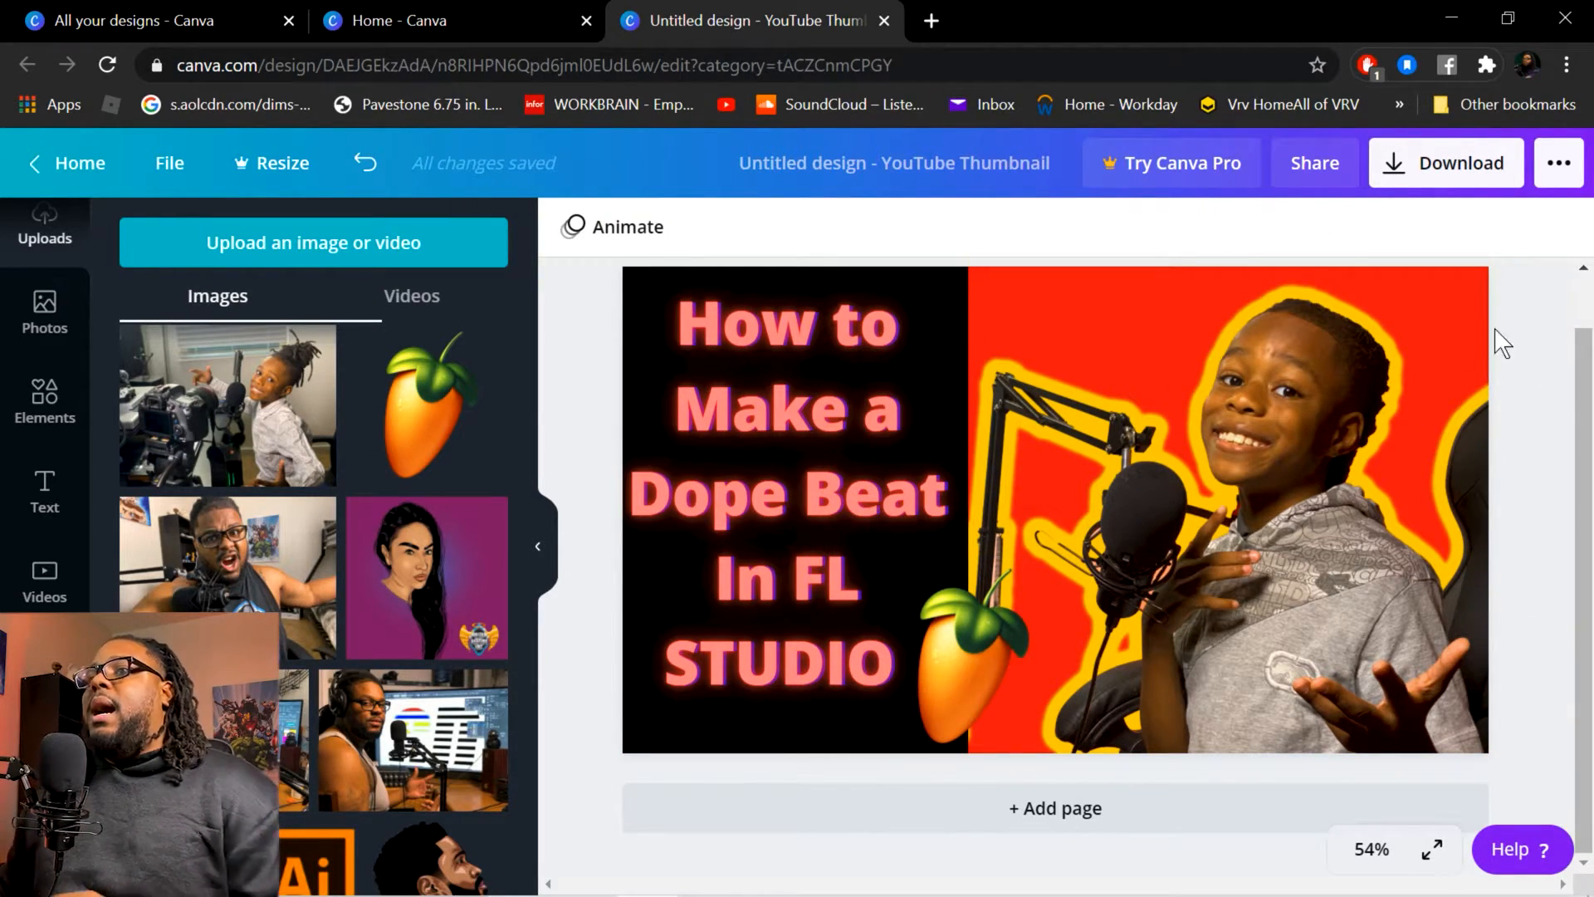
Find FL64 (scaled) by searching for "fl", run it as administrator, and open the existing banger beat project.
mouse_move(868, 895)
left_click(382, 872)
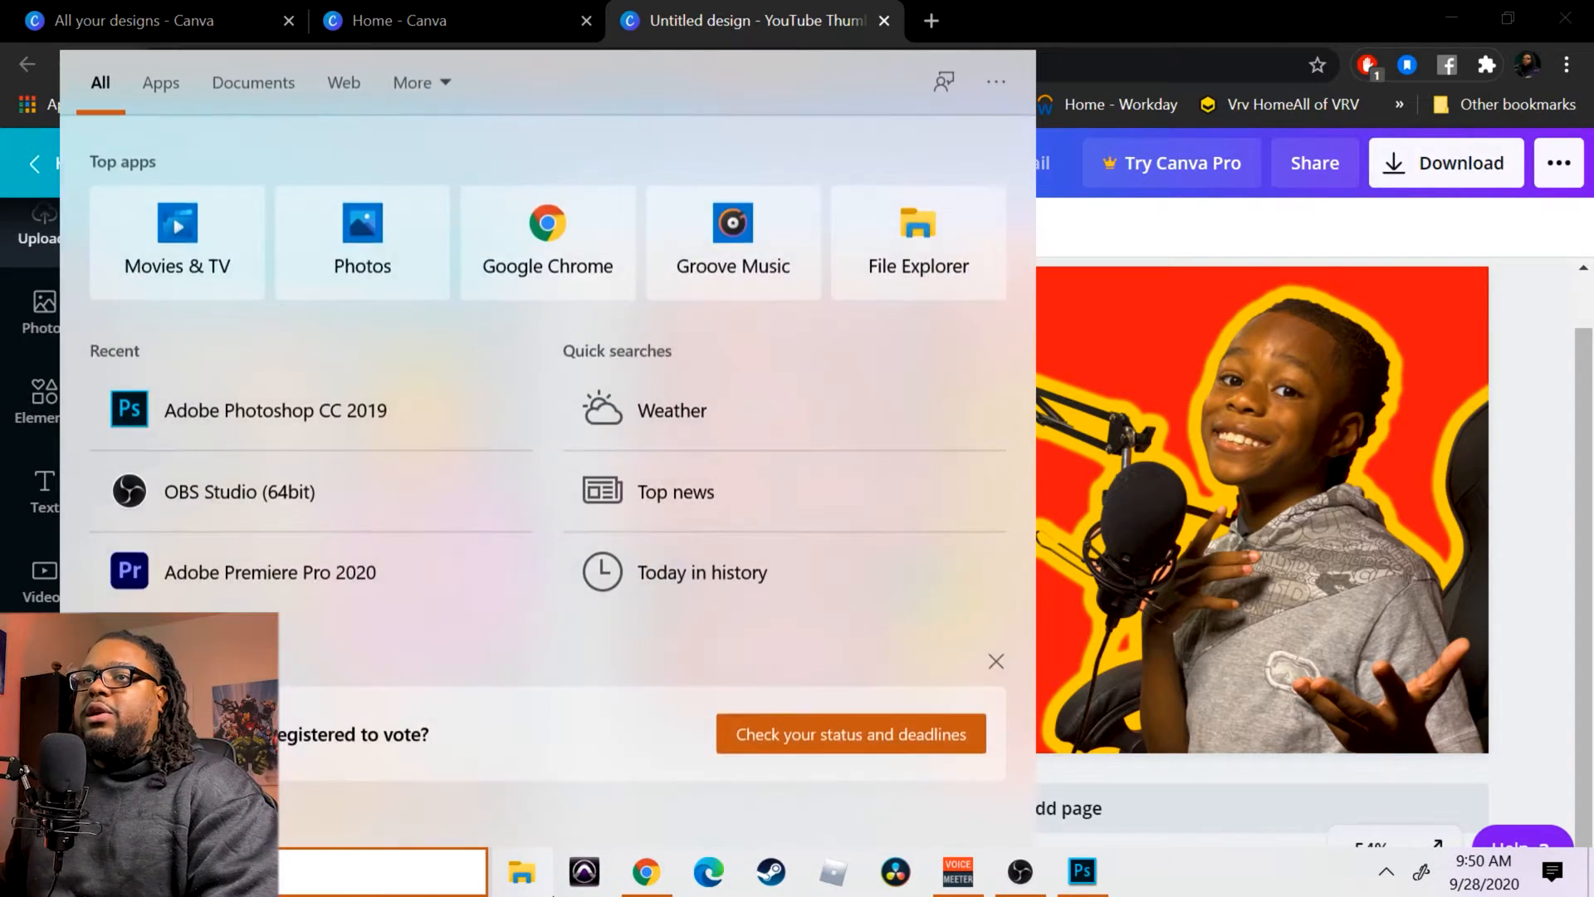
type("fl")
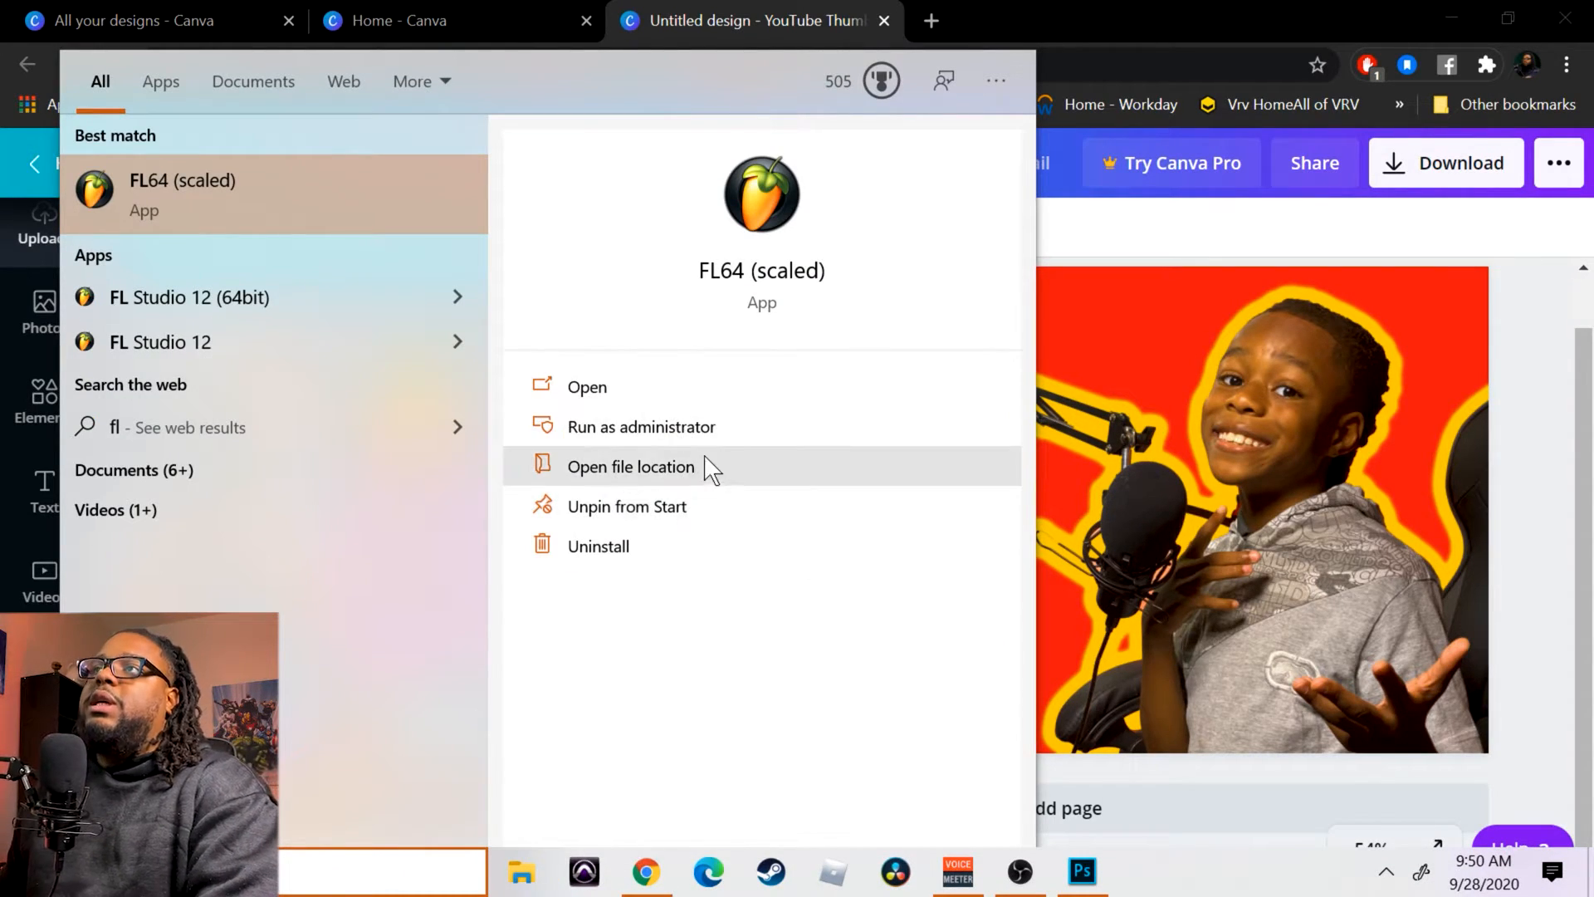
left_click(712, 430)
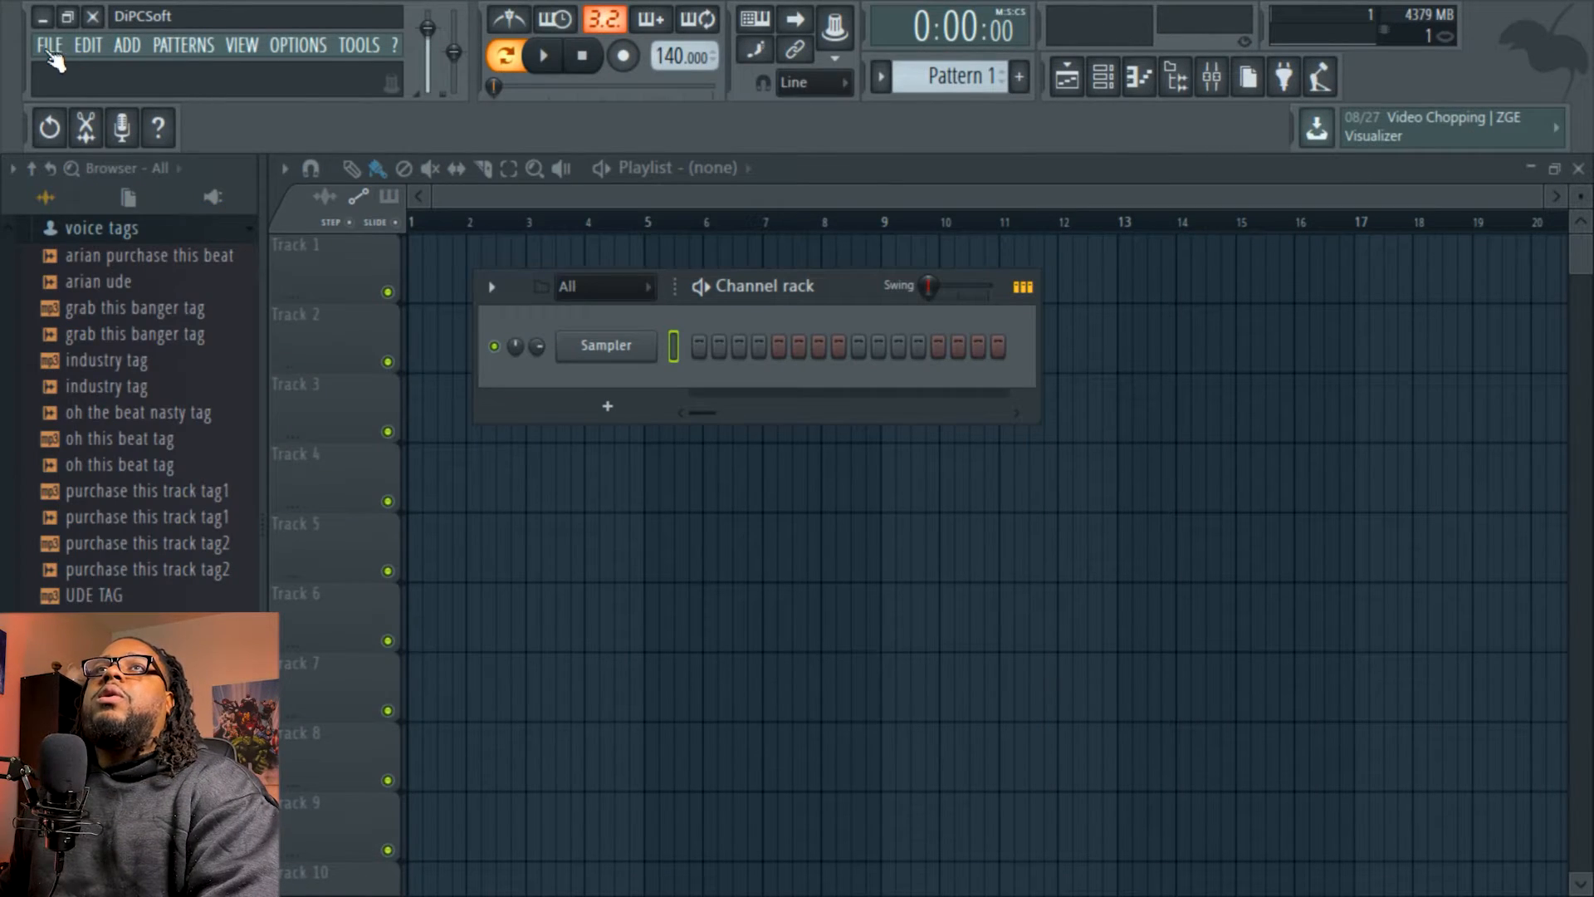
left_click(50, 45)
left_click(172, 306)
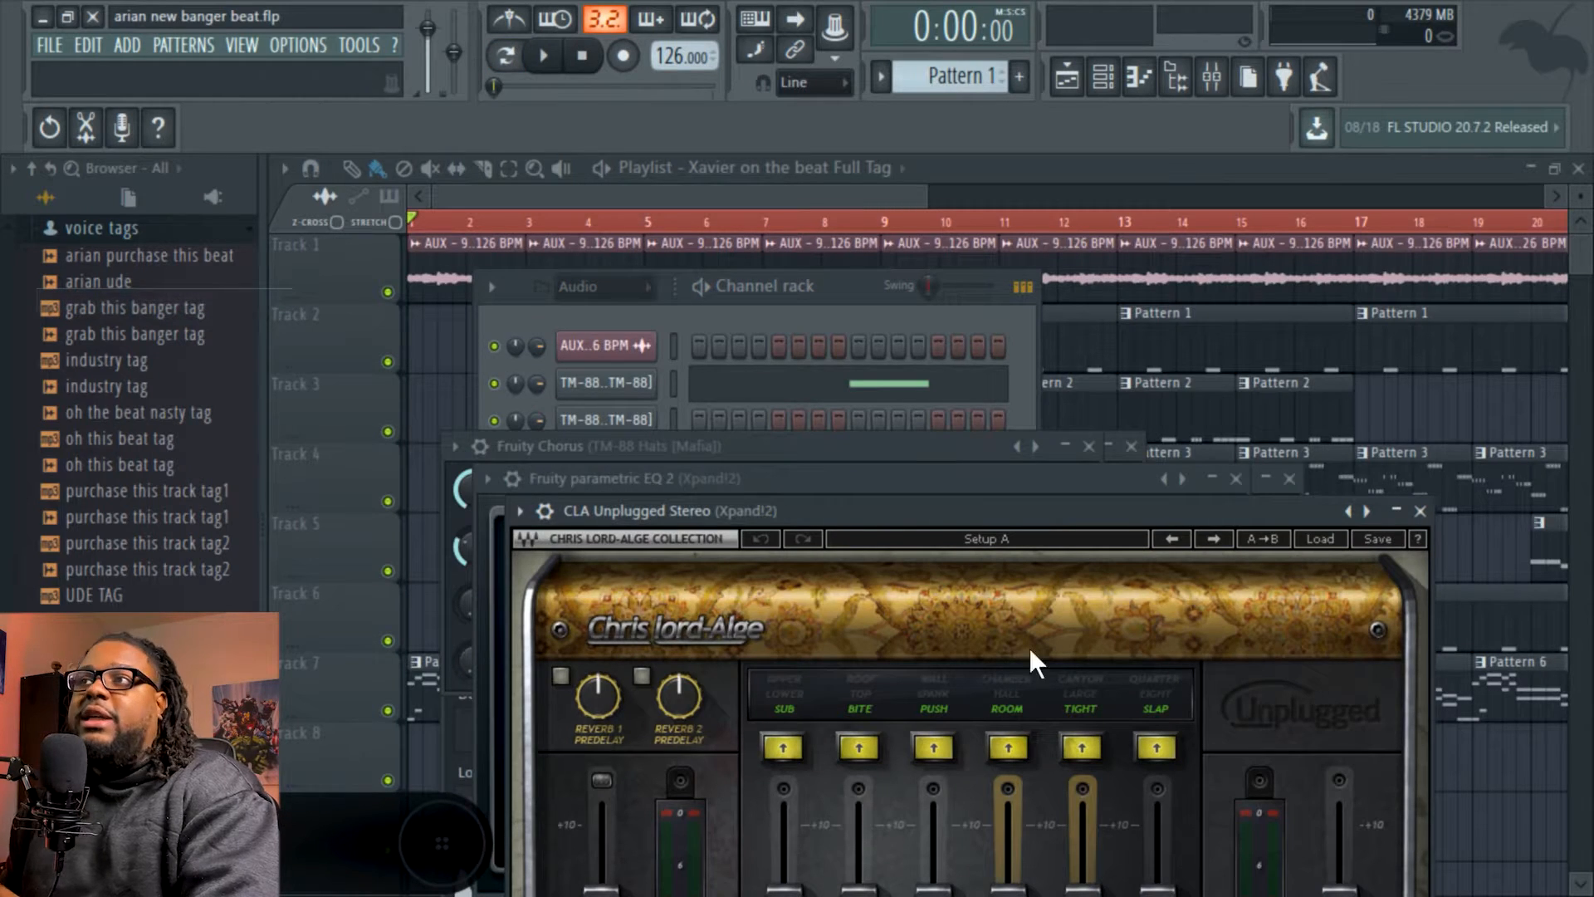
Close the open plugin and sampler windows, and move the Channel rack lower over the playlist.
left_click(1420, 511)
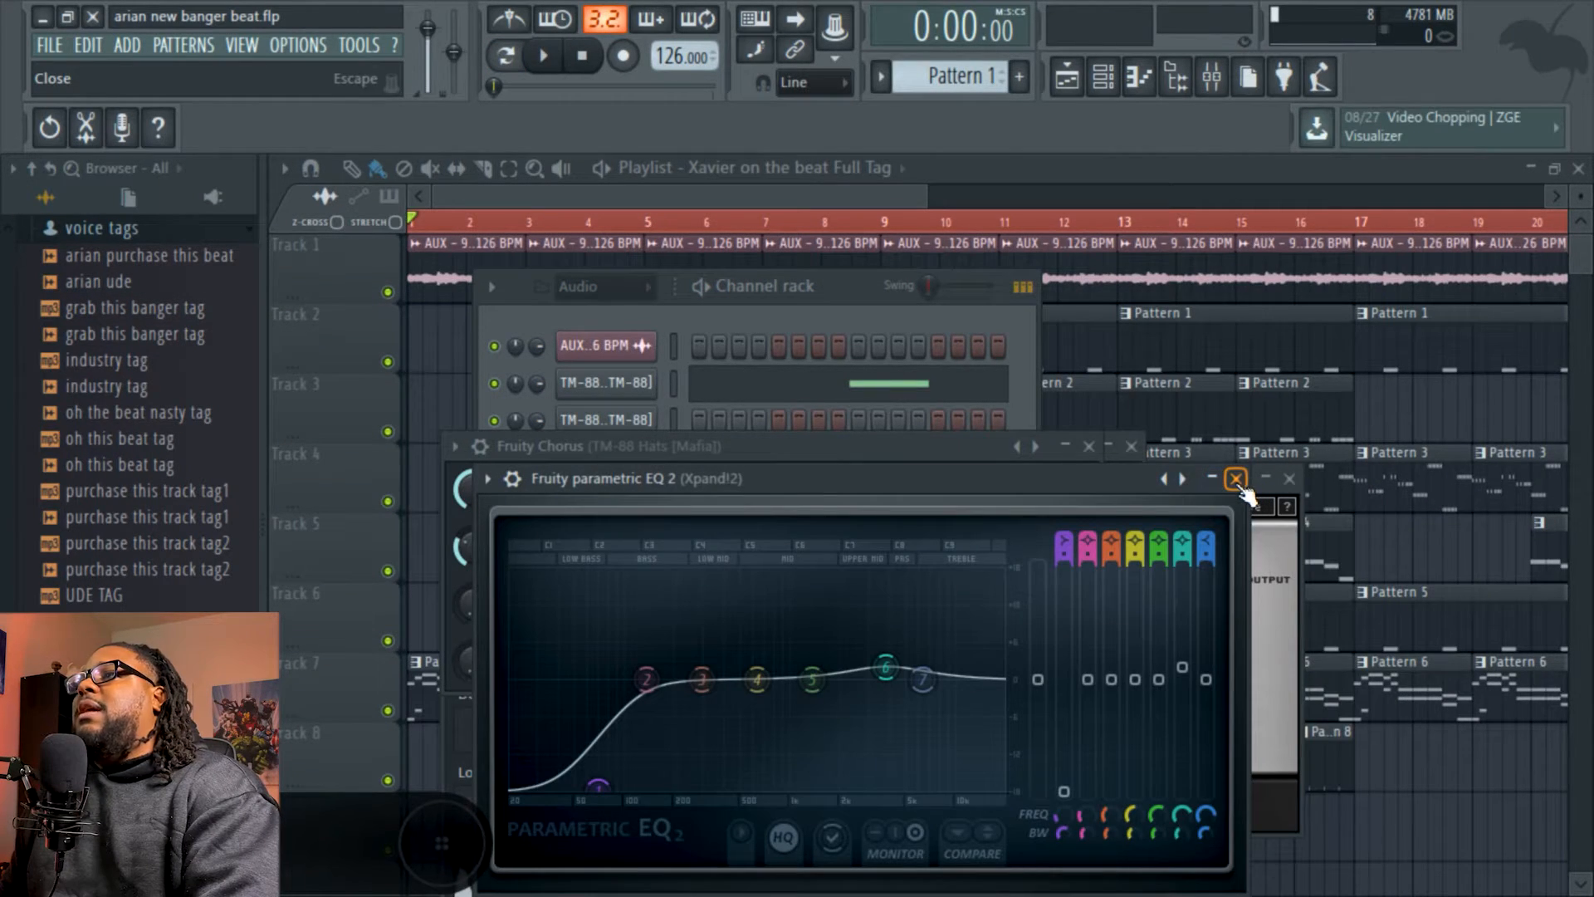
left_click(1238, 480)
left_click(1290, 478)
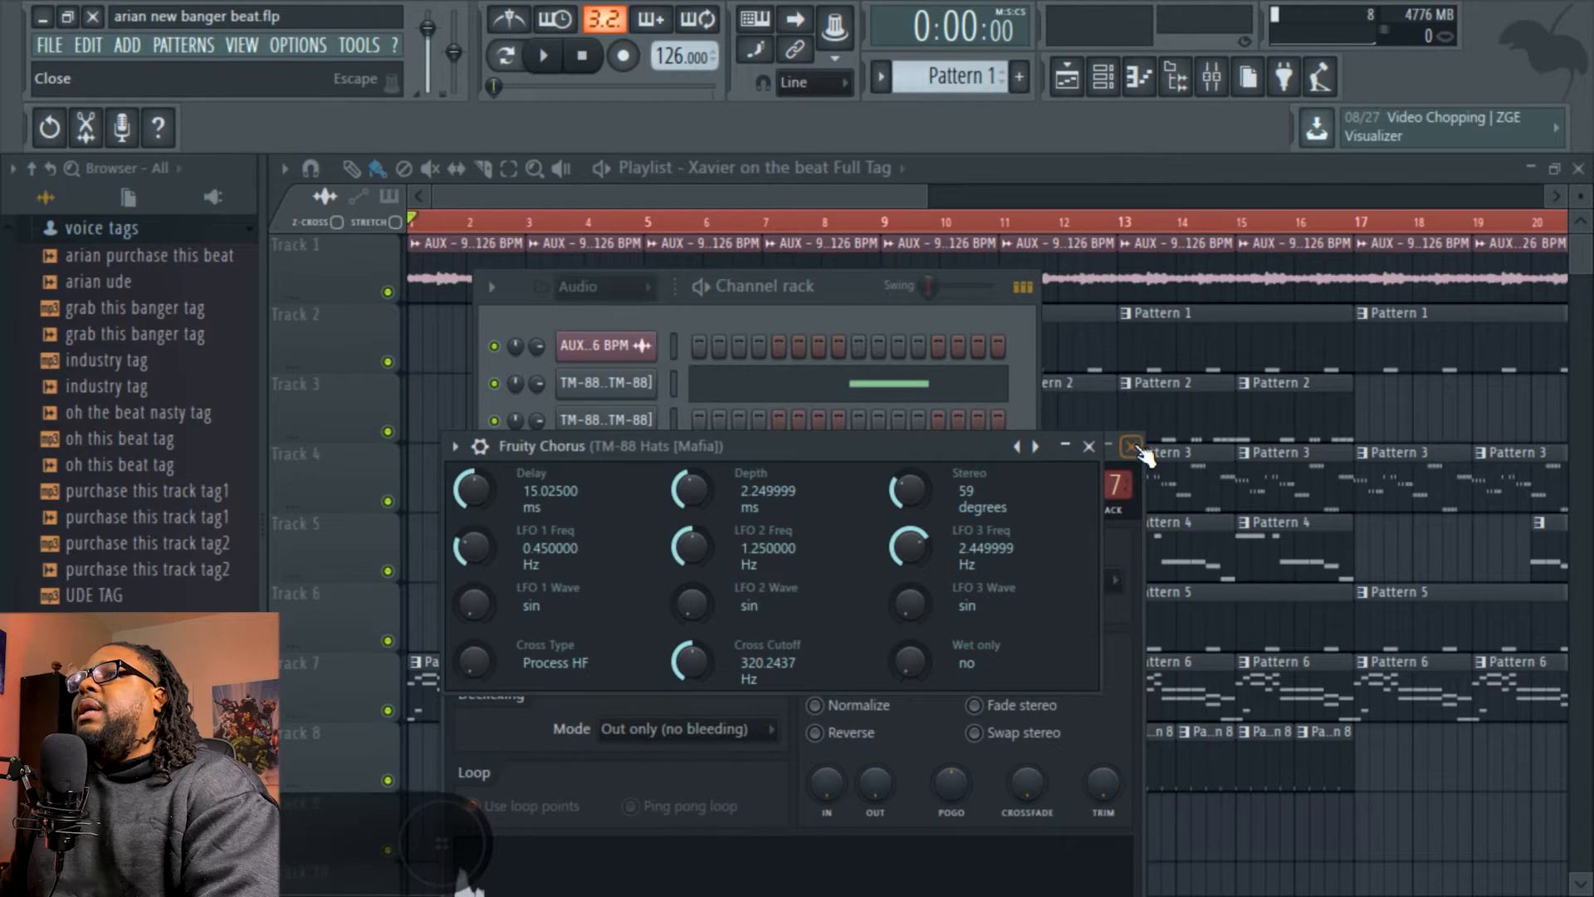
left_click(1131, 447)
left_click(1090, 446)
left_click_drag(847, 305, 1182, 396)
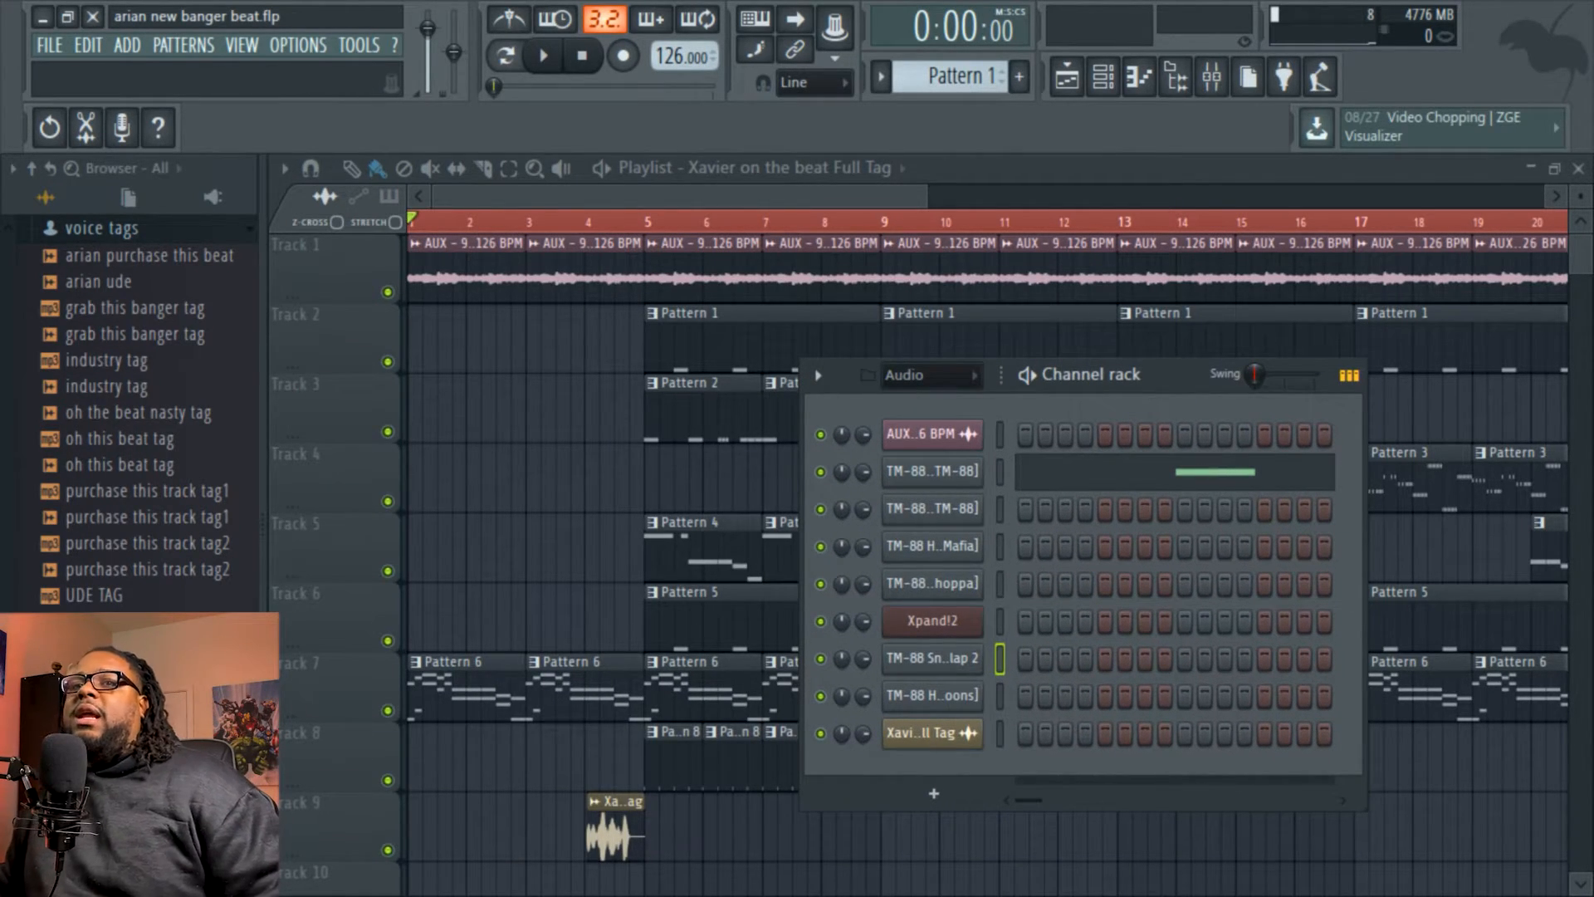
Minimise FL Studio, search for "snipp", and launch Snipping Tool as administrator.
left_click(41, 18)
left_click(166, 872)
type("snipp")
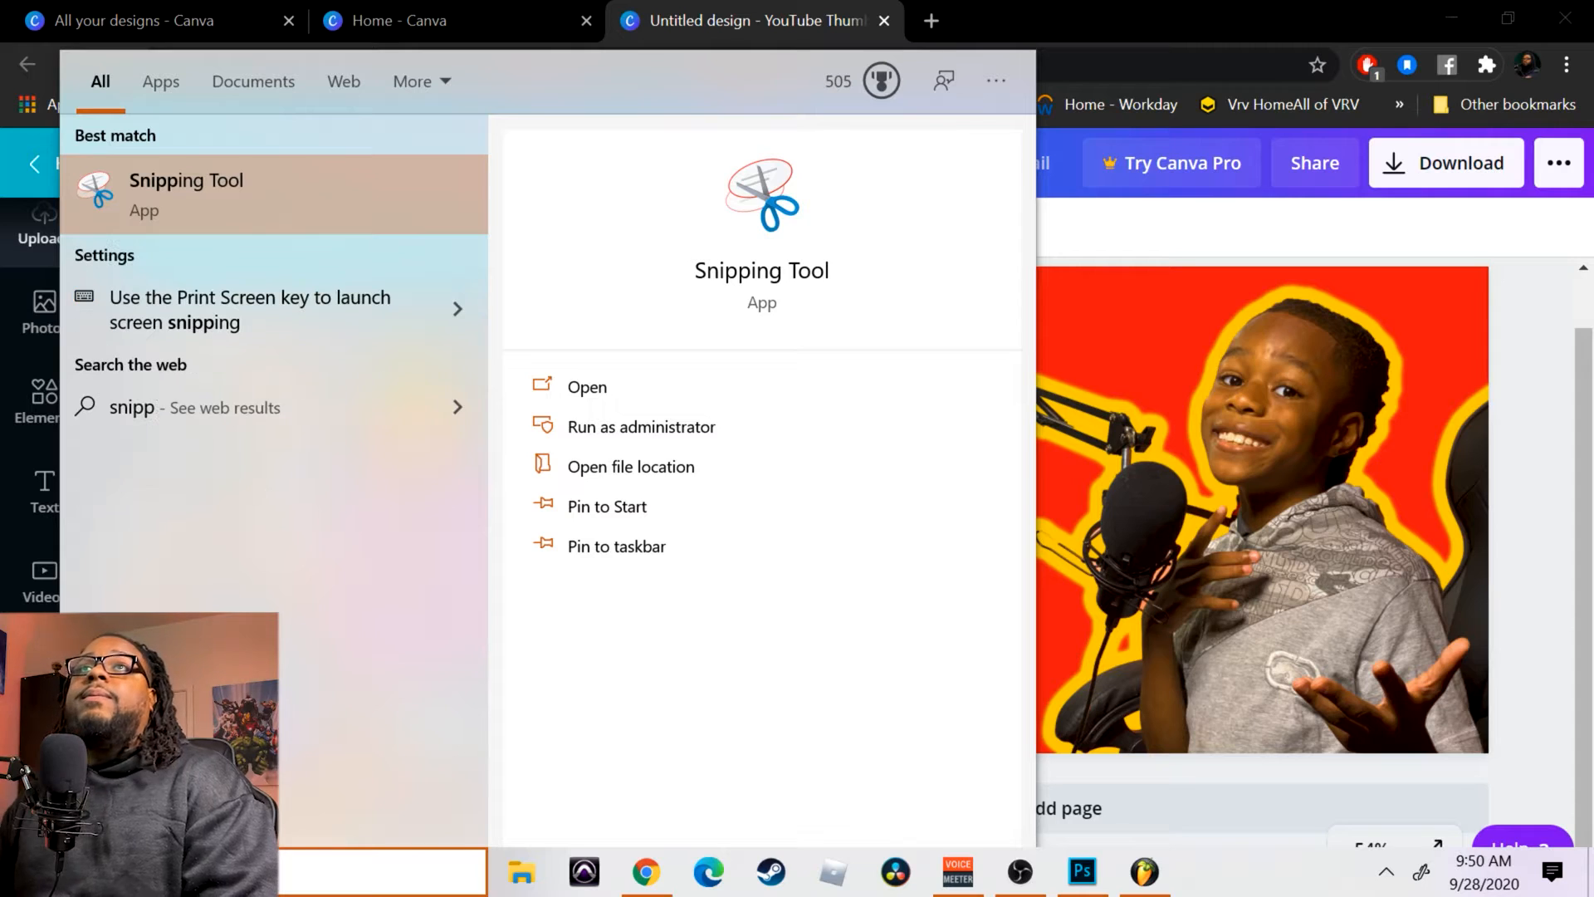
left_click(679, 428)
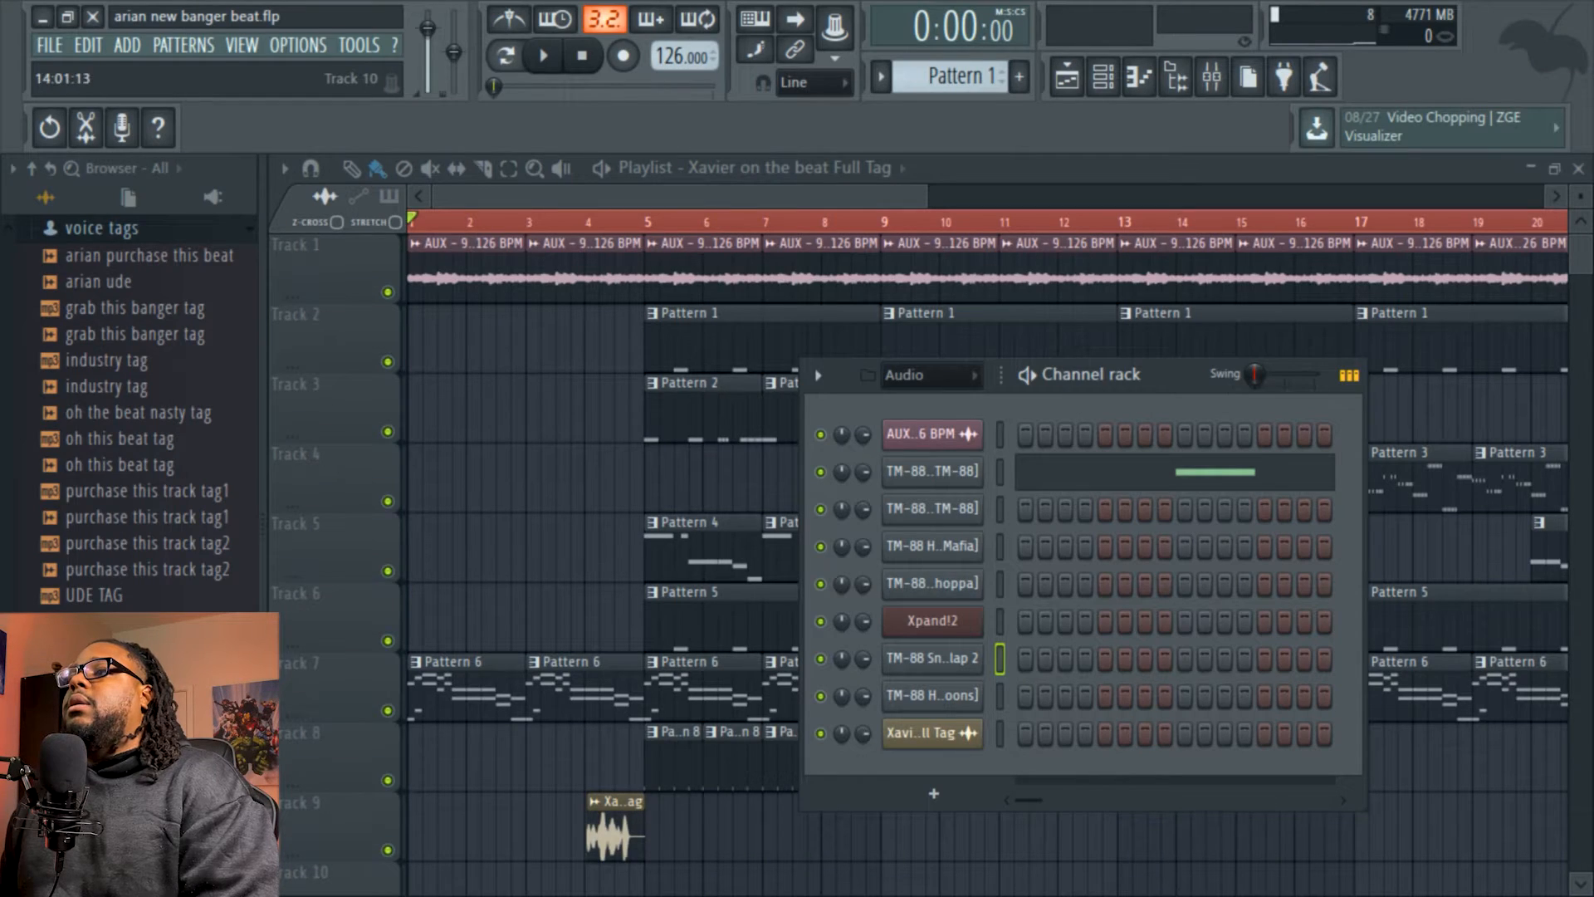
left_click(43, 17)
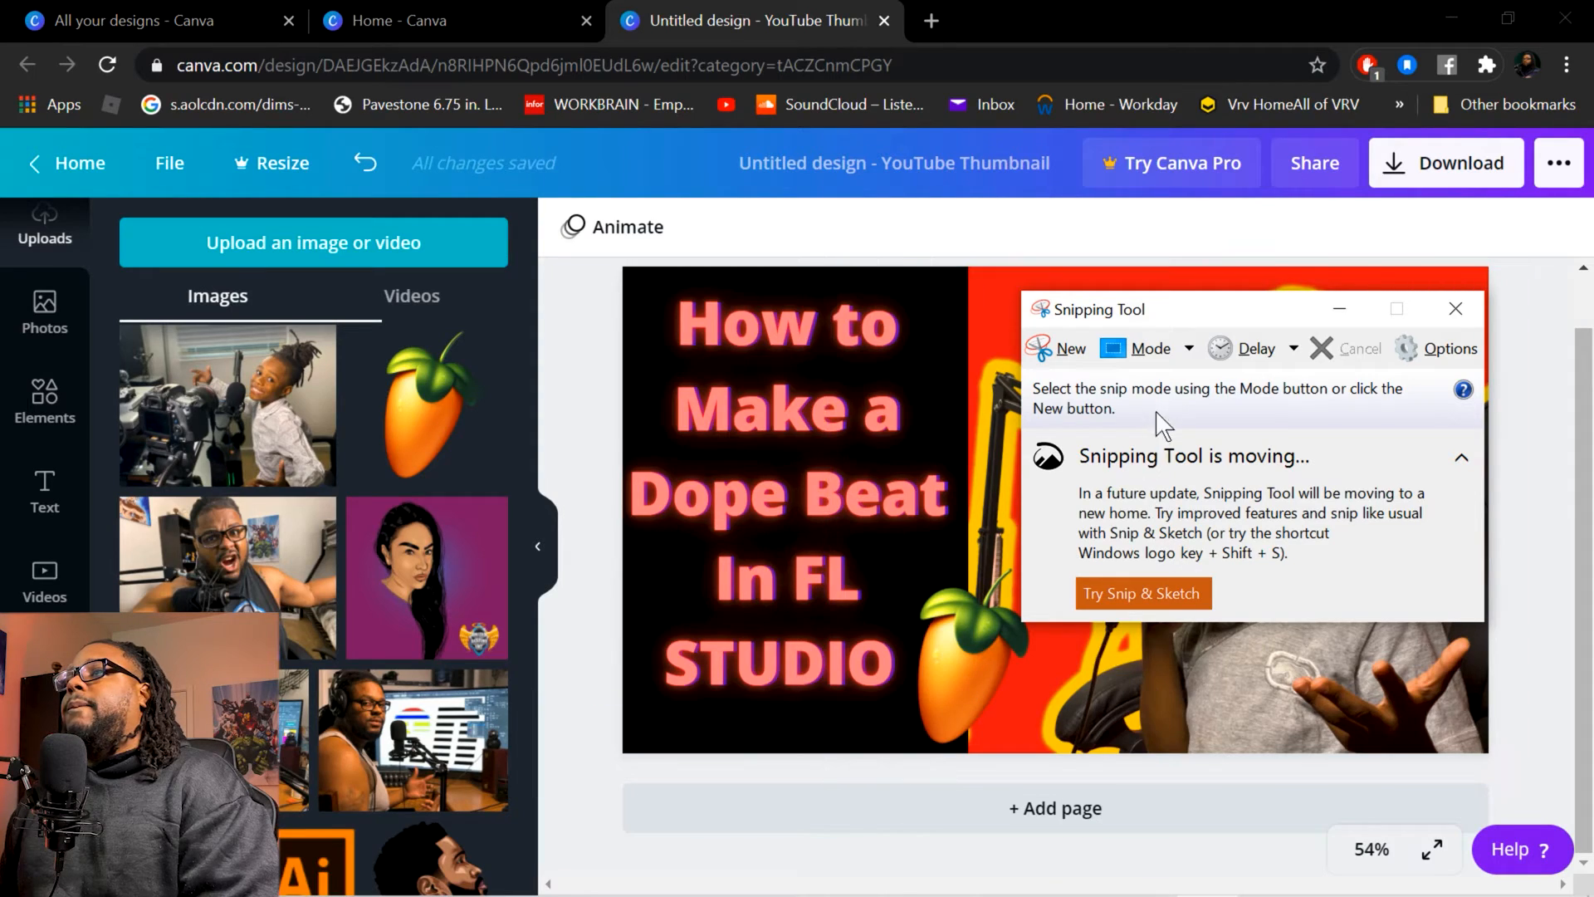
mouse_move(1229, 893)
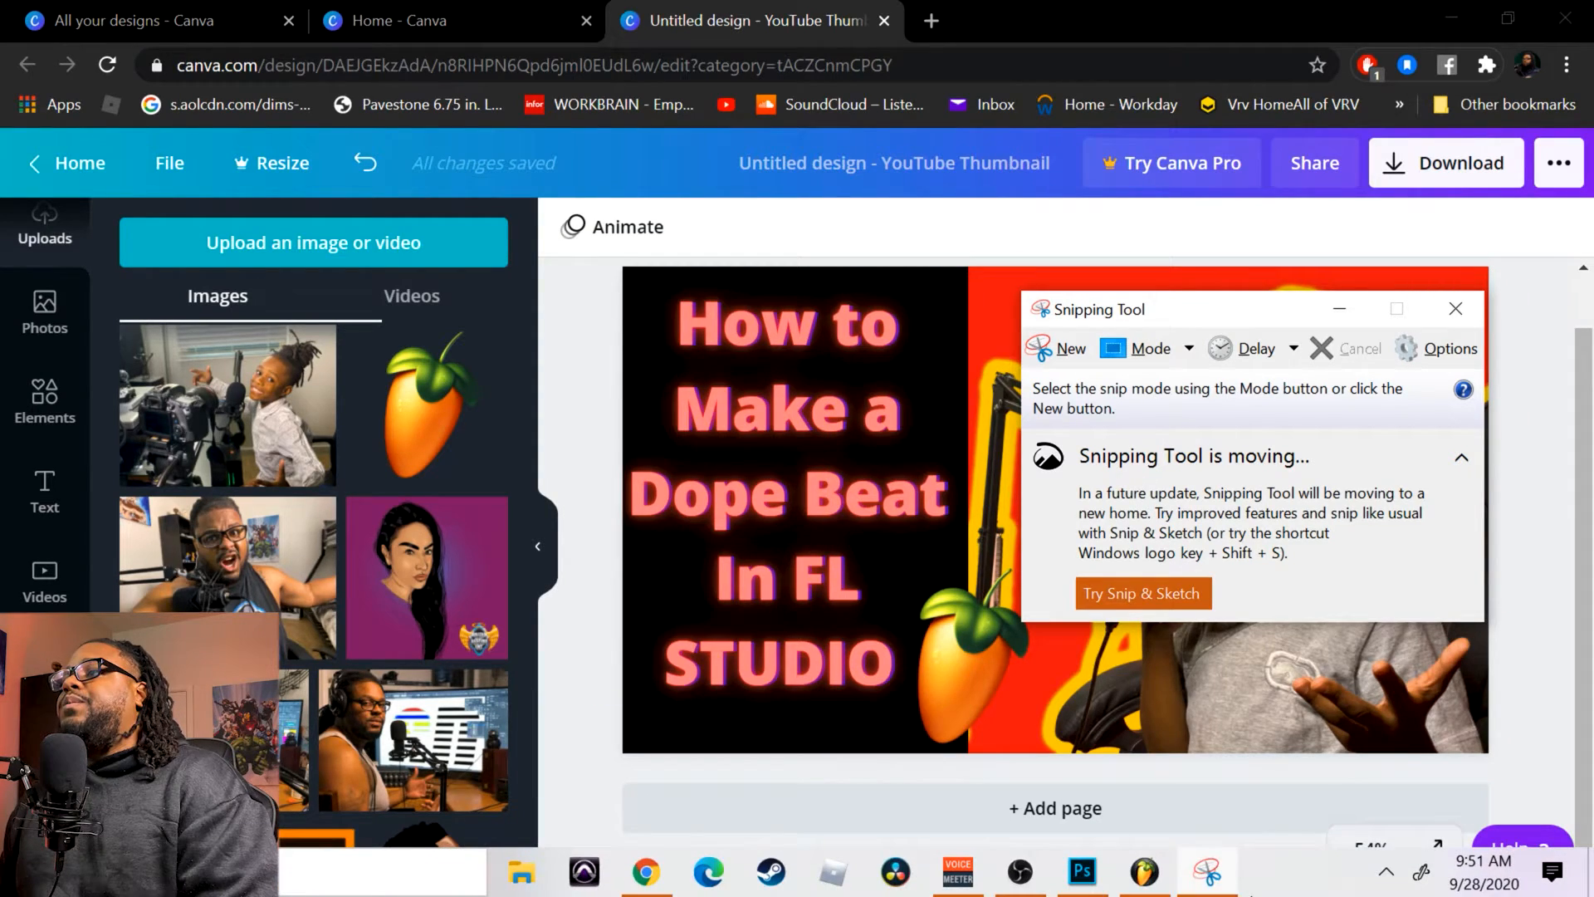
Switch to FL Studio, restore it to a smaller window, and bring Snipping Tool in front of it.
left_click(1170, 882)
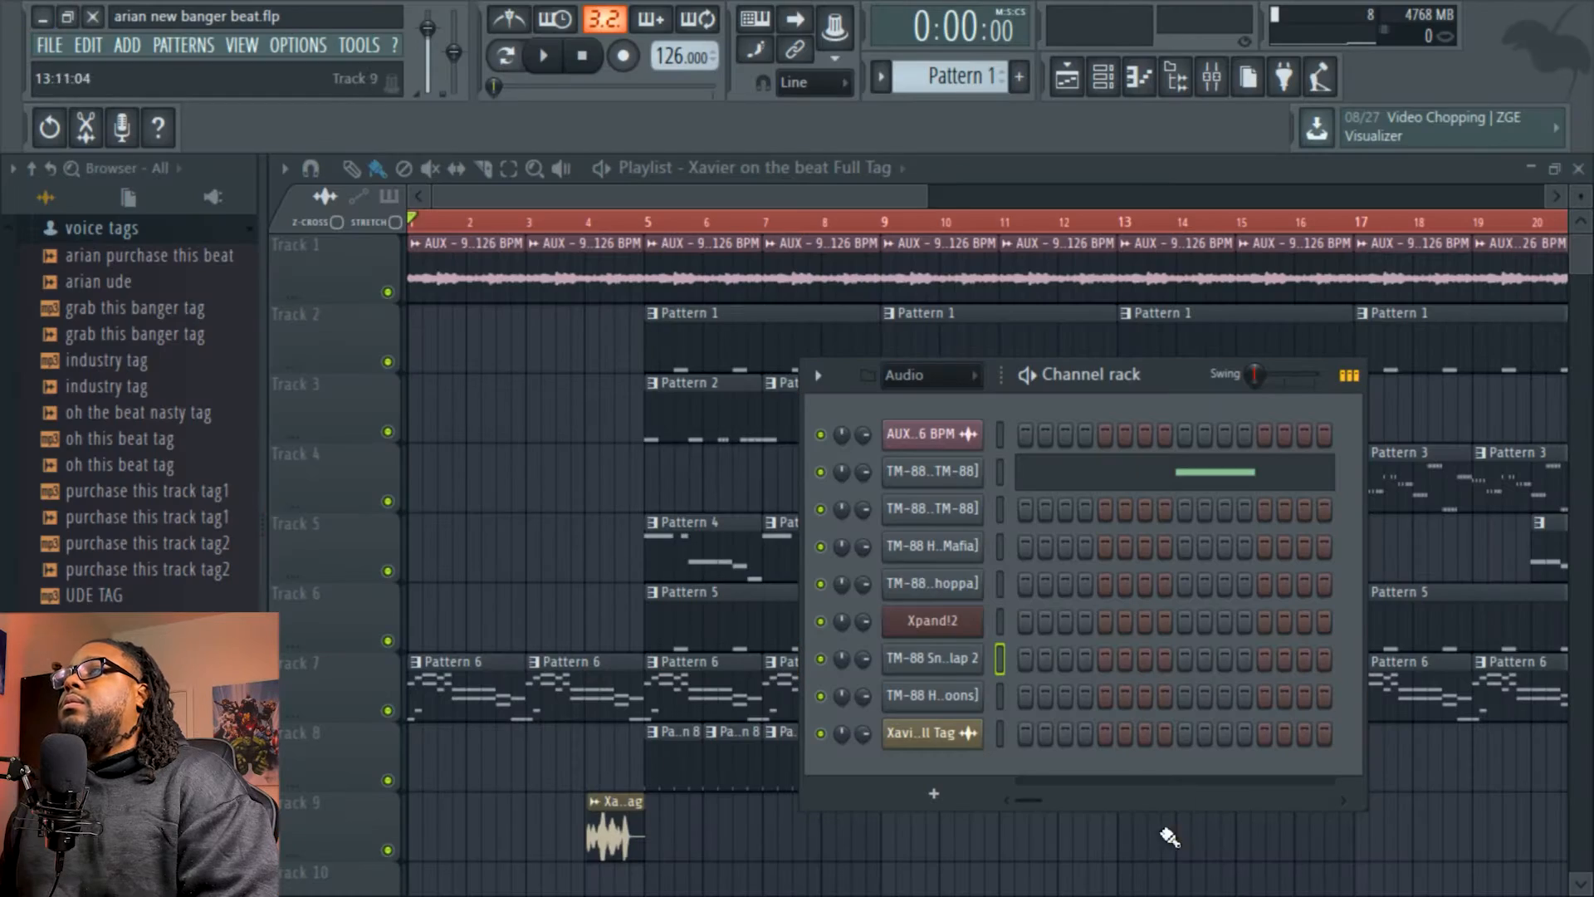
left_click(67, 16)
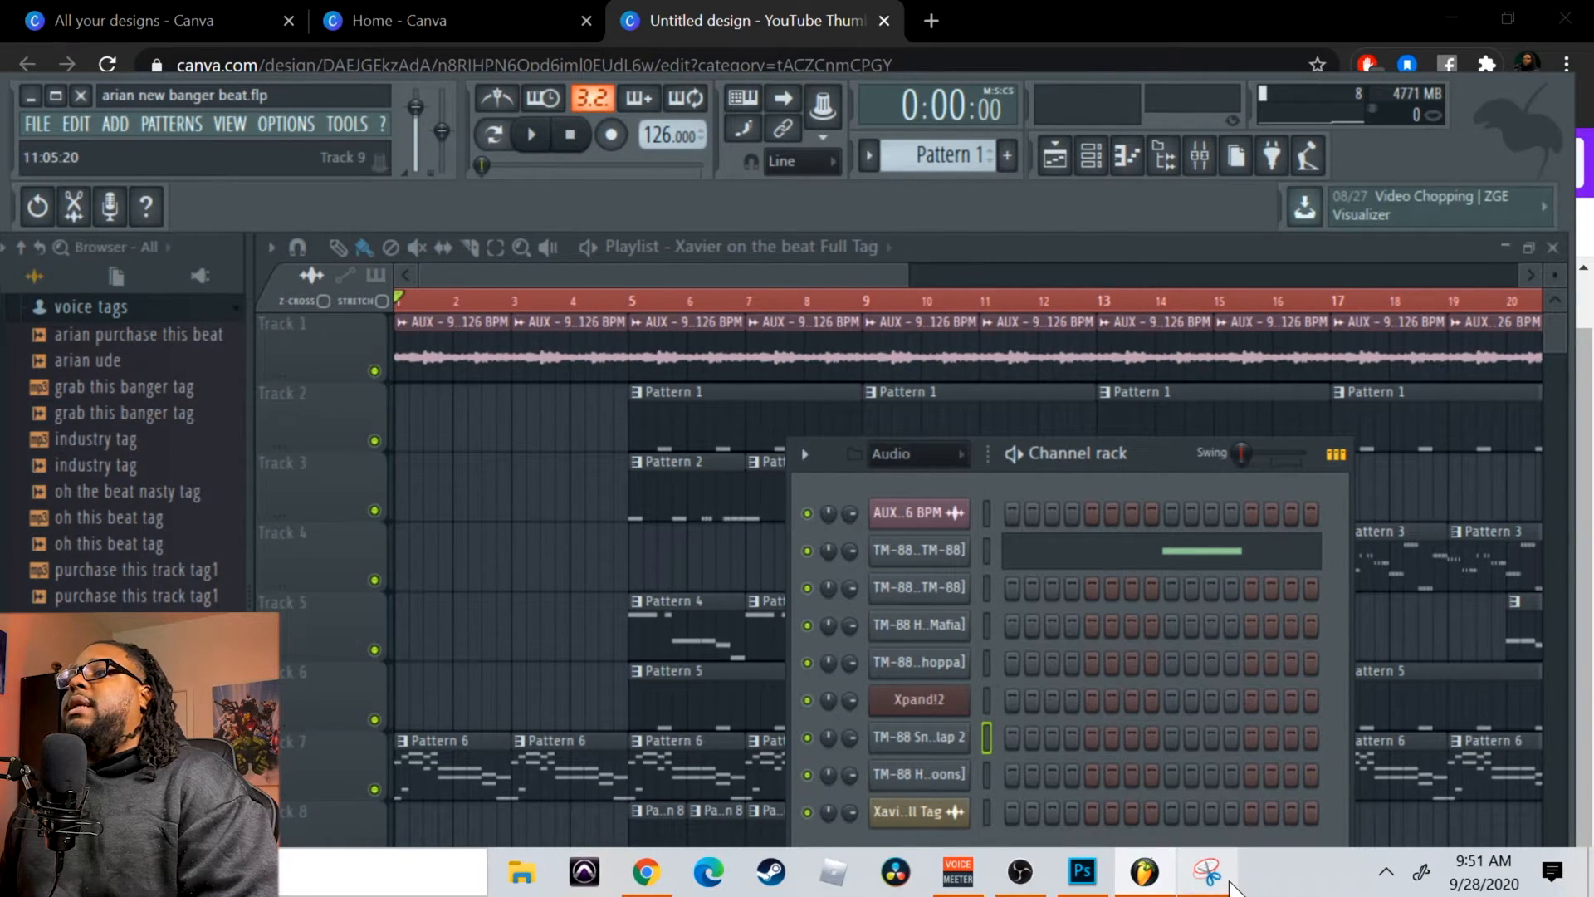
left_click(1208, 874)
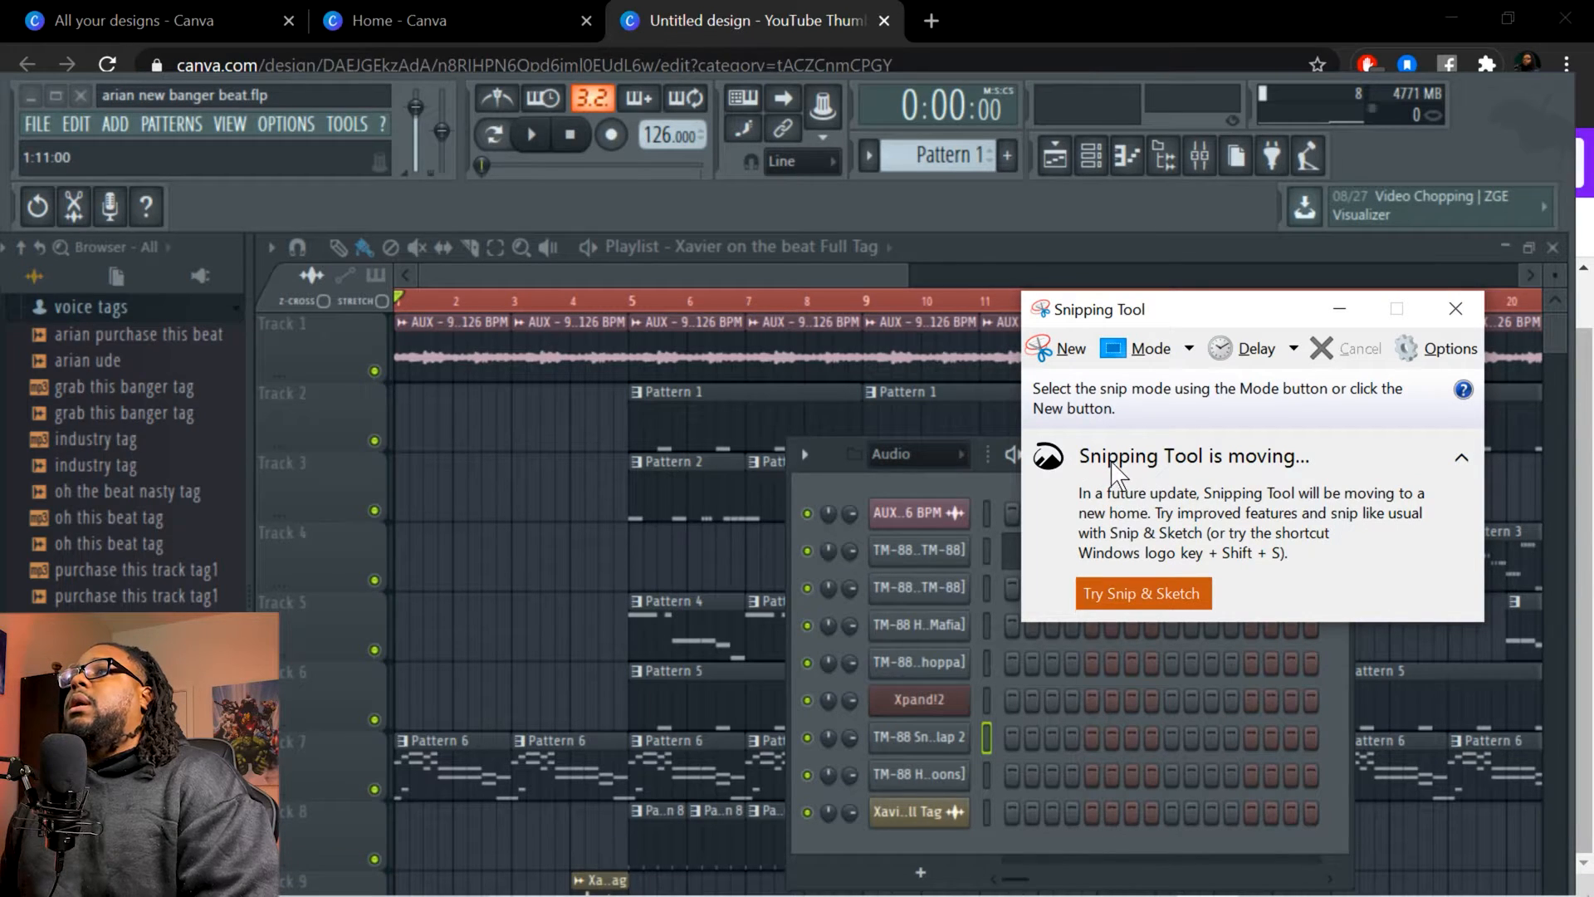
Capture a rectangular snip of the FL Studio window, retaking it so the browser's address bar is excluded.
left_click(1058, 350)
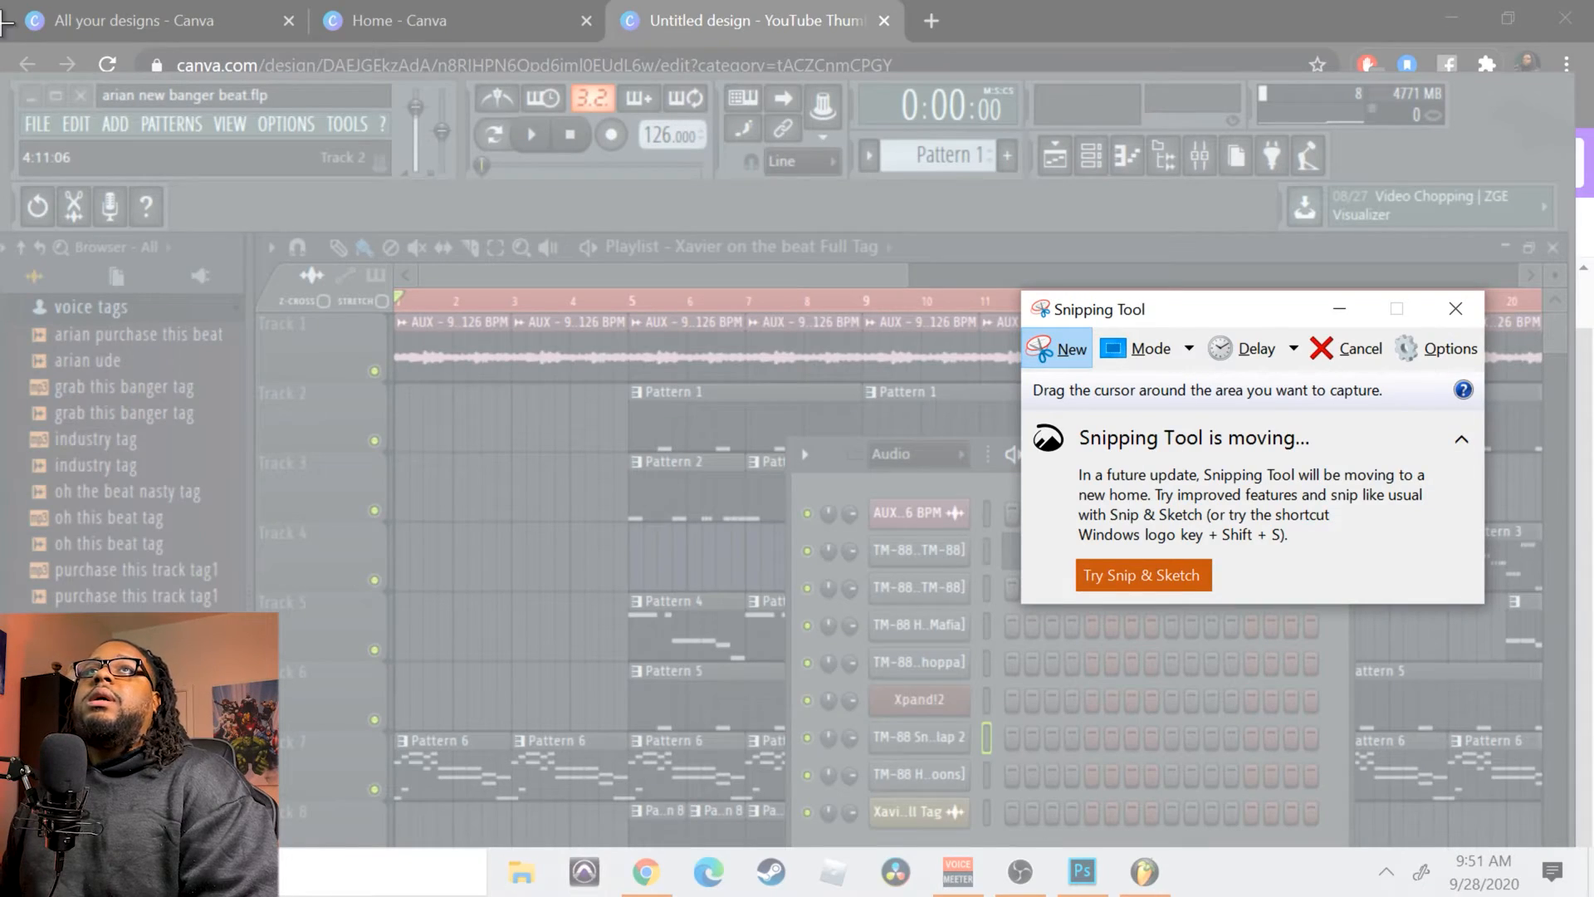
left_click_drag(3, 35, 1578, 886)
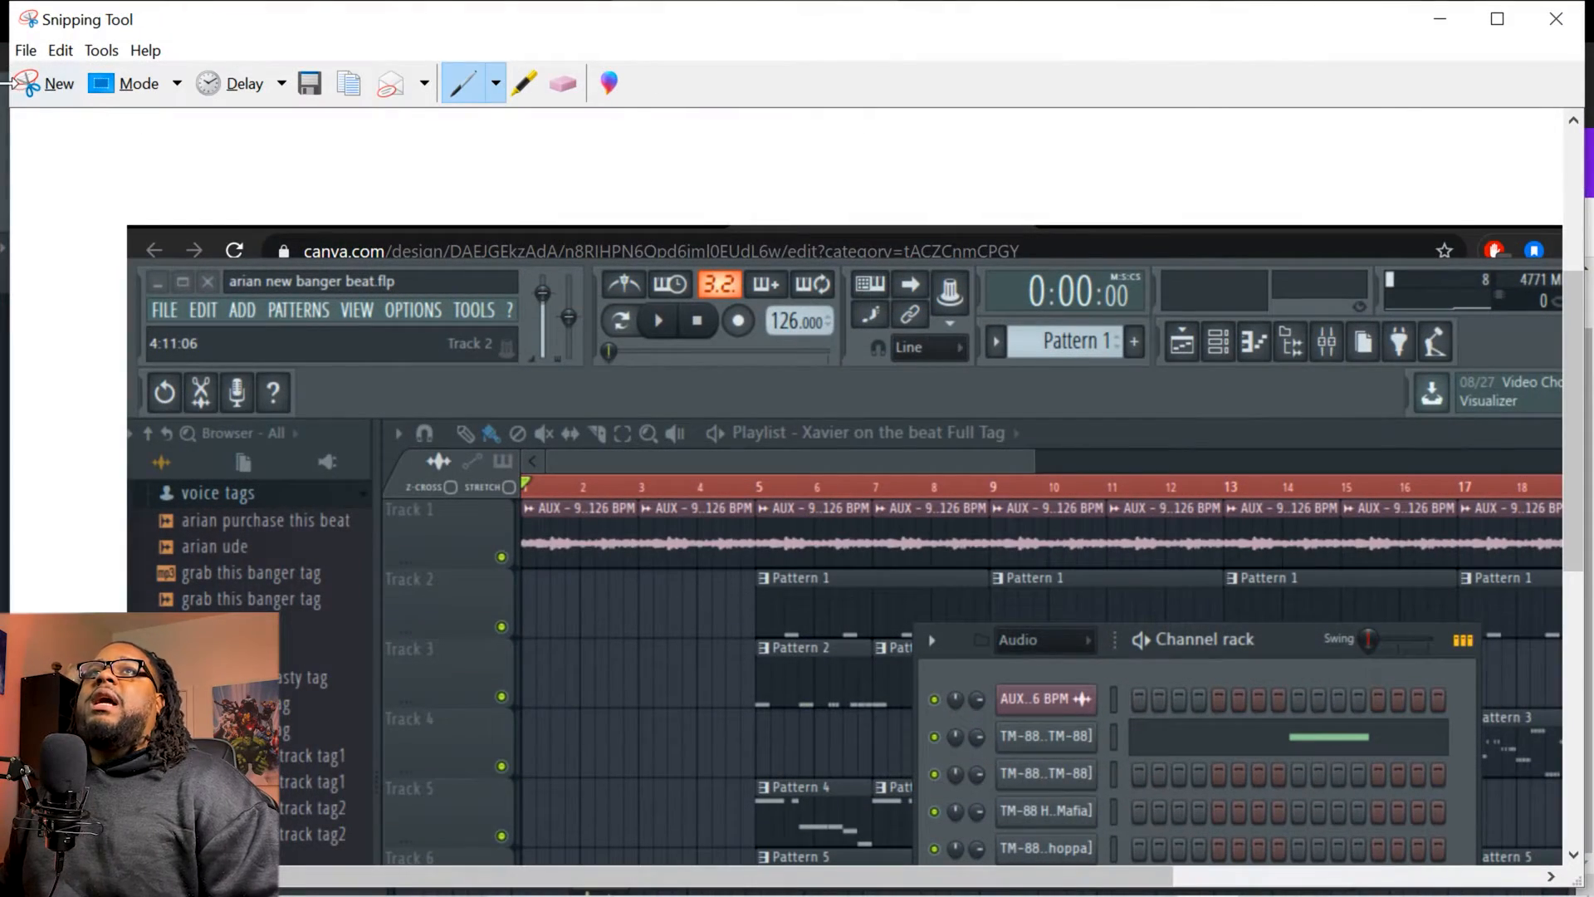
left_click(26, 80)
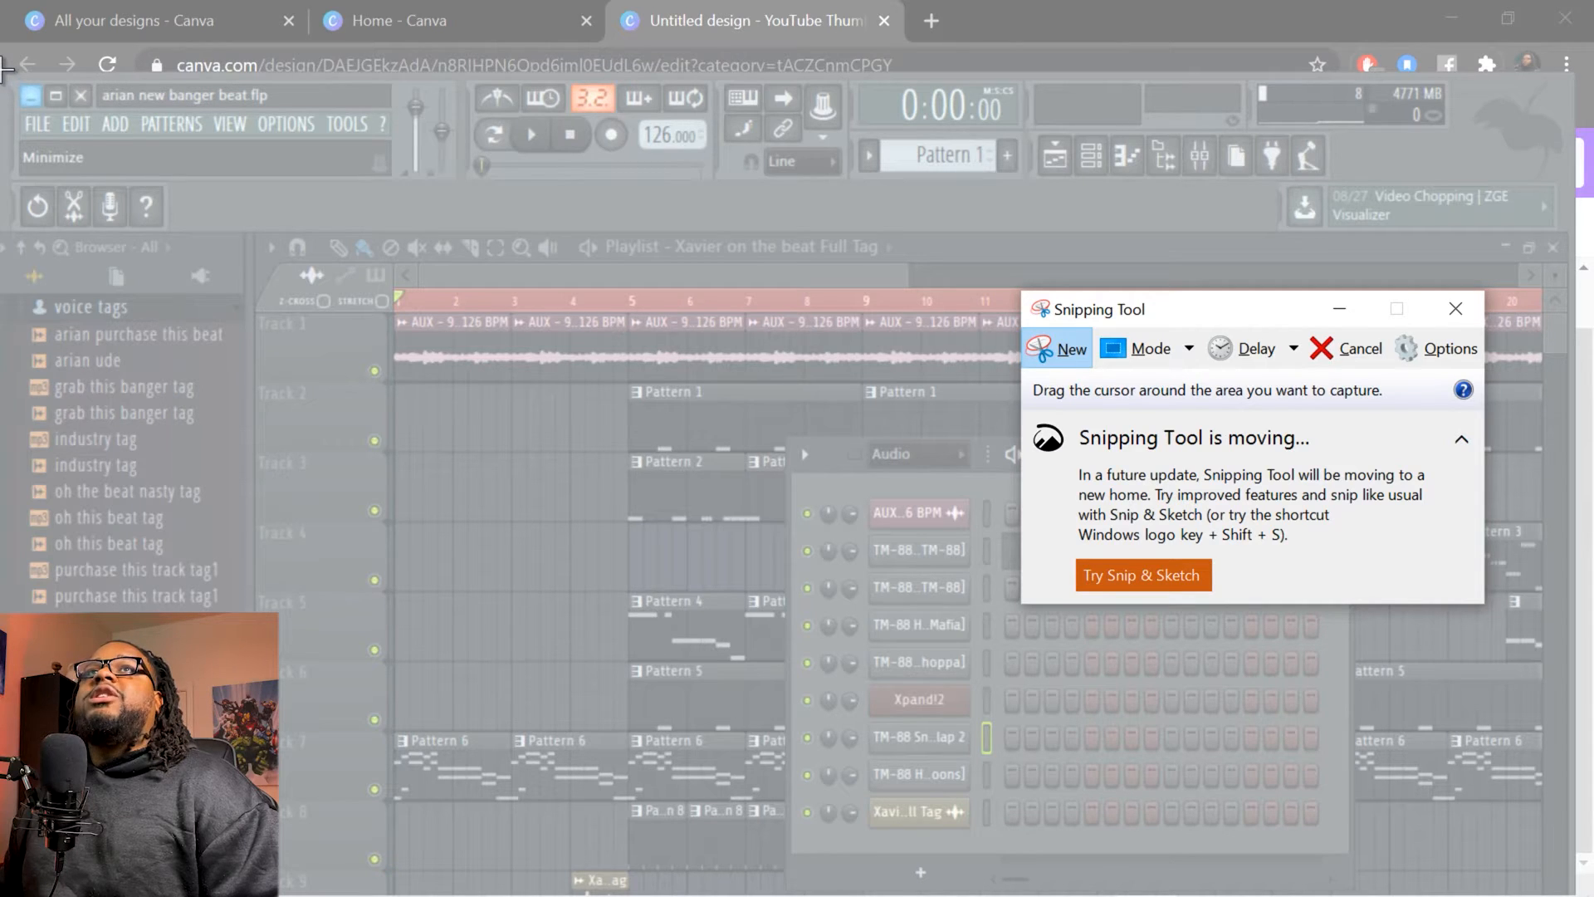
left_click_drag(7, 79, 1577, 888)
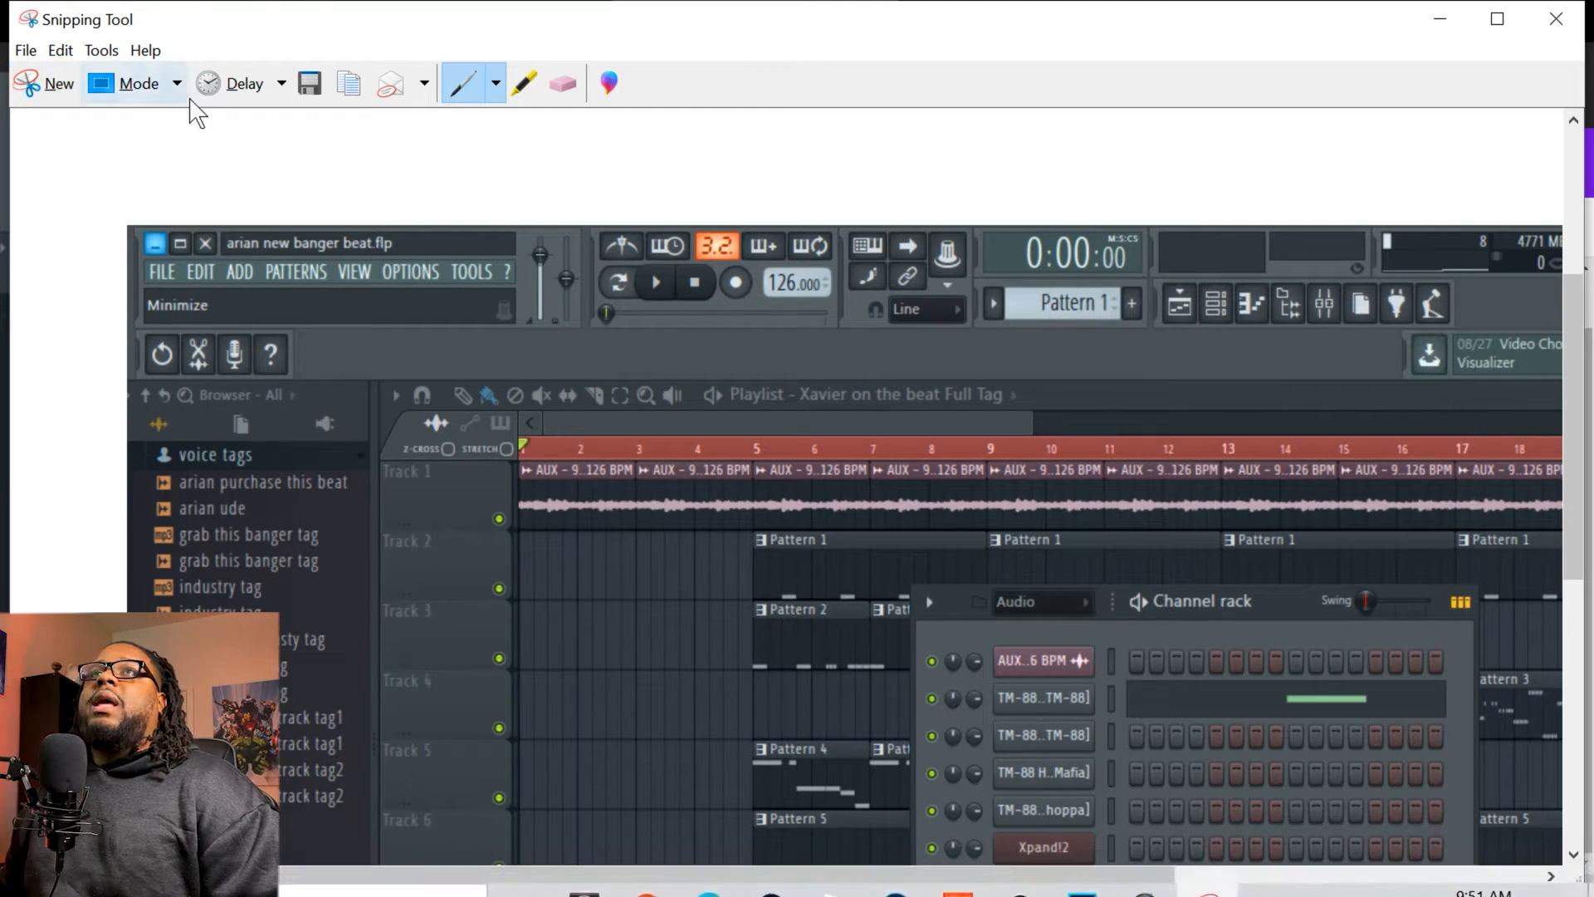
Save the snip as a PNG named 2445 in Downloads and close Snipping Tool.
left_click(309, 87)
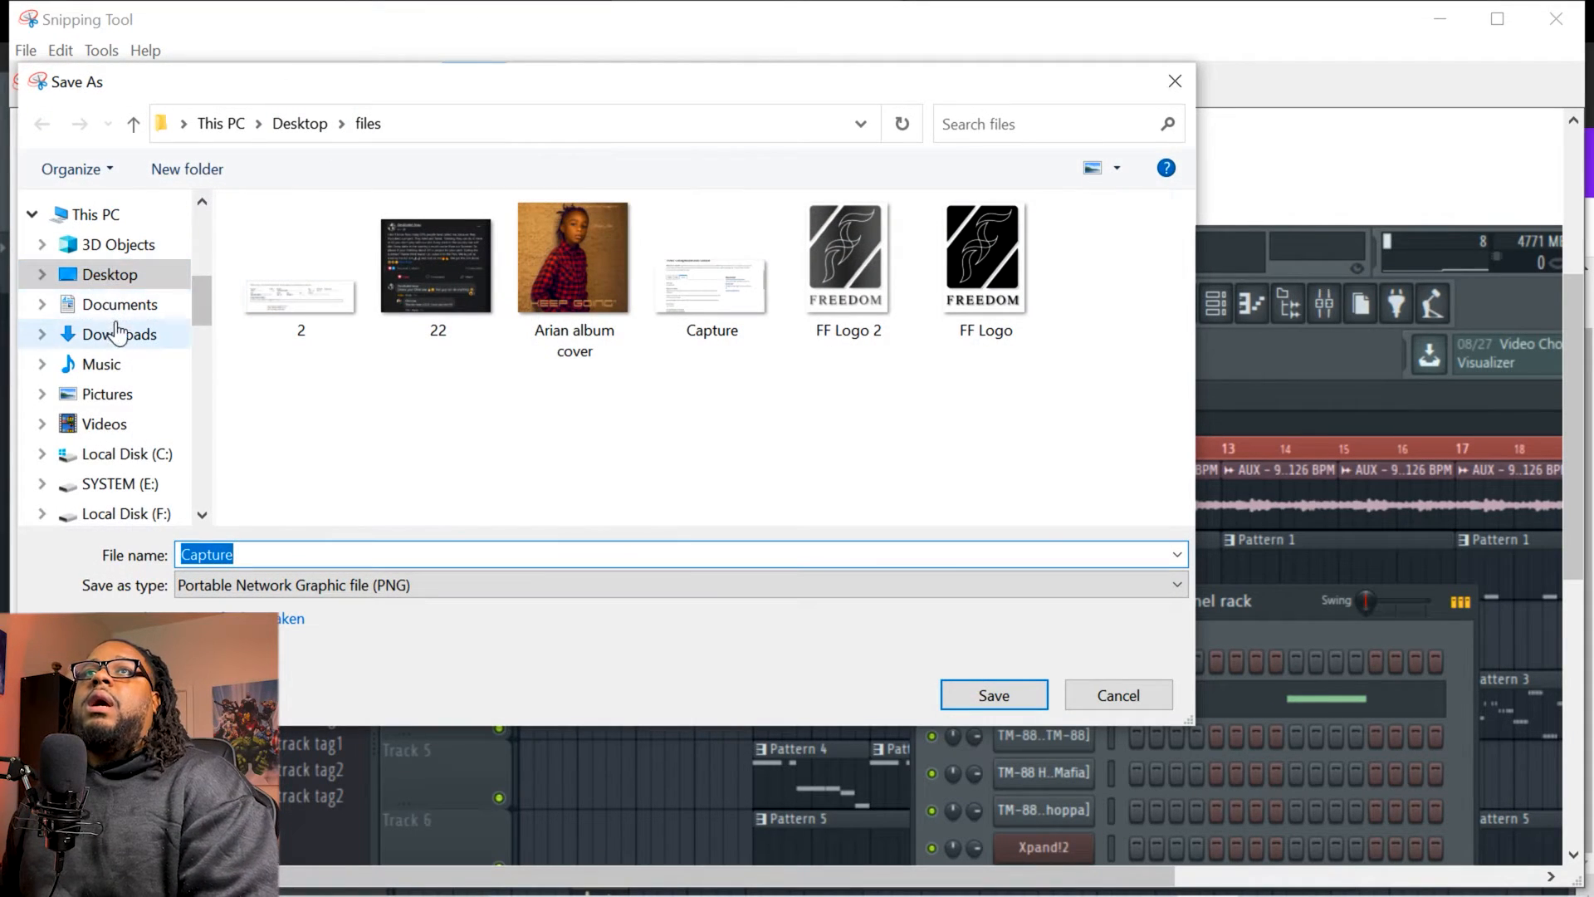
left_click(140, 341)
left_click(332, 555)
type("2")
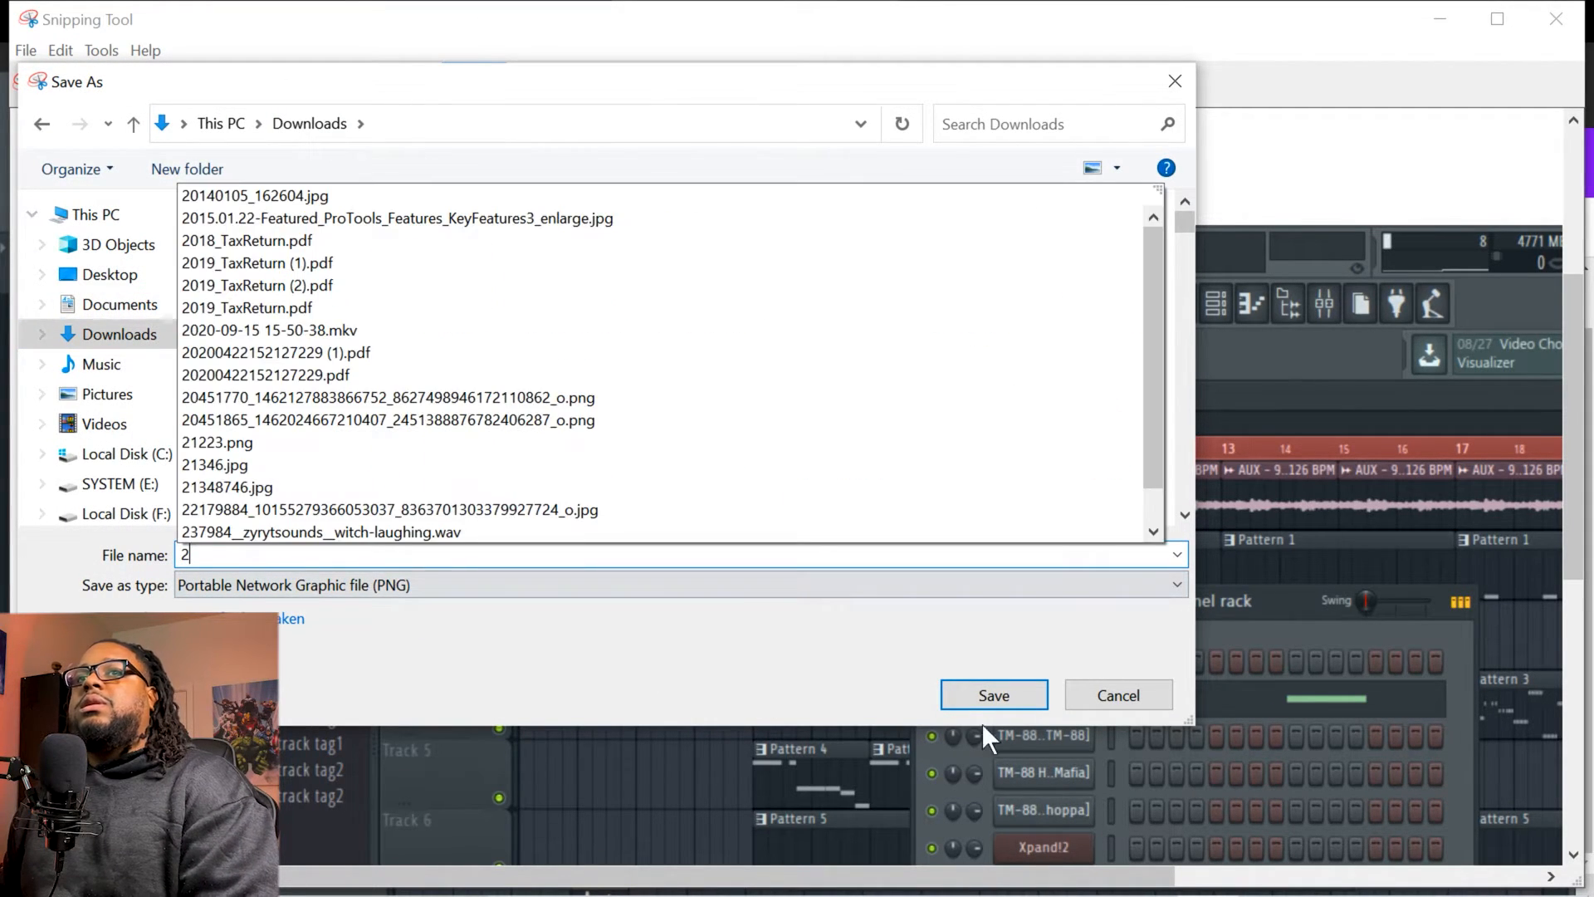
type("449")
left_click(996, 698)
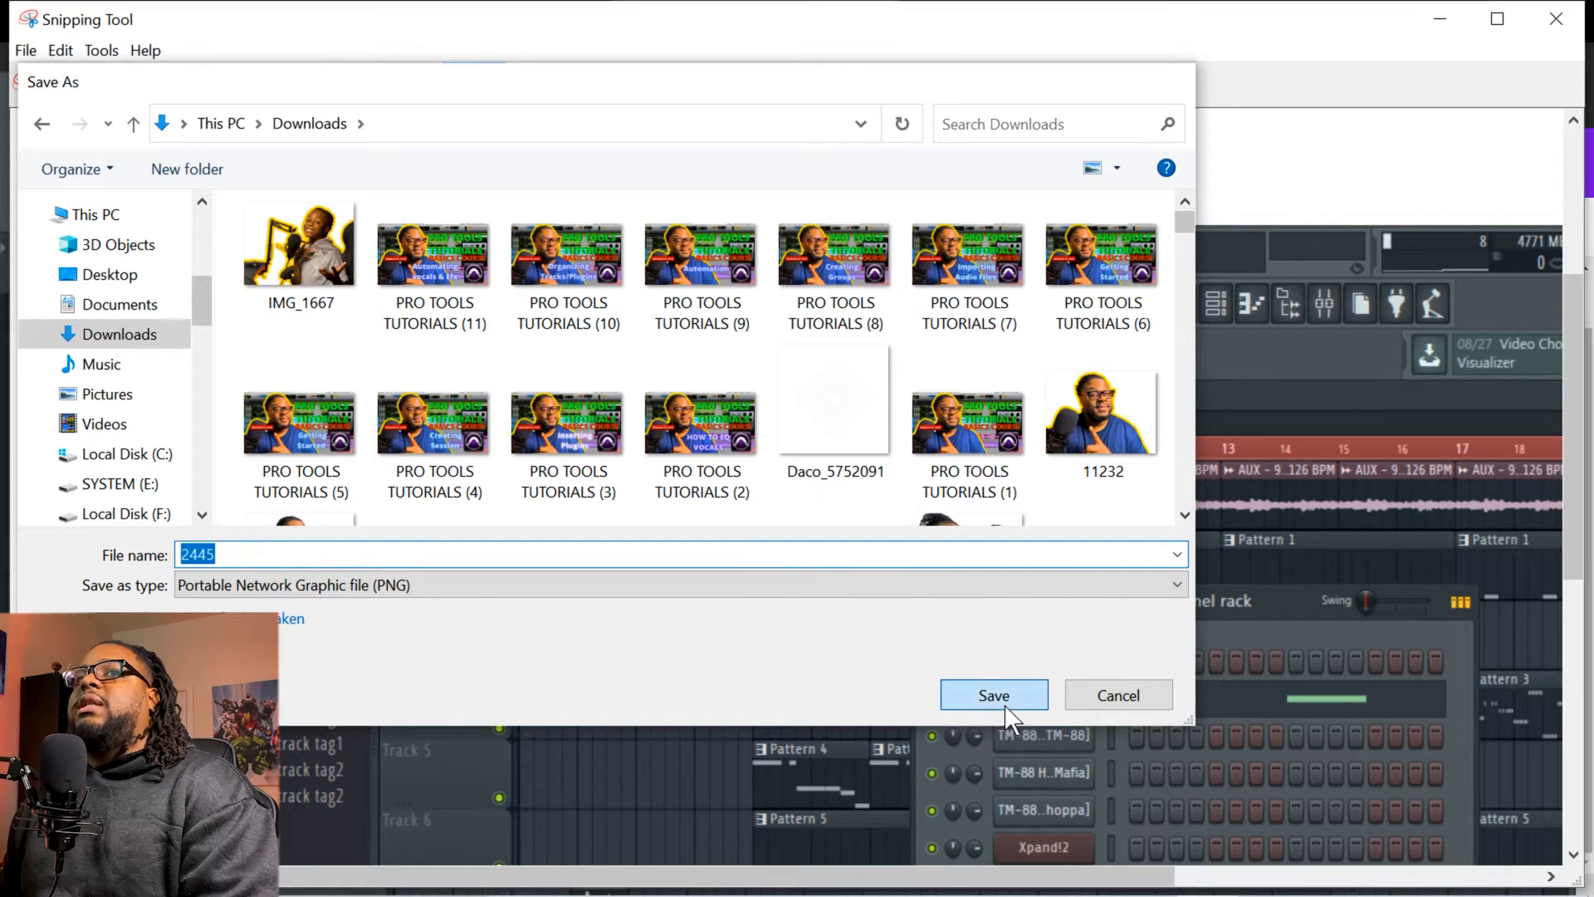
left_click(1557, 18)
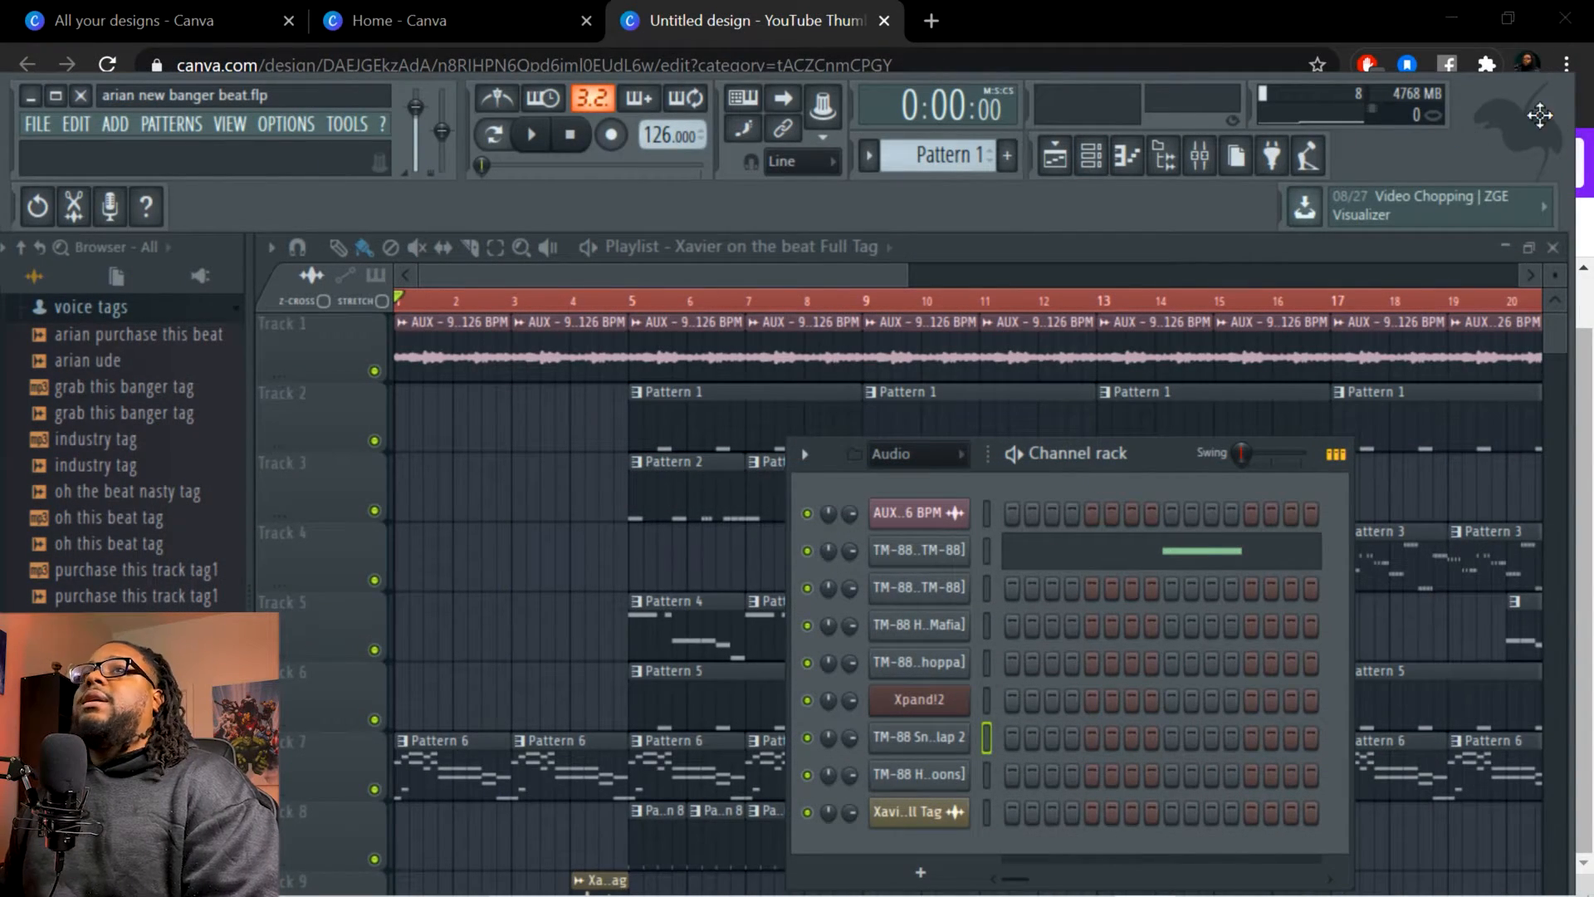
Close FL Studio and upload the 2445 image from Downloads to the Canva uploads.
left_click(88, 98)
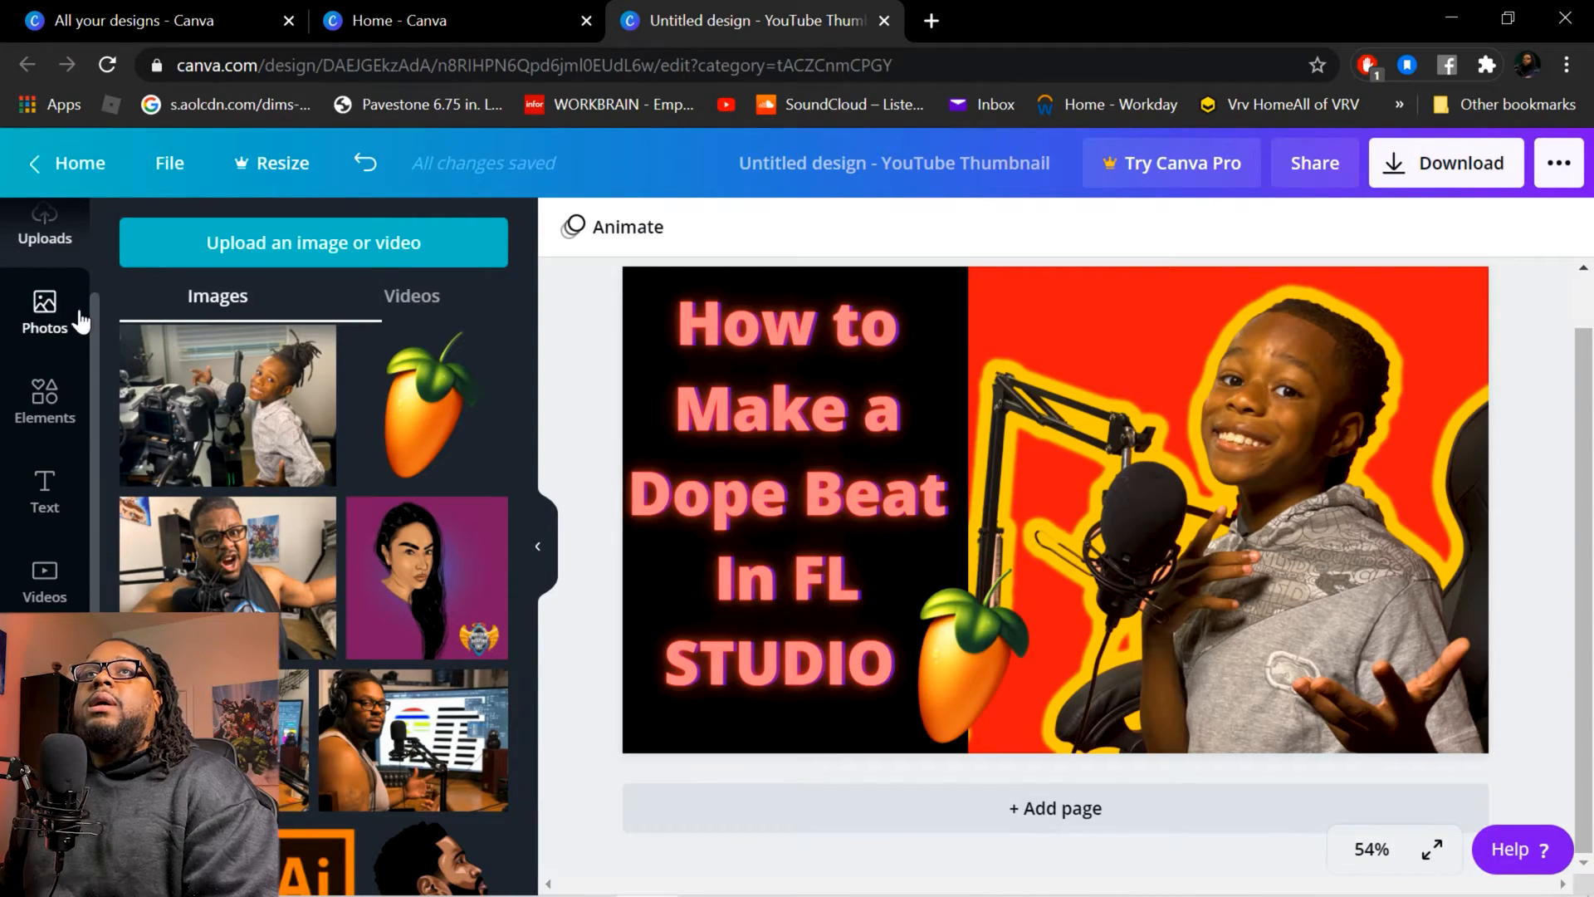
left_click(199, 248)
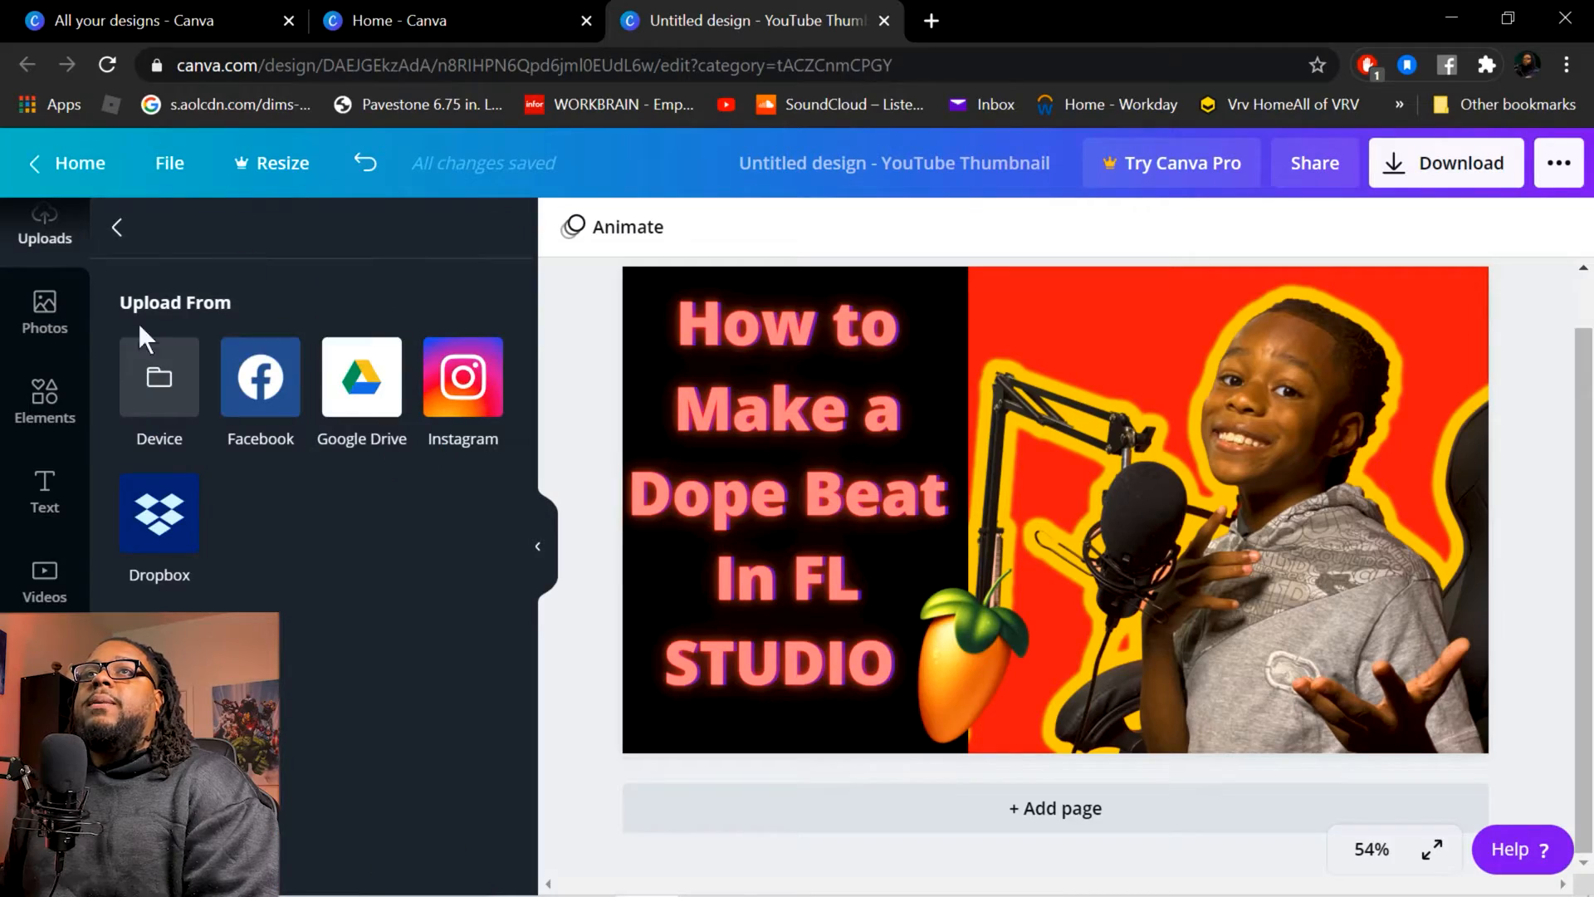
left_click(163, 378)
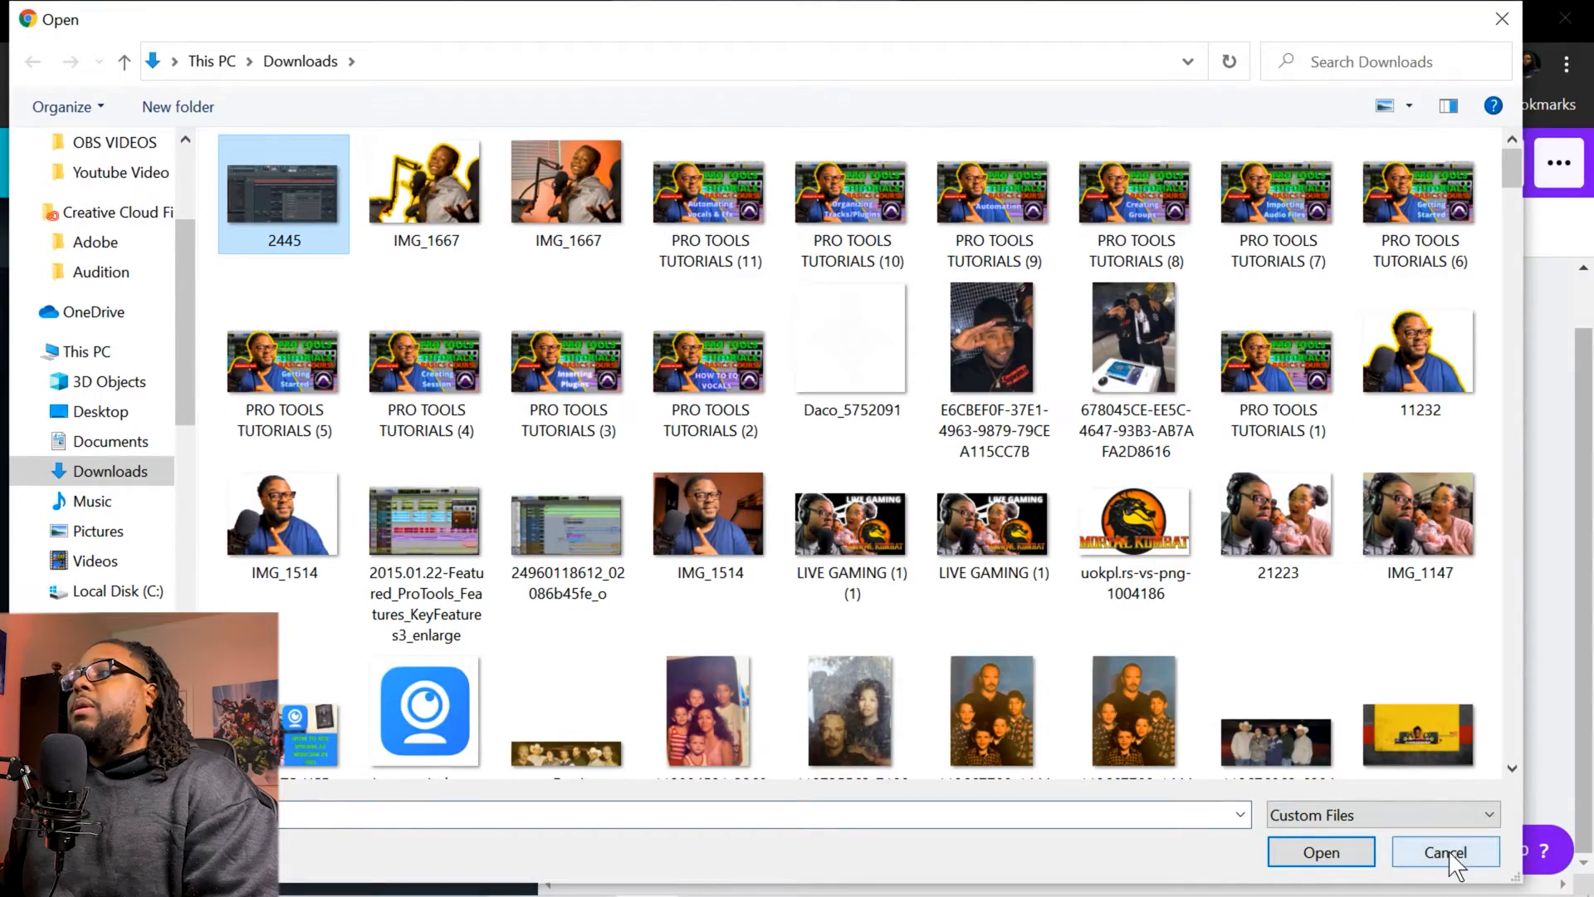
left_click(1434, 856)
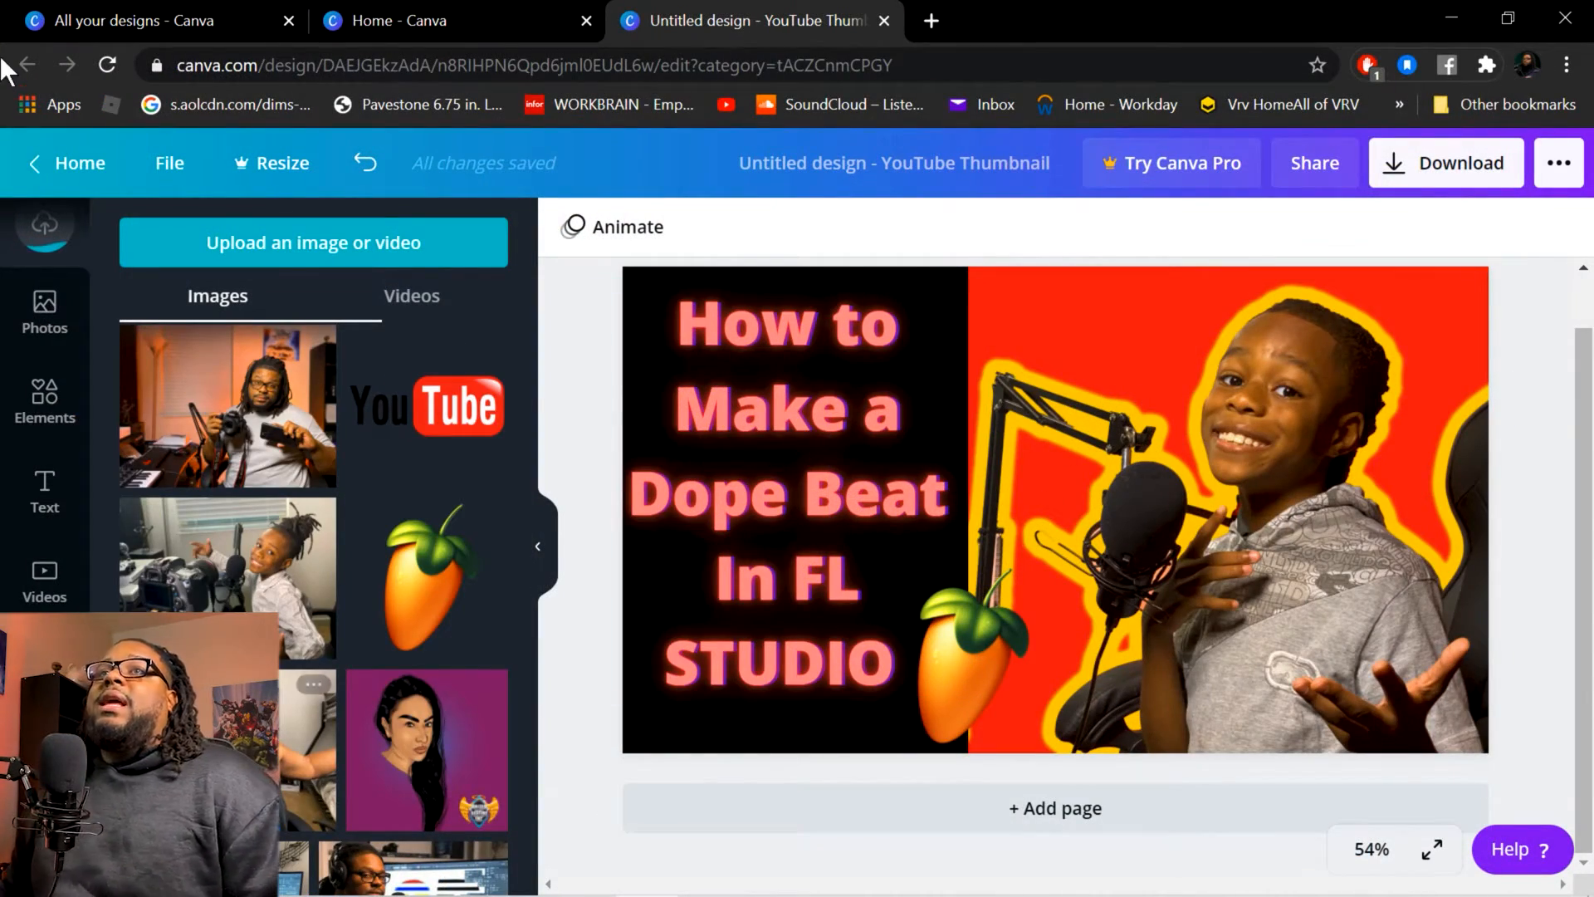
scroll(336, 532, "up", 15)
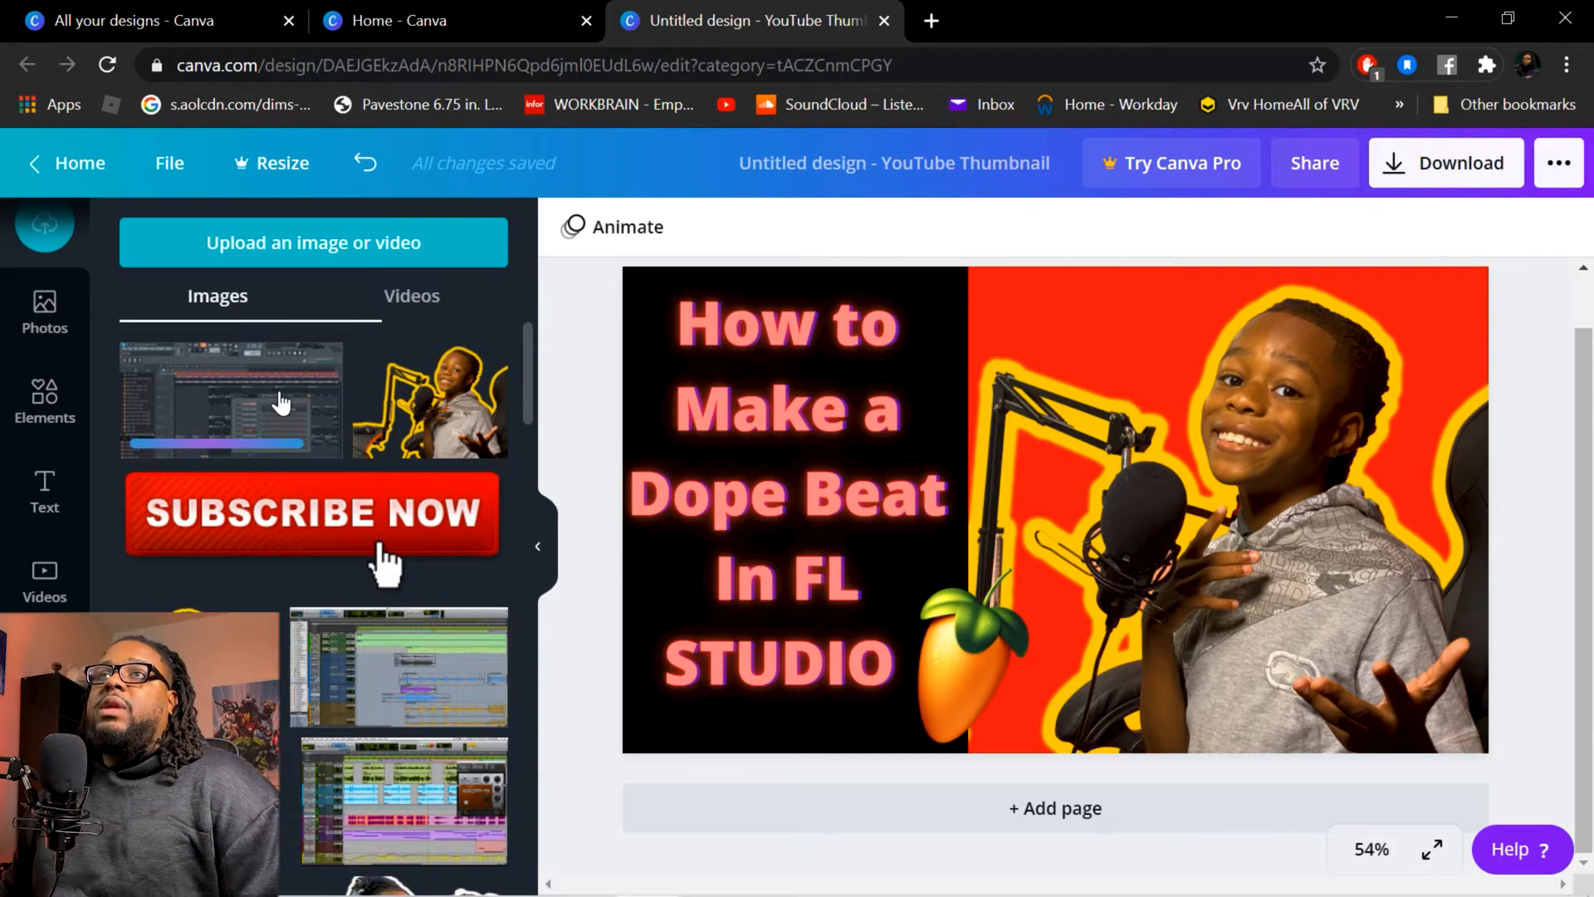
Add the FL Studio screenshot to the upper area beside the title and send it to the back of the design.
left_click_drag(272, 406, 1099, 299)
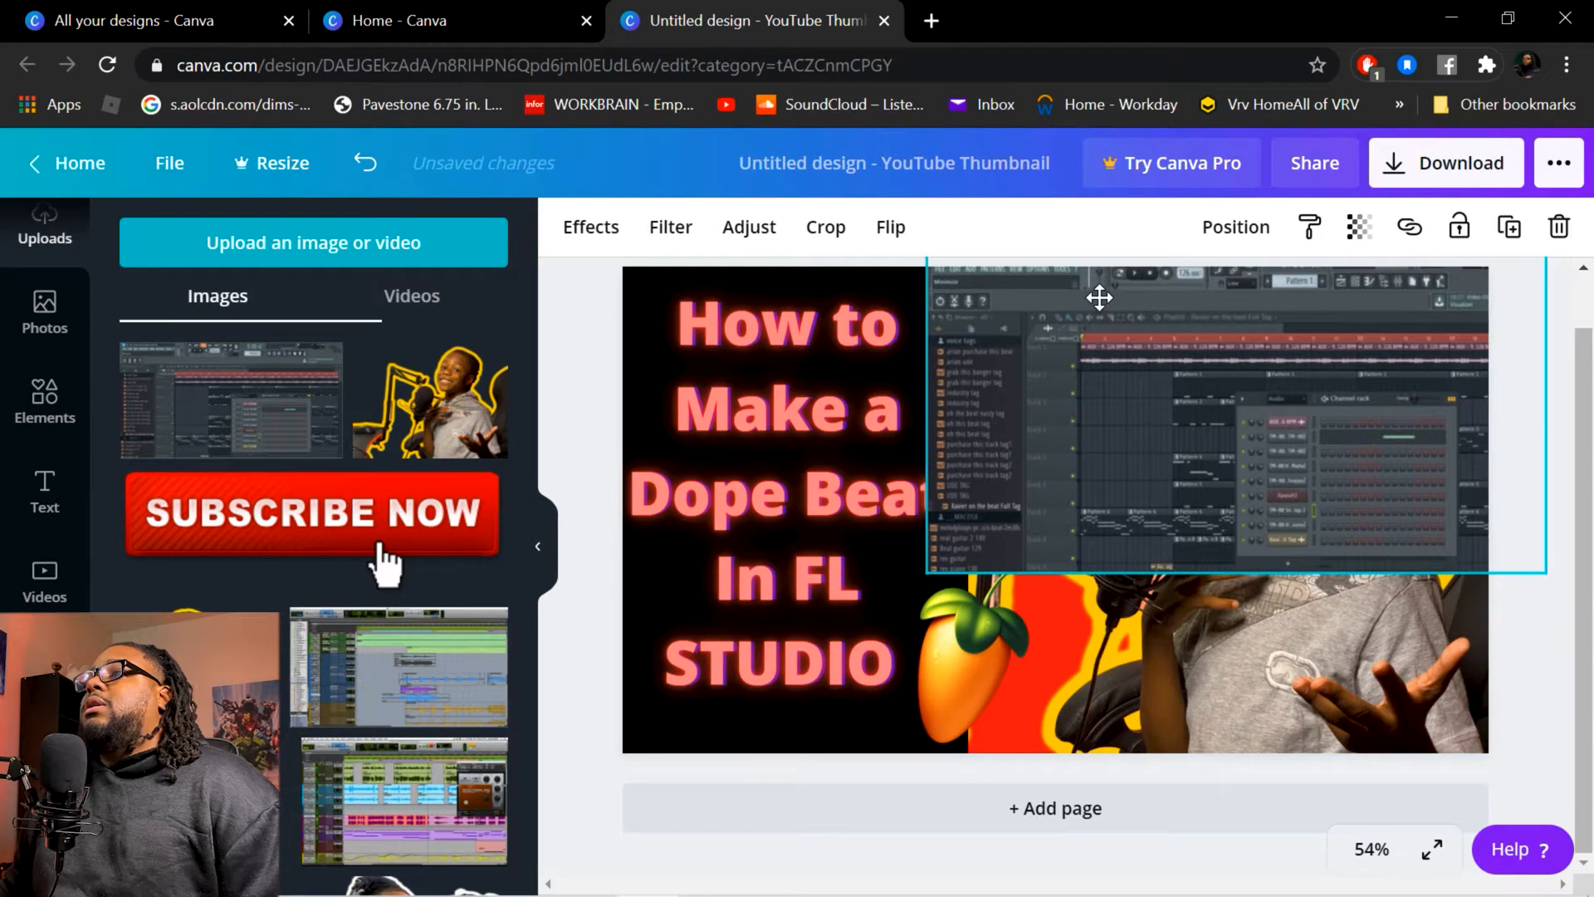
right_click(1190, 307)
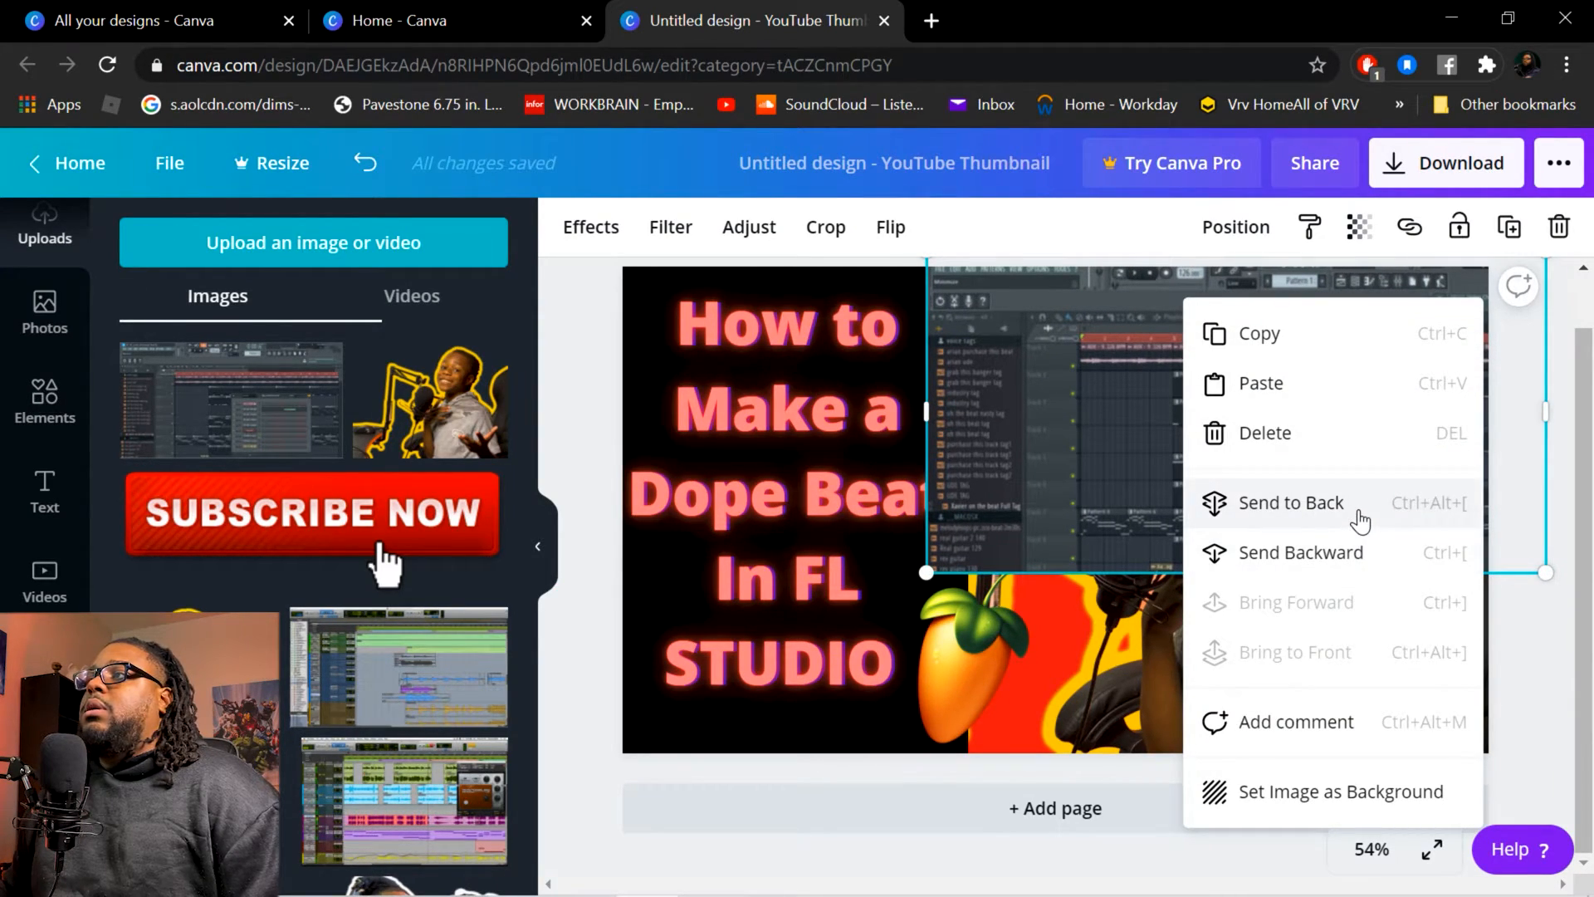
left_click(1352, 552)
right_click(1134, 353)
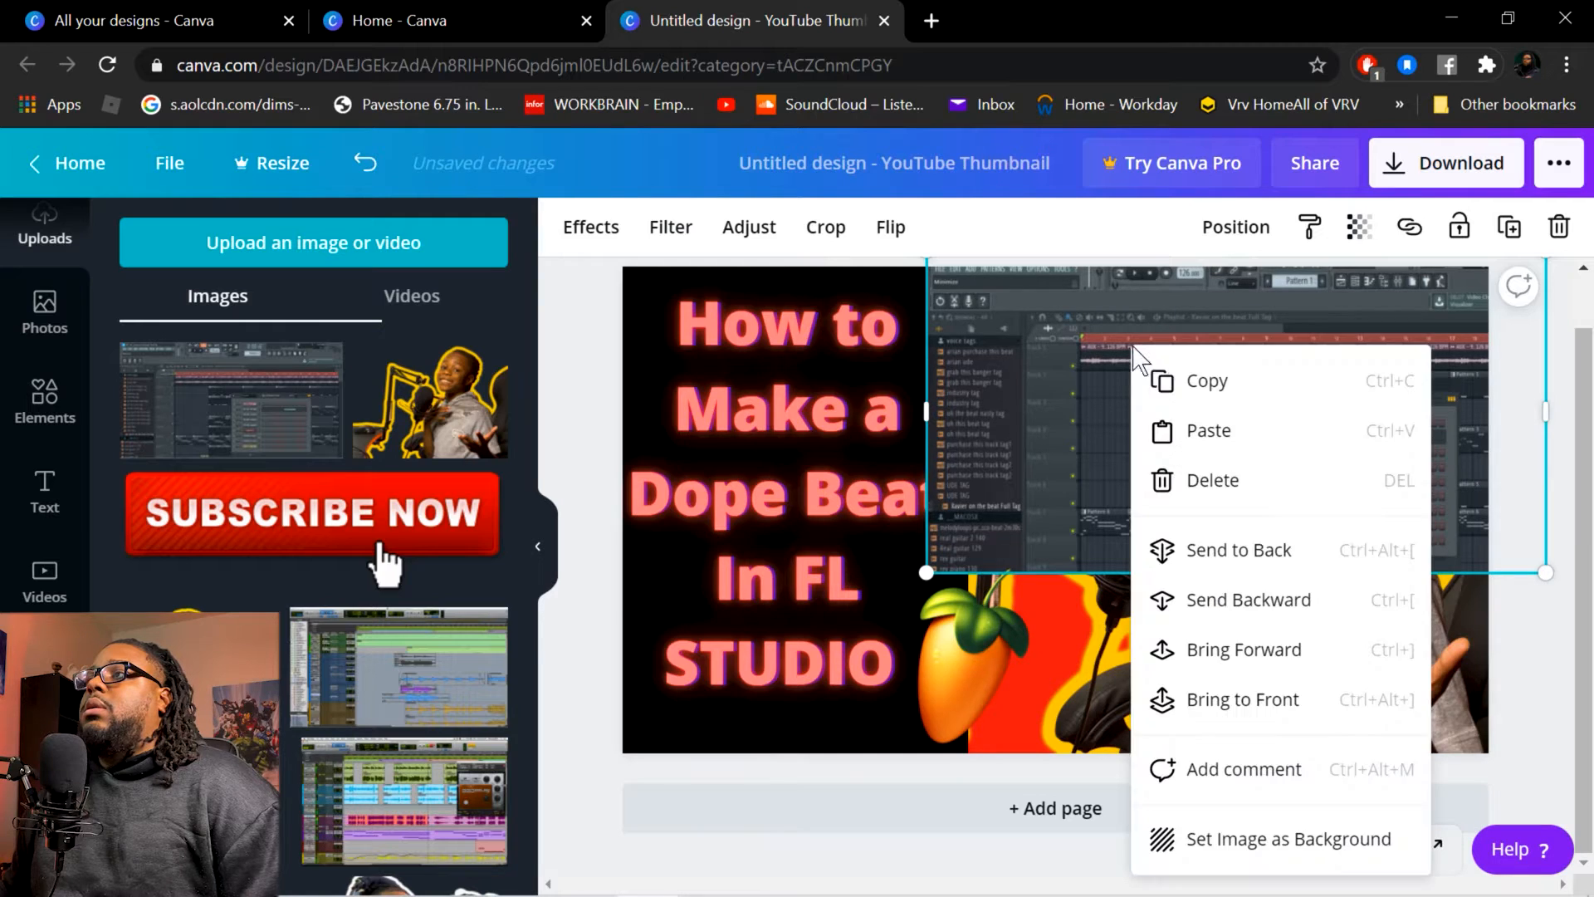
left_click(1259, 552)
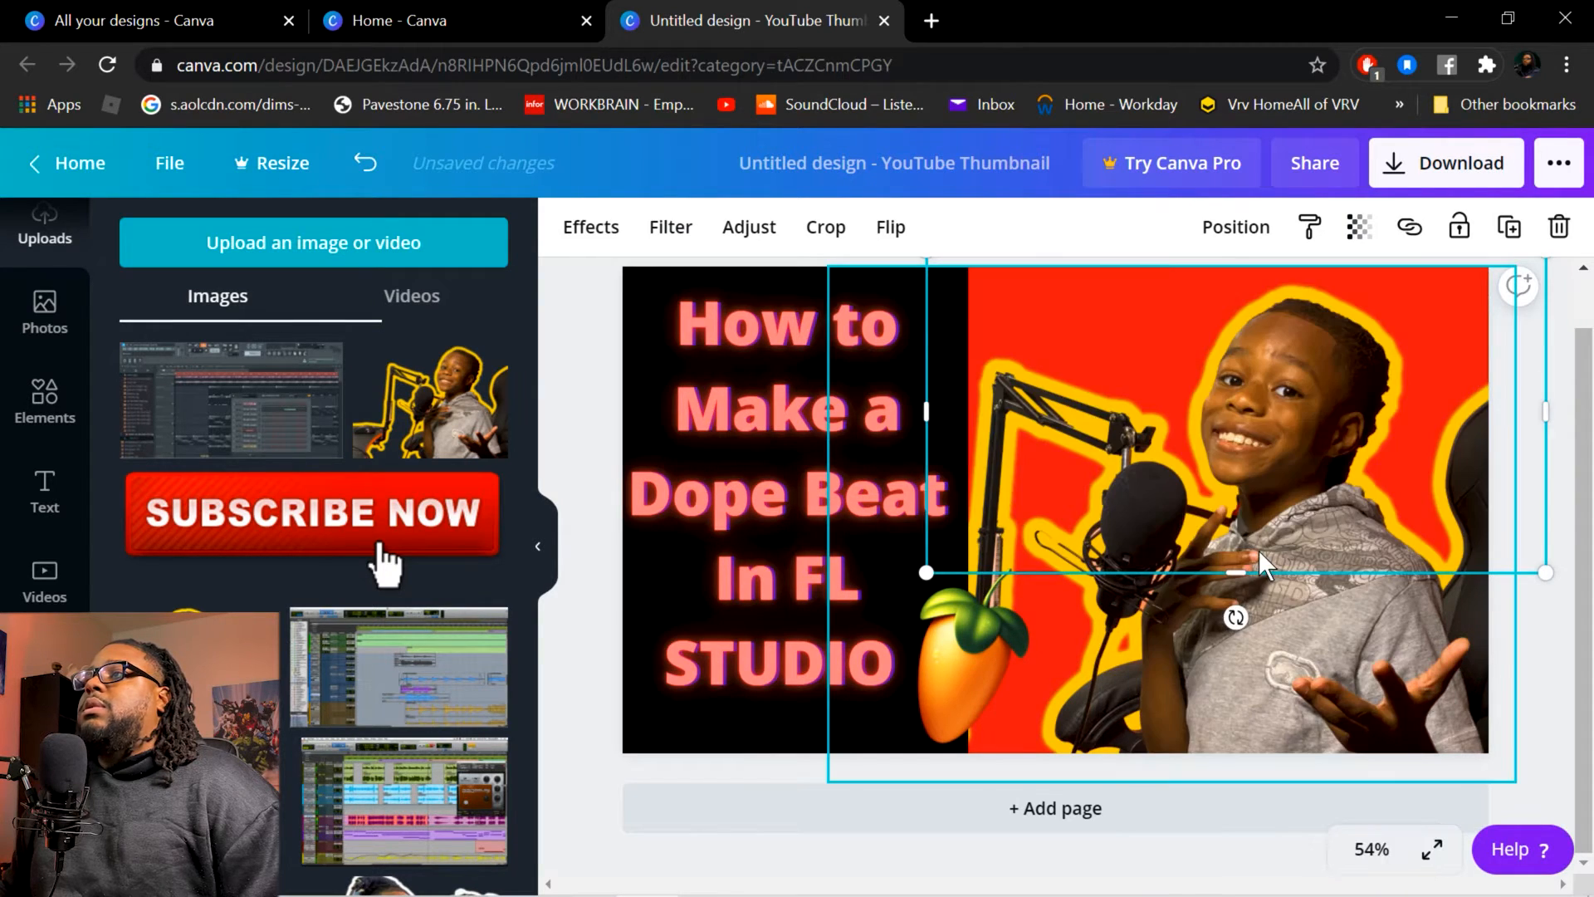
left_click(1122, 310)
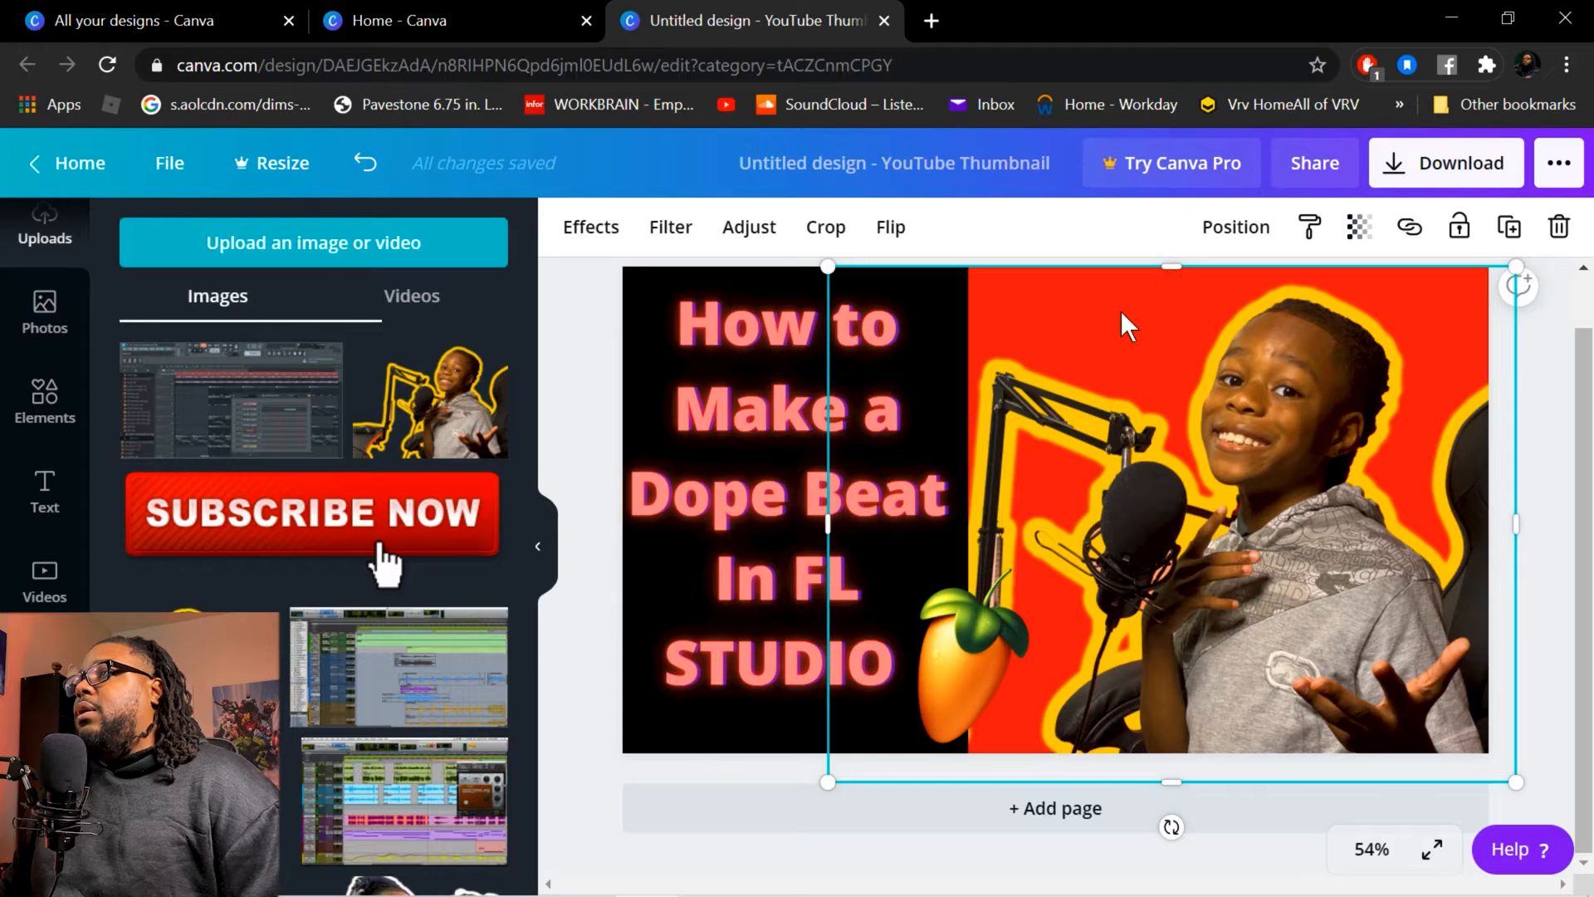
key("Delete")
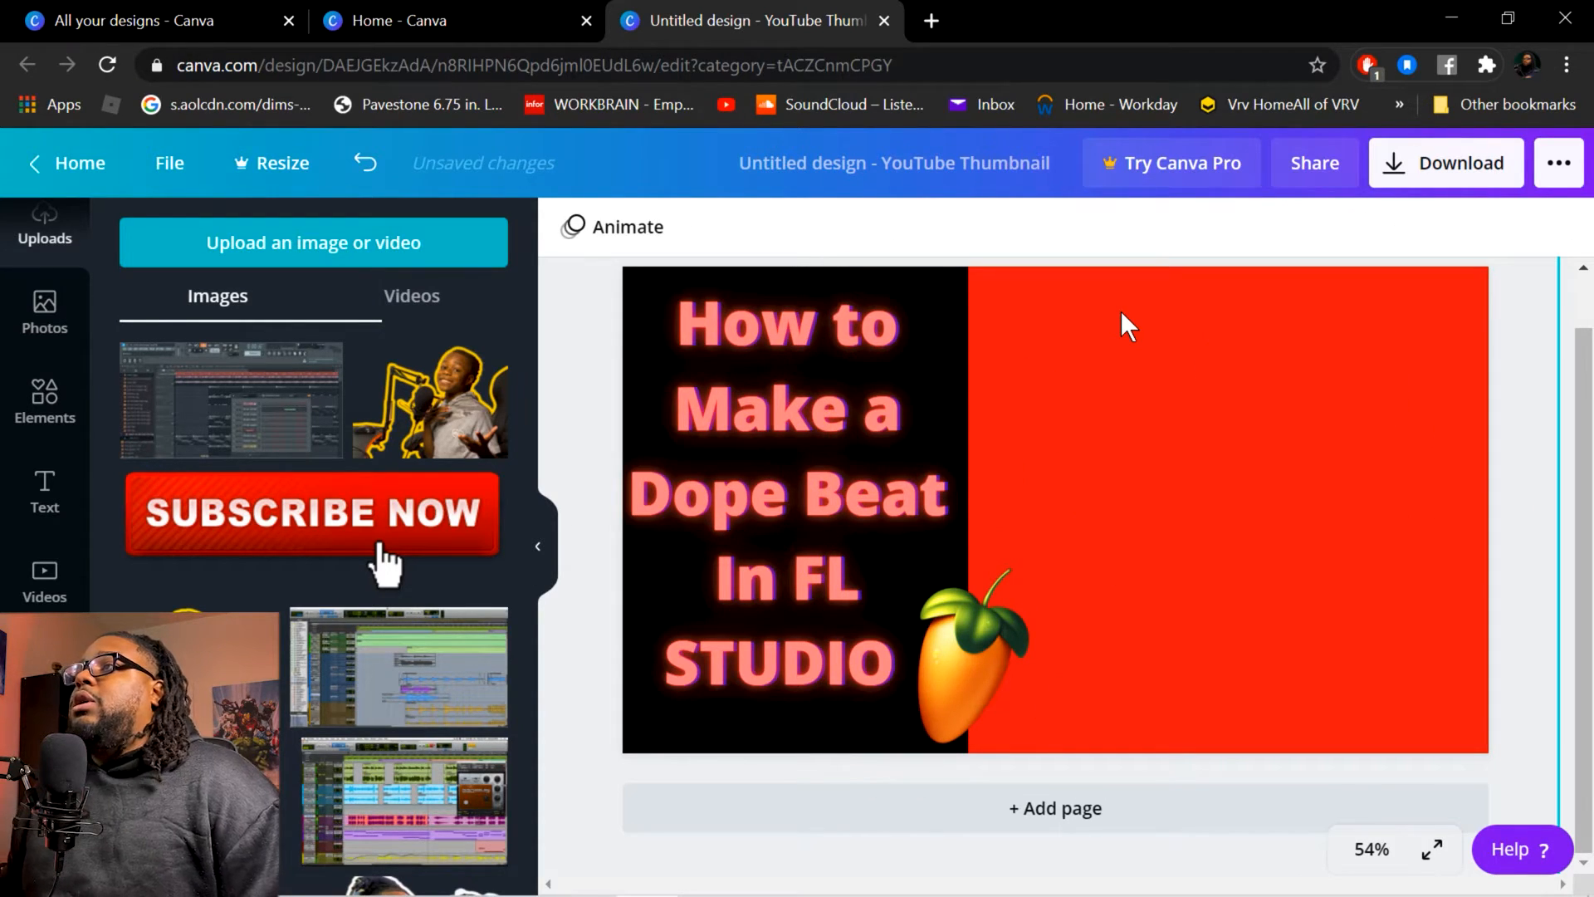
key("ctrl+z")
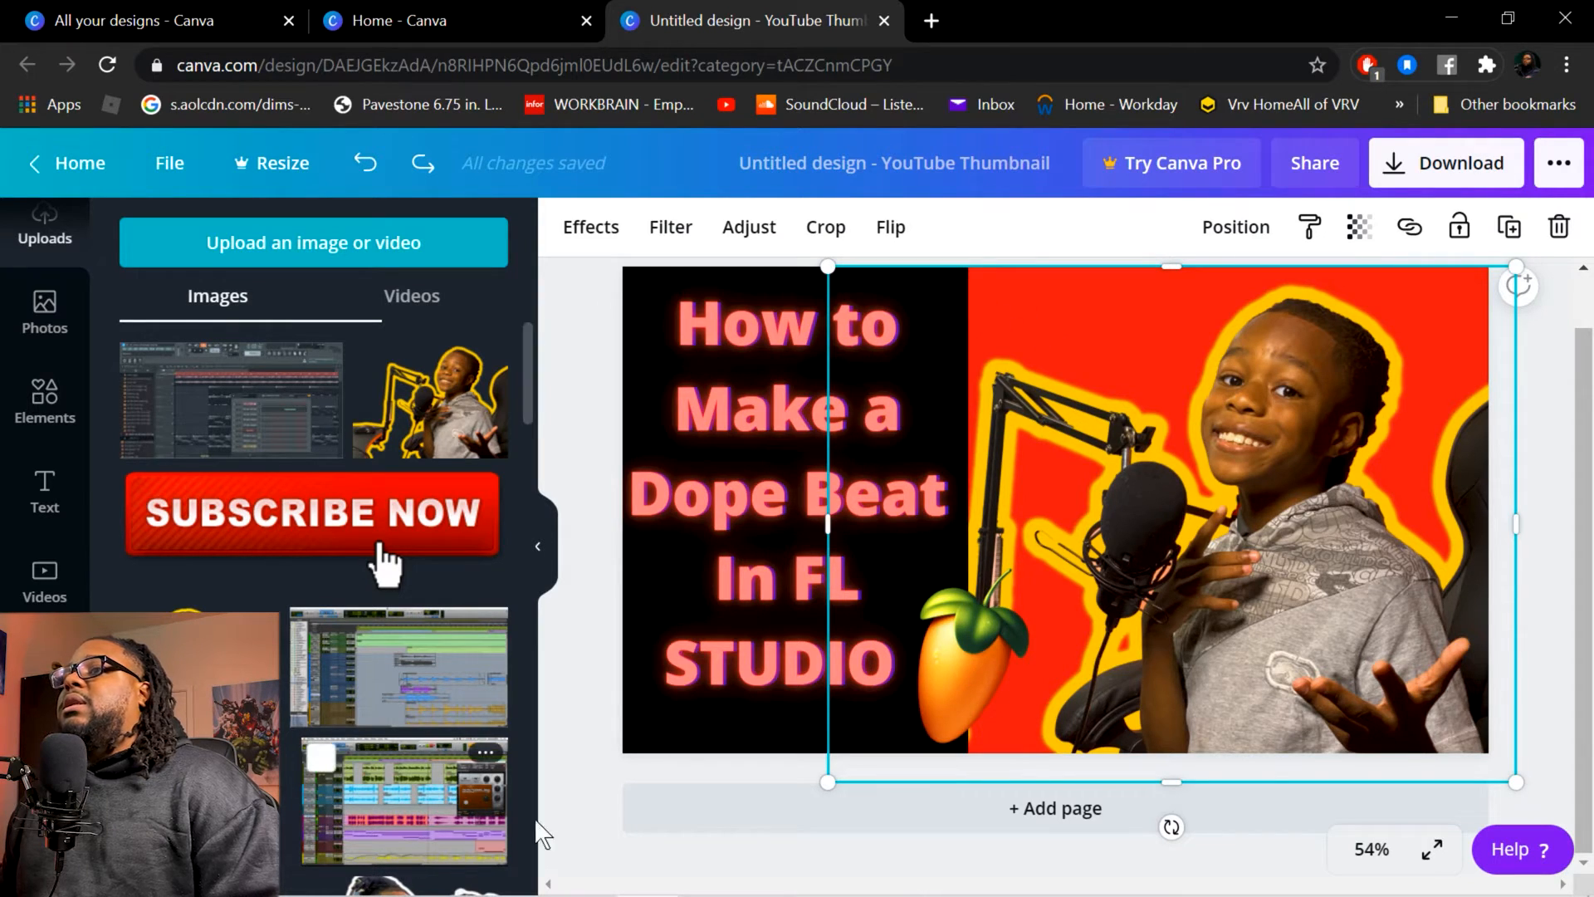
Move the cutout photo down and to the left, and delete the red background block.
left_click(605, 769)
left_click_drag(1276, 424, 1006, 690)
left_click(1360, 408)
key("Delete")
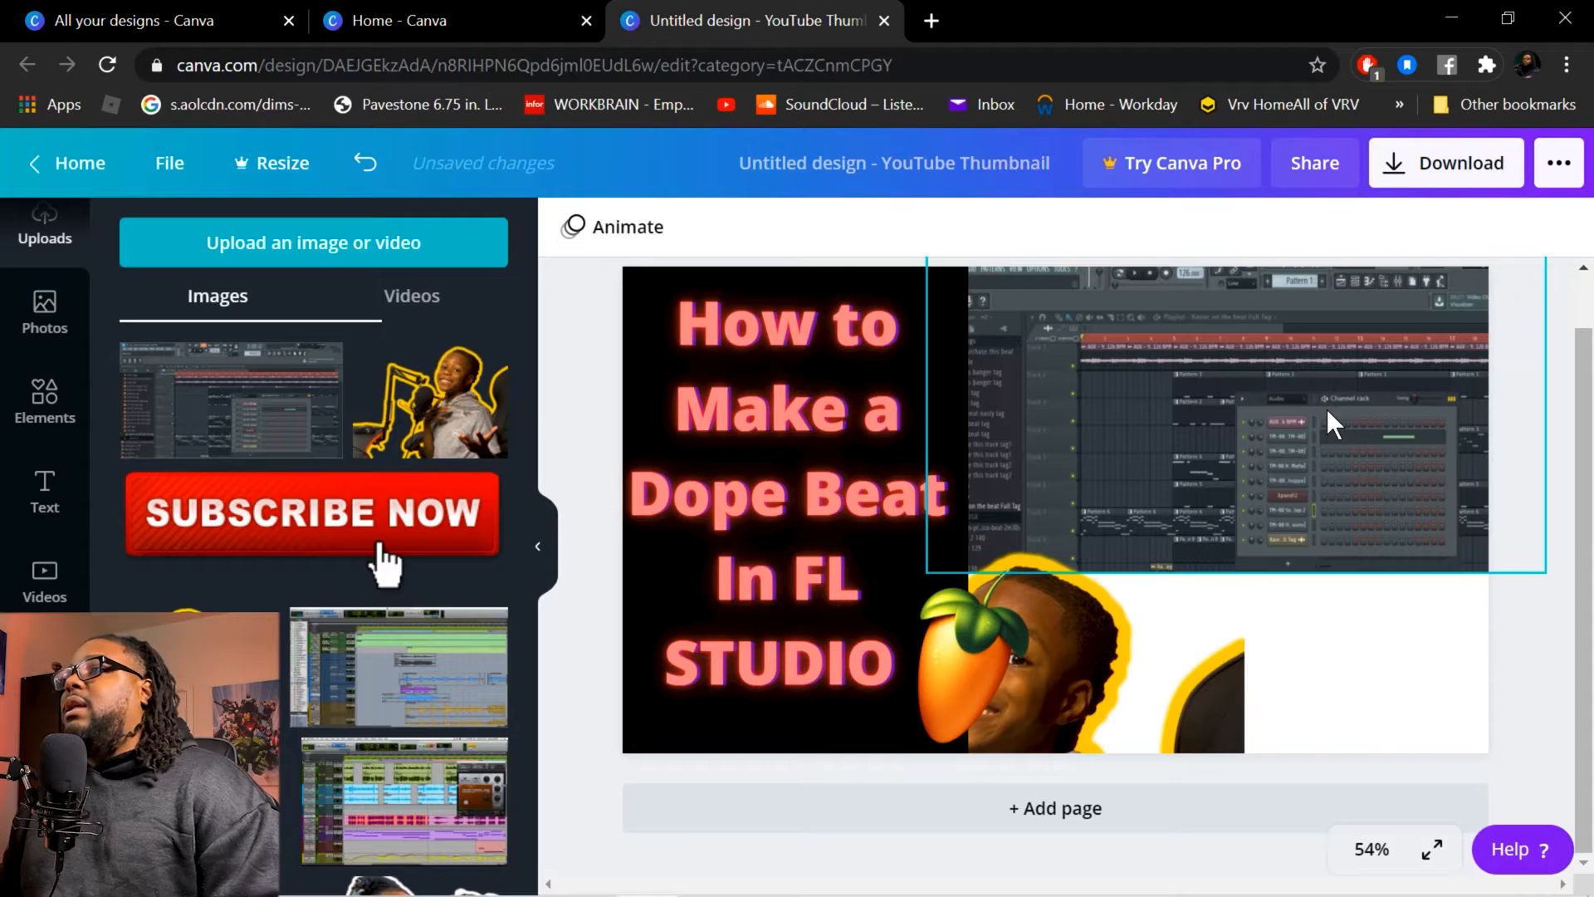
Enlarge the FL Studio screenshot to fill the area beside the title, and place the cutout photo back over it at a smaller size.
left_click(1038, 544)
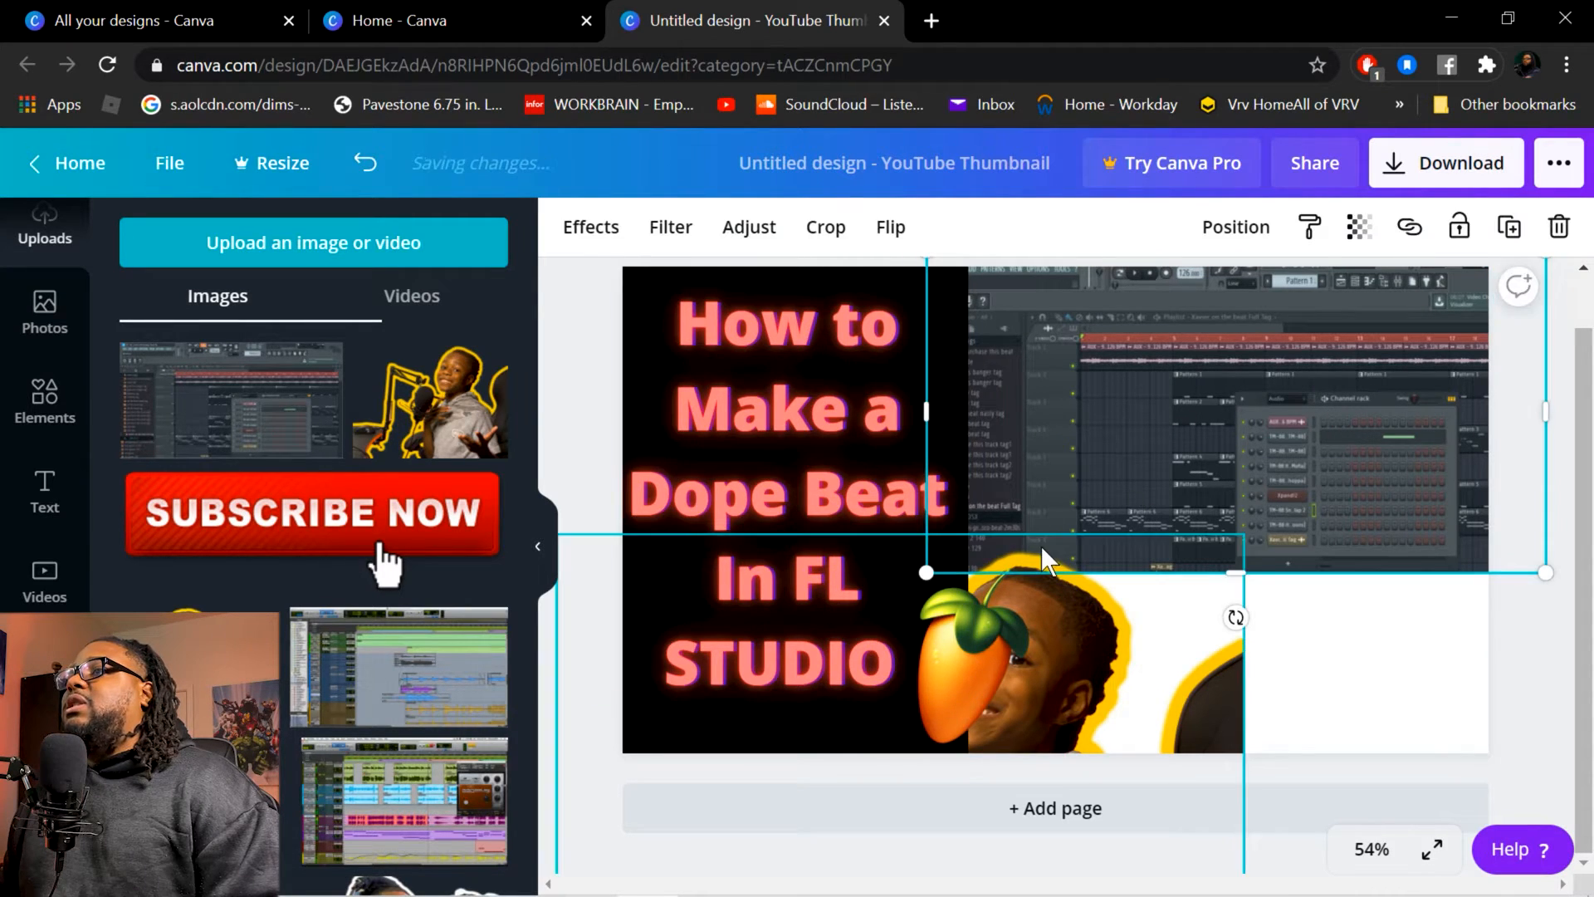
left_click_drag(927, 571, 461, 860)
left_click_drag(1071, 656, 1298, 353)
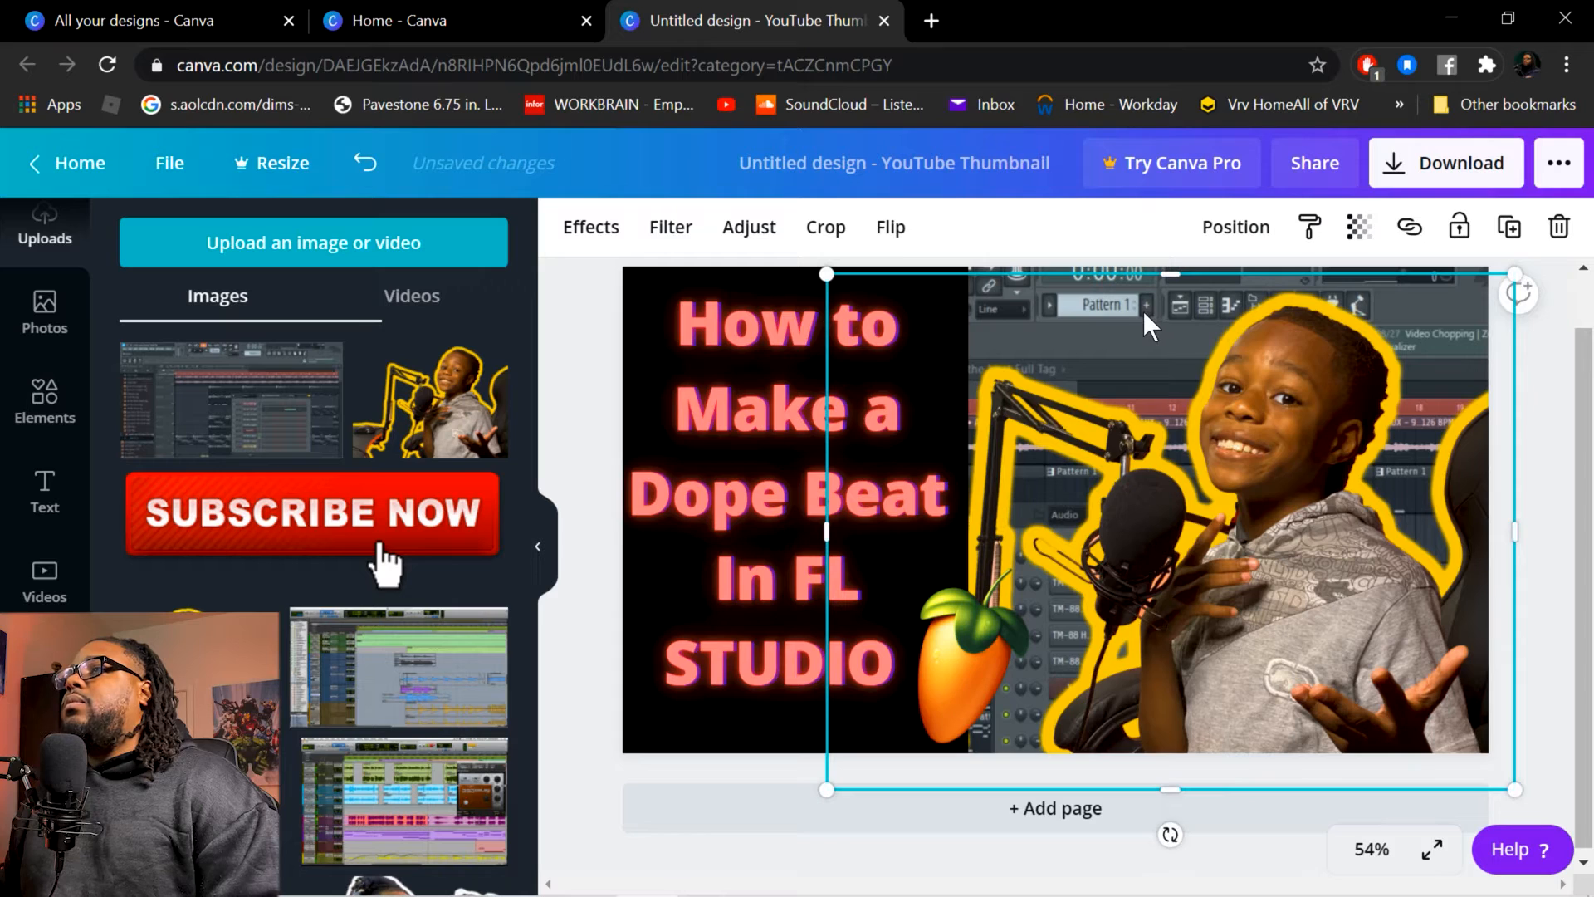
left_click_drag(827, 274, 976, 336)
Blur the FL Studio screenshot in the background using the image adjustments.
left_click(1117, 307)
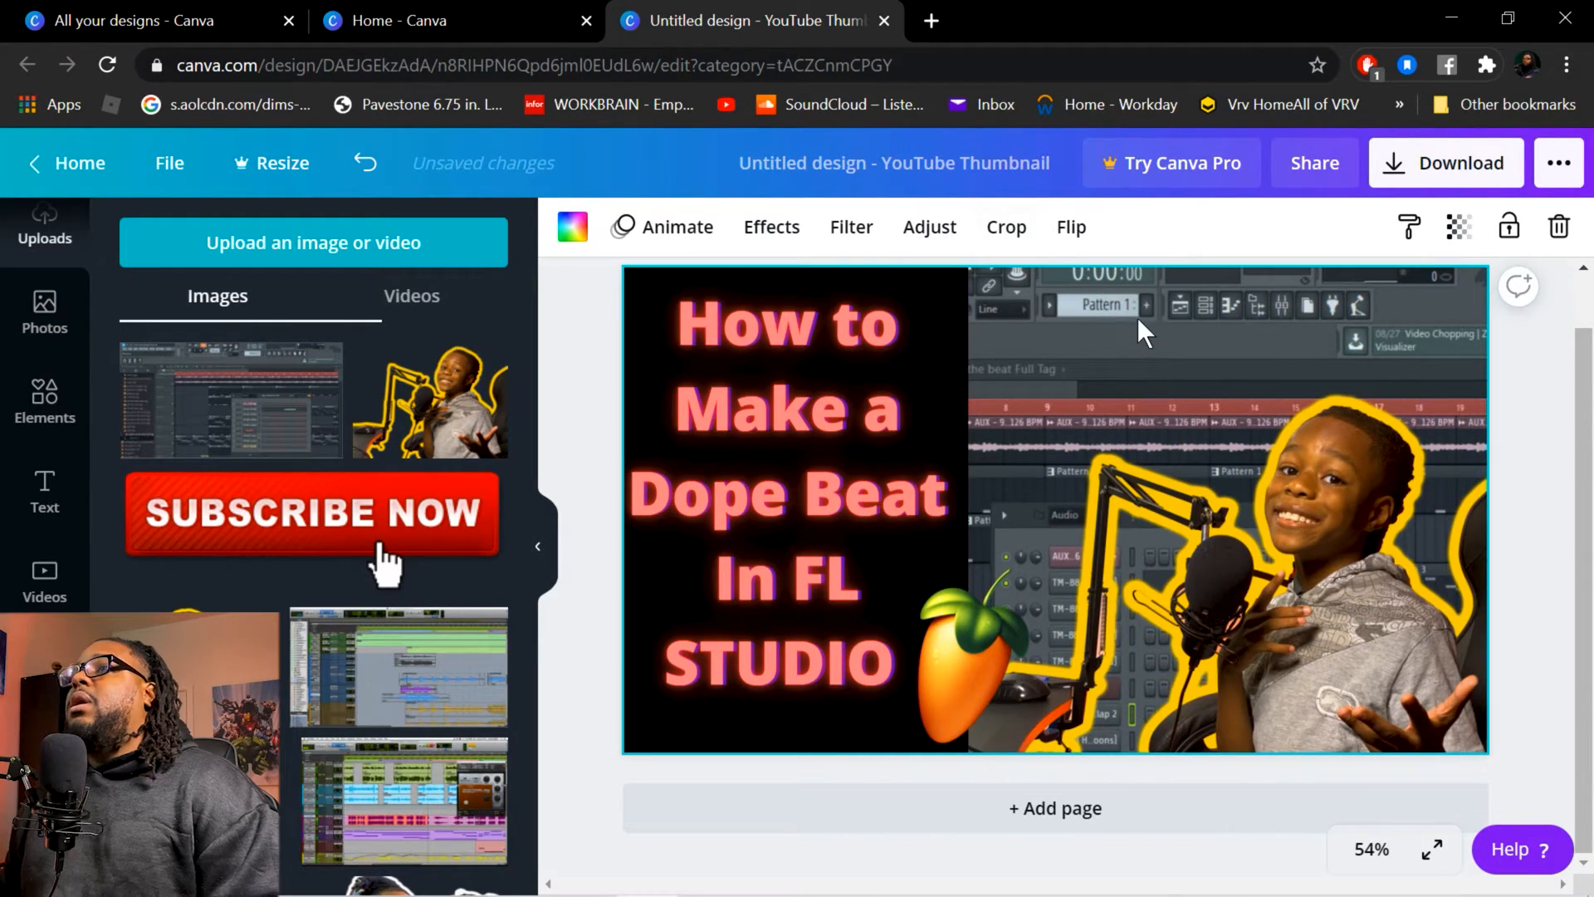
left_click(772, 226)
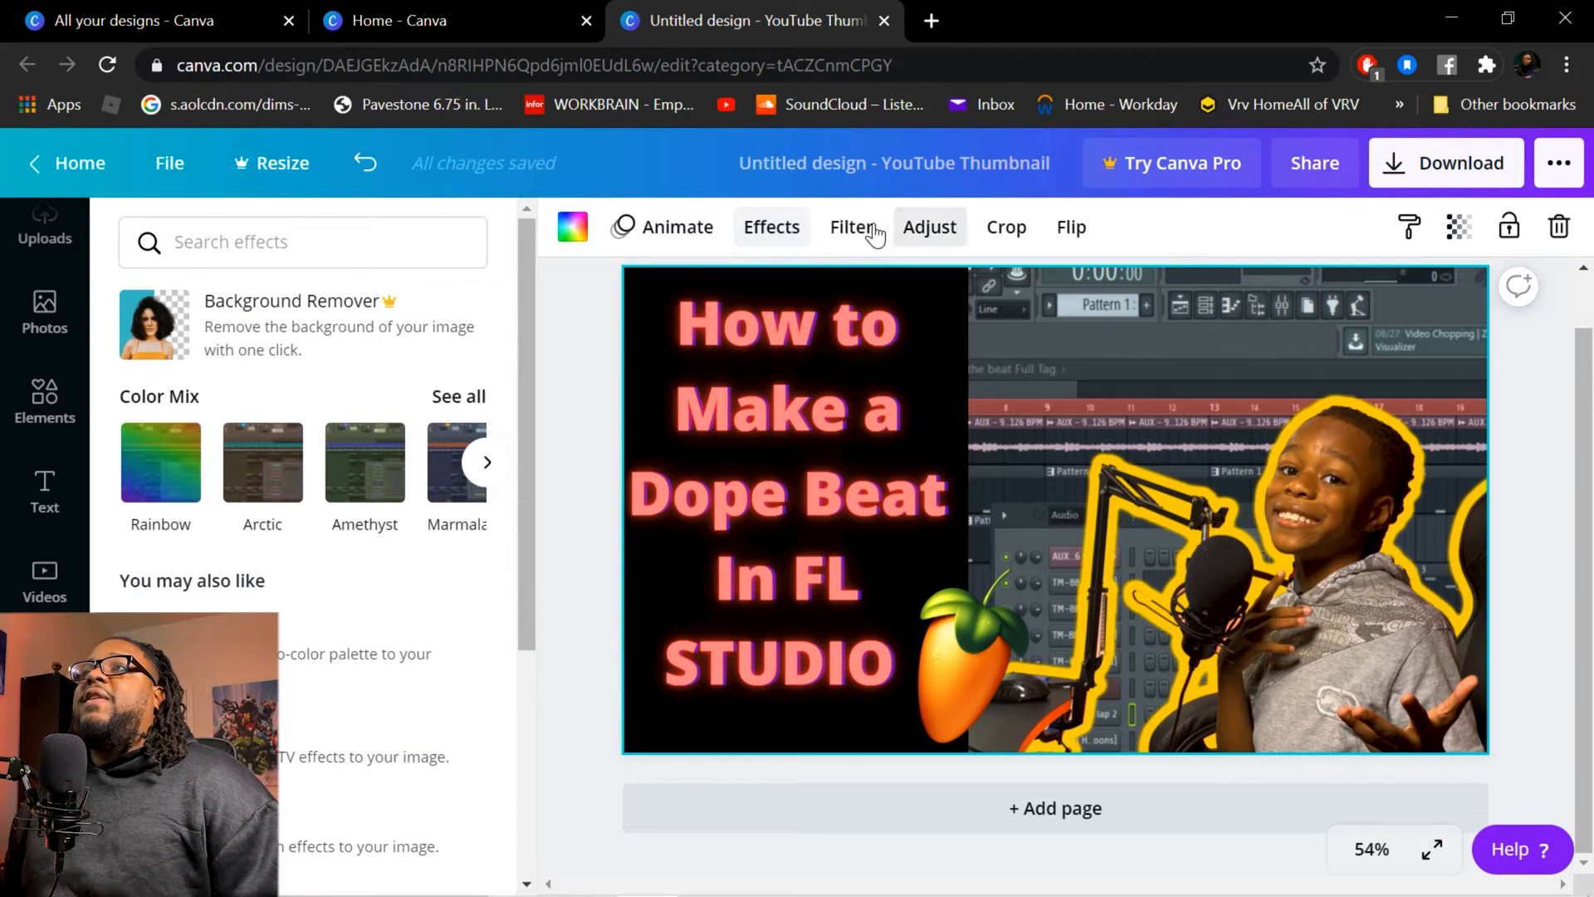
left_click(860, 231)
left_click(930, 229)
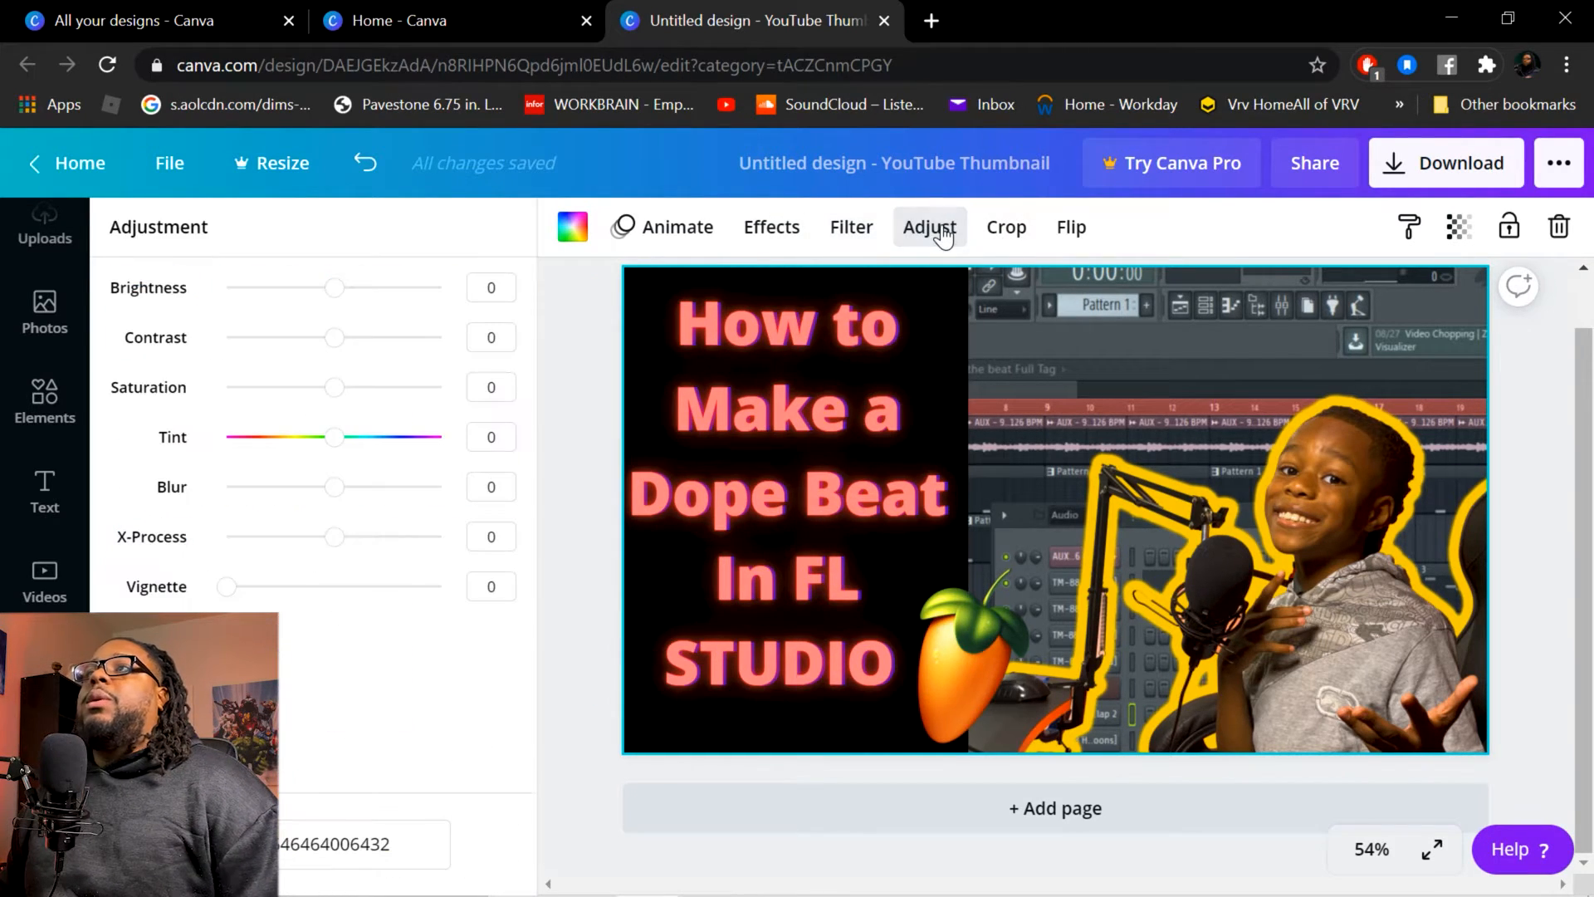
mouse_move(330, 495)
left_mouse_down()
mouse_move(298, 493)
mouse_move(354, 493)
mouse_move(288, 500)
mouse_move(365, 505)
mouse_move(322, 516)
mouse_move(349, 516)
mouse_move(335, 510)
left_mouse_up()
Reposition and enlarge the cutout photo over the blurred screenshot, and nudge the fruit logo slightly to the right.
left_click_drag(1317, 534, 1307, 469)
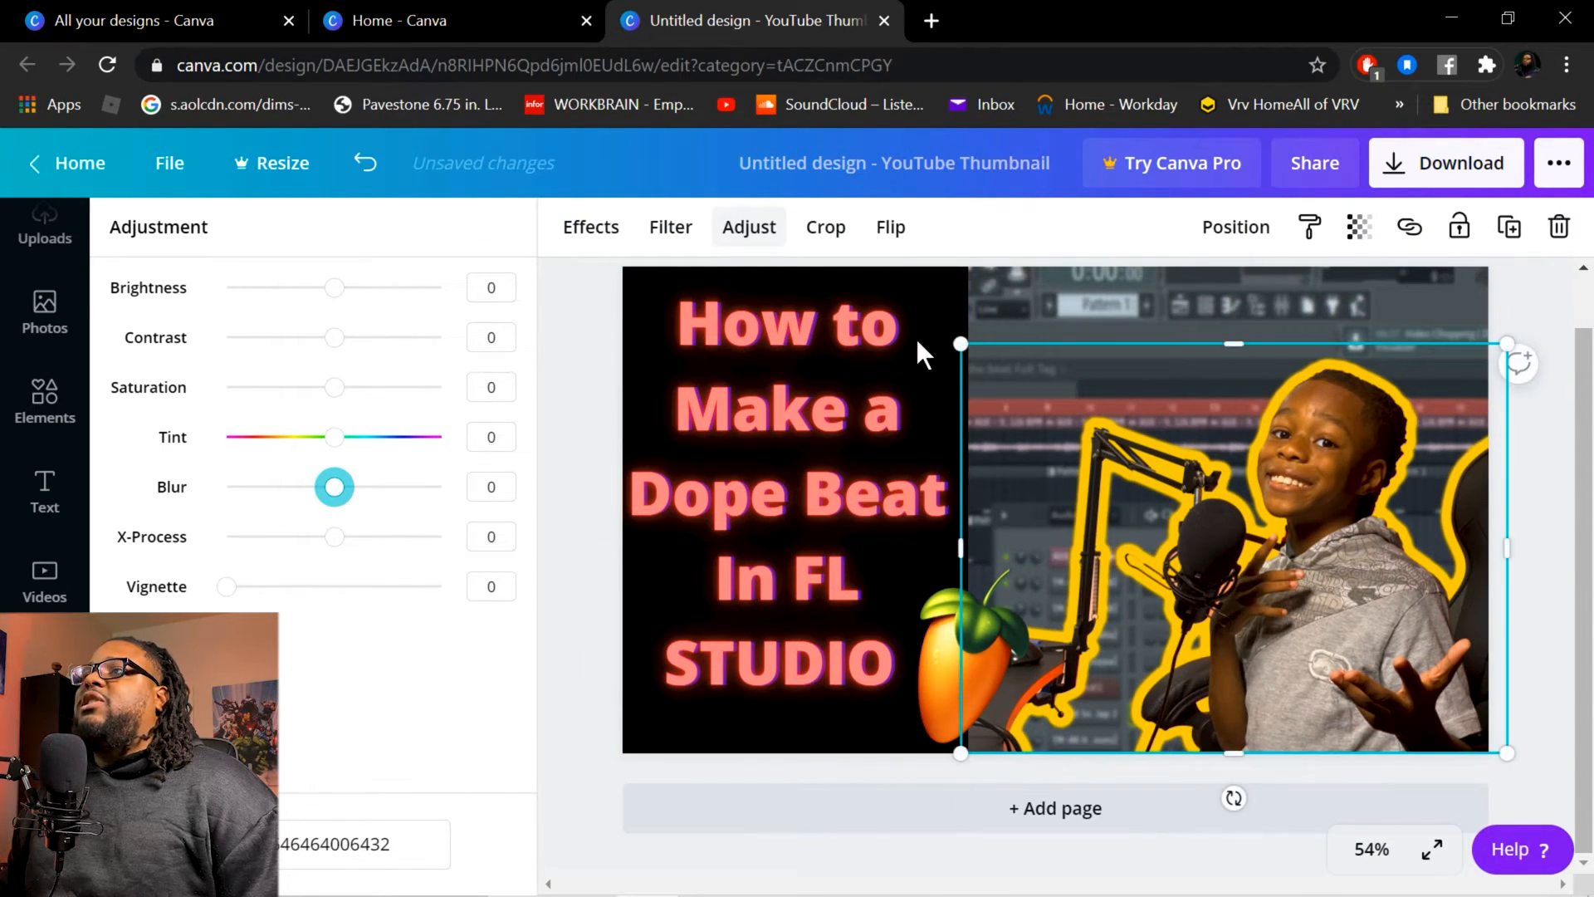
left_click_drag(962, 341, 901, 281)
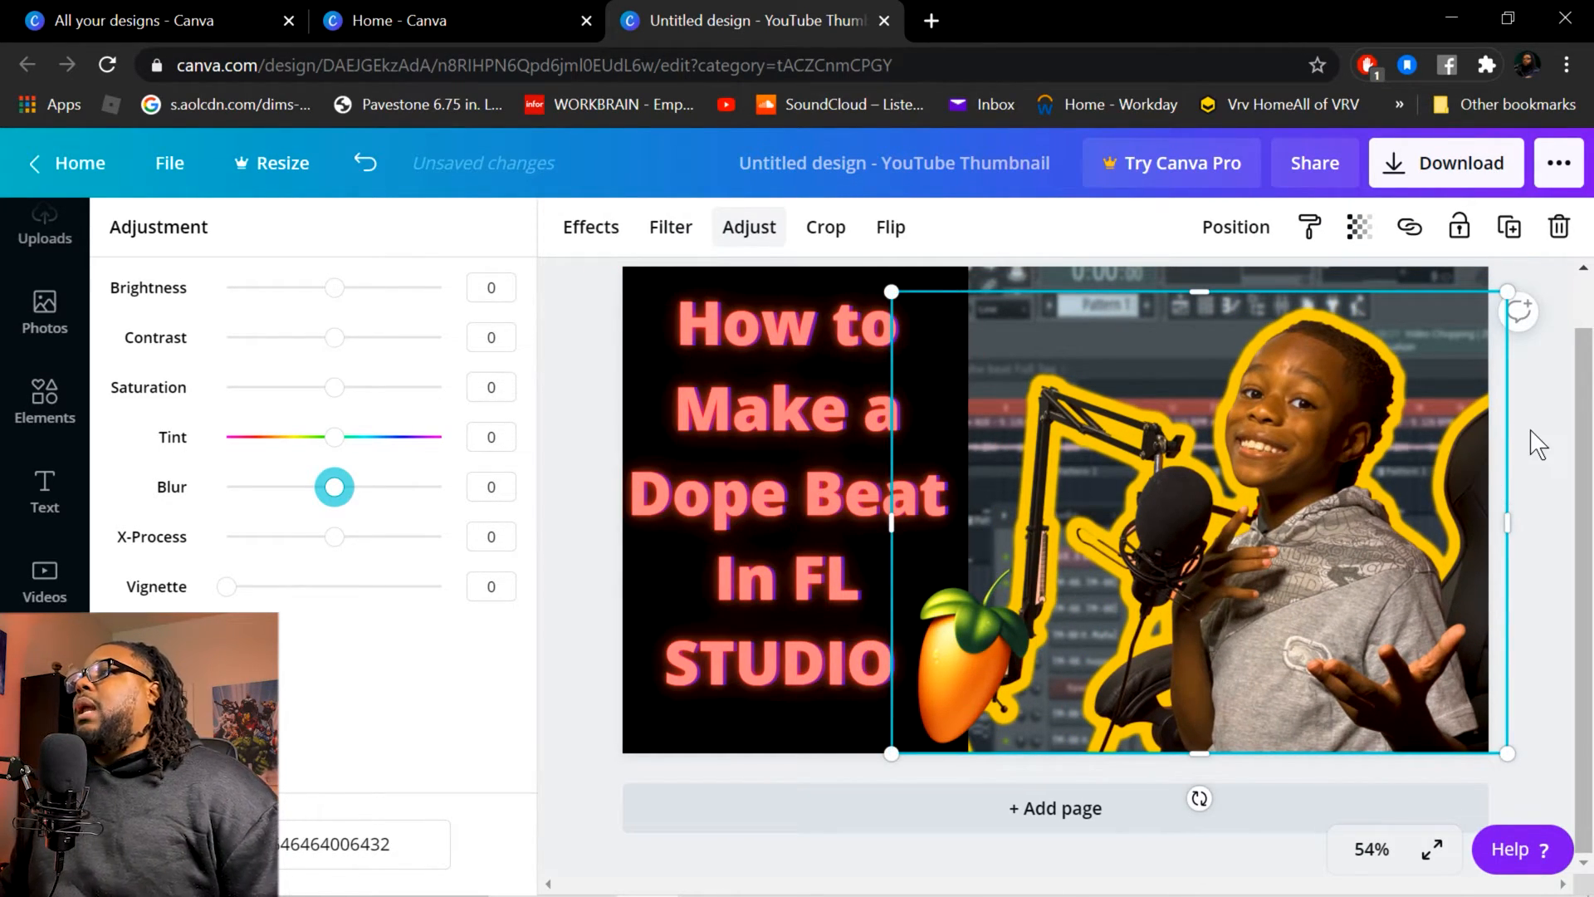
left_click(972, 665)
left_click_drag(1005, 662, 932, 680)
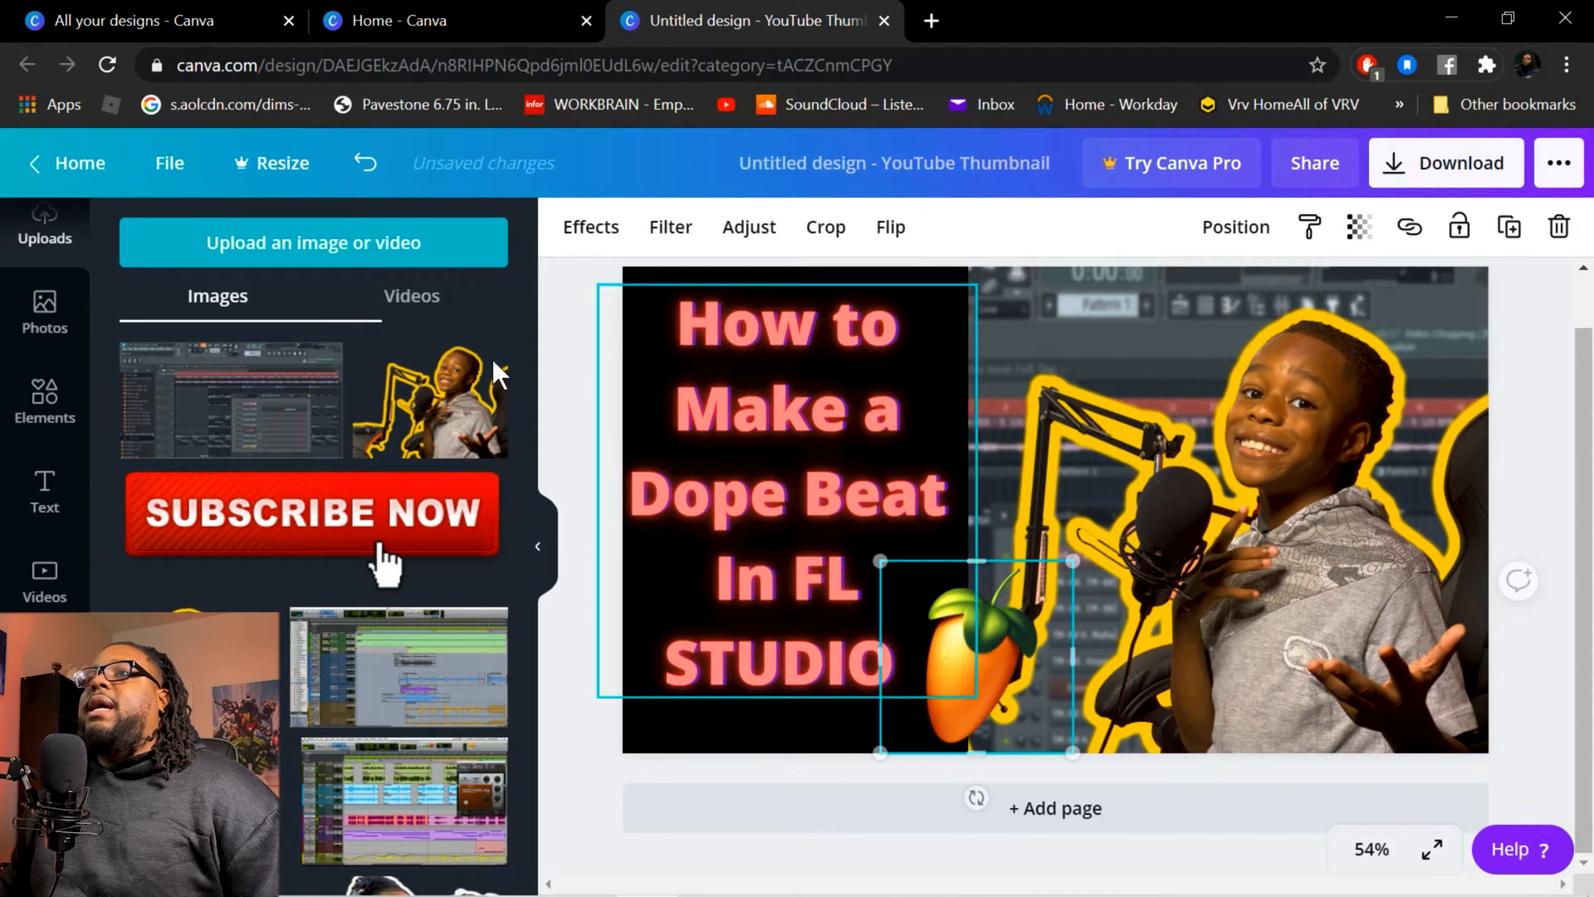
Try to place the SUBSCRIBE NOW graphic over the blurred screenshot area and resize it to fit beside the title.
left_click_drag(366, 511, 1024, 365)
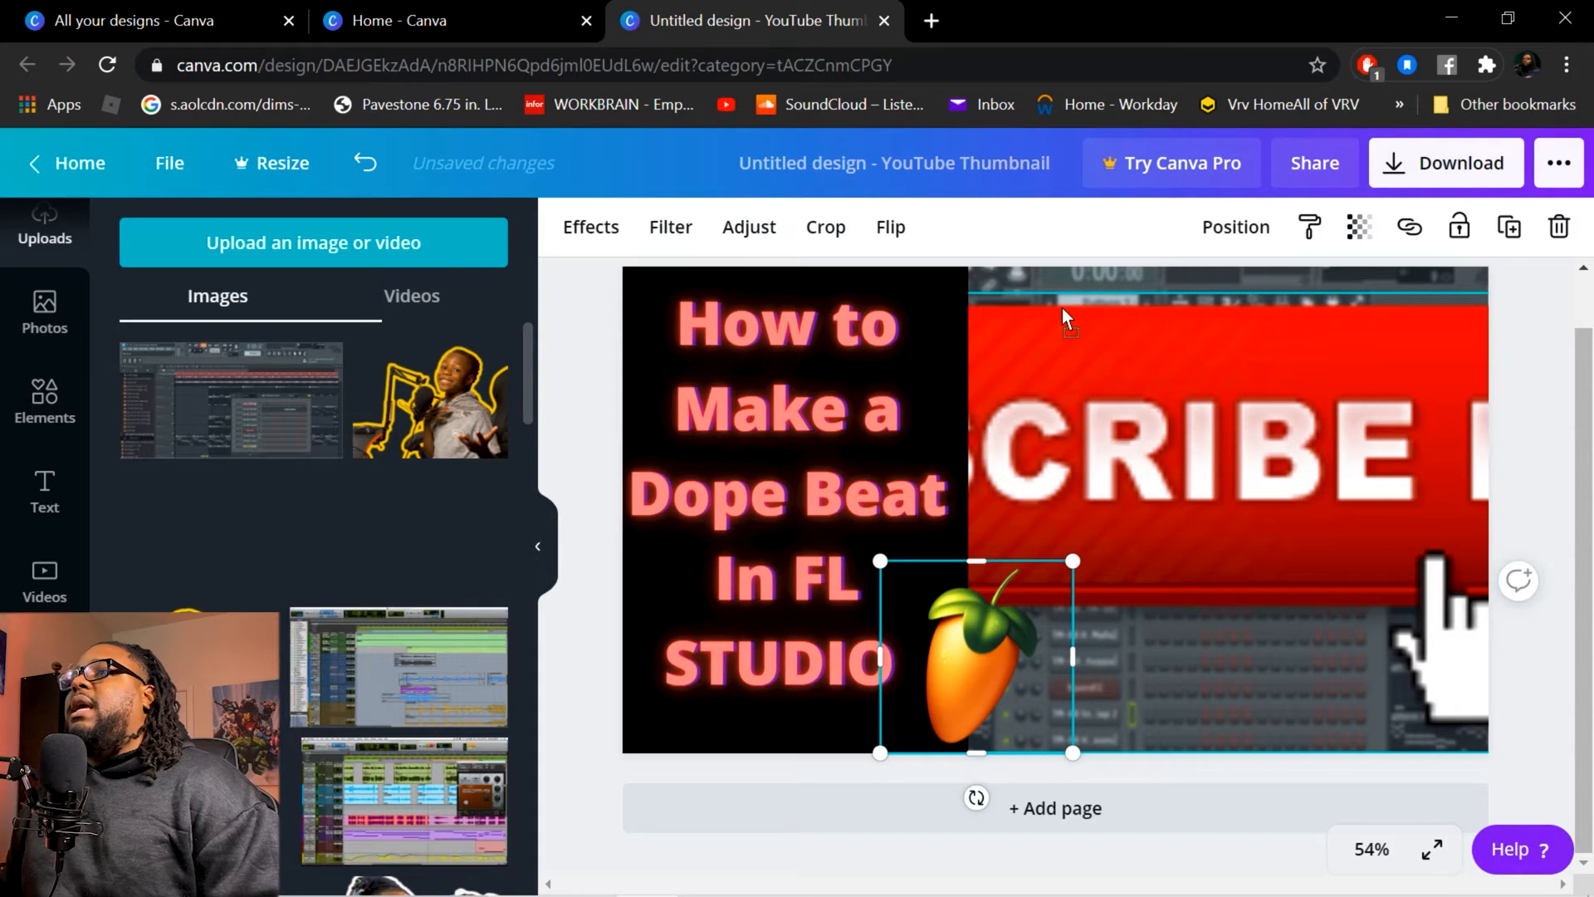
left_click_drag(1063, 307, 1063, 307)
left_click_drag(1093, 363, 966, 336)
left_click_drag(1416, 292, 1229, 422)
left_click_drag(1218, 522, 1474, 493)
left_click_drag(1002, 525, 882, 526)
left_click_drag(1115, 523, 1264, 382)
left_click_drag(1043, 397, 958, 399)
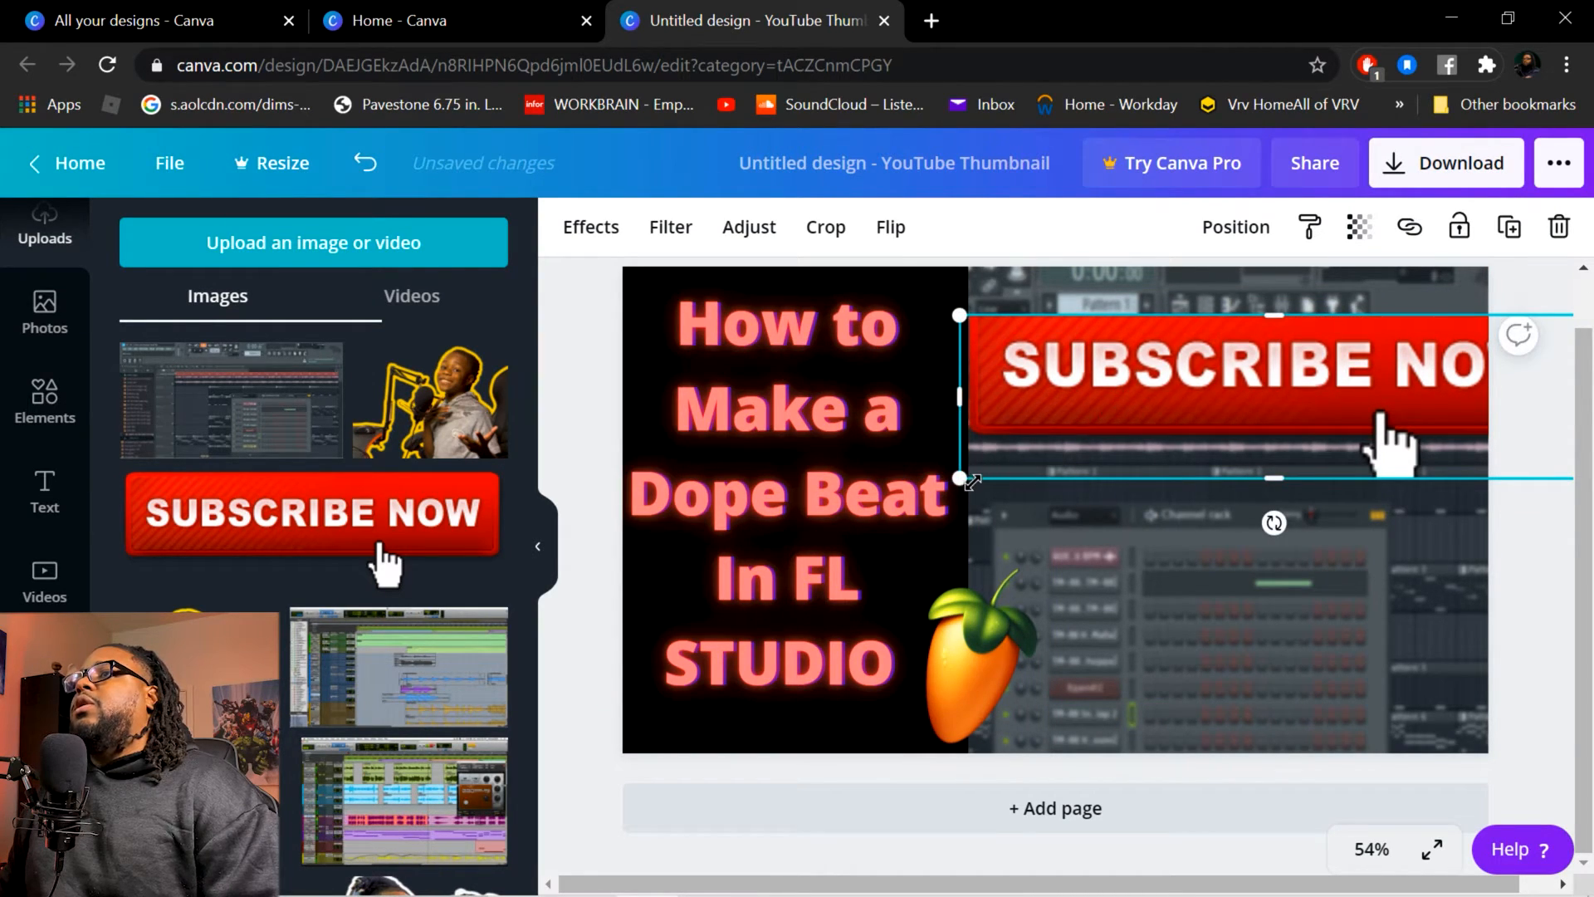
left_click_drag(960, 477, 1096, 442)
left_click_drag(1252, 359, 1206, 492)
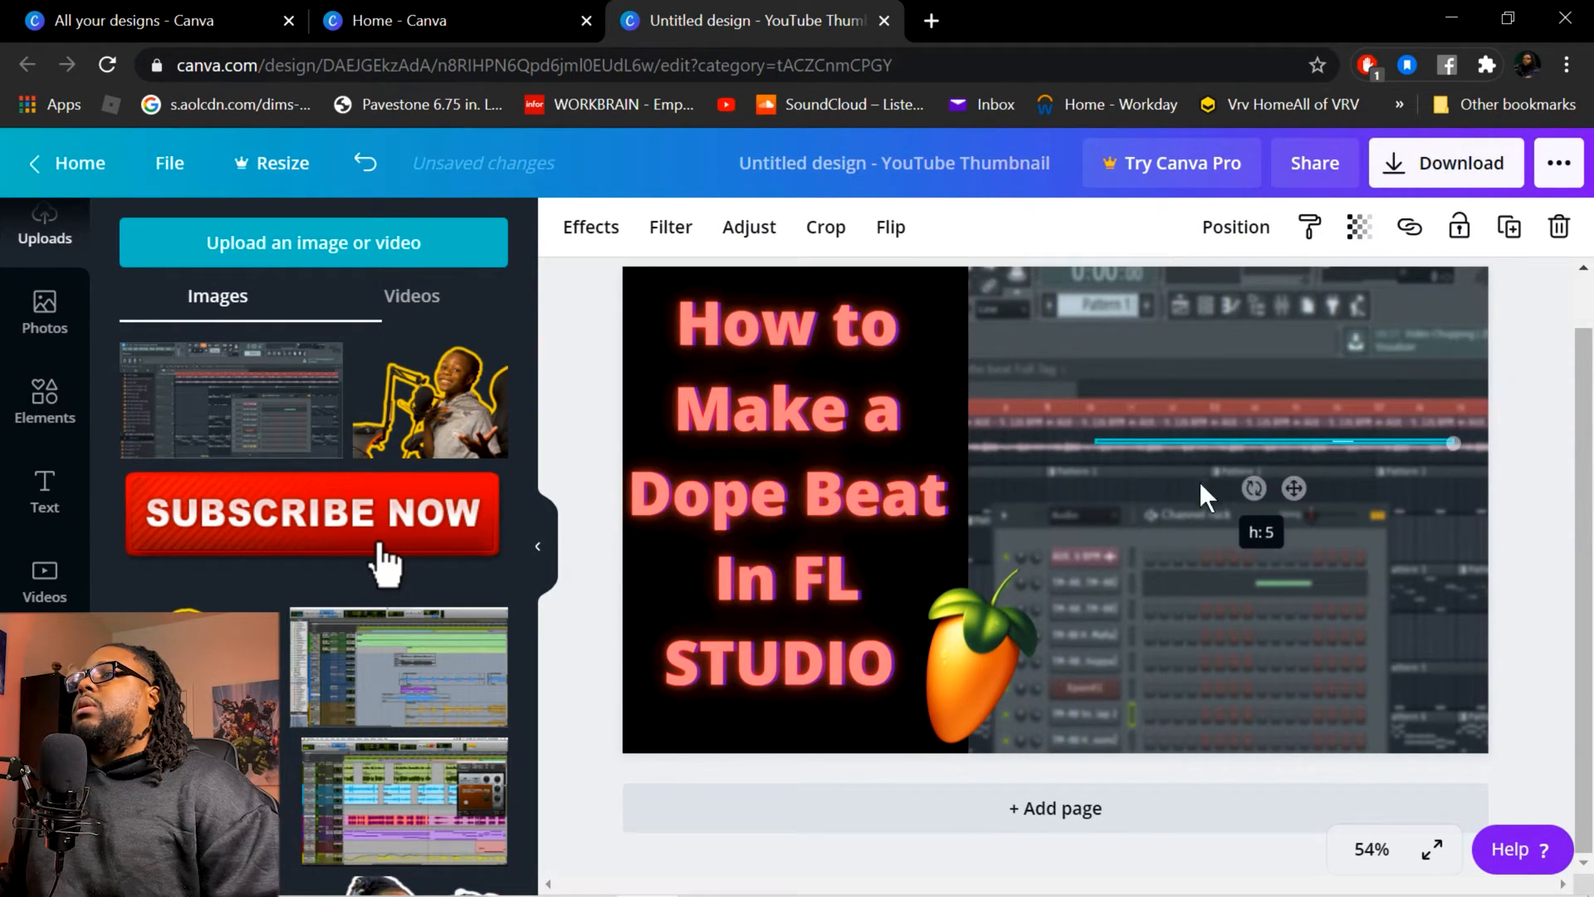
Undo the subscribe graphic's placement and resizing to restore the cutout photo.
key("ctrl+z")
key("ctrl+z")
key("ctrl+z")
key("ctrl+z")
key("ctrl+z")
key("ctrl+z")
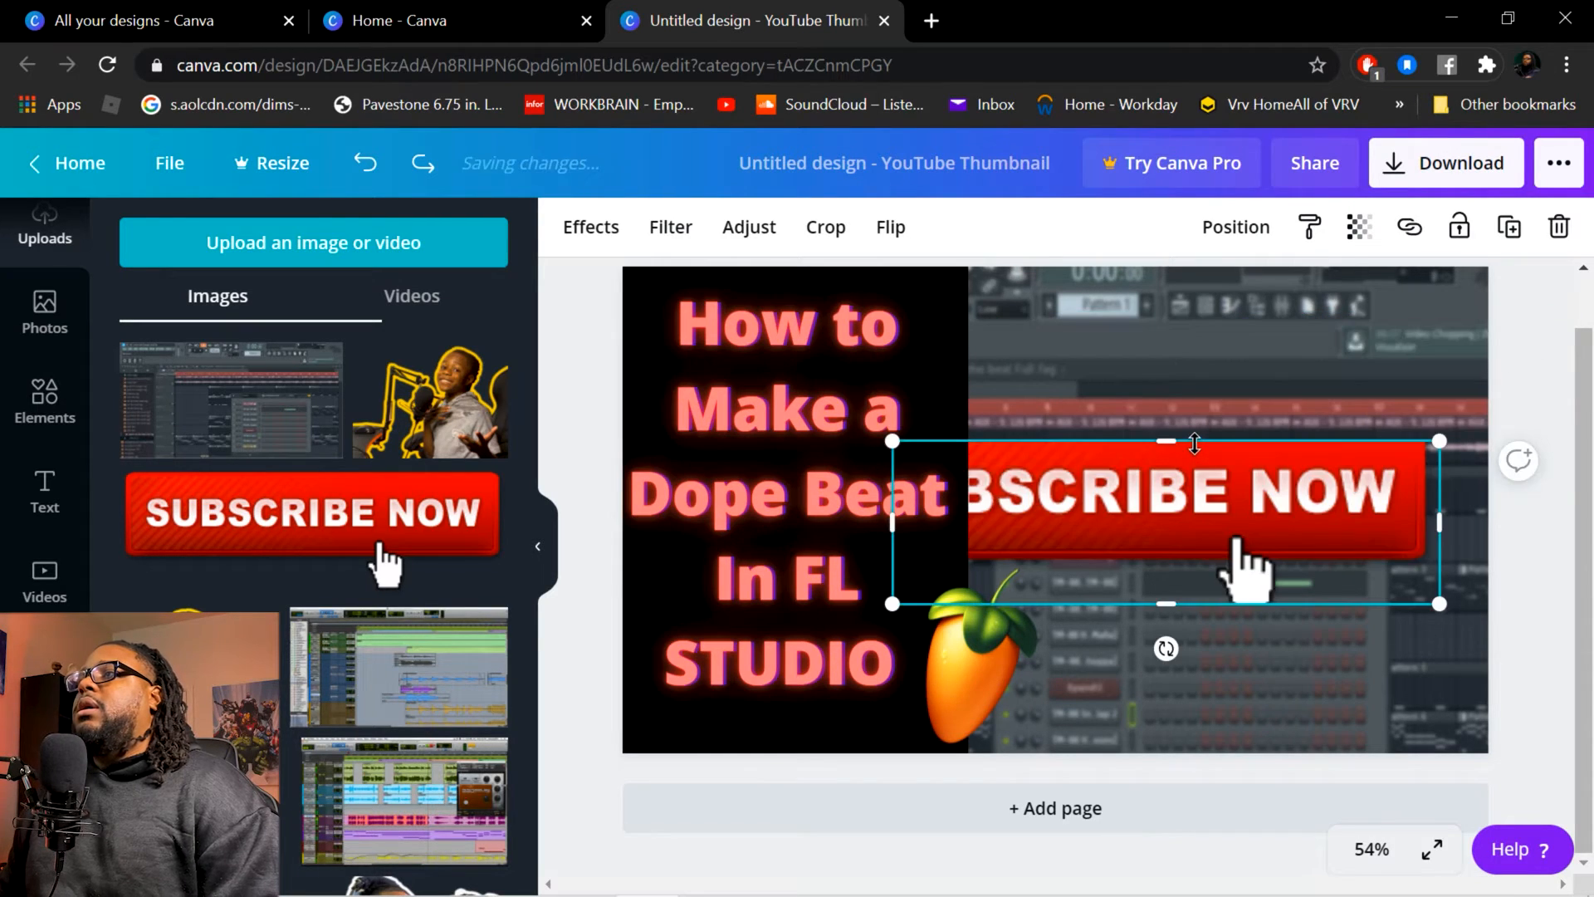
key("ctrl+z")
key("ctrl+z")
key("ctrl+z")
key("ctrl+z")
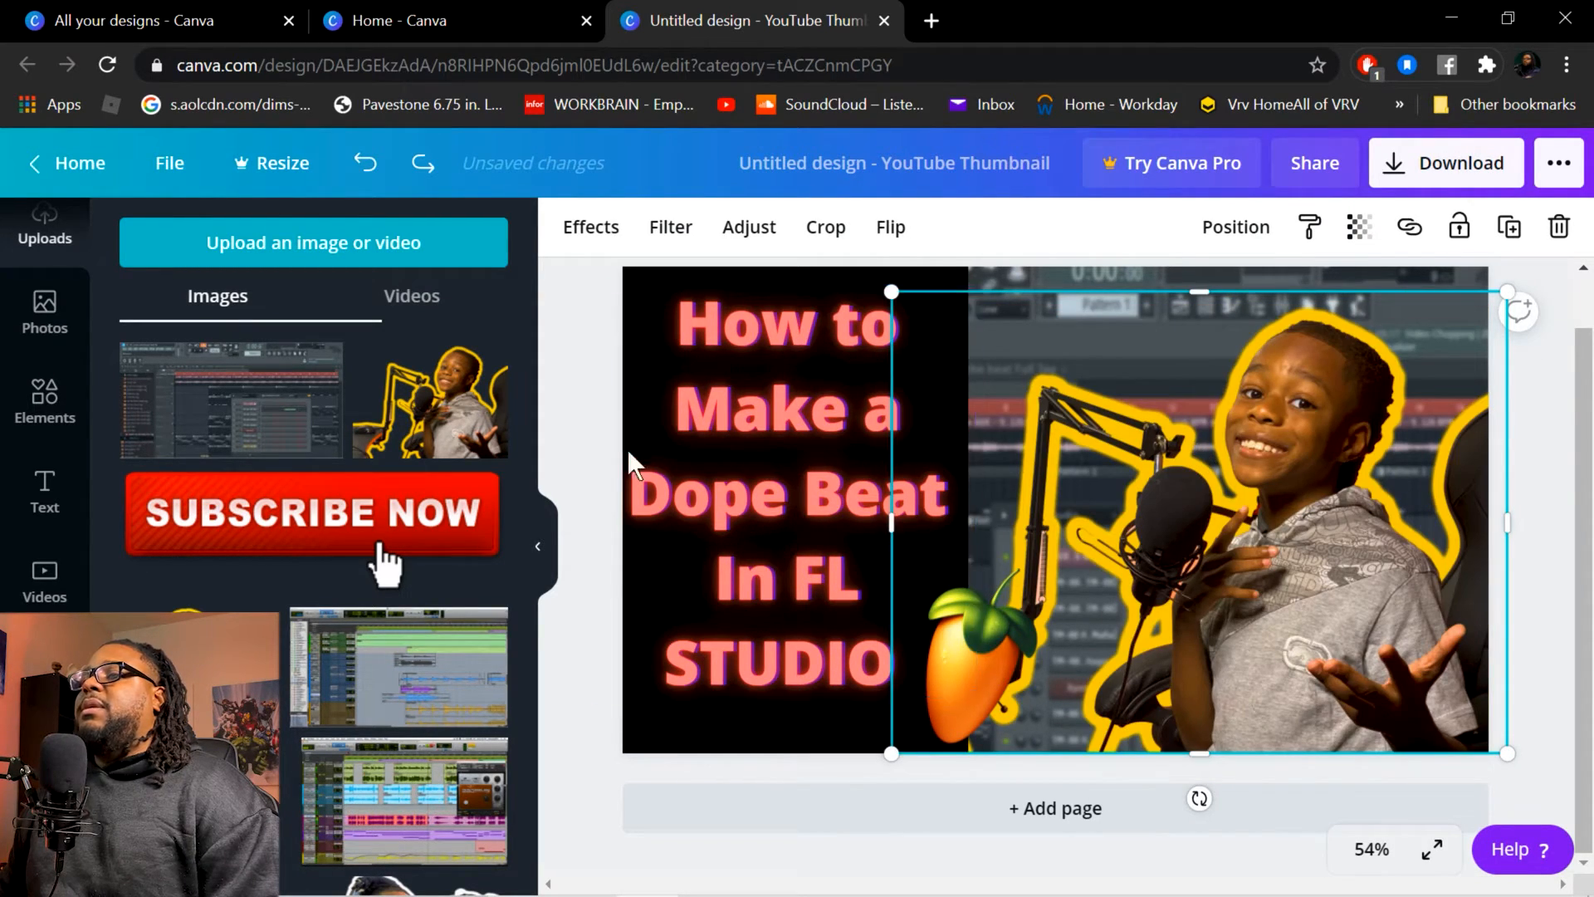
Add the SUBSCRIBE NOW graphic as a separate element, shrink it, and place it over the hoodie in the cutout photo.
left_click_drag(320, 481, 772, 694)
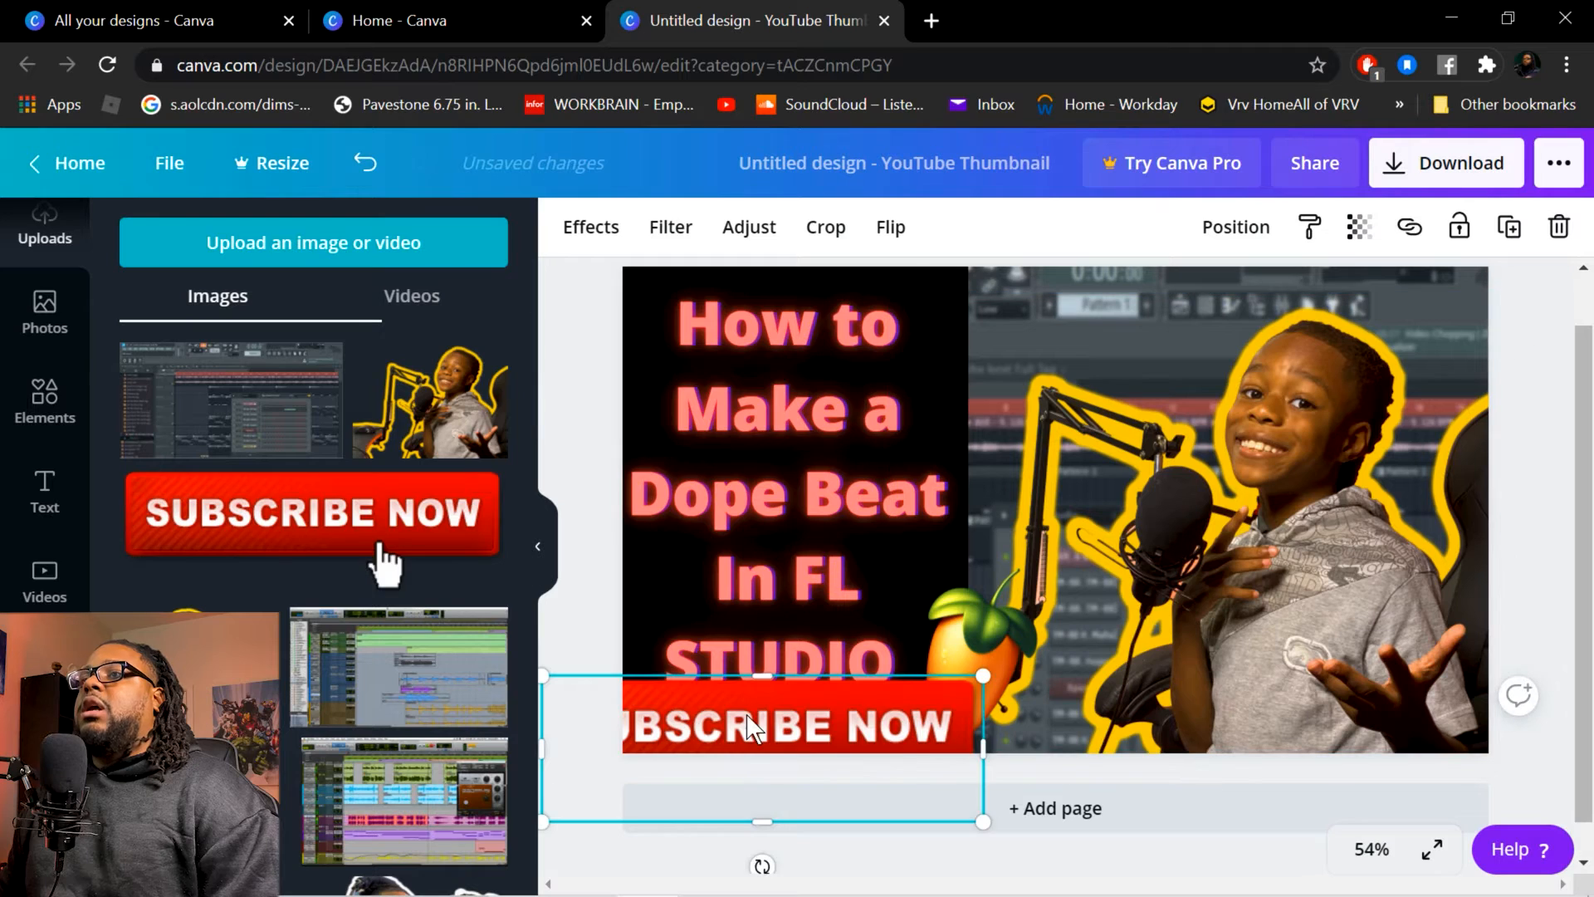
left_click_drag(933, 600, 1215, 260)
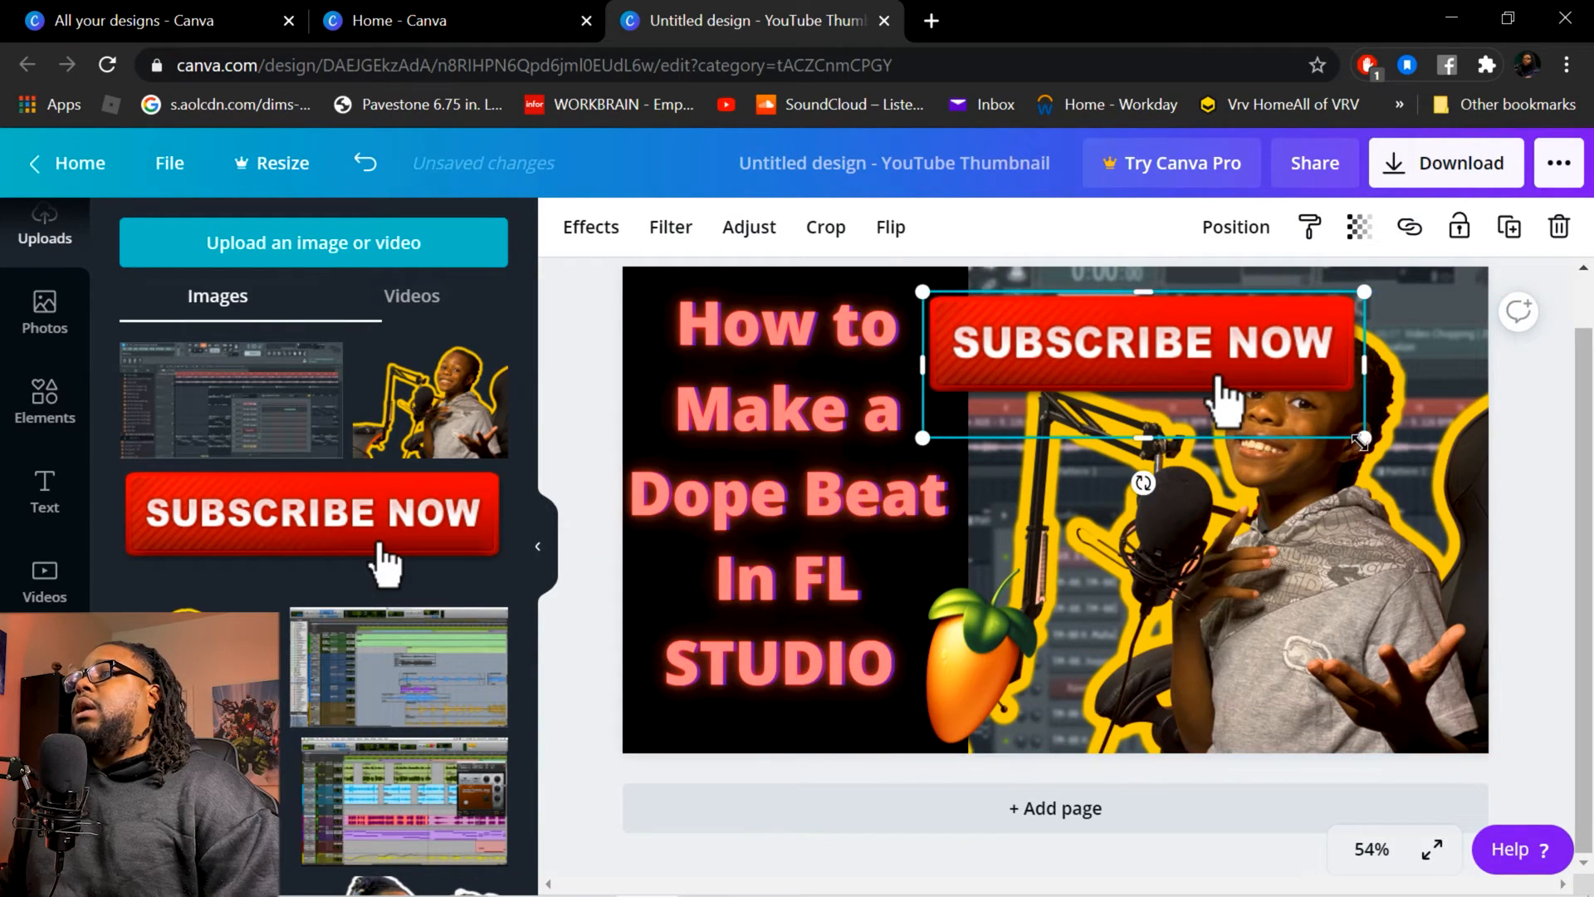
left_click_drag(1347, 433, 1227, 366)
left_click_drag(1146, 337, 1383, 606)
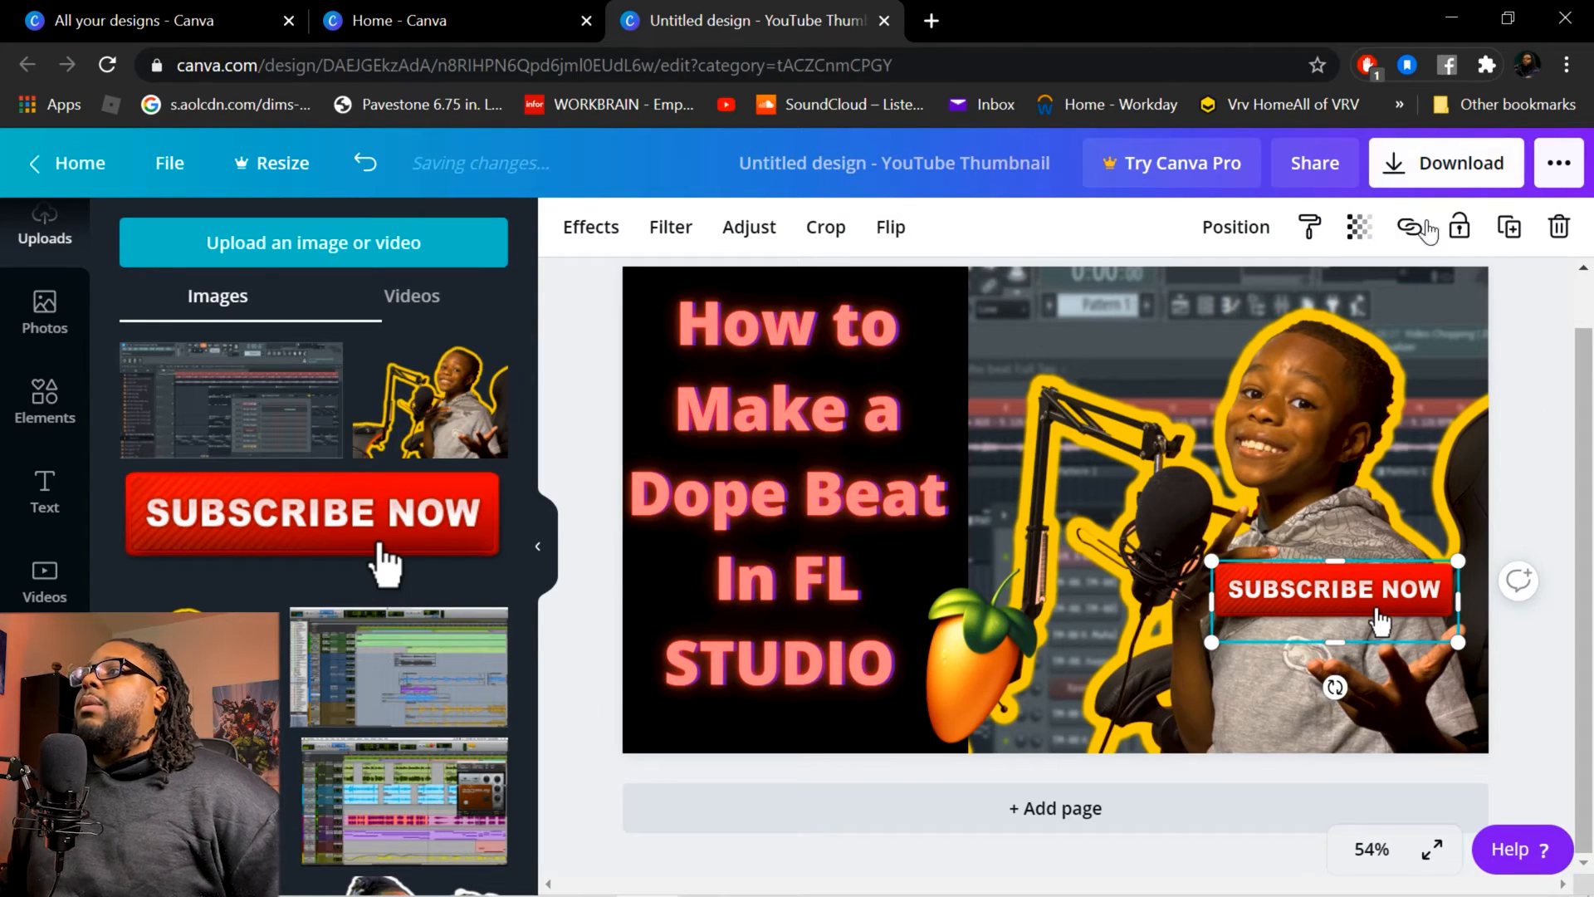
Make the subscribe graphic slightly smaller and reposition it on the hoodie between the two hands.
left_click_drag(1334, 592, 1329, 604)
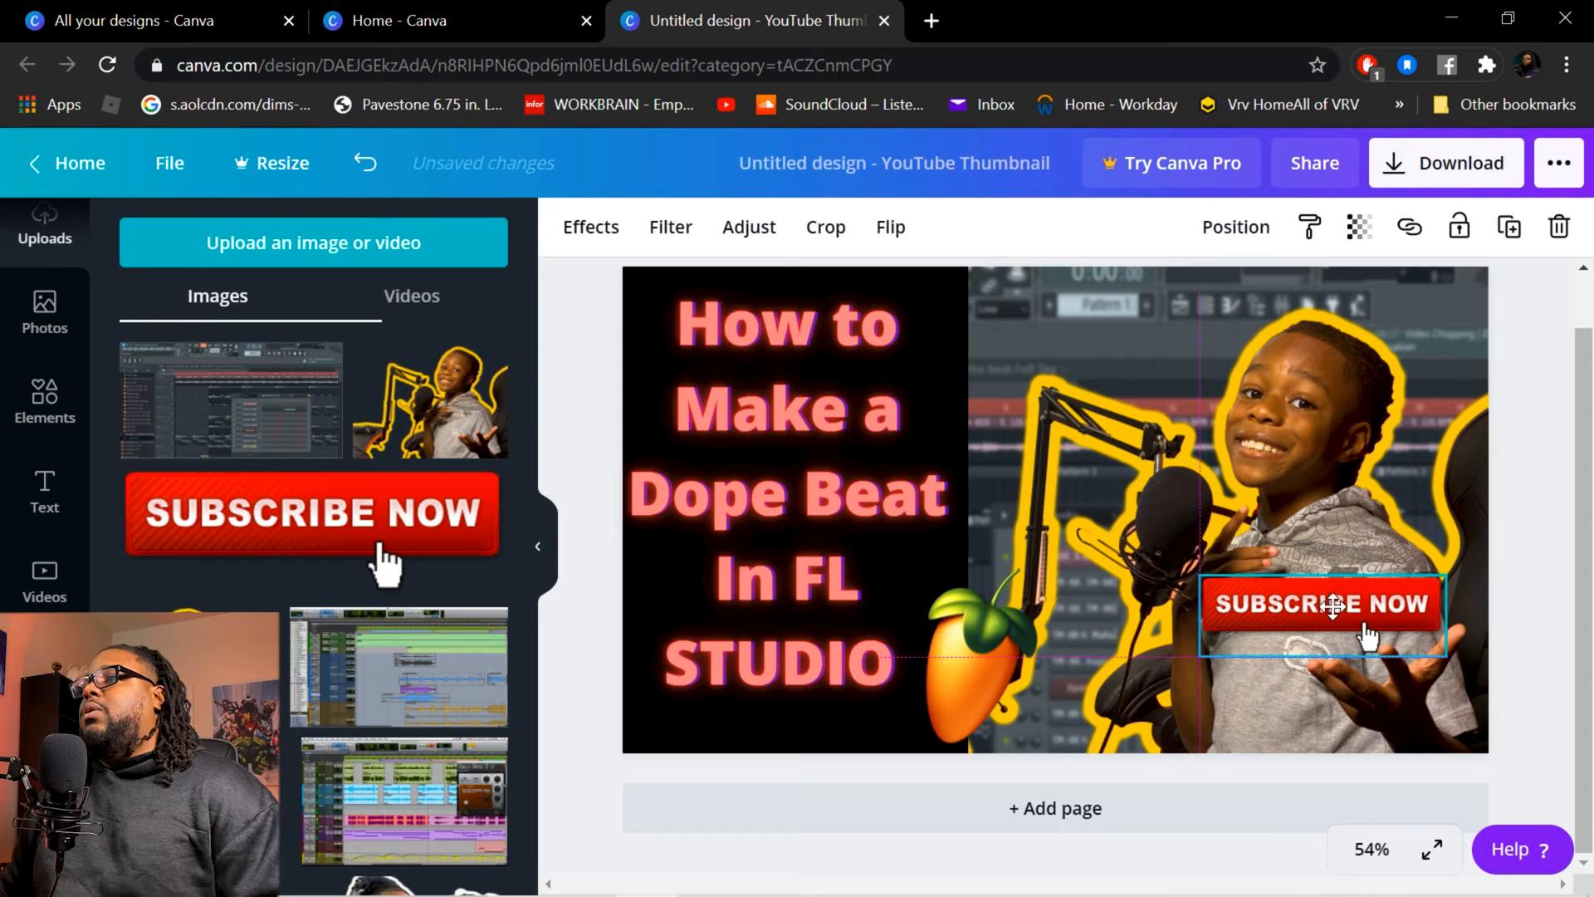
left_click_drag(1445, 660, 1417, 649)
left_click_drag(1373, 601, 1397, 614)
left_click(573, 377)
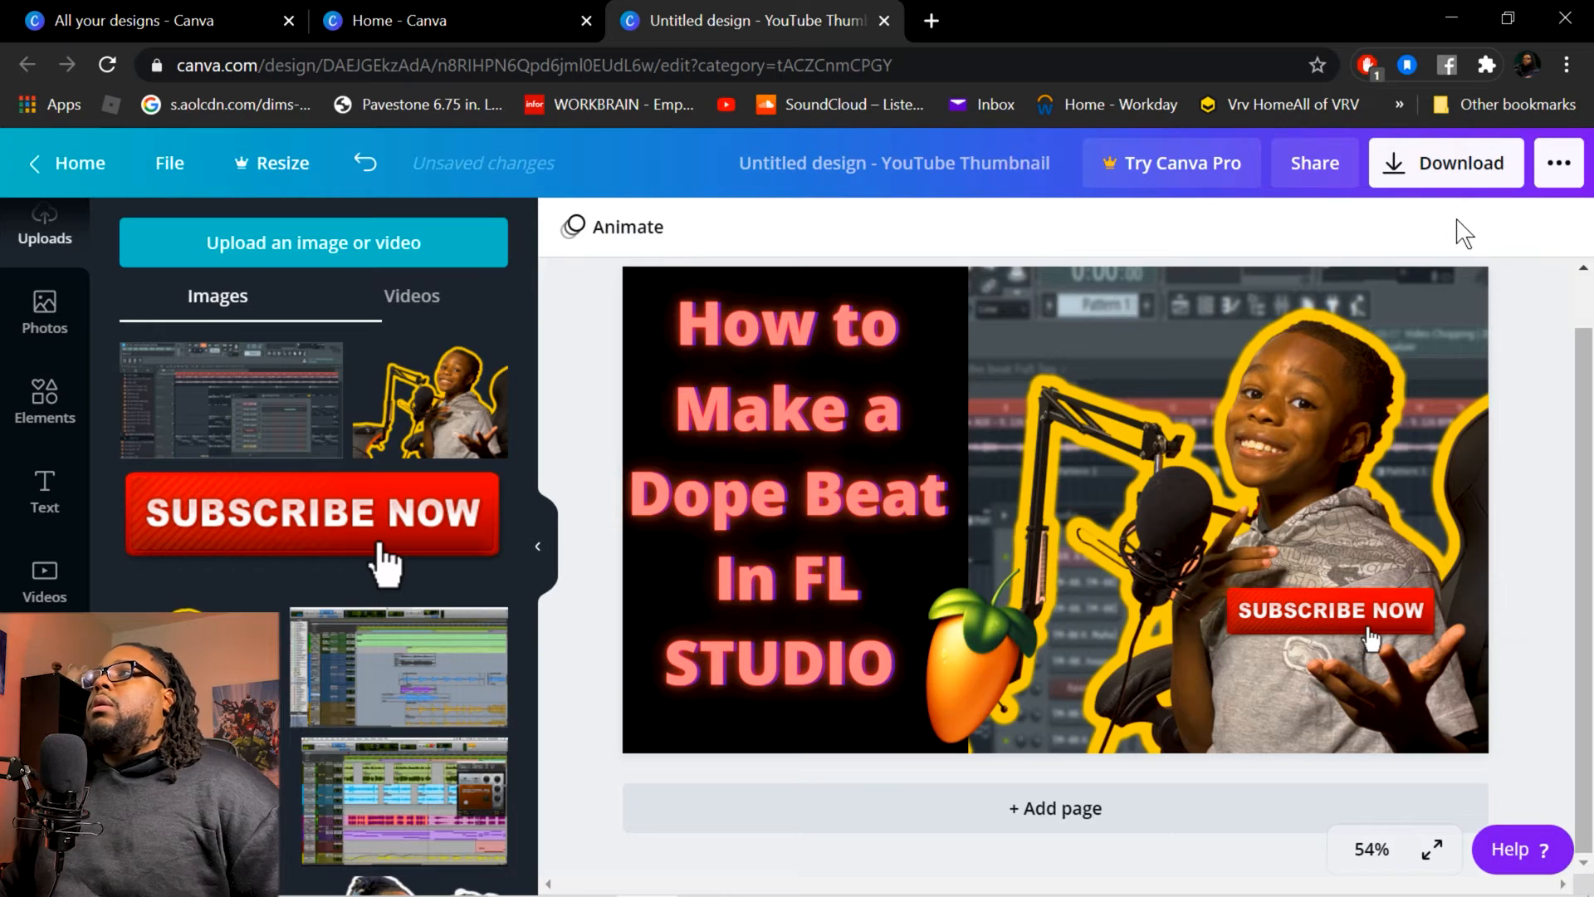
Download the finished thumbnail design as a PNG file.
left_click(1430, 166)
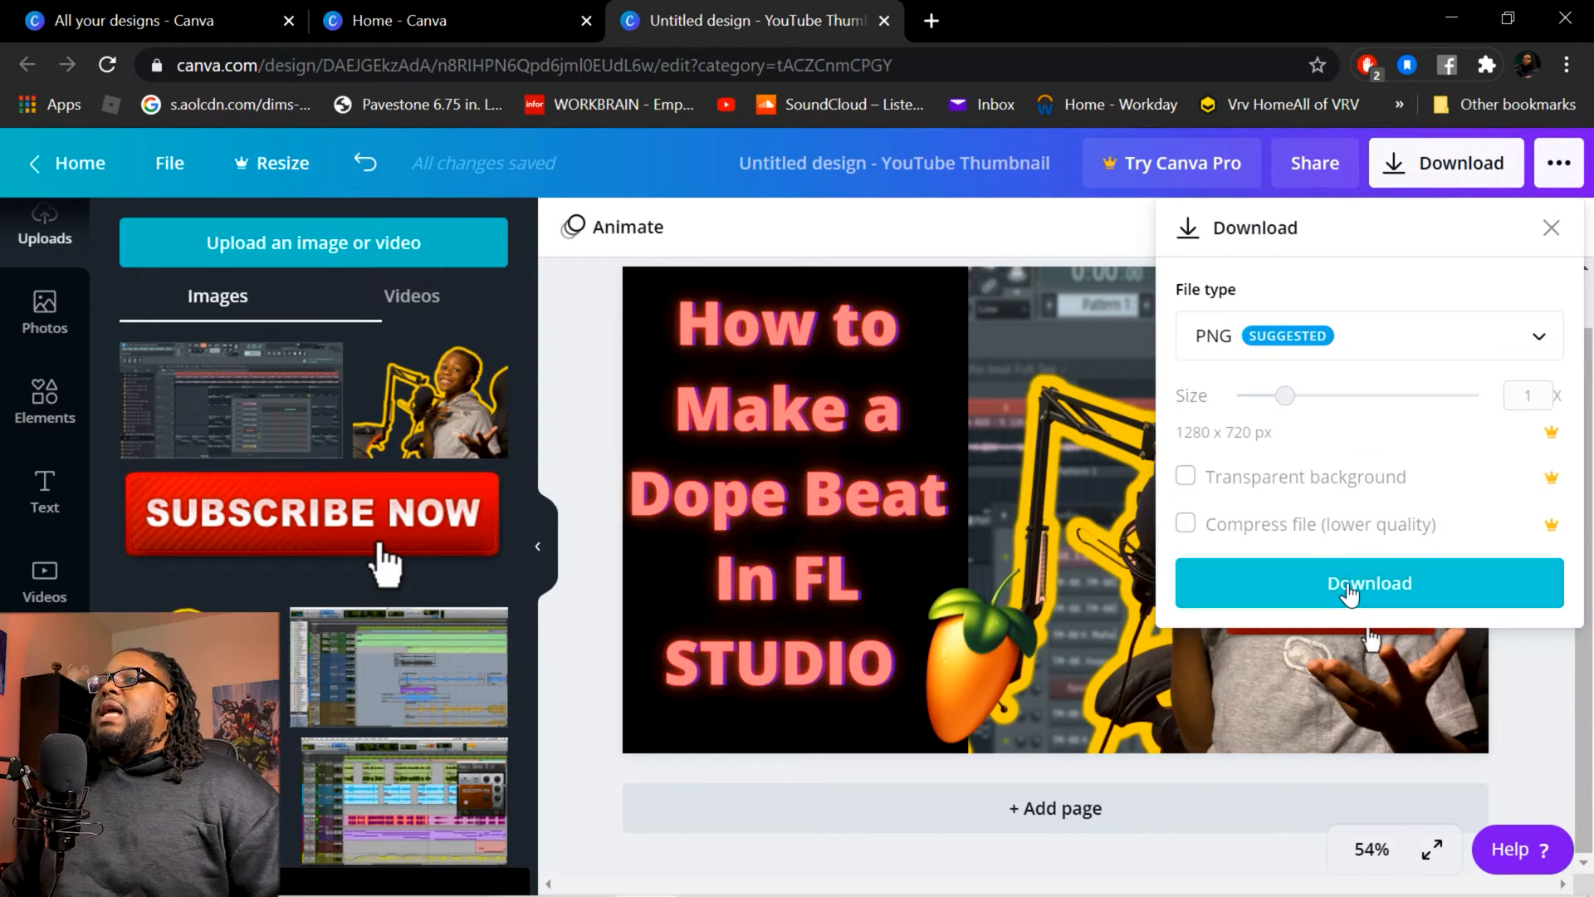
left_click(1350, 583)
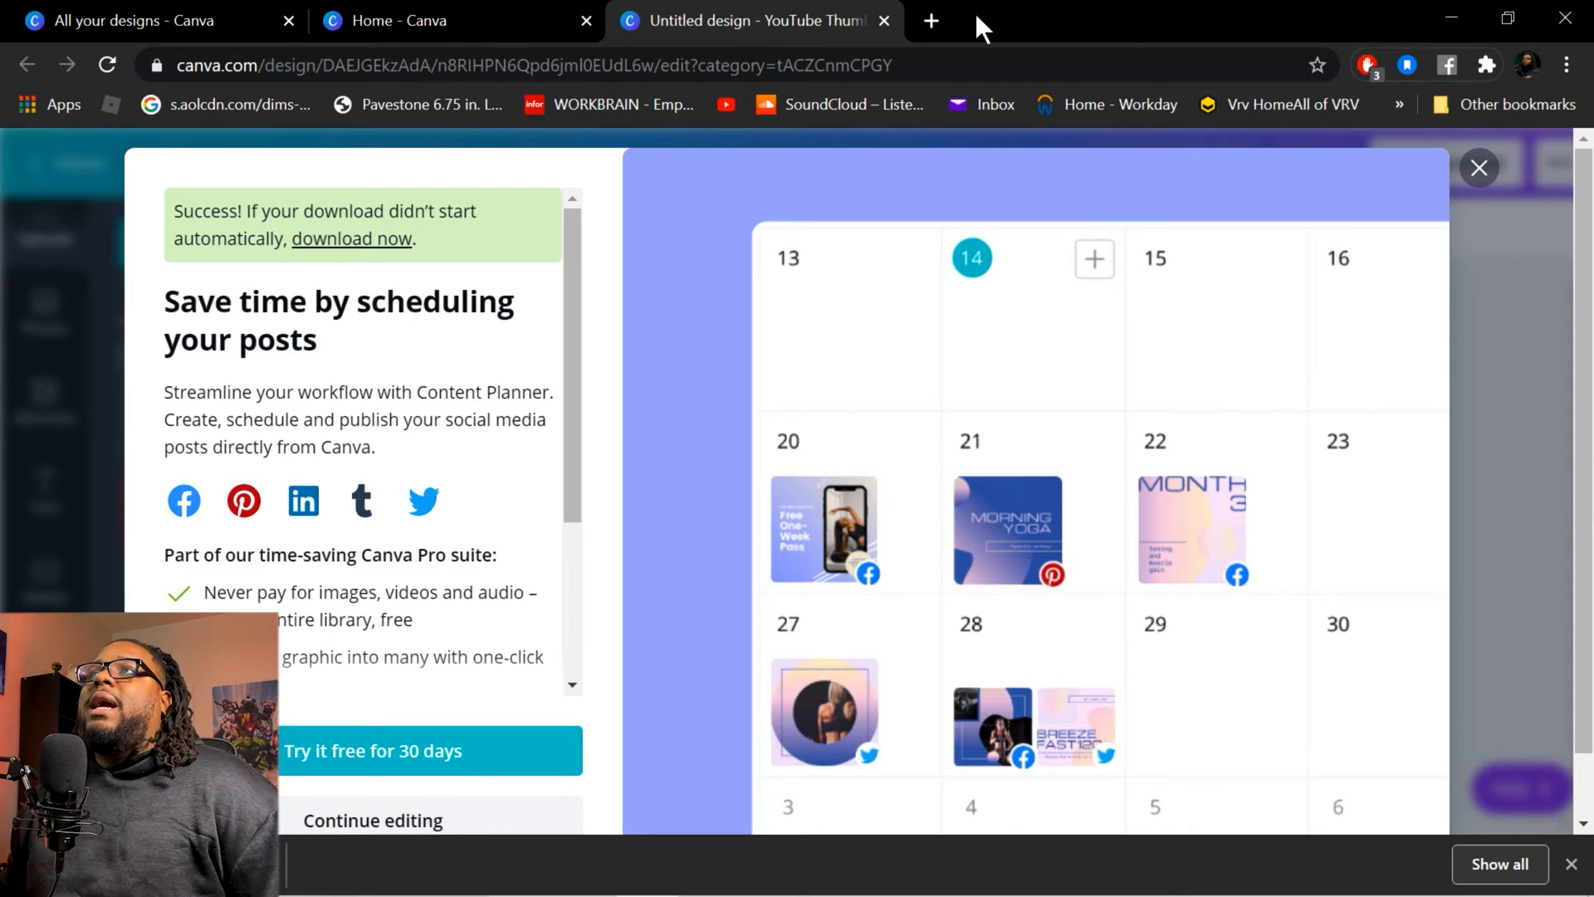
Open YouTube in a new browser tab and switch to the music channel's account.
left_click(931, 20)
left_click(727, 104)
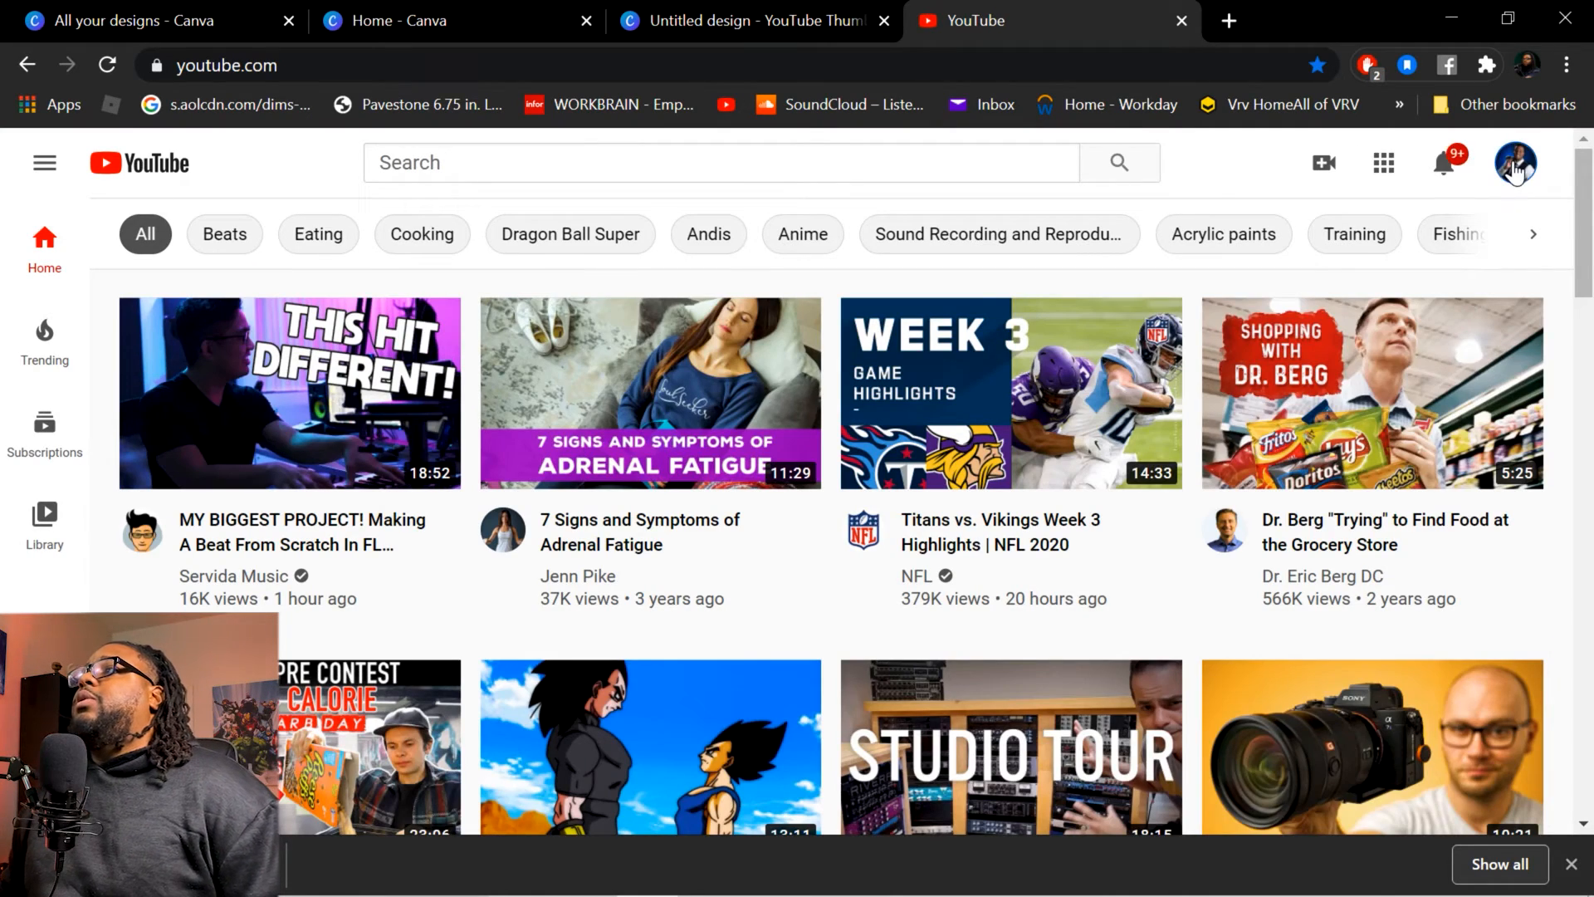
left_click(1516, 163)
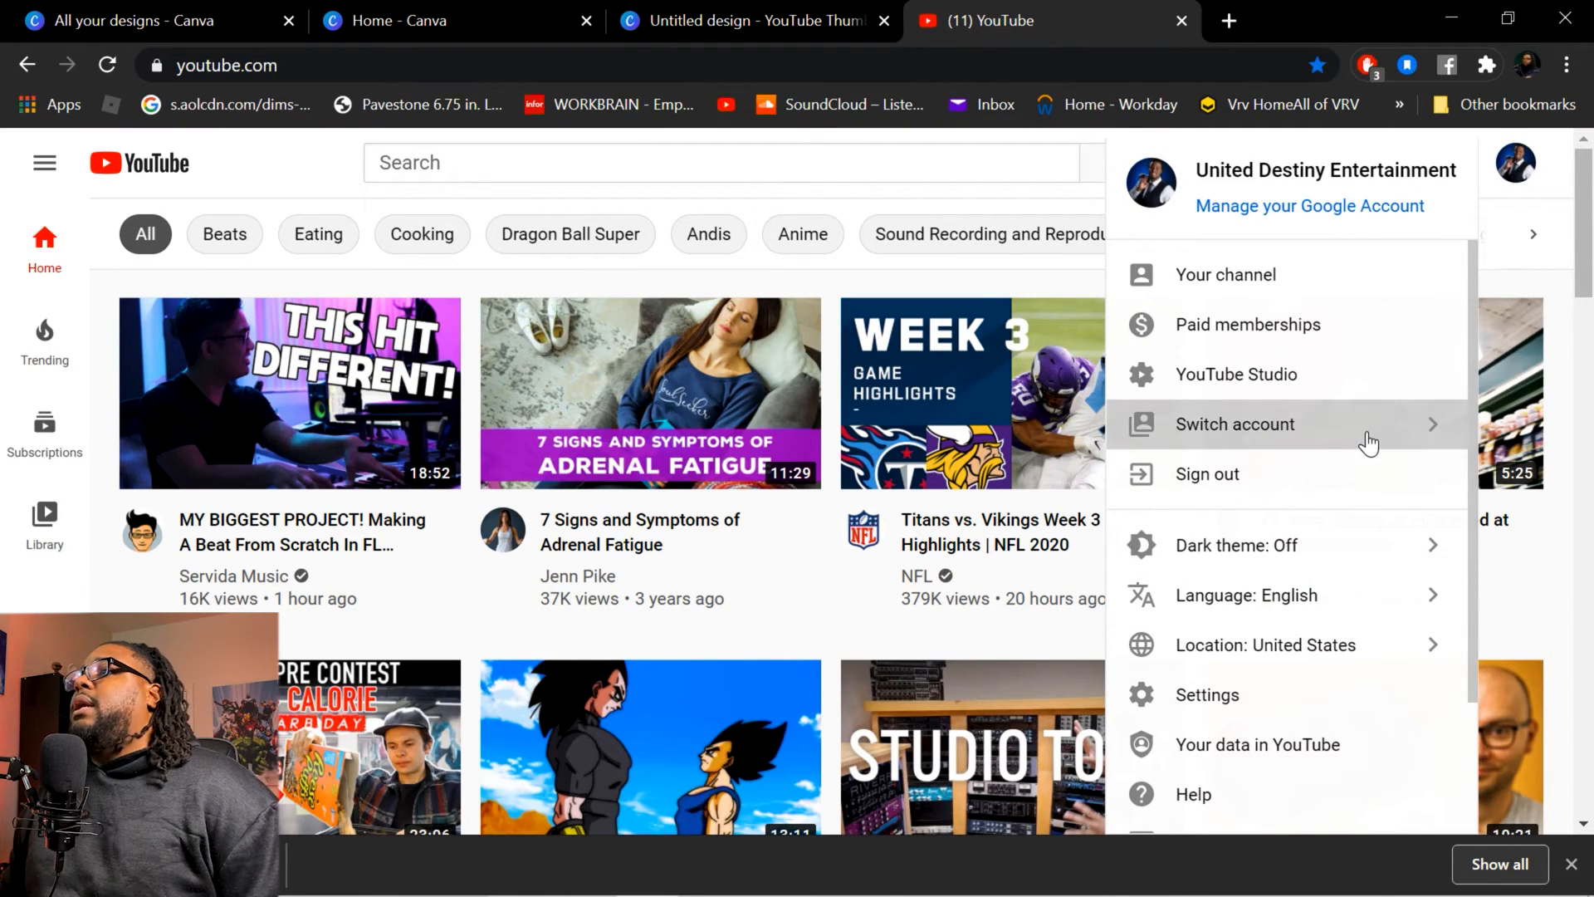
left_click(1366, 438)
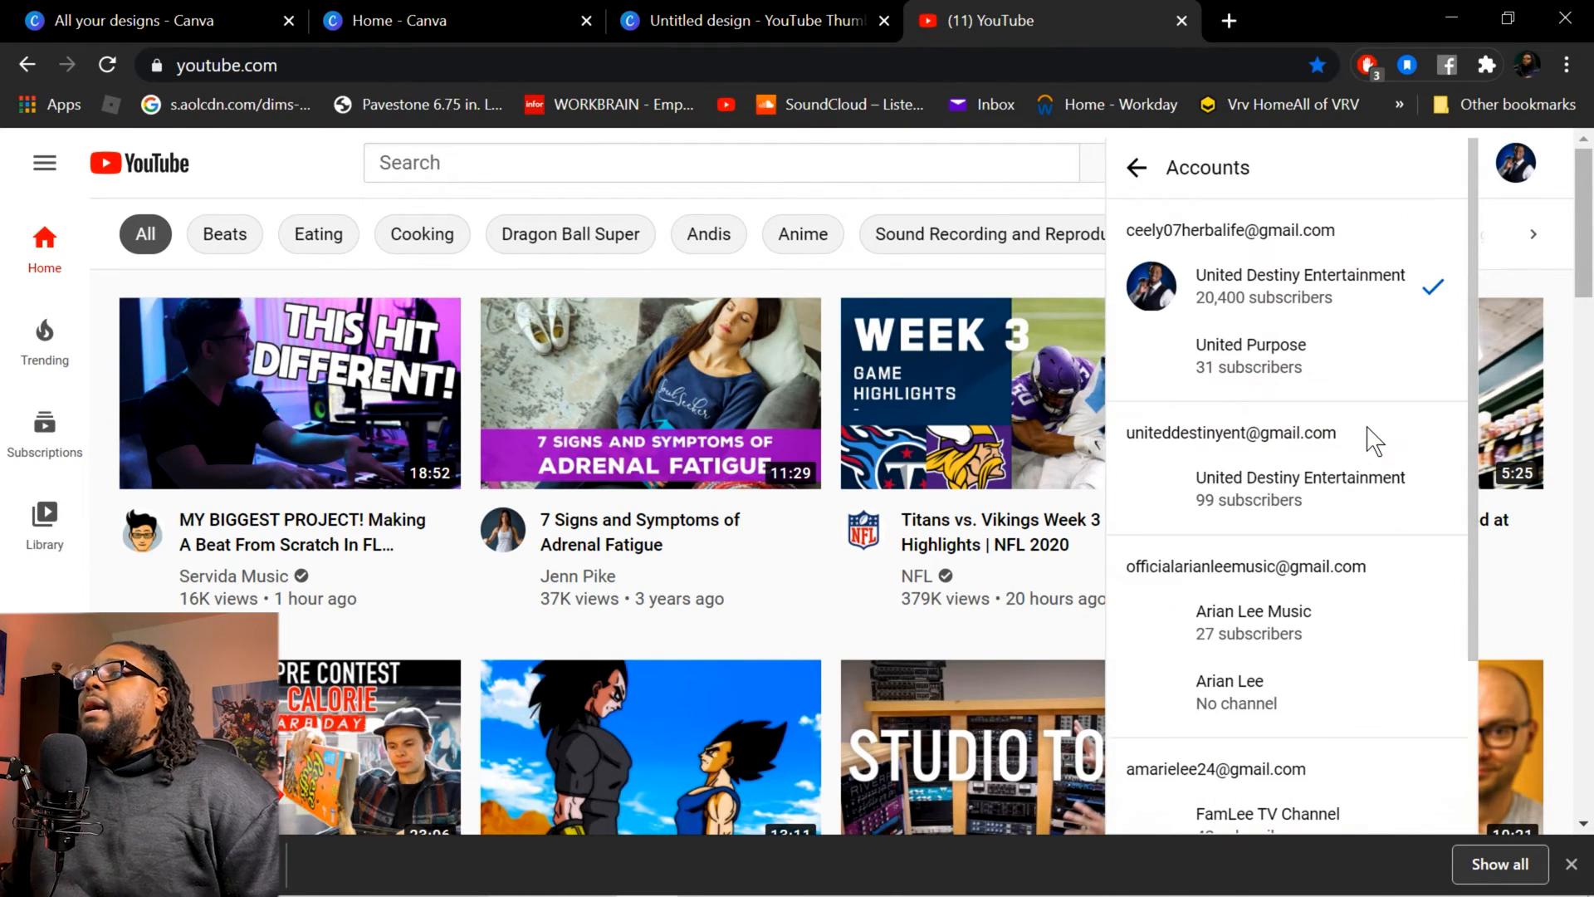
left_click(1259, 638)
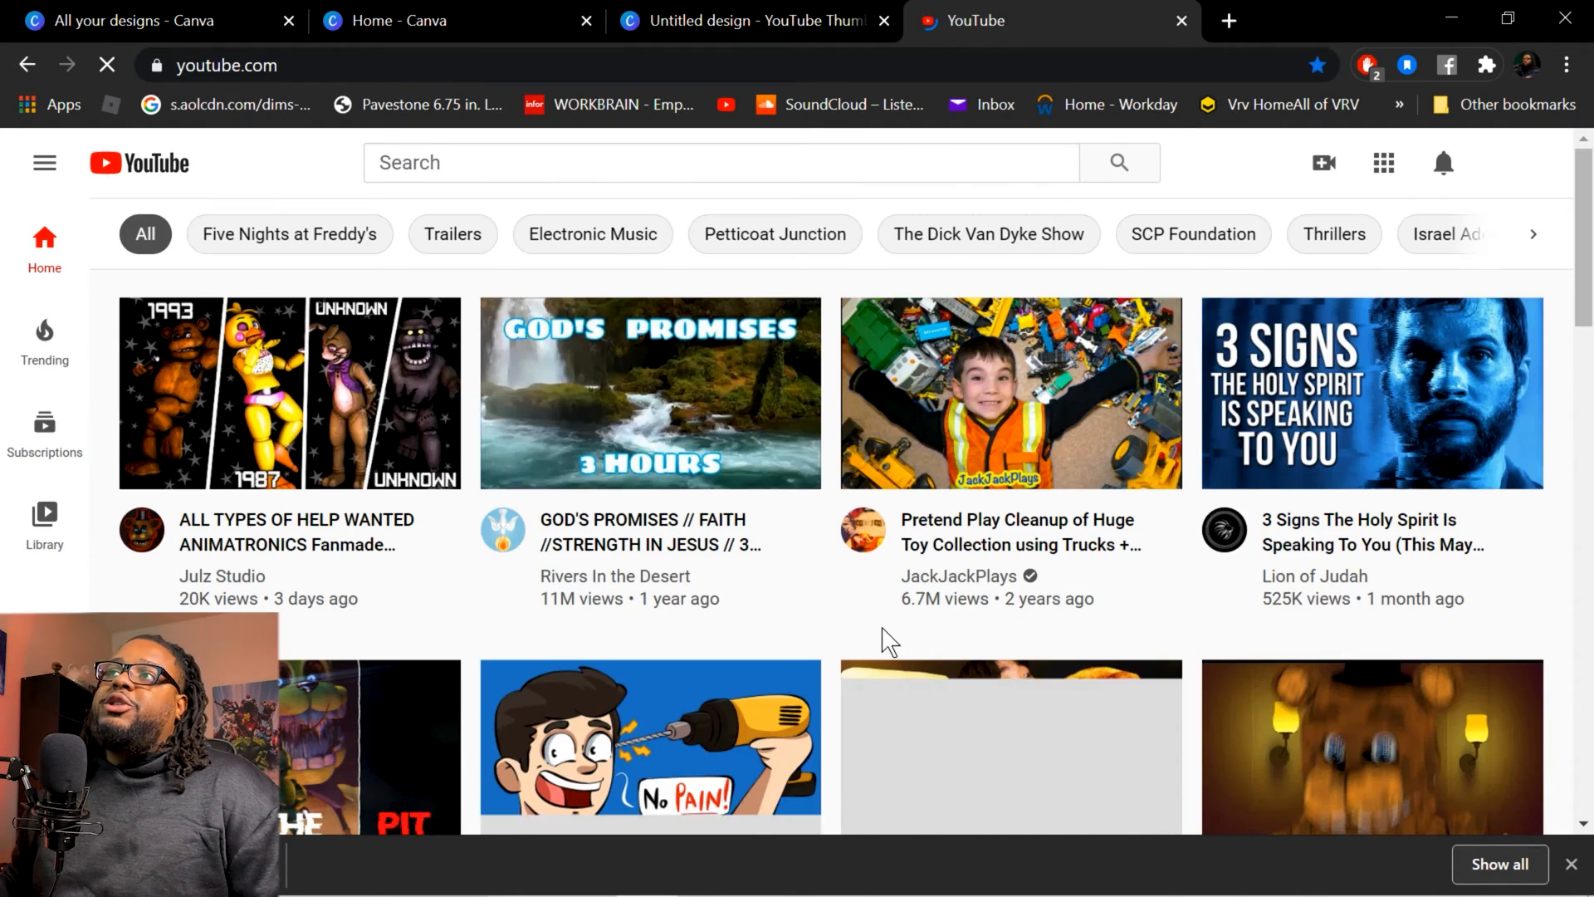
Start a new video upload on the channel and choose the 17-minute FL video file from the Desktop folder.
left_click(1320, 166)
left_click(1413, 241)
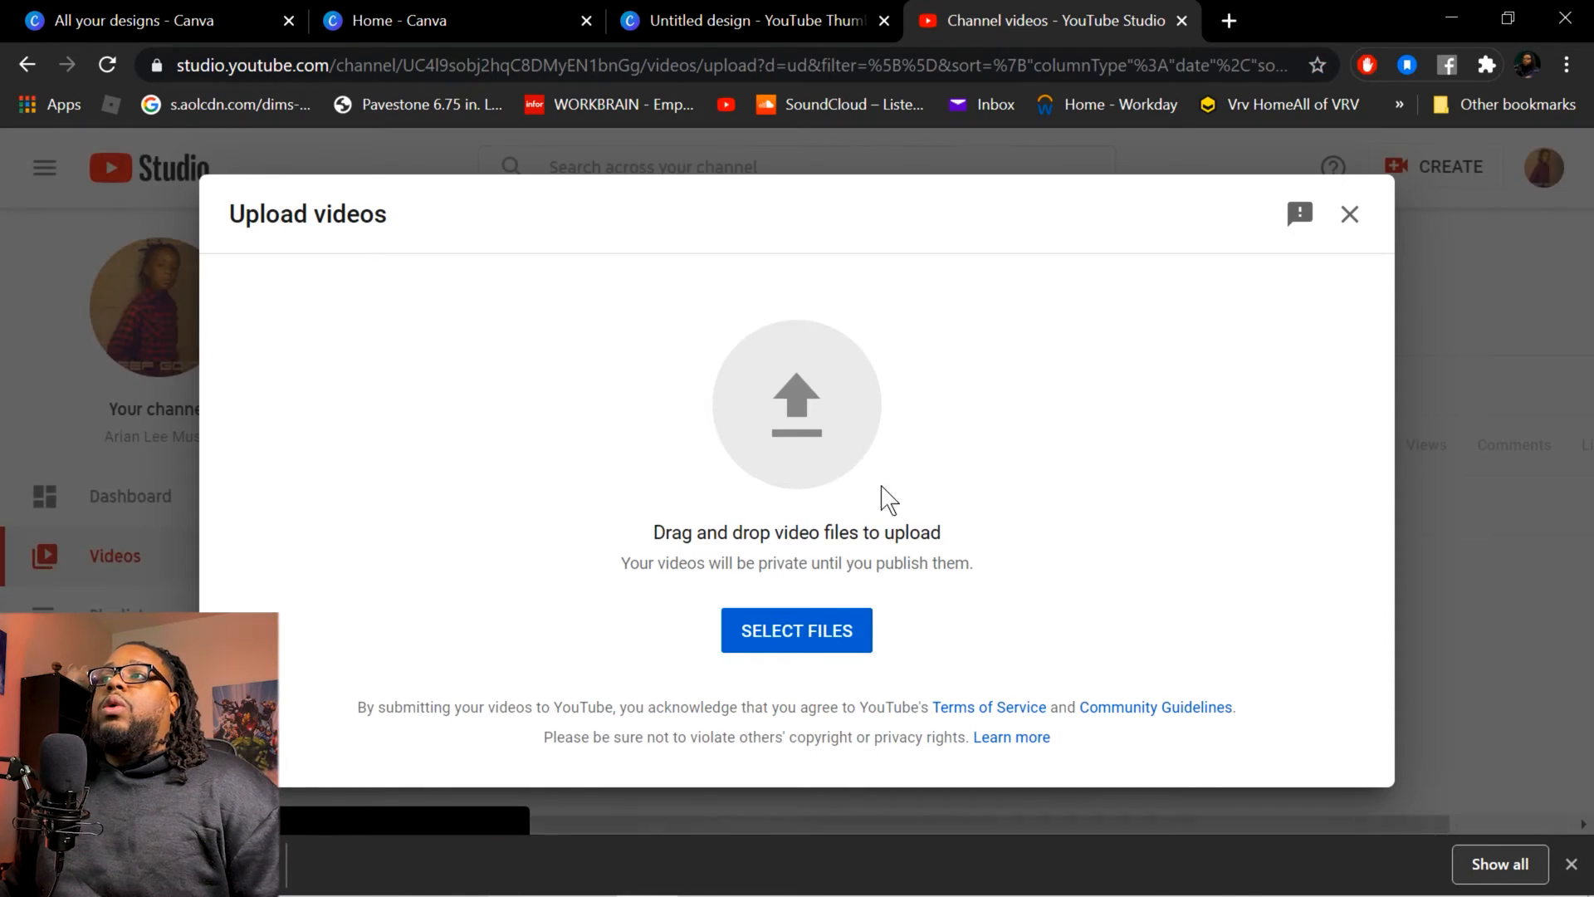
left_click(799, 404)
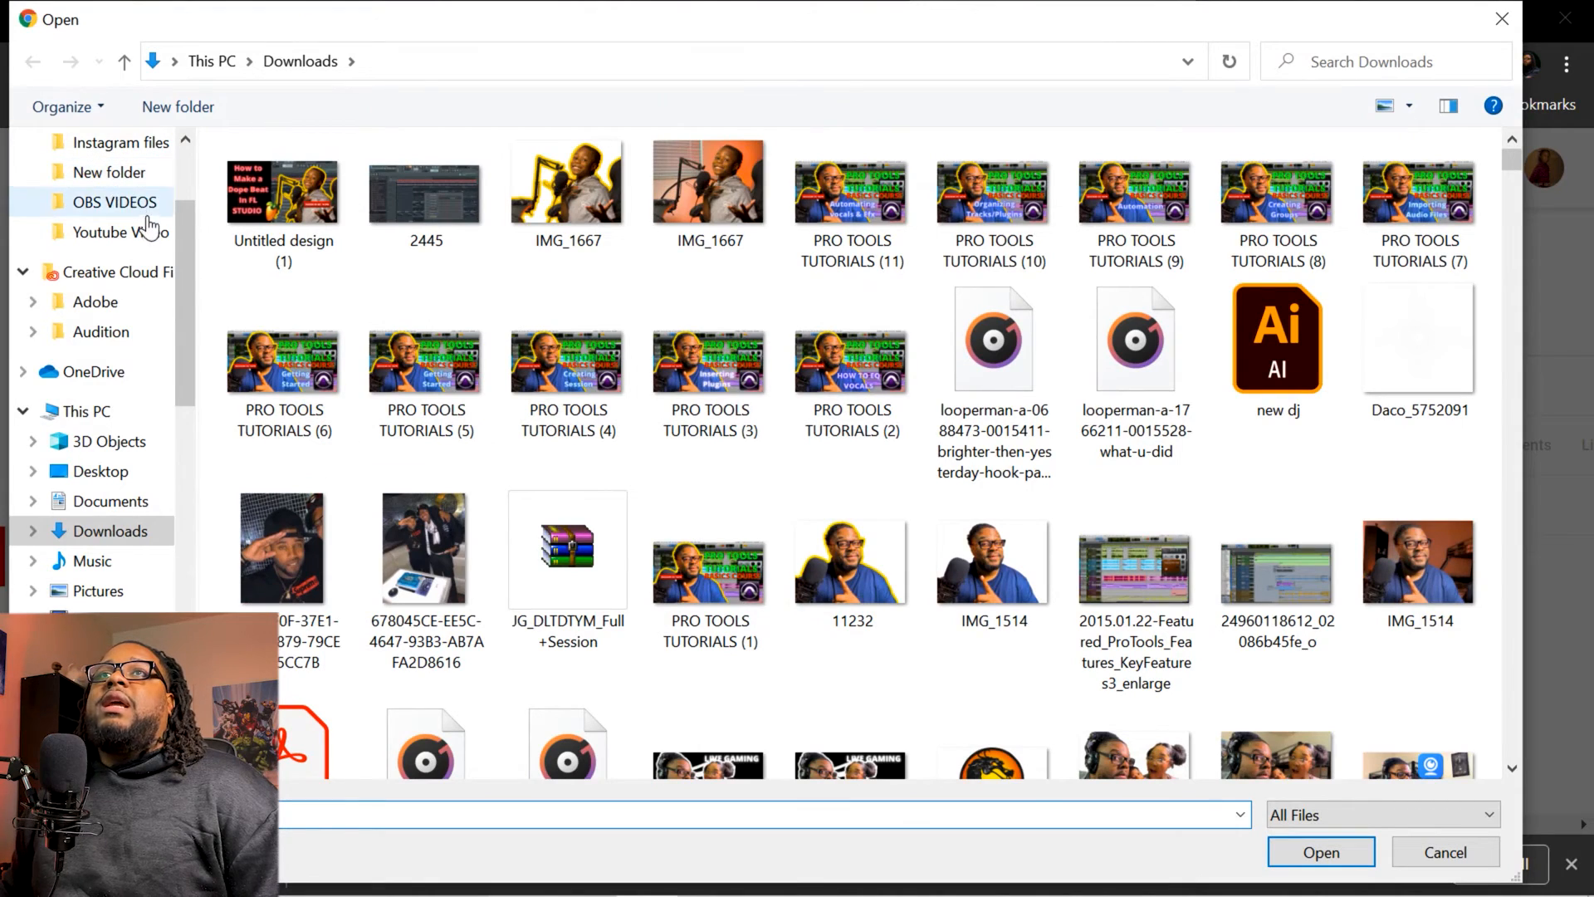
left_click_drag(185, 256, 186, 162)
left_click(99, 192)
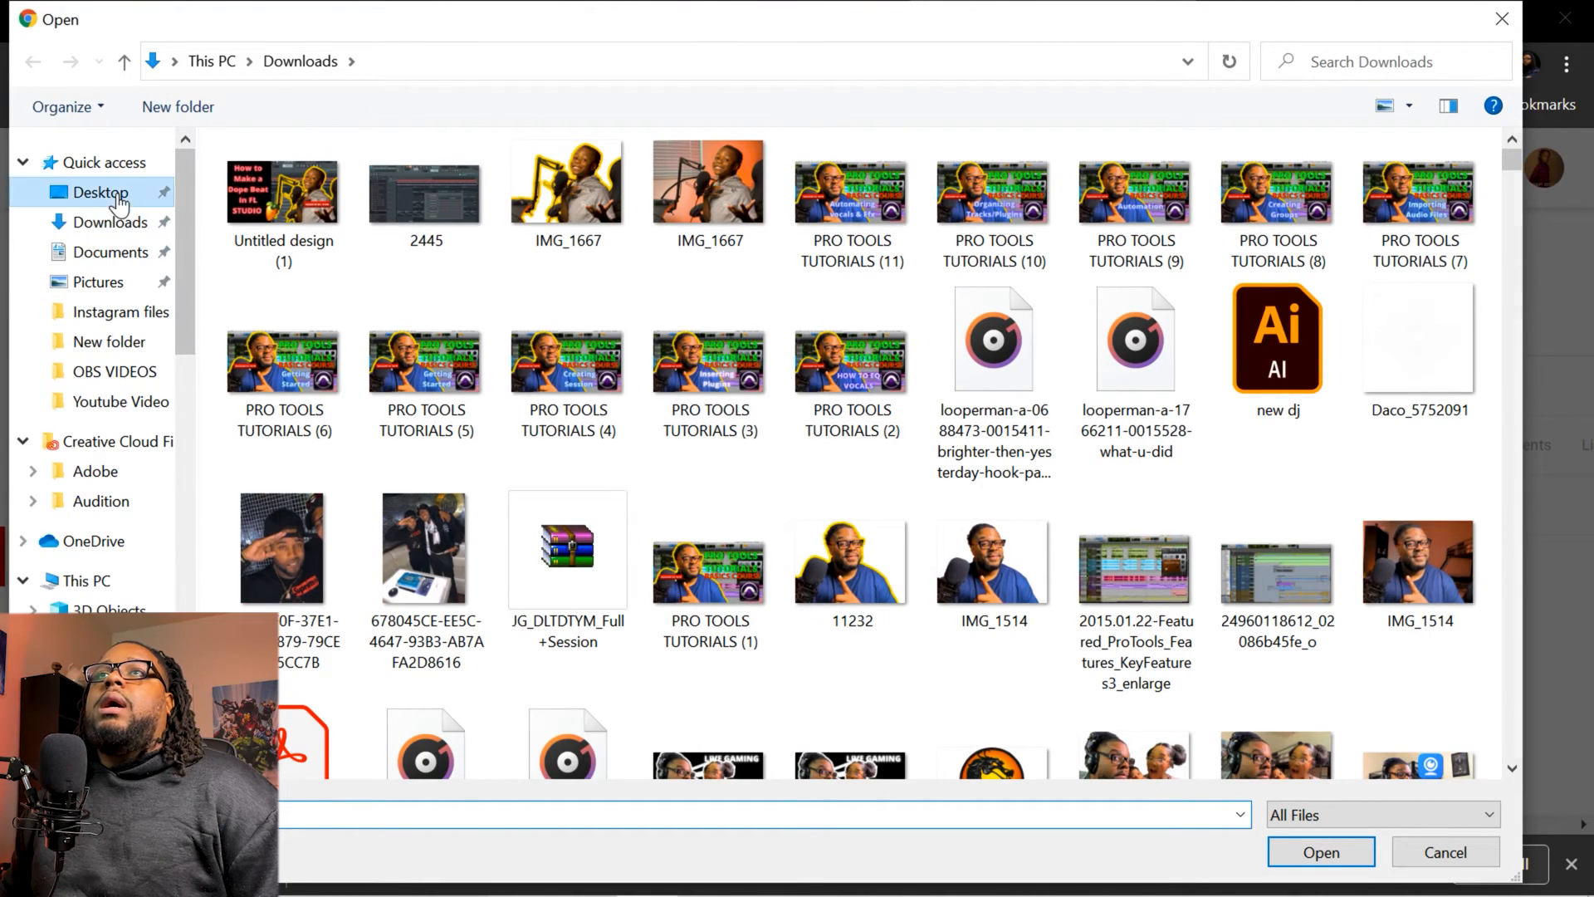
scroll(569, 417, "down", 10)
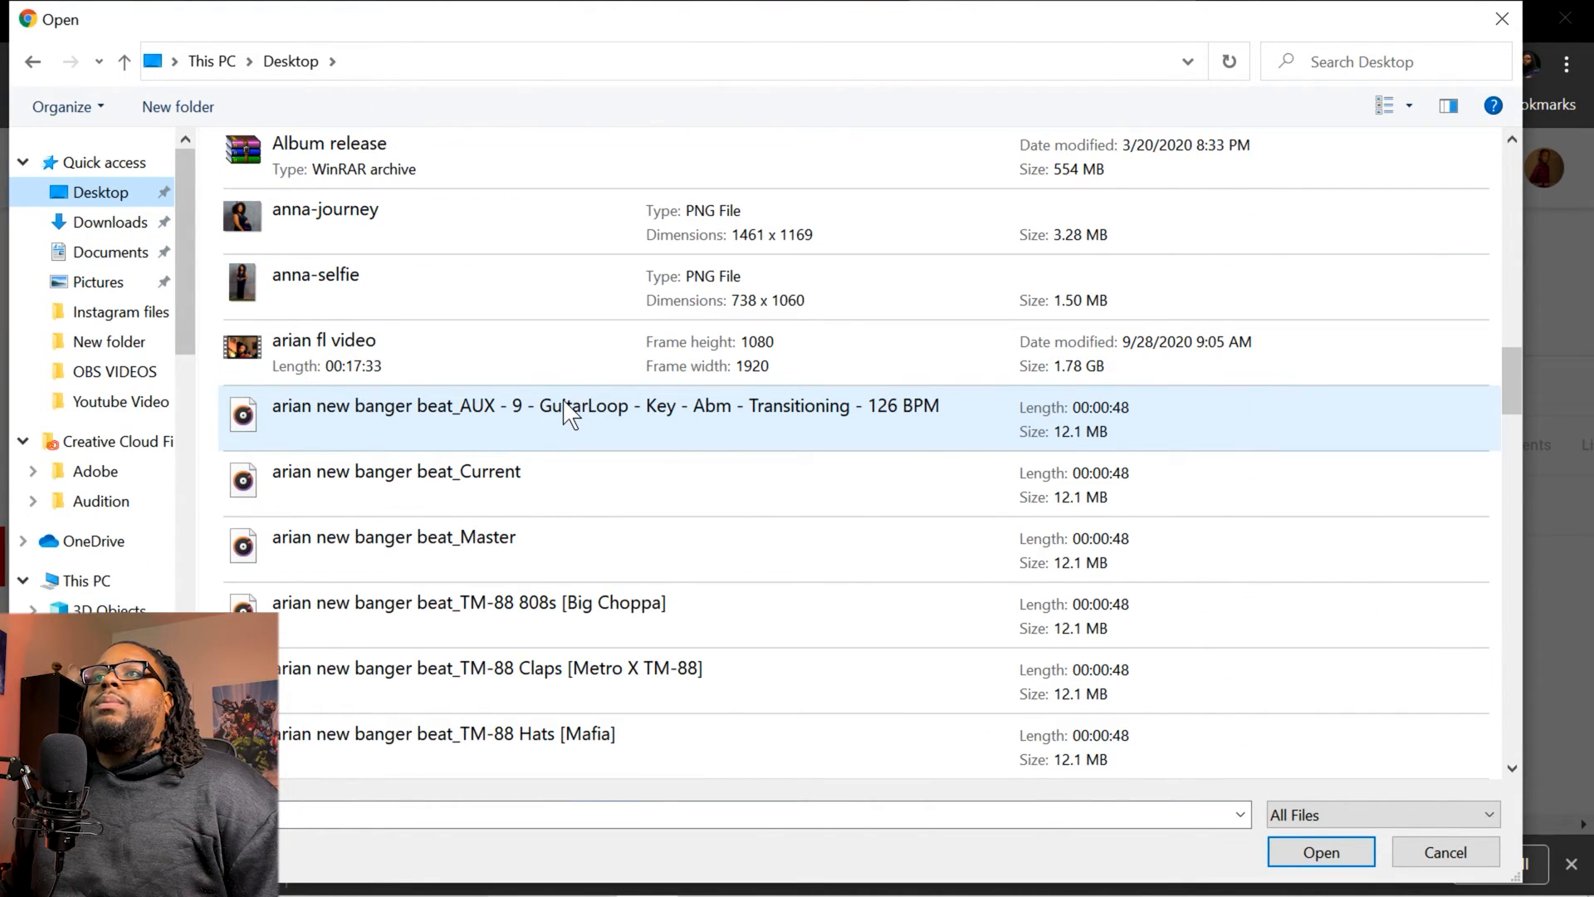
left_click(407, 363)
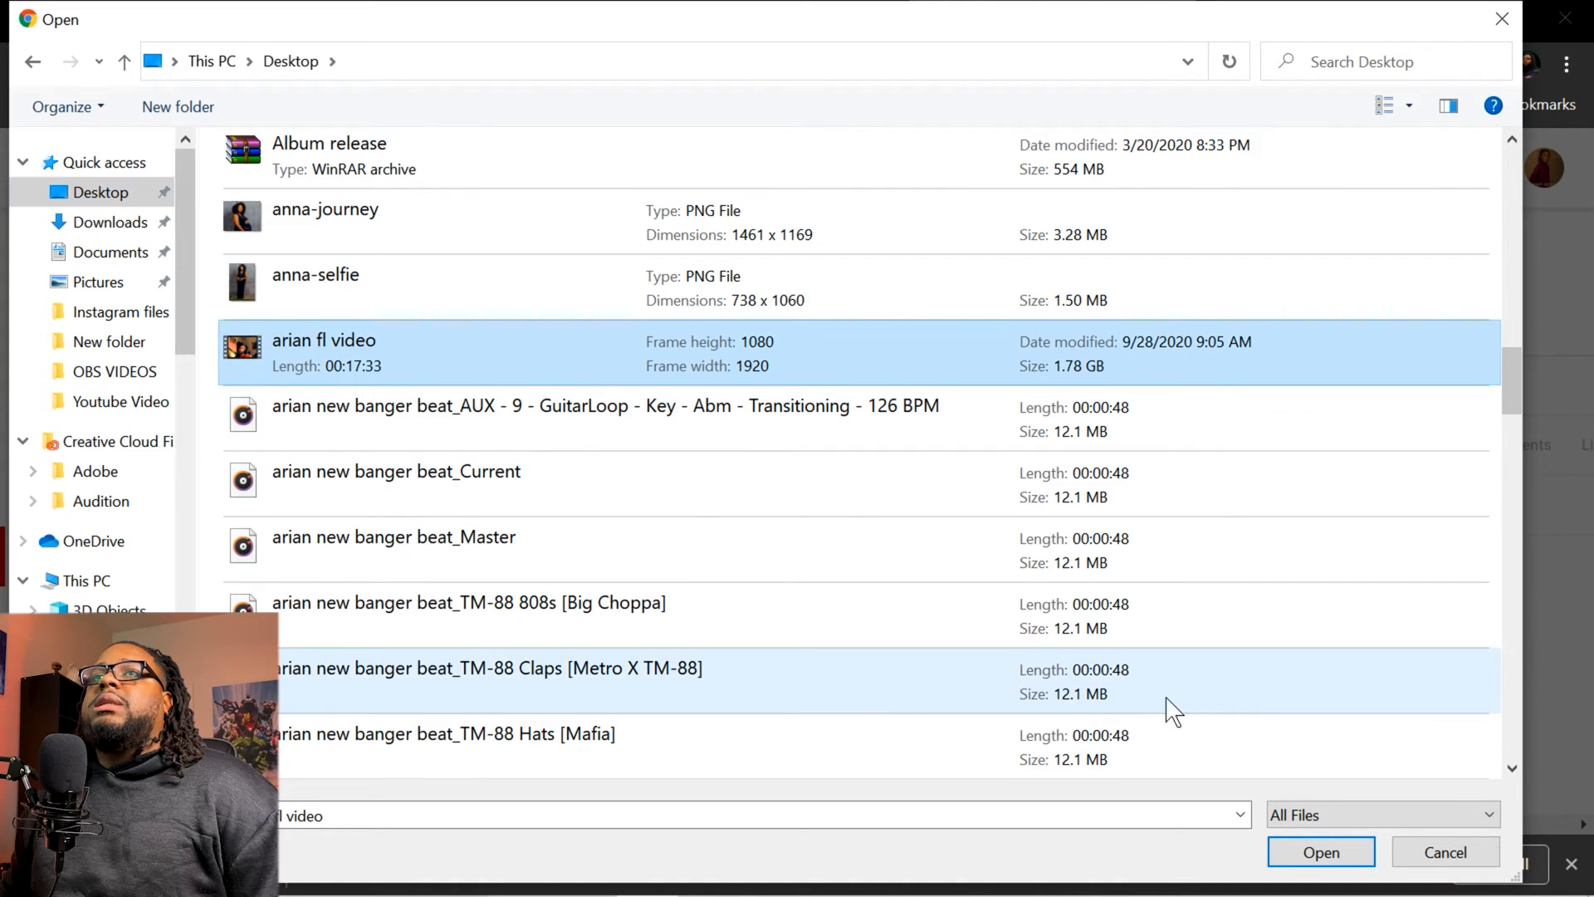
left_click(1319, 854)
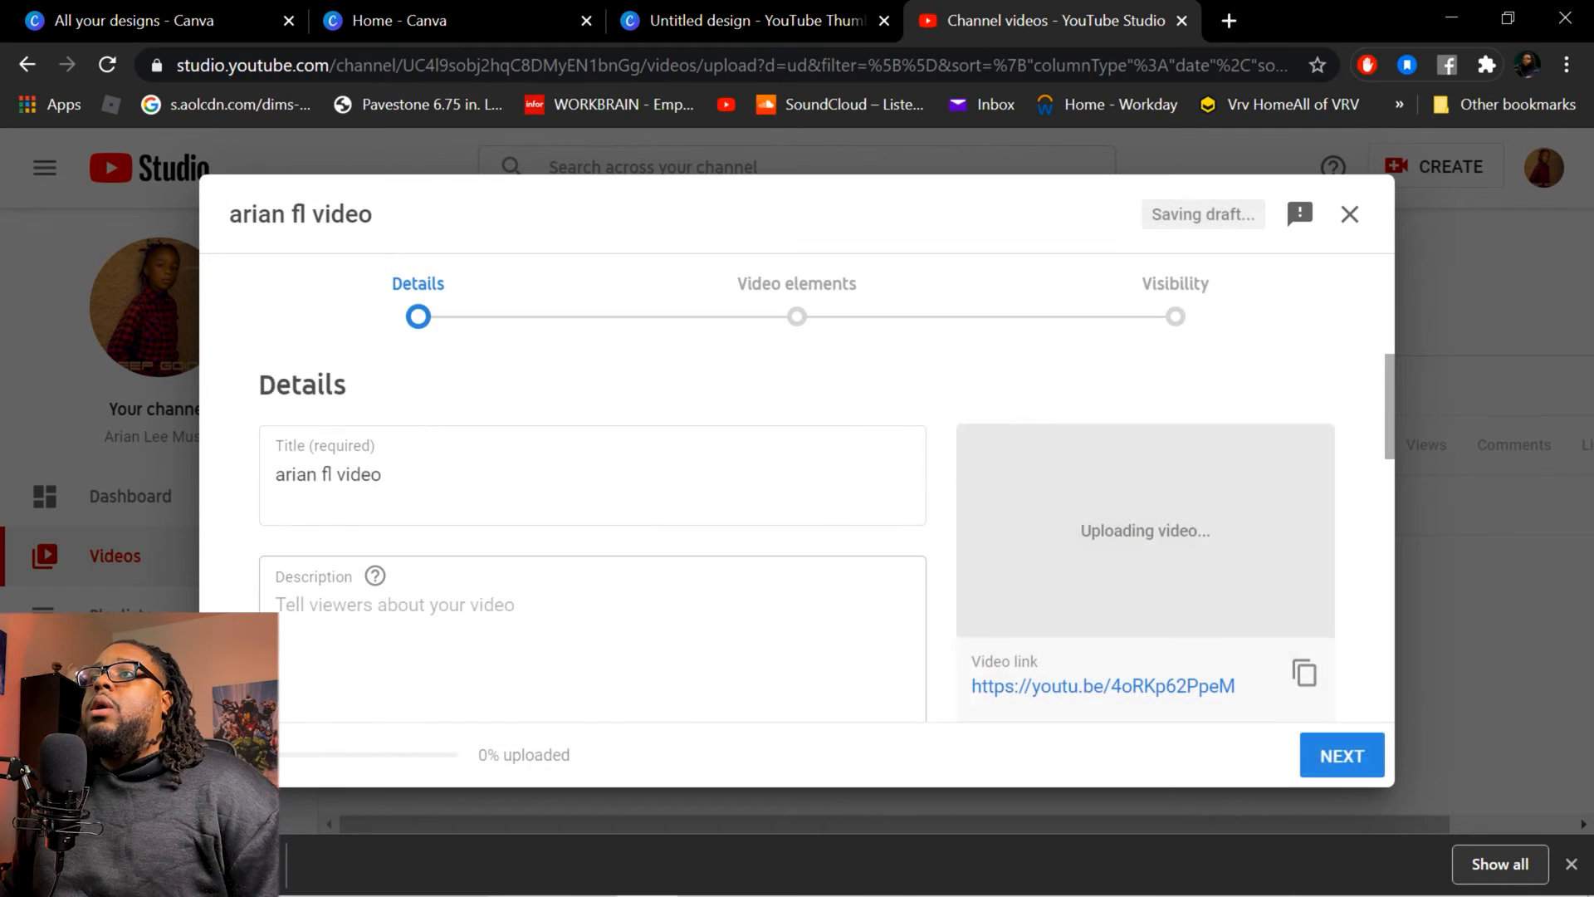
Upload the "Untitled design (1)" image from the Downloads folder as the video's custom thumbnail.
scroll(757, 467, "down", 2)
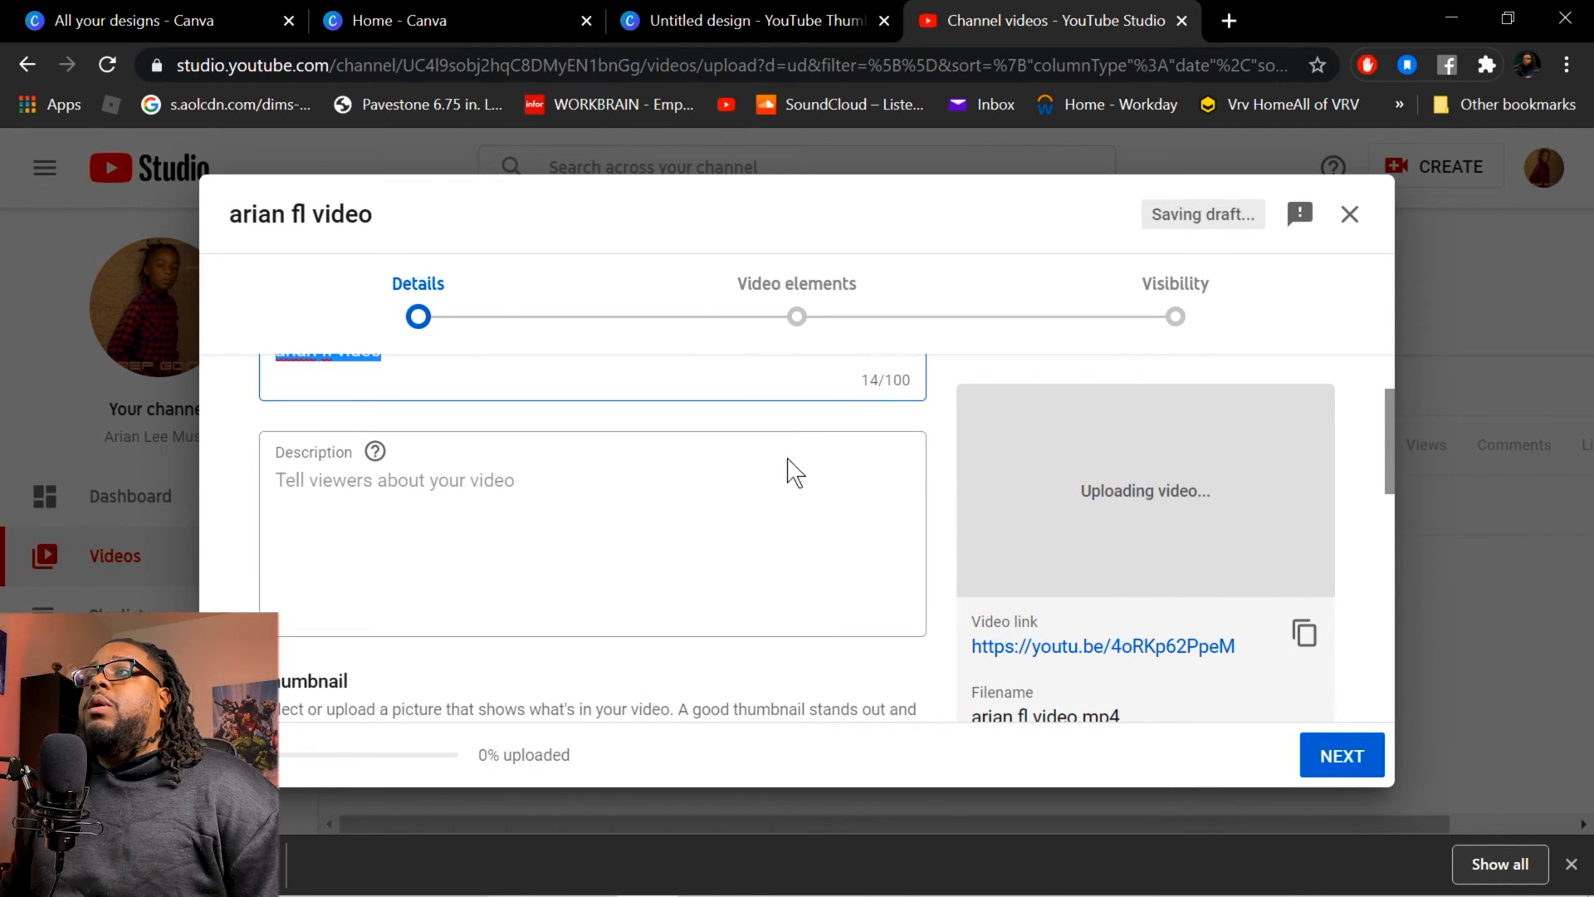
scroll(806, 468, "down", 6)
scroll(411, 483, "up", 3)
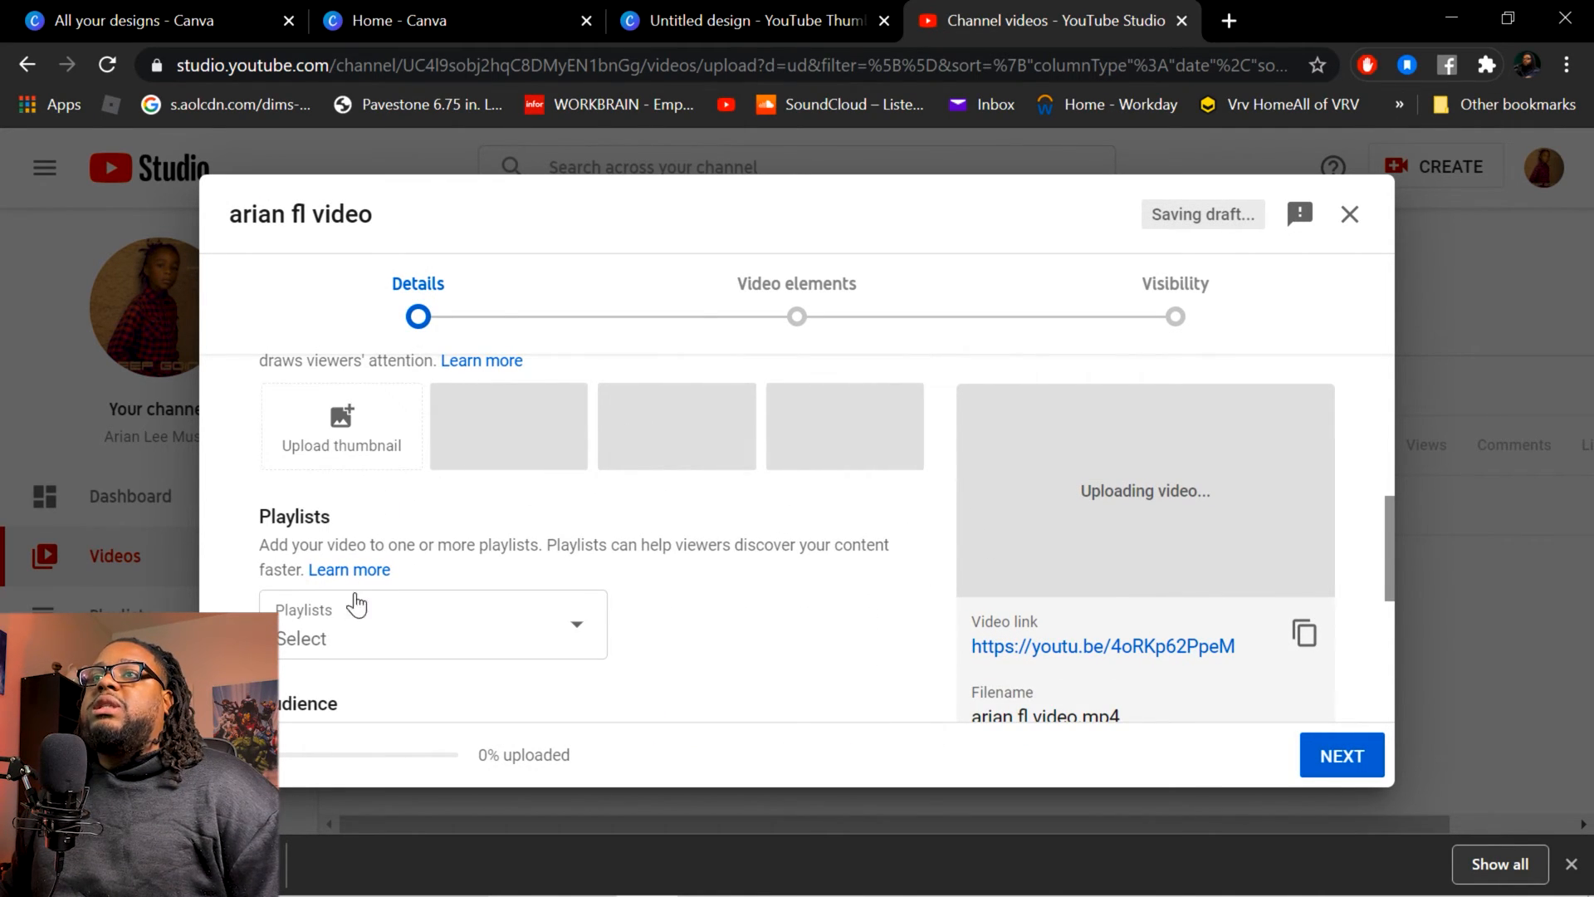
scroll(336, 515, "up", 3)
scroll(332, 559, "down", 1)
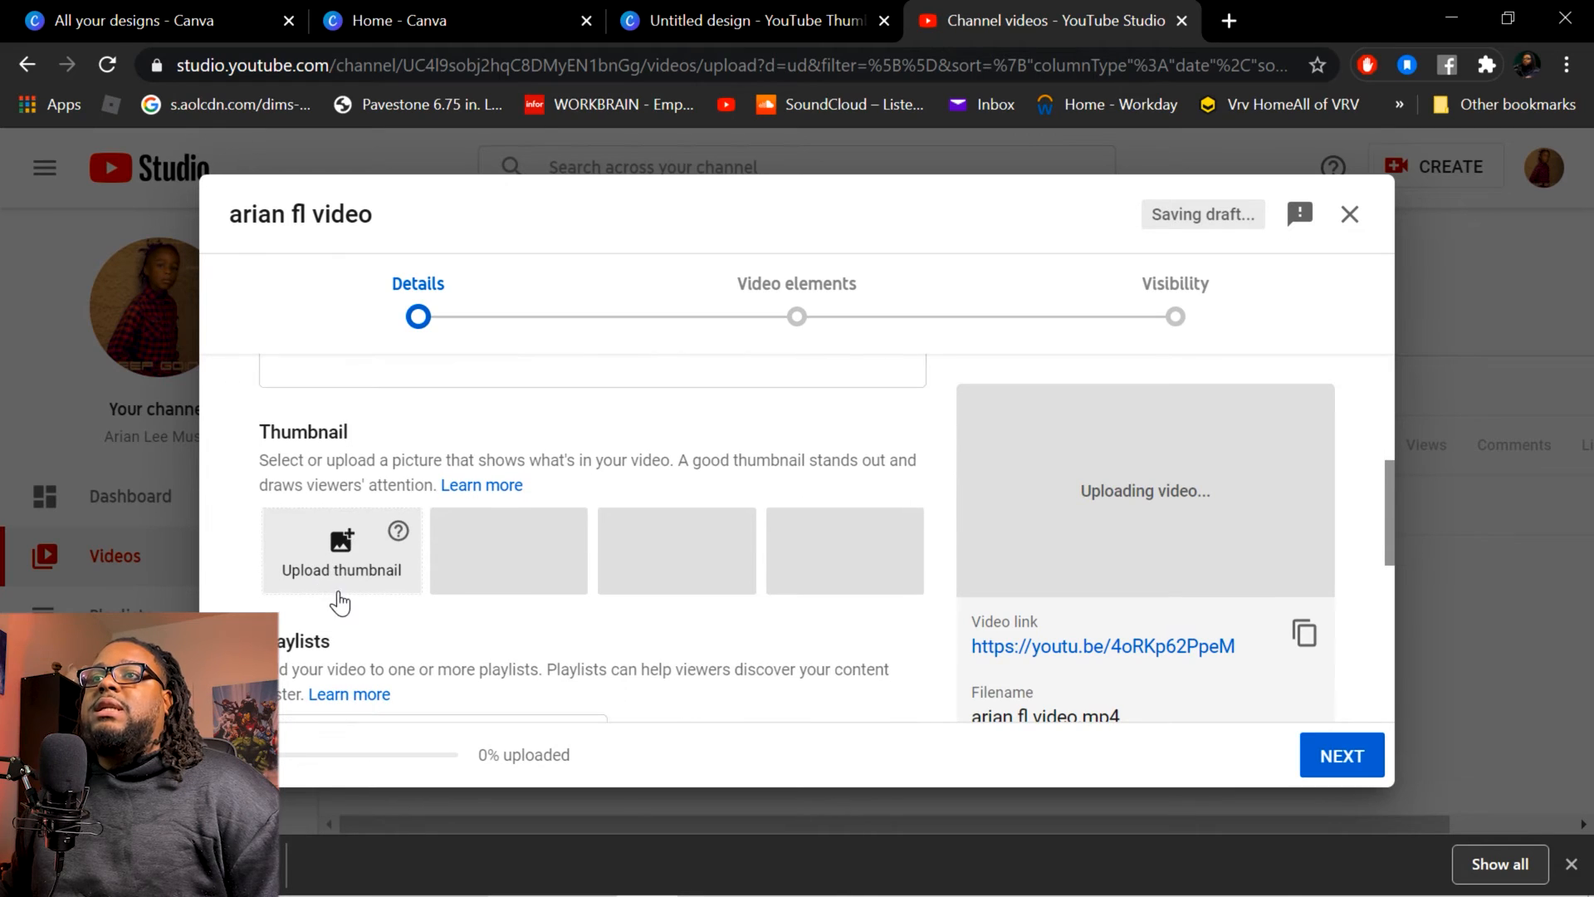
left_click(347, 548)
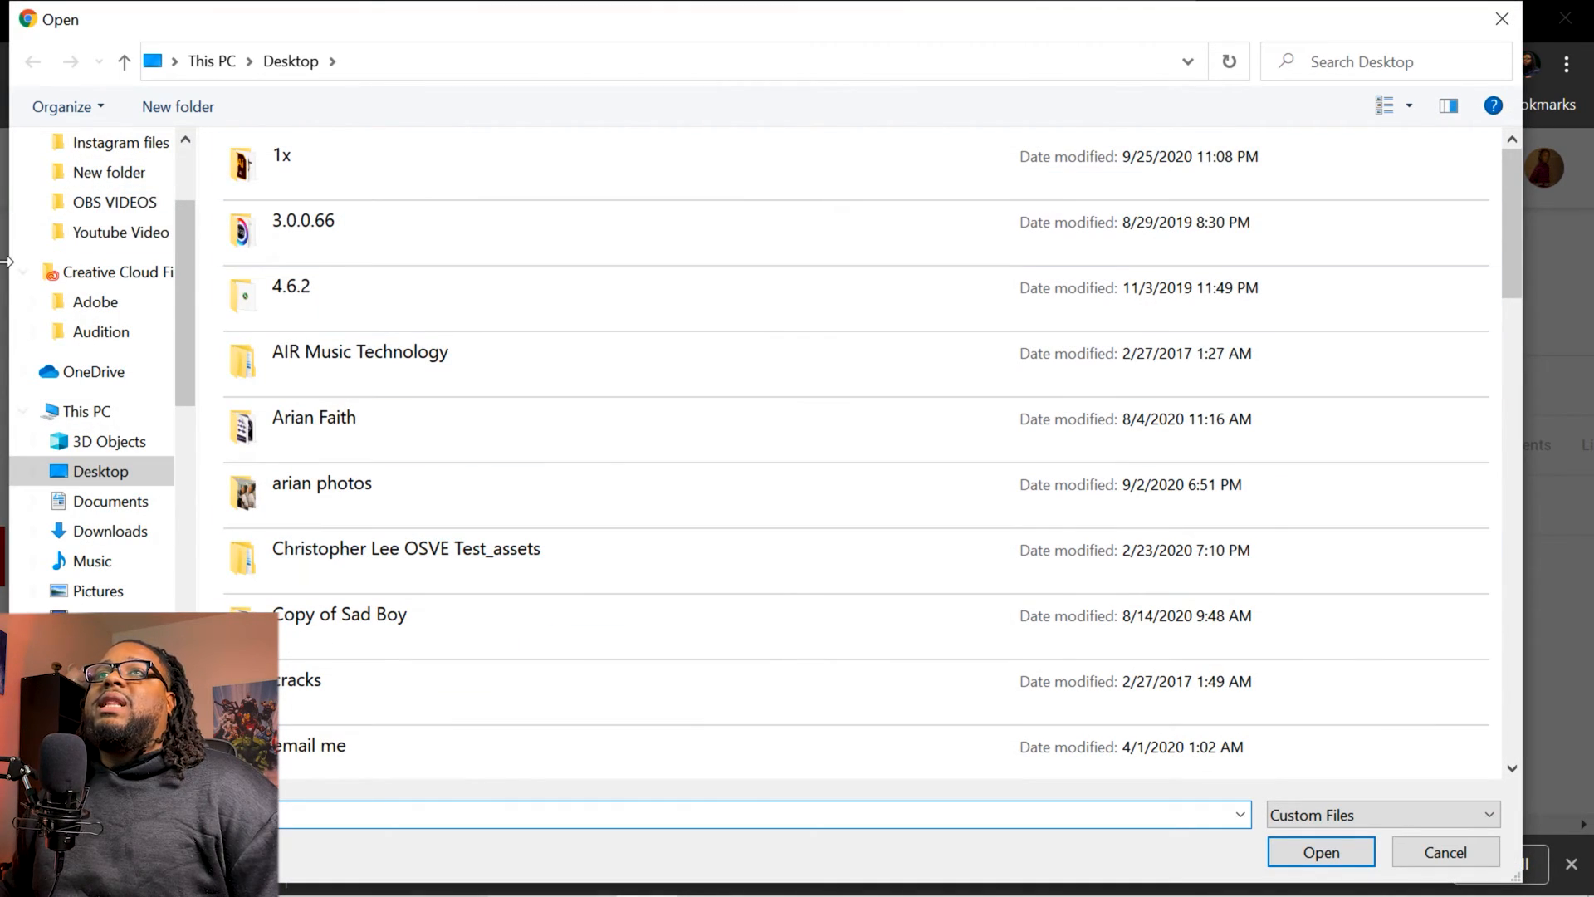
left_click_drag(182, 235, 179, 149)
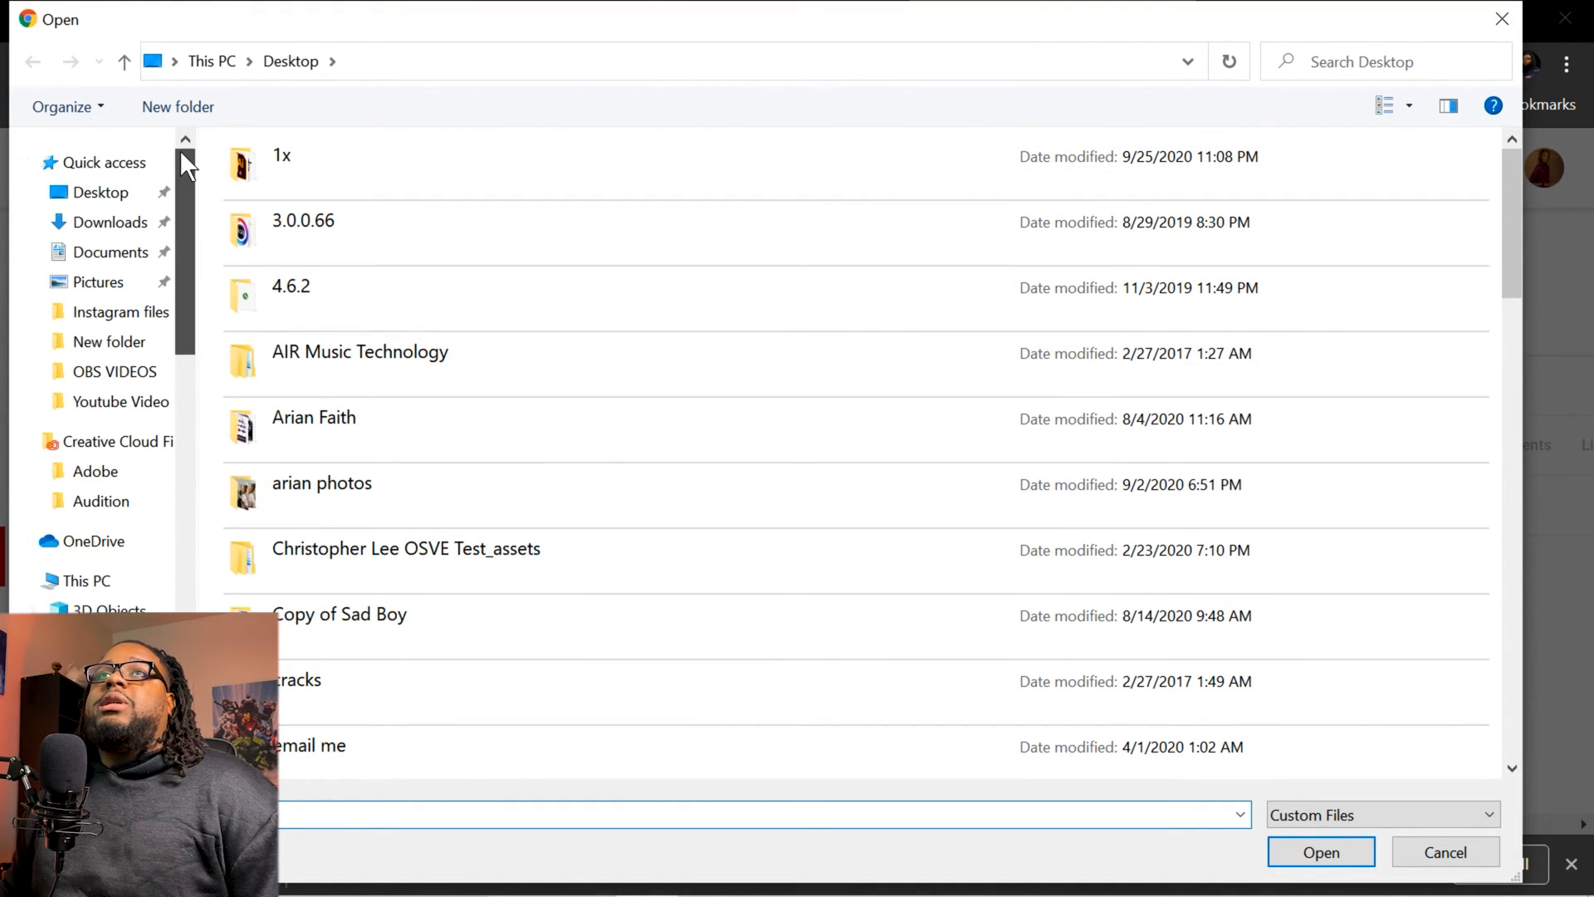
left_click(110, 222)
left_click(321, 213)
left_click(1313, 839)
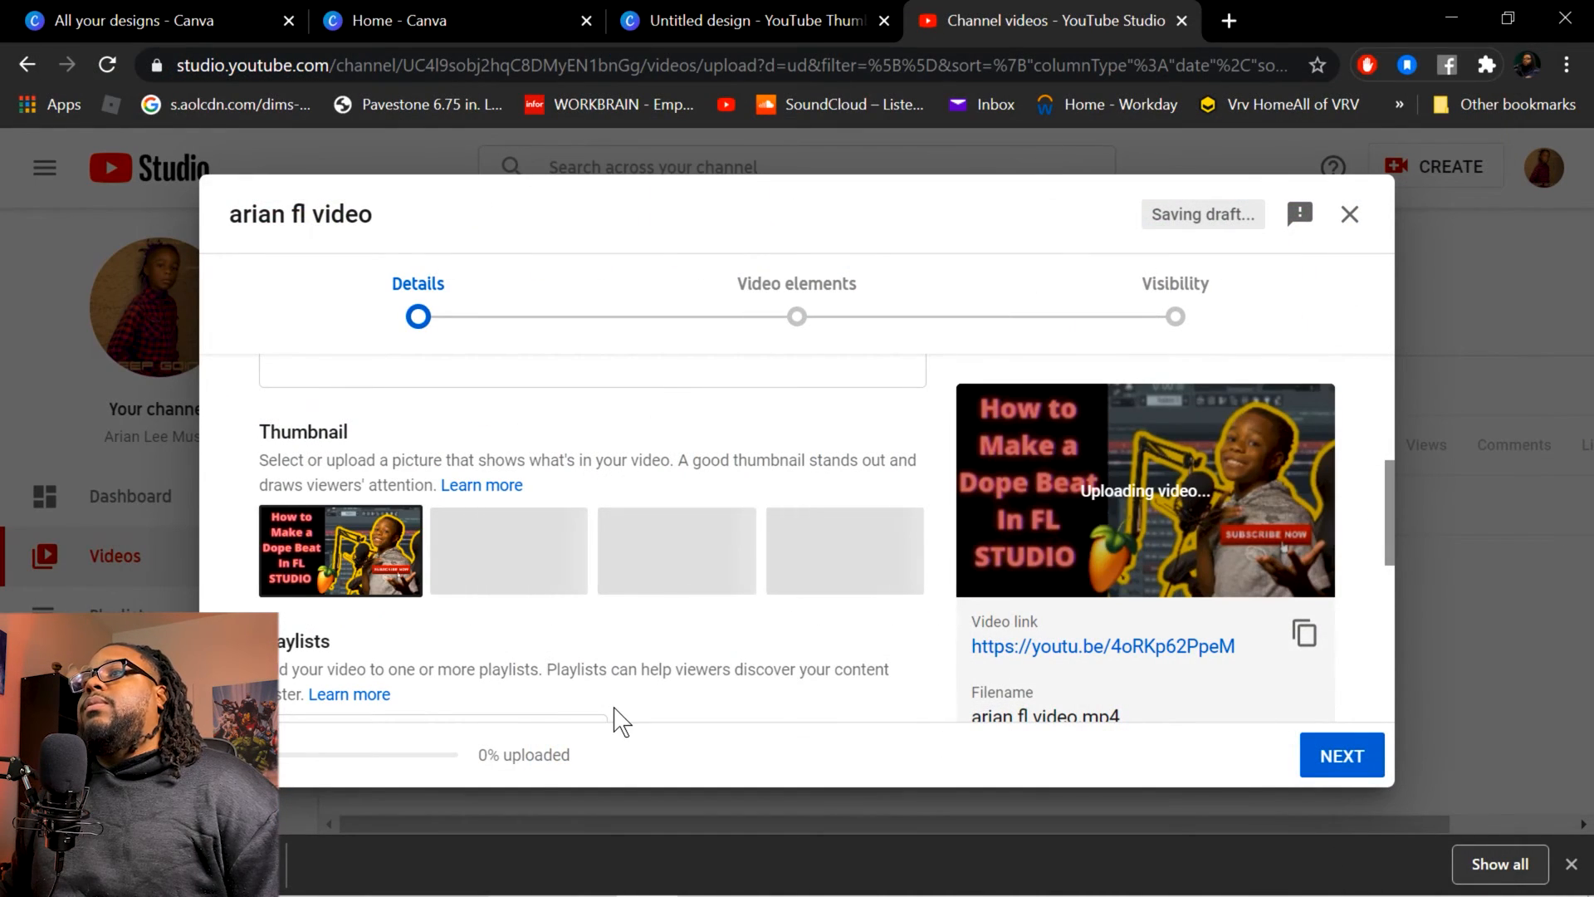